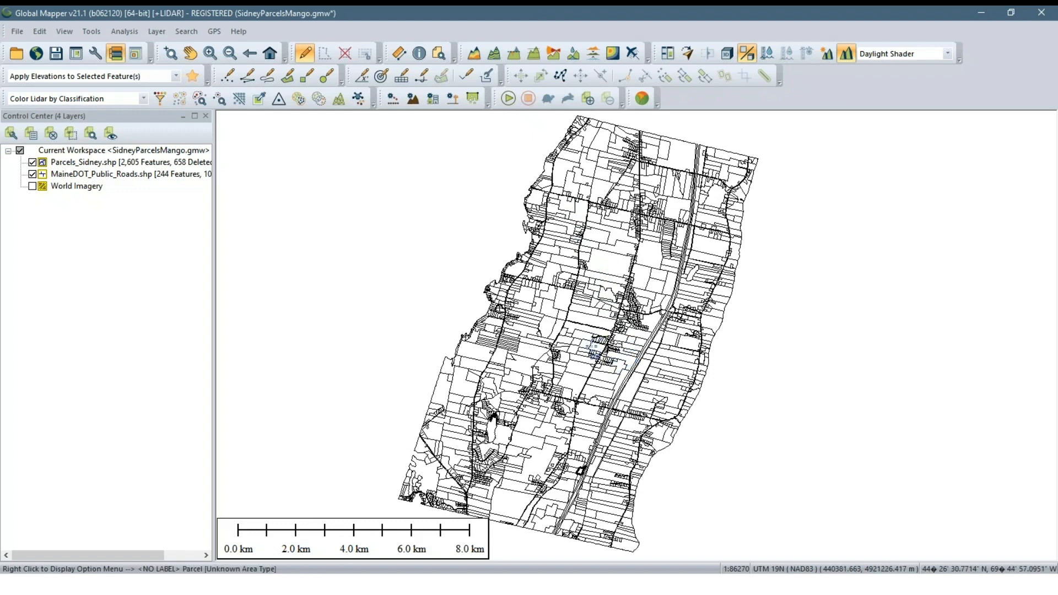
Switch to the SidneyParcelsMangoComplete.gmw workspace and examine the colour-coded, labelled parcels around parcel 23-004
{"action": "left_click", "coordinate": [632, 584]}
{"action": "left_click", "coordinate": [664, 537]}
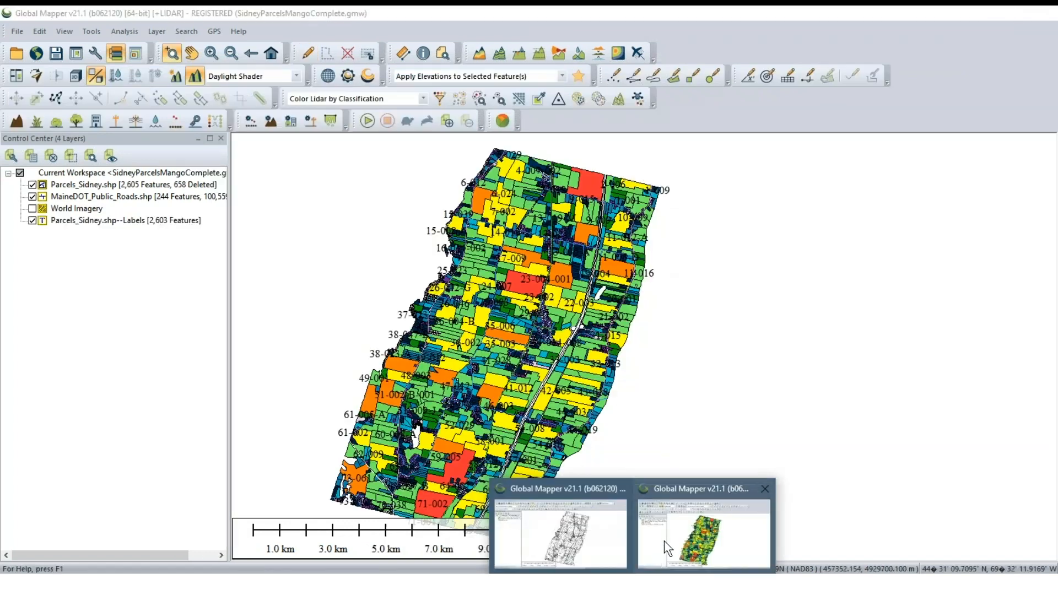
{"action": "left_click", "coordinate": [663, 541]}
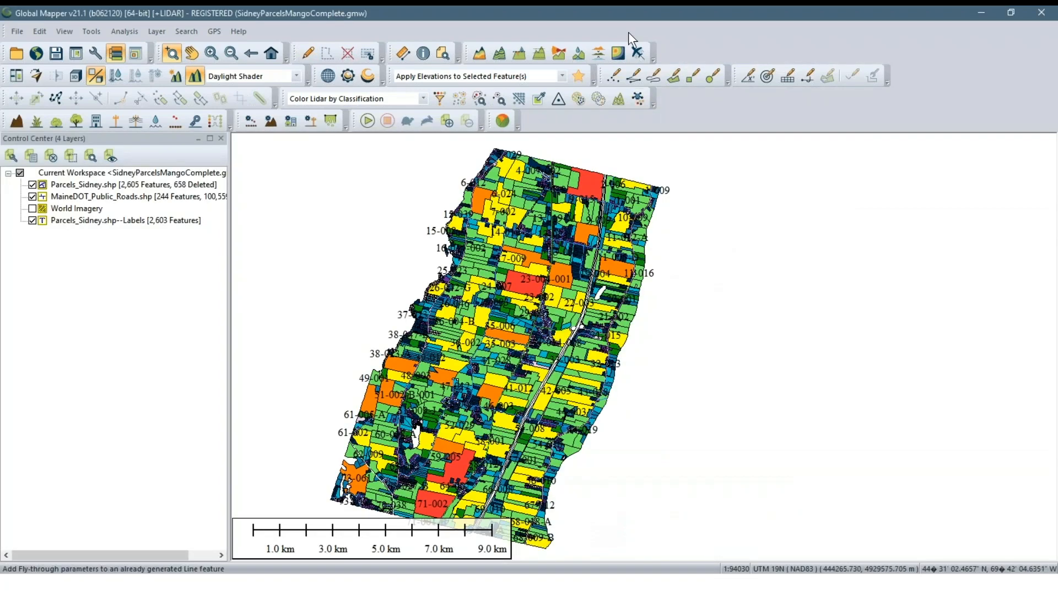
{"action": "scroll", "coordinate": [566, 279], "scroll_direction": "up", "scroll_amount": 3}
{"action": "scroll", "coordinate": [566, 280], "scroll_direction": "up", "scroll_amount": 6}
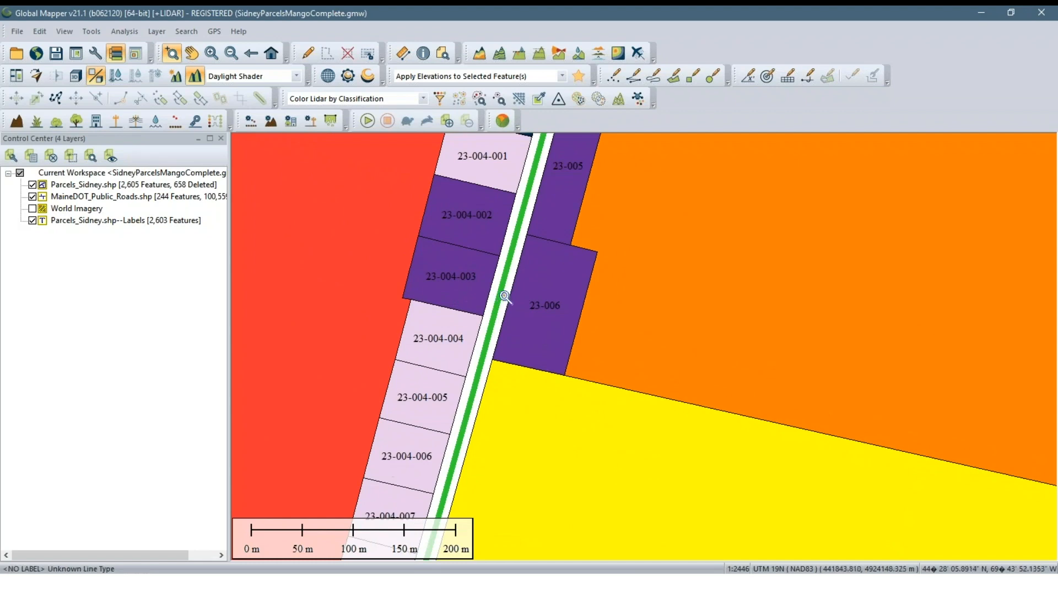
{"action": "scroll", "coordinate": [503, 297], "scroll_direction": "down", "scroll_amount": 1}
{"action": "scroll", "coordinate": [687, 324], "scroll_direction": "down", "scroll_amount": 2}
{"action": "scroll", "coordinate": [686, 324], "scroll_direction": "down", "scroll_amount": 1}
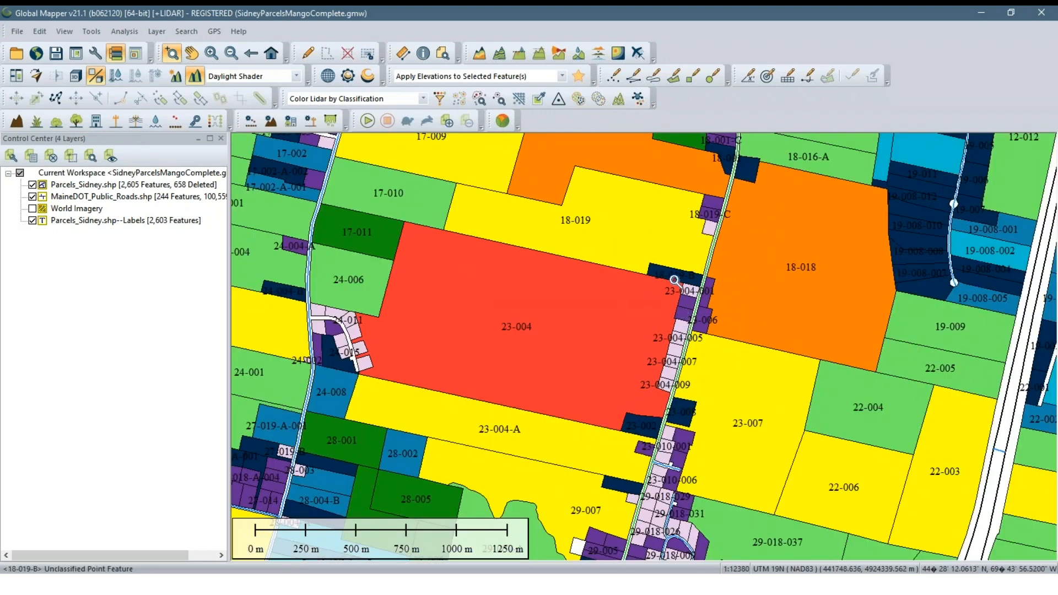
{"action": "scroll", "coordinate": [538, 279], "scroll_direction": "up", "scroll_amount": 1}
{"action": "left_click_drag", "start_coordinate": [744, 339], "coordinate": [534, 317]}
{"action": "left_click_drag", "start_coordinate": [934, 358], "coordinate": [627, 308]}
{"action": "scroll", "coordinate": [625, 307], "scroll_direction": "down", "scroll_amount": 2}
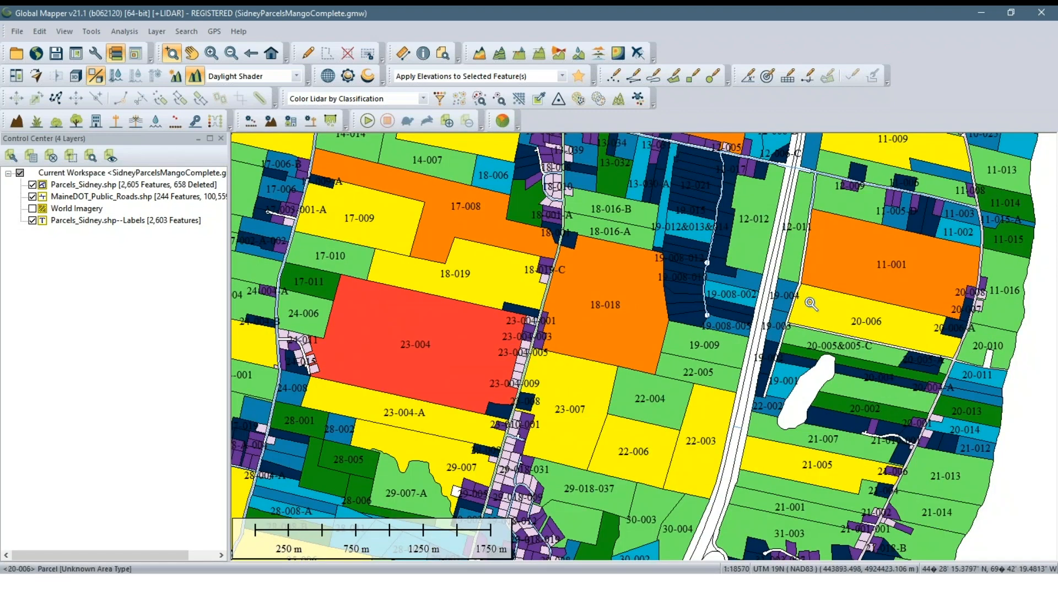
Examine the coloured road lines in the completed workspace, around parcel 11-007 and along the divided highway
{"action": "scroll", "coordinate": [826, 188], "scroll_direction": "up", "scroll_amount": 1}
{"action": "scroll", "coordinate": [700, 231], "scroll_direction": "up", "scroll_amount": 2}
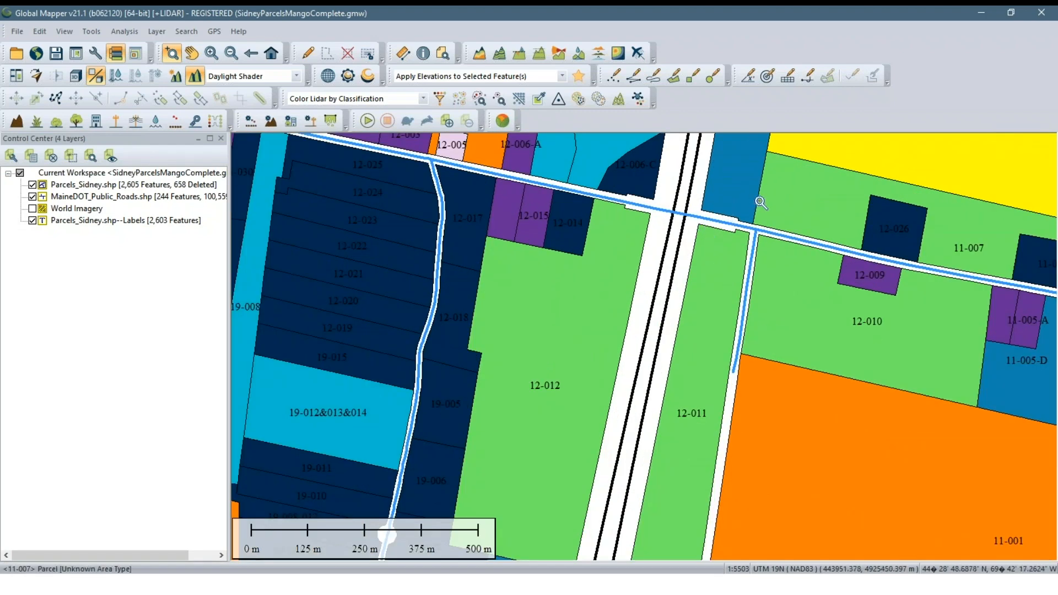
{"action": "scroll", "coordinate": [646, 265], "scroll_direction": "up", "scroll_amount": 2}
{"action": "scroll", "coordinate": [656, 263], "scroll_direction": "down", "scroll_amount": 4}
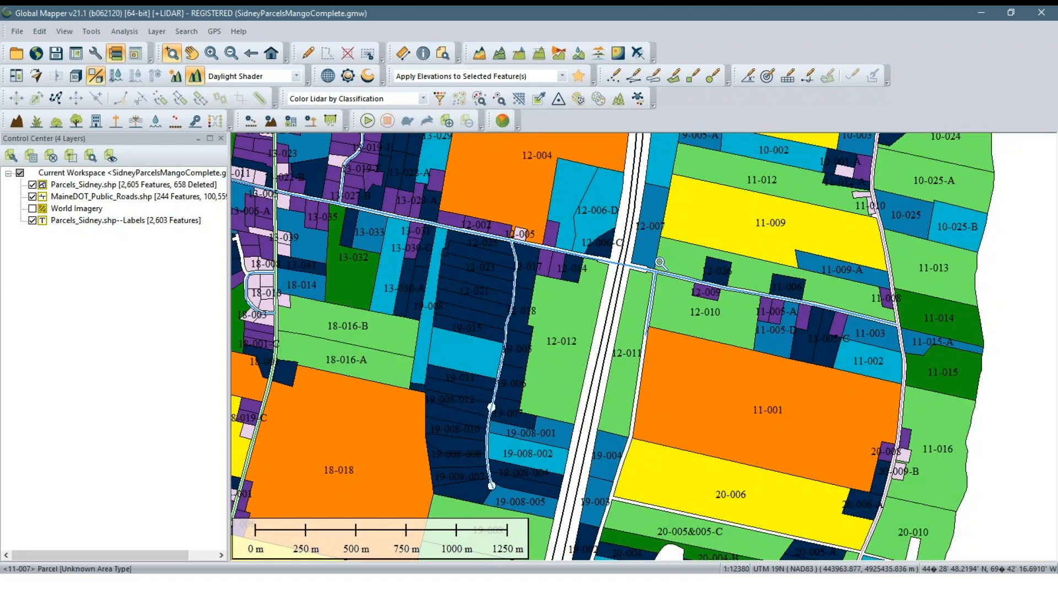
{"action": "scroll", "coordinate": [658, 261], "scroll_direction": "down", "scroll_amount": 4}
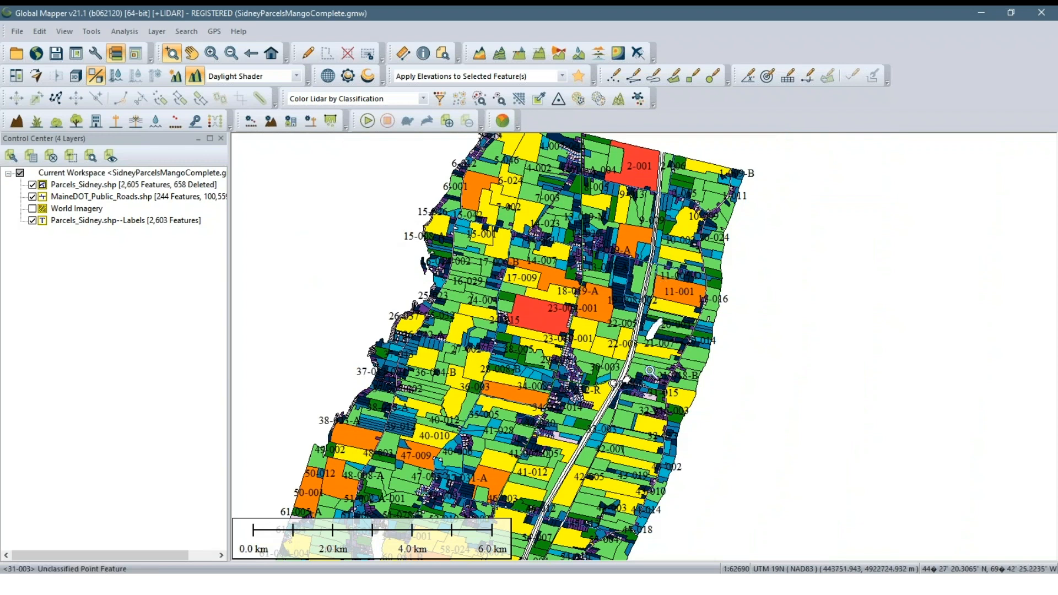
{"action": "left_click_drag", "start_coordinate": [620, 404], "coordinate": [676, 350]}
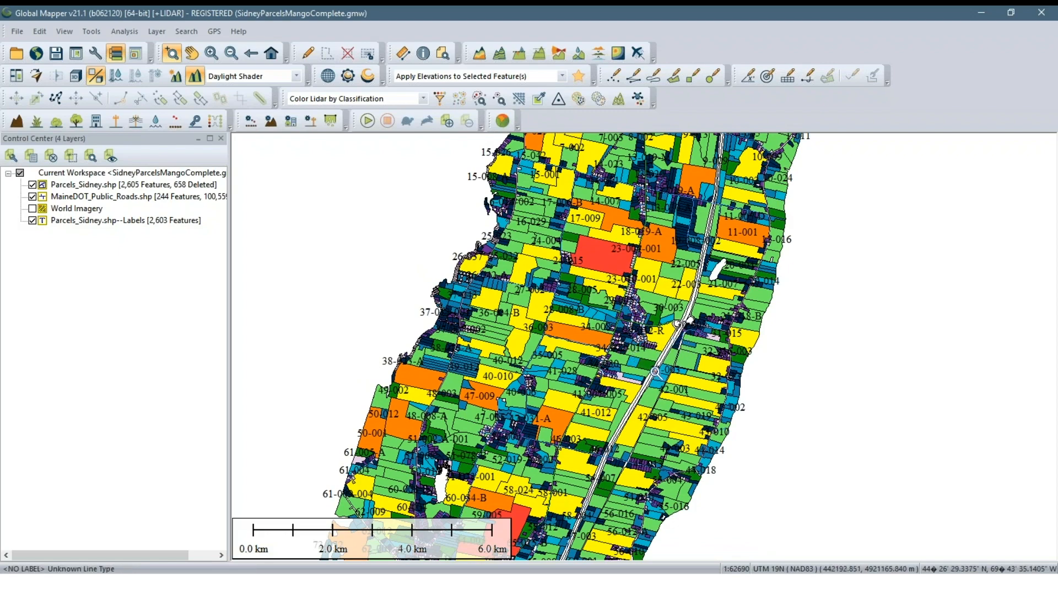
{"action": "scroll", "coordinate": [655, 353], "scroll_direction": "up", "scroll_amount": 3}
{"action": "scroll", "coordinate": [655, 353], "scroll_direction": "up", "scroll_amount": 2}
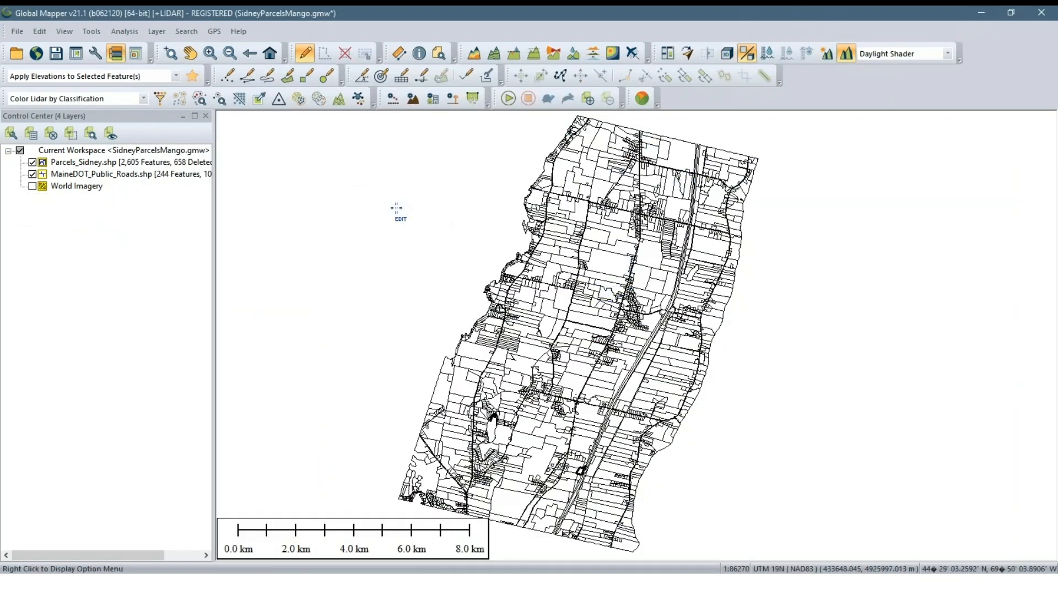
In the SidneyParcelsMango.gmw workspace, hide the Parcels_Sidney.shp layer to inspect the roads alone, and show it again to inspect the parcels
{"action": "scroll", "coordinate": [653, 272], "scroll_direction": "up", "scroll_amount": 1}
{"action": "scroll", "coordinate": [653, 273], "scroll_direction": "up", "scroll_amount": 1}
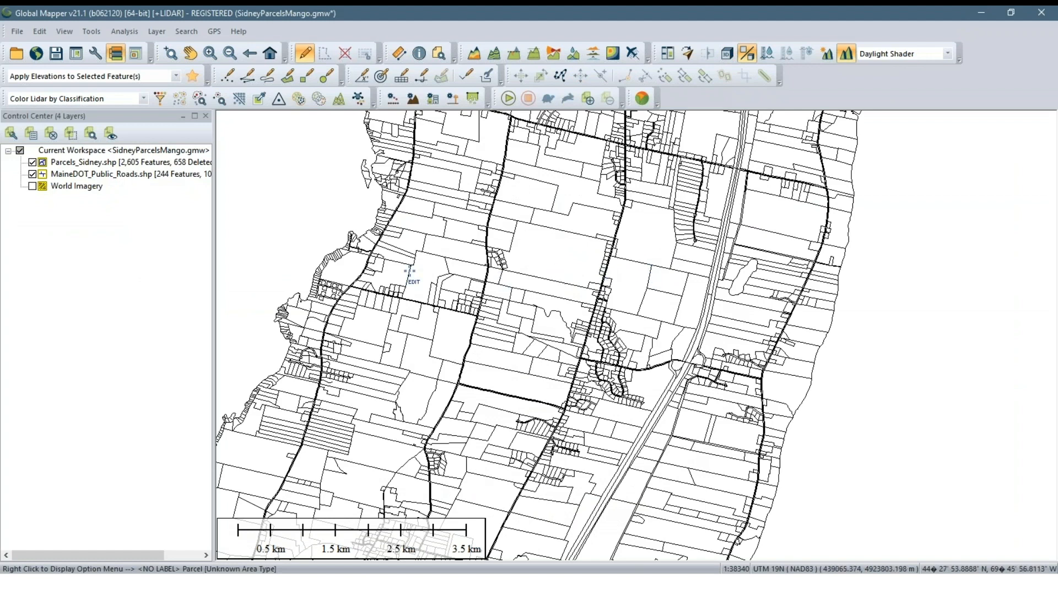
{"action": "left_click", "coordinate": [32, 163]}
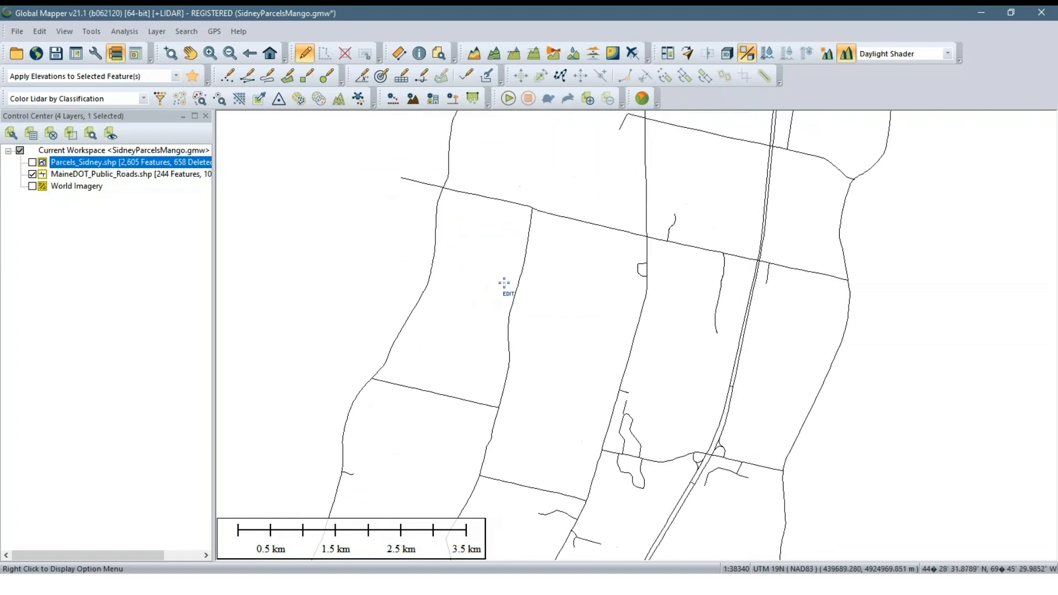
{"action": "scroll", "coordinate": [522, 286], "scroll_direction": "up", "scroll_amount": 1}
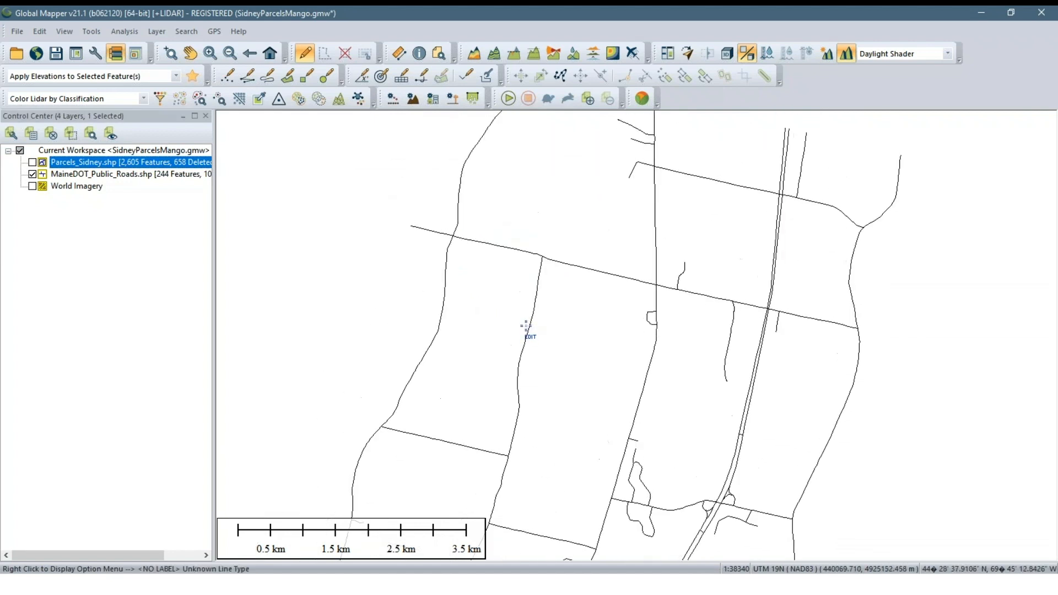
{"action": "left_click", "coordinate": [32, 162]}
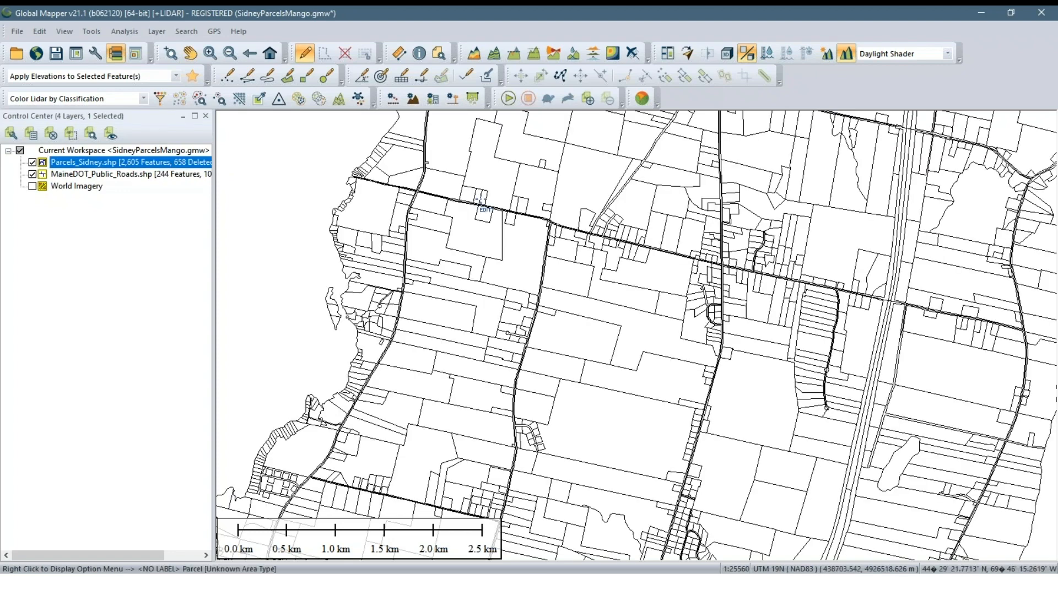
{"action": "scroll", "coordinate": [732, 291], "scroll_direction": "down", "scroll_amount": 1}
{"action": "left_click_drag", "start_coordinate": [729, 284], "coordinate": [630, 343]}
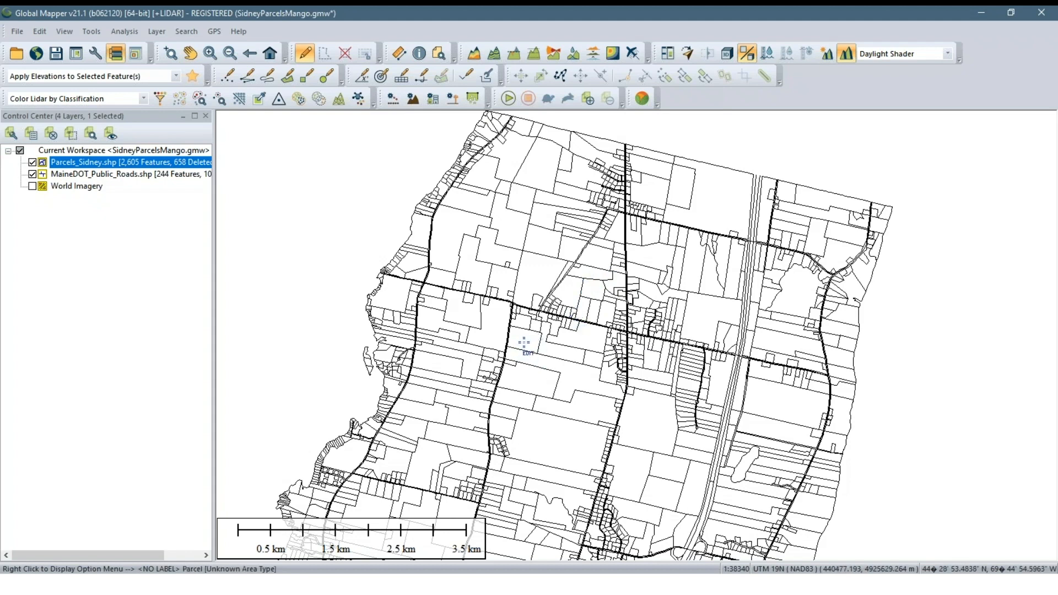
{"action": "scroll", "coordinate": [526, 348], "scroll_direction": "up", "scroll_amount": 1}
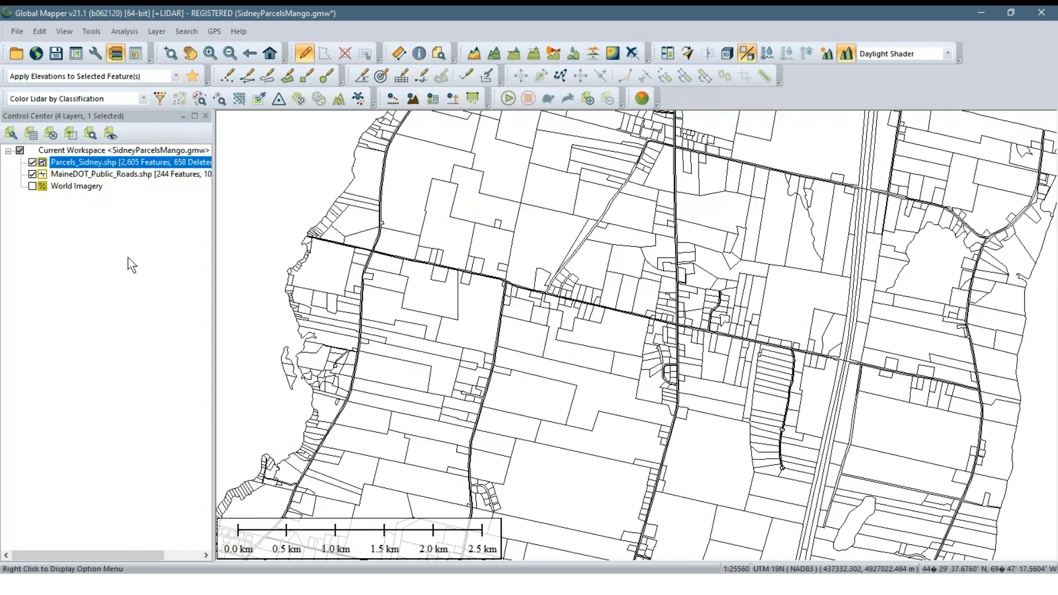
Open the attribute table of the Parcels_Sidney.shp layer, dock it beside the map and review the columns through ISLAND_AREA
{"action": "right_click", "coordinate": [111, 171]}
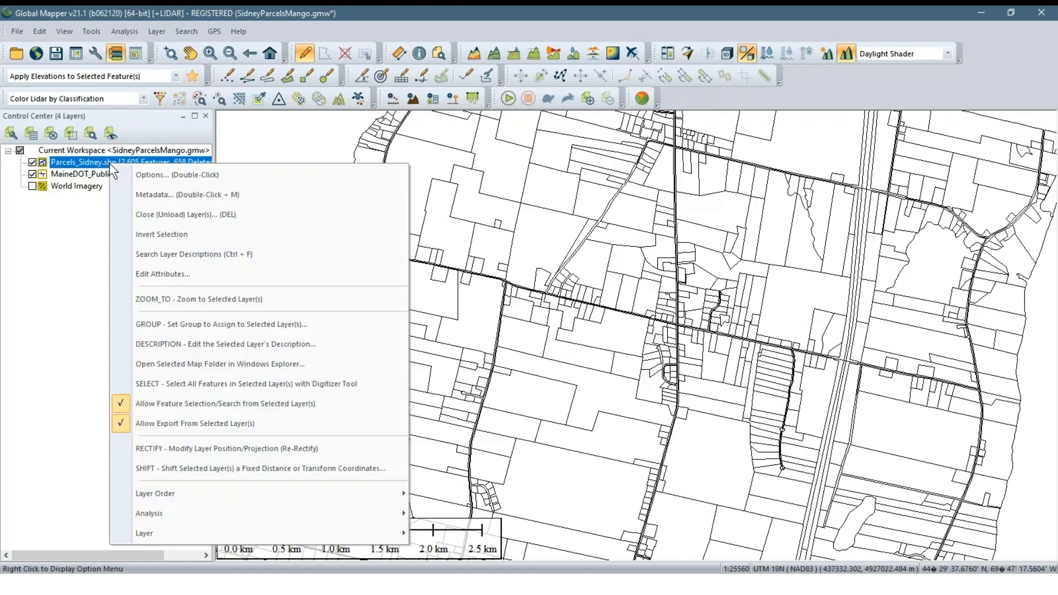
{"action": "left_click", "coordinate": [176, 274]}
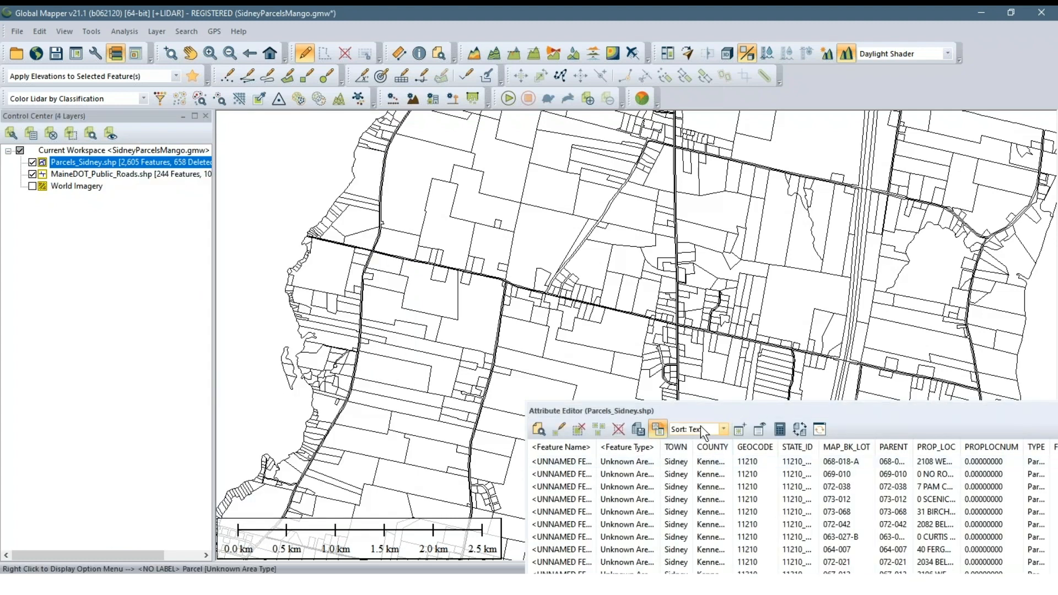
{"action": "left_click_drag", "start_coordinate": [706, 412], "coordinate": [583, 332]}
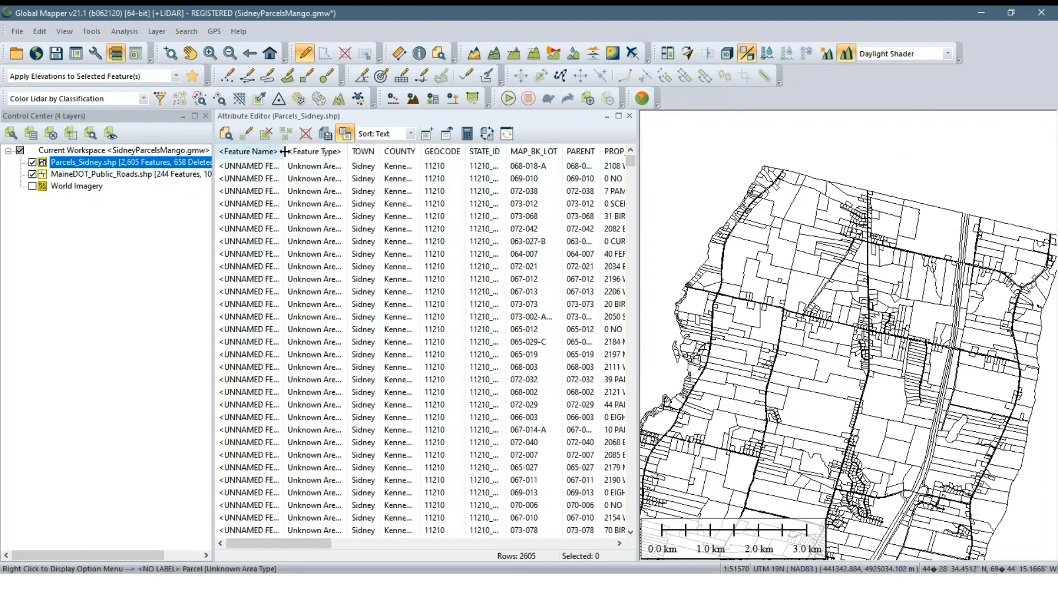
{"action": "left_click_drag", "start_coordinate": [313, 545], "coordinate": [475, 551]}
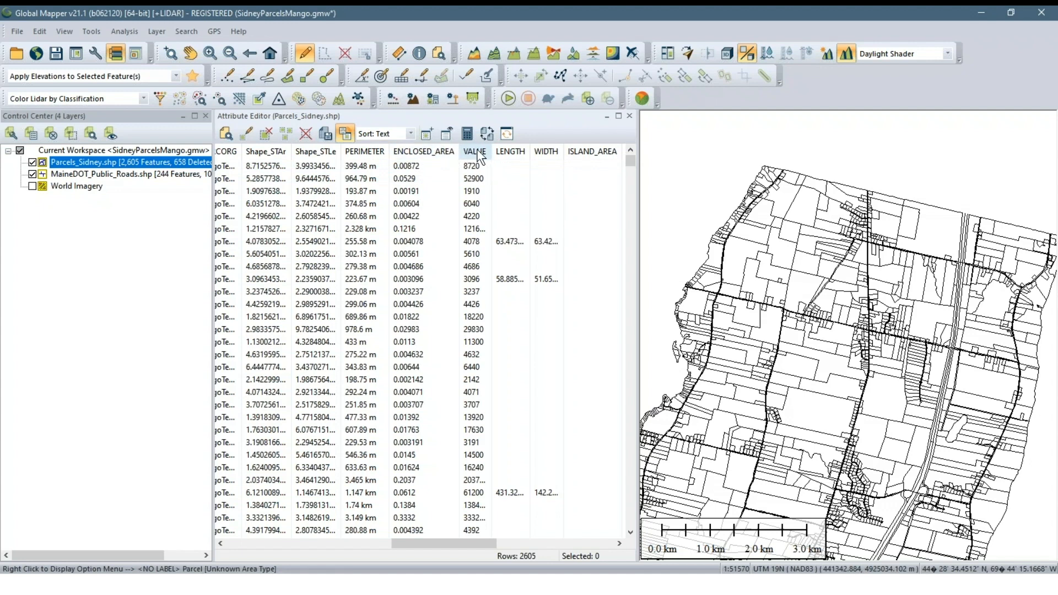
Limit the attribute table to the MAP_BK_LOT and VALUE columns, hiding all other attributes
{"action": "left_click", "coordinate": [448, 133]}
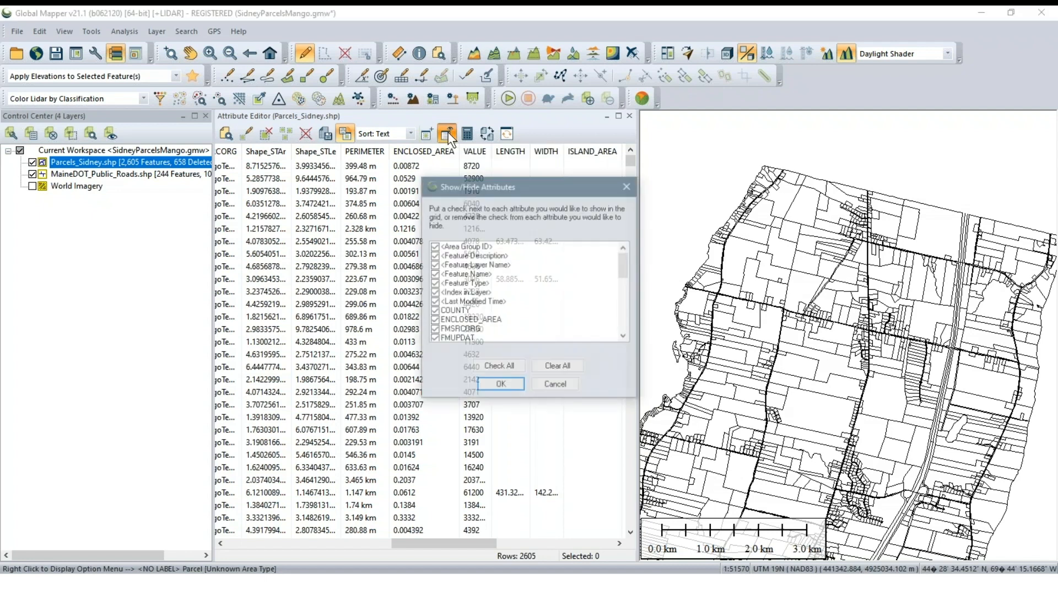
{"action": "left_click", "coordinate": [553, 367]}
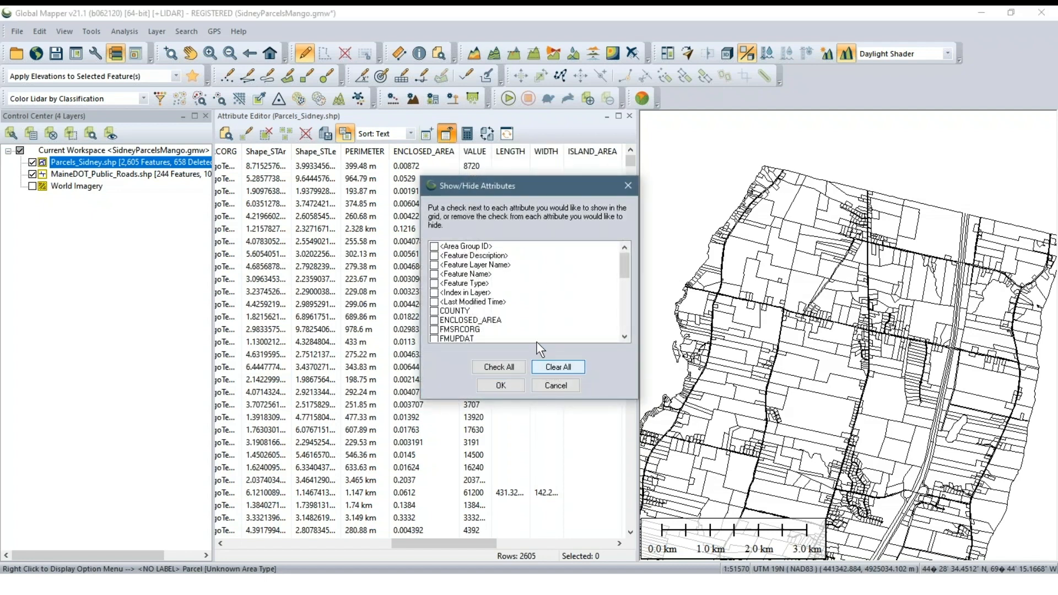
{"action": "scroll", "coordinate": [464, 270], "scroll_direction": "down", "scroll_amount": 7}
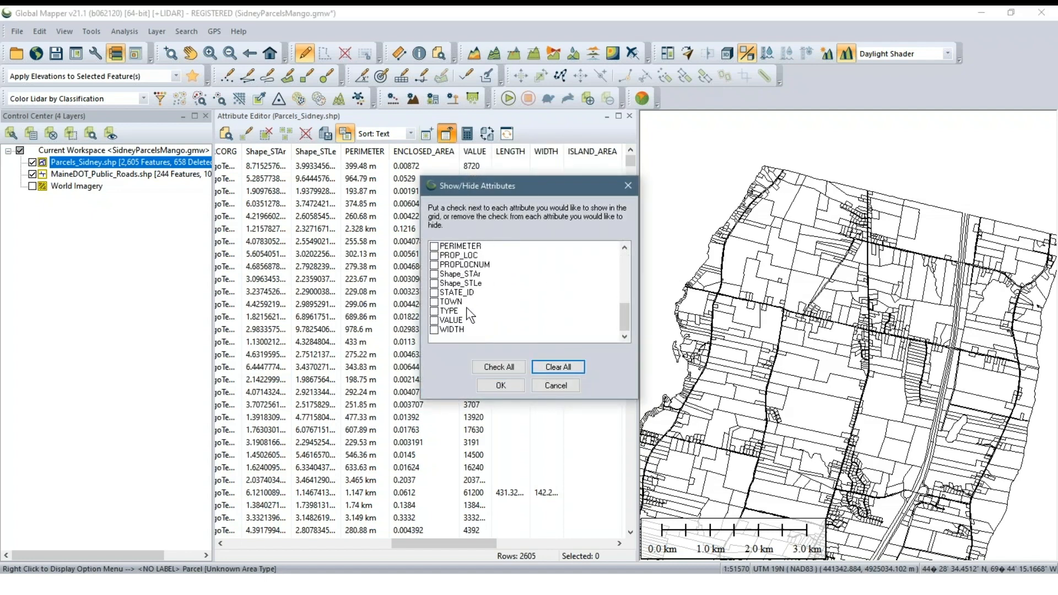
{"action": "left_click", "coordinate": [438, 330]}
{"action": "scroll", "coordinate": [438, 308], "scroll_direction": "up", "scroll_amount": 3}
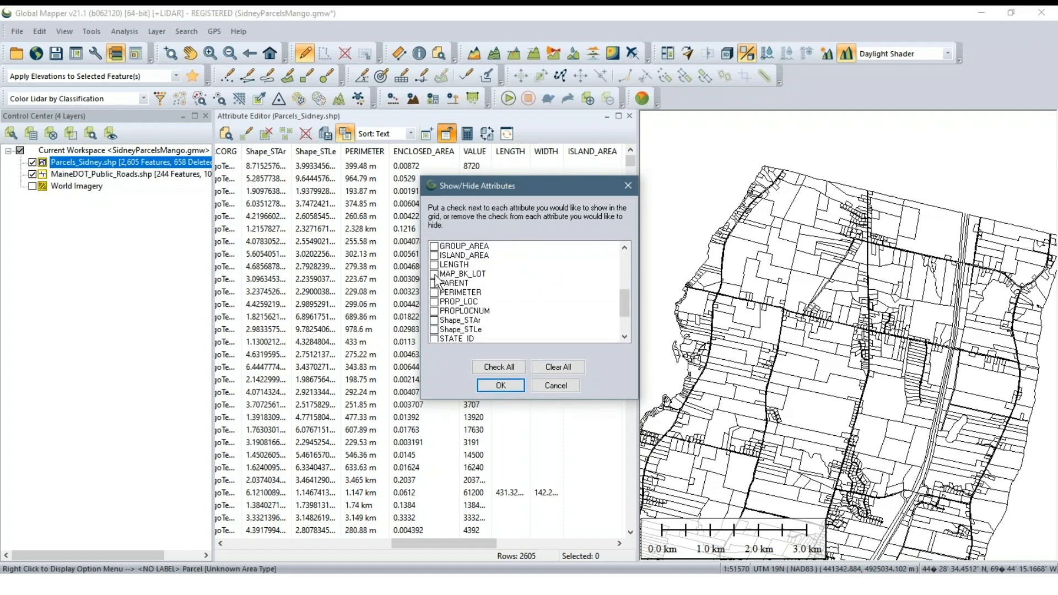
{"action": "left_click", "coordinate": [434, 274]}
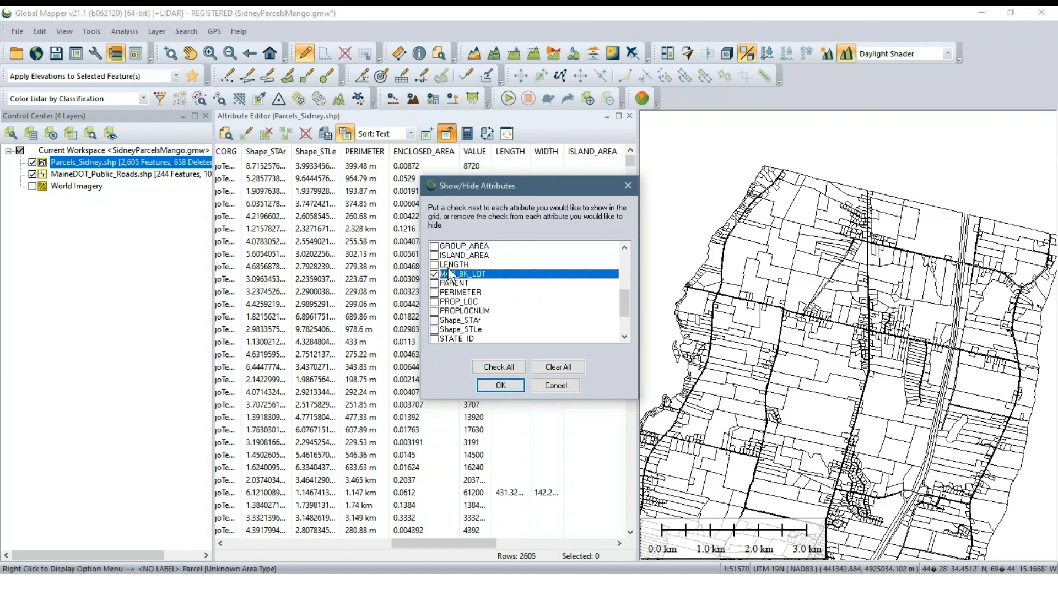
{"action": "left_click", "coordinate": [496, 385]}
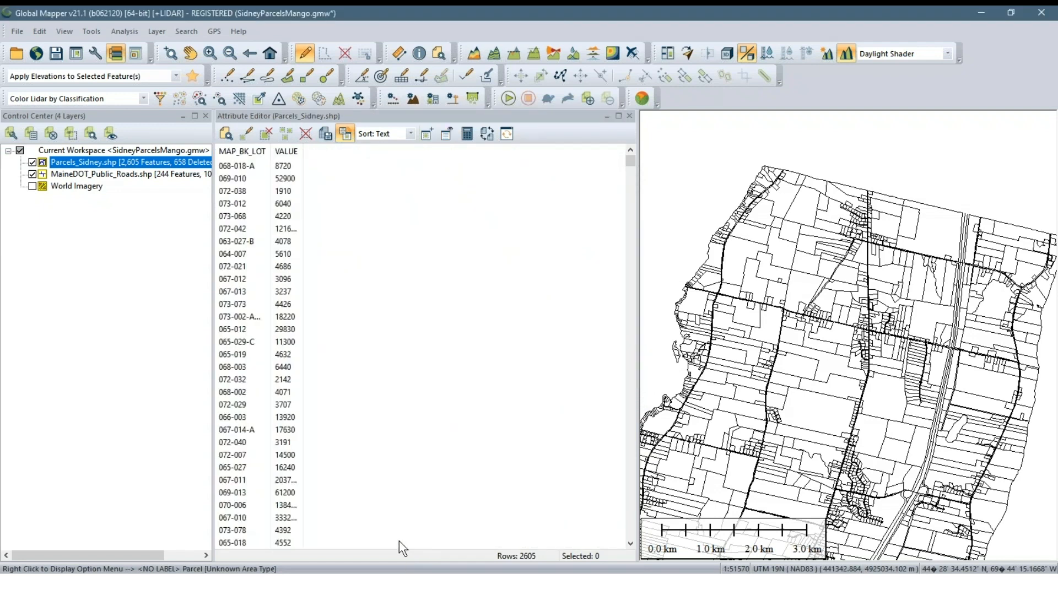
Widen the VALUE column so its full numbers fit, and narrow the attribute table to give the map more room
{"action": "left_click_drag", "start_coordinate": [303, 151], "coordinate": [316, 151]}
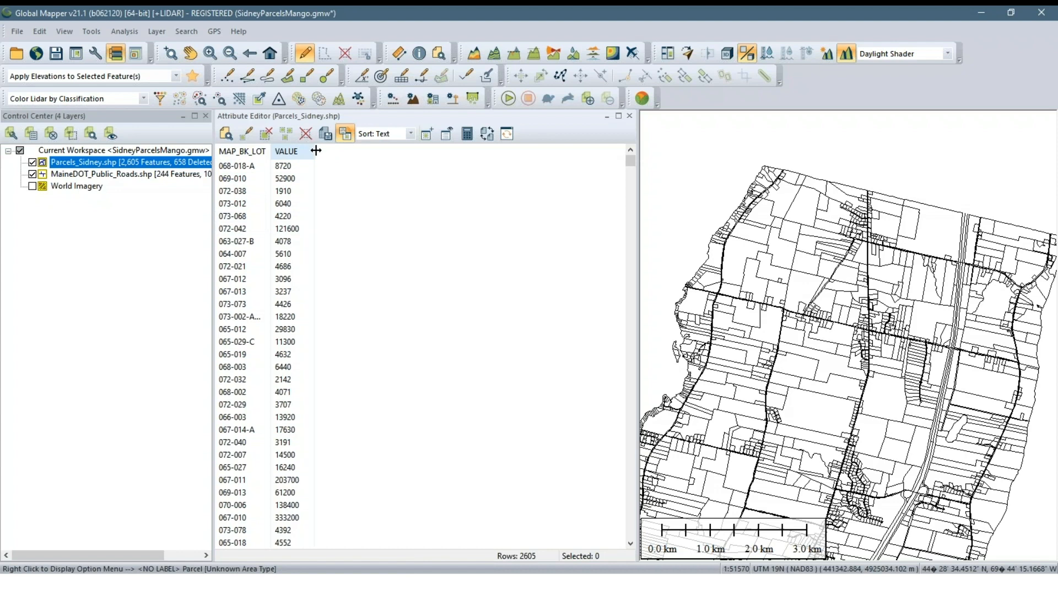
{"action": "left_click_drag", "start_coordinate": [638, 132], "coordinate": [519, 136]}
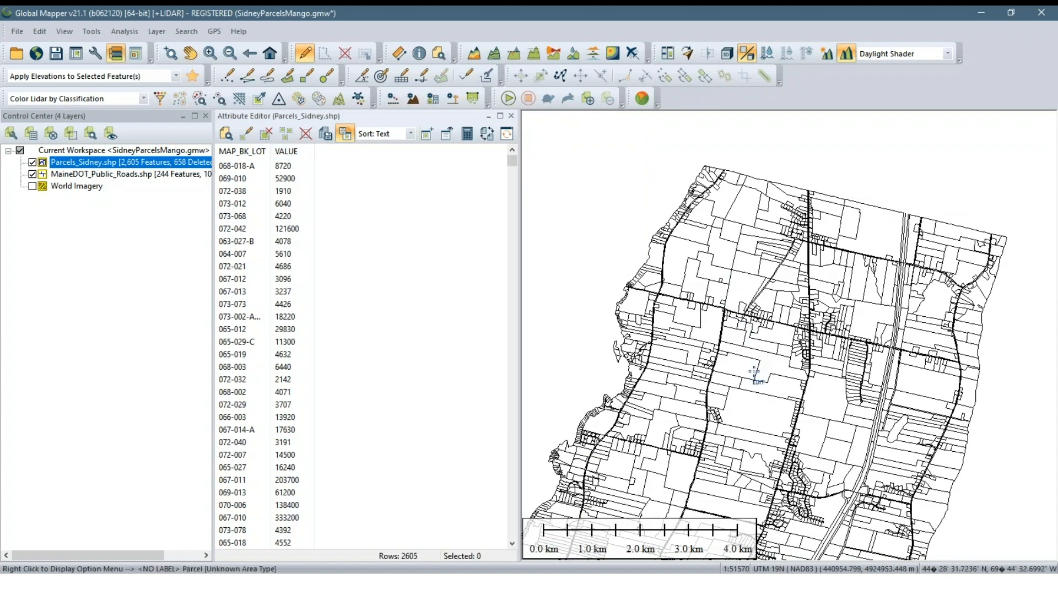
{"action": "left_click_drag", "start_coordinate": [754, 372], "coordinate": [784, 305]}
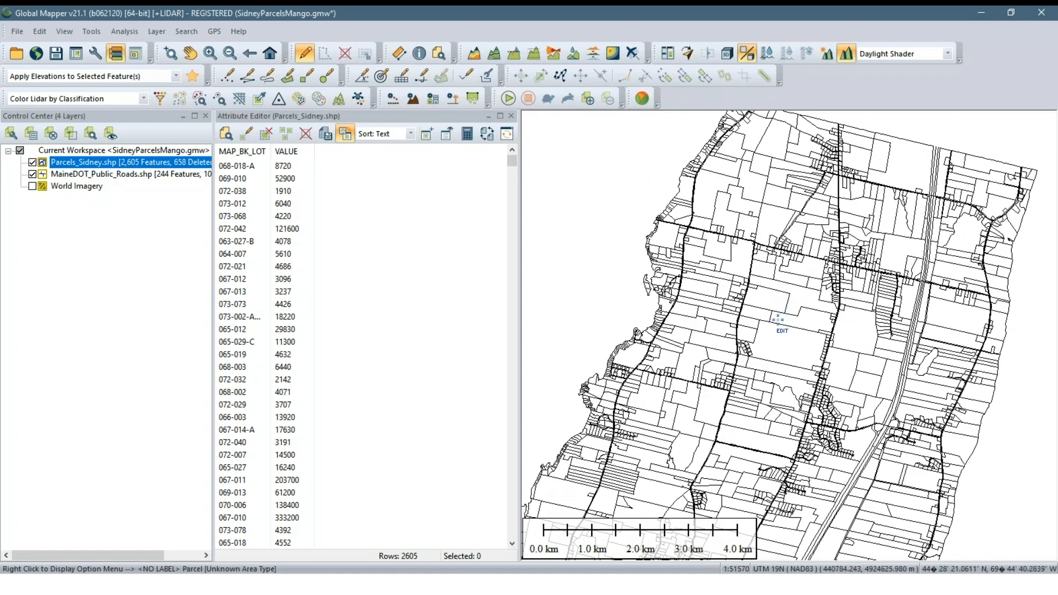
{"action": "scroll", "coordinate": [778, 336], "scroll_direction": "up", "scroll_amount": 1}
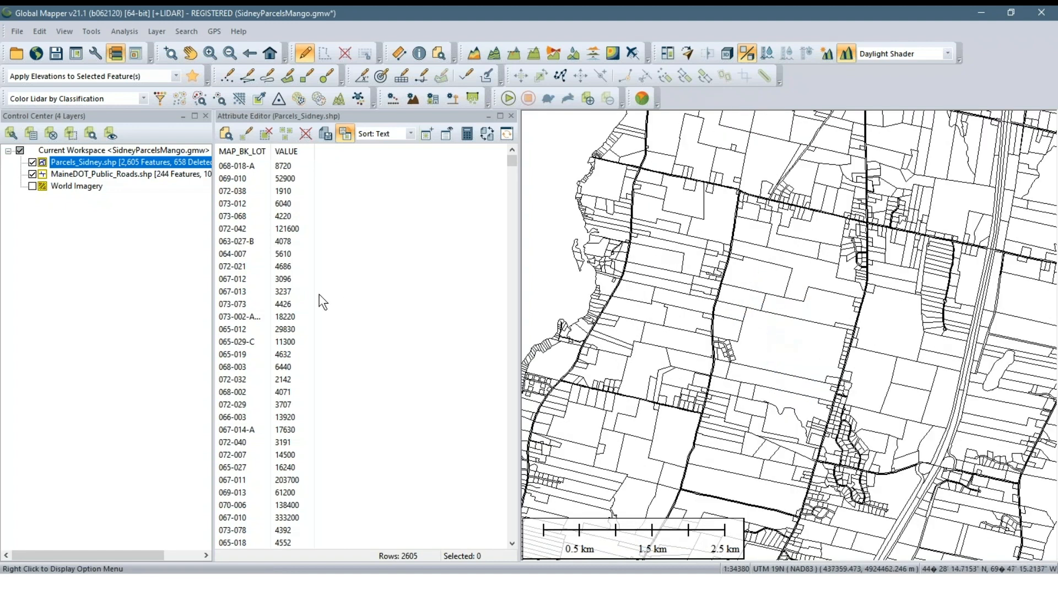
Query parcel 017-009 on the map with the Feature Info tool and locate its VALUE attribute
{"action": "left_click", "coordinate": [293, 168]}
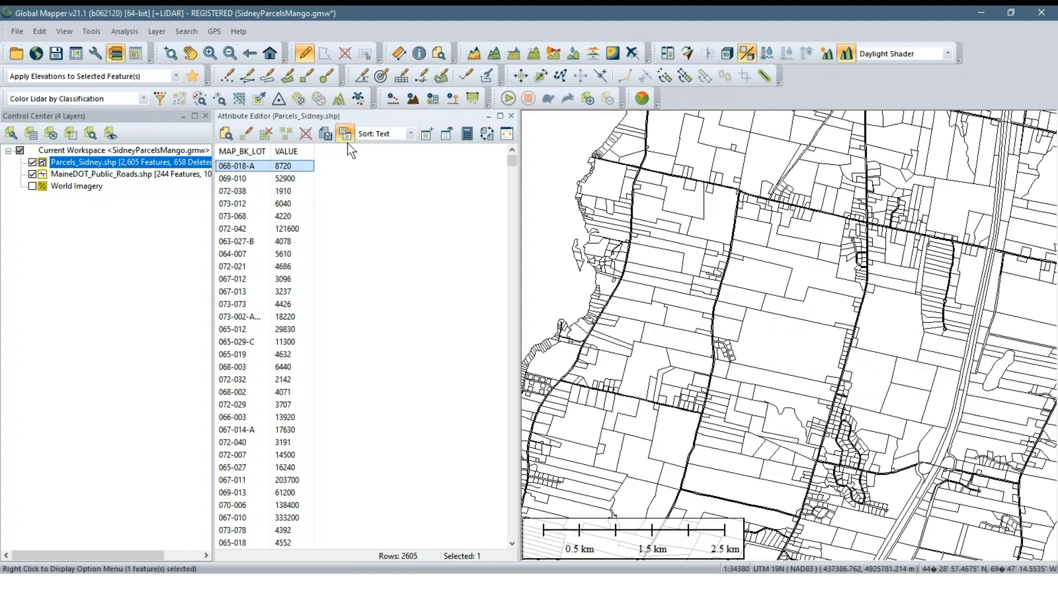
{"action": "left_click", "coordinate": [419, 53]}
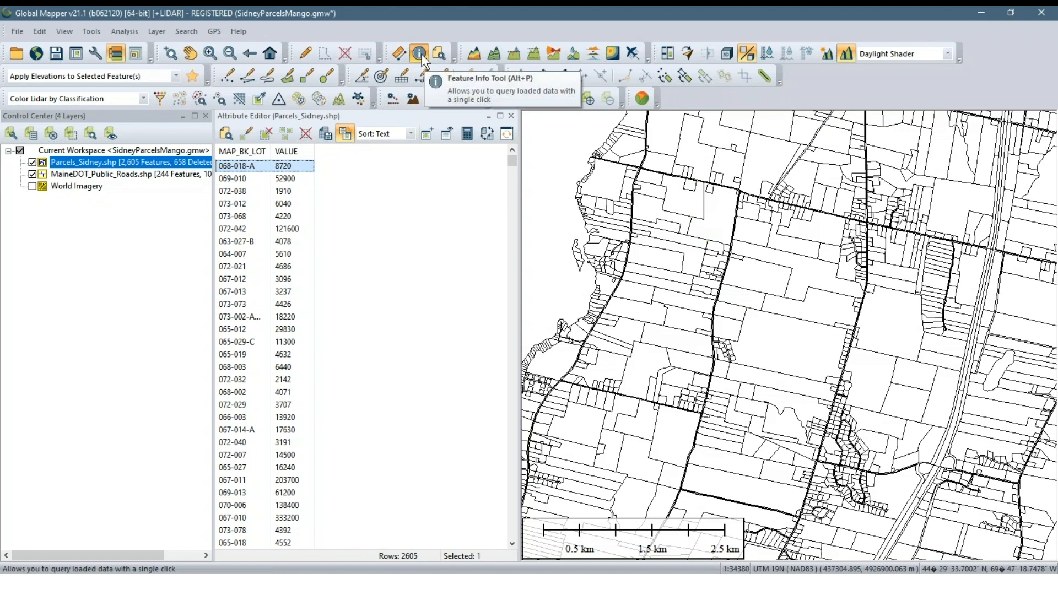
{"action": "left_click", "coordinate": [766, 282]}
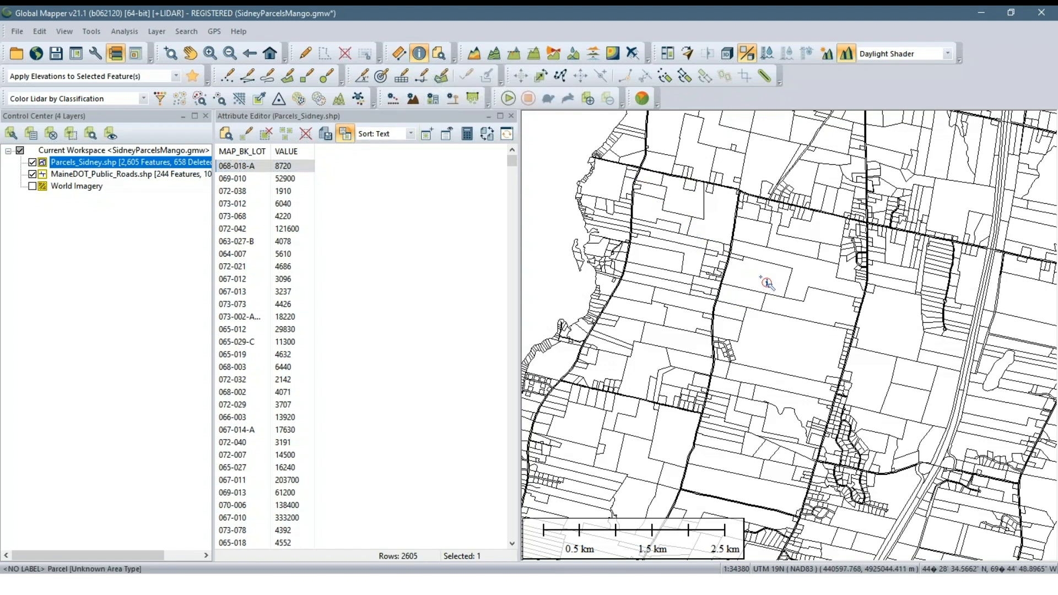
{"action": "left_click_drag", "start_coordinate": [550, 101], "coordinate": [316, 156]}
{"action": "scroll", "coordinate": [513, 302], "scroll_direction": "down", "scroll_amount": 5}
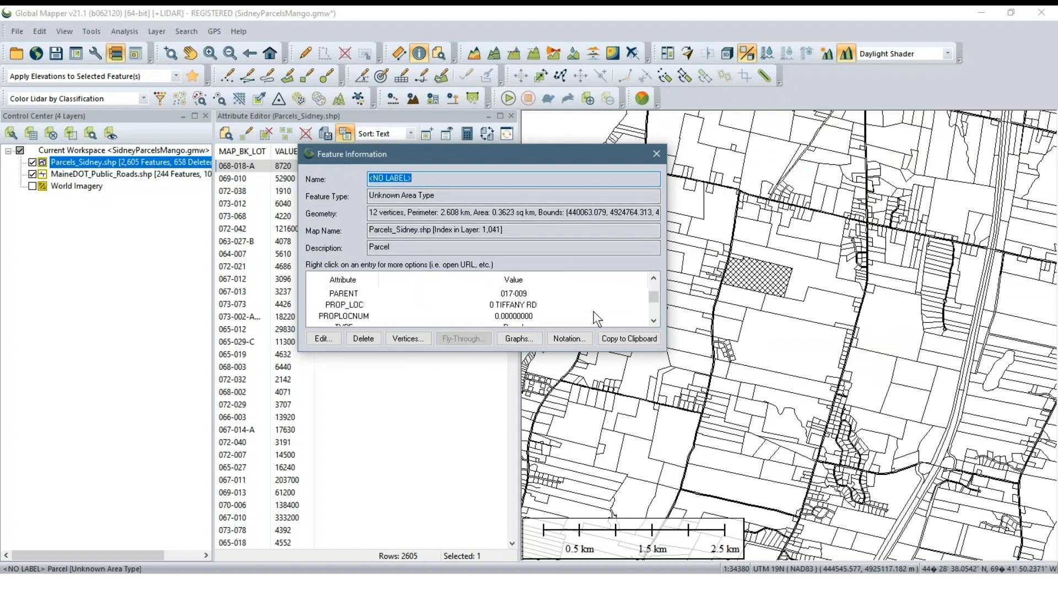
{"action": "left_click", "coordinate": [521, 316]}
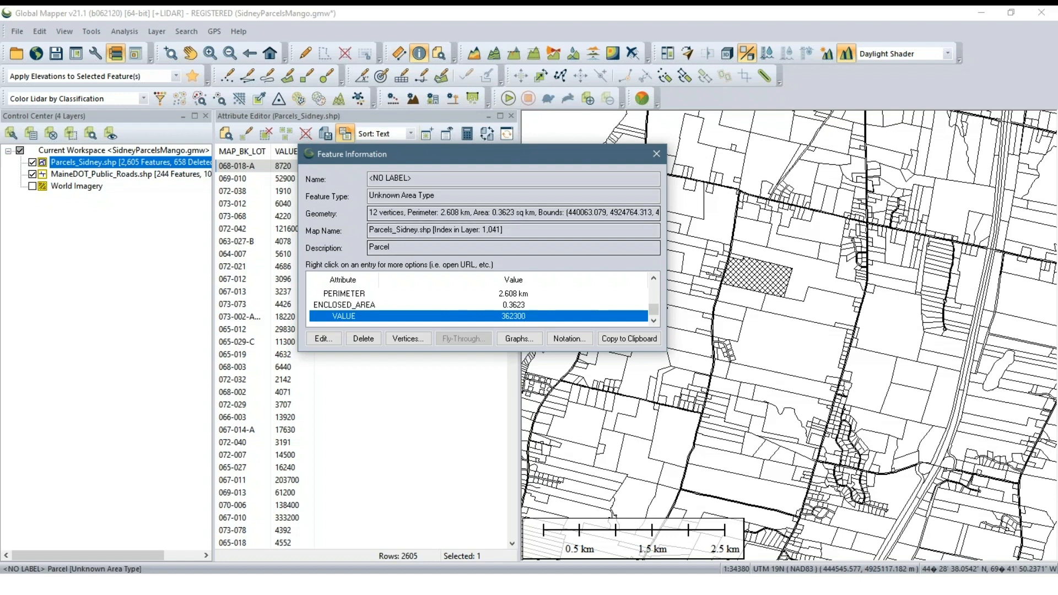
Close the feature information and set the Parcels_Sidney.shp layer's area styling to be based on the VALUE attribute
{"action": "left_click", "coordinate": [657, 154]}
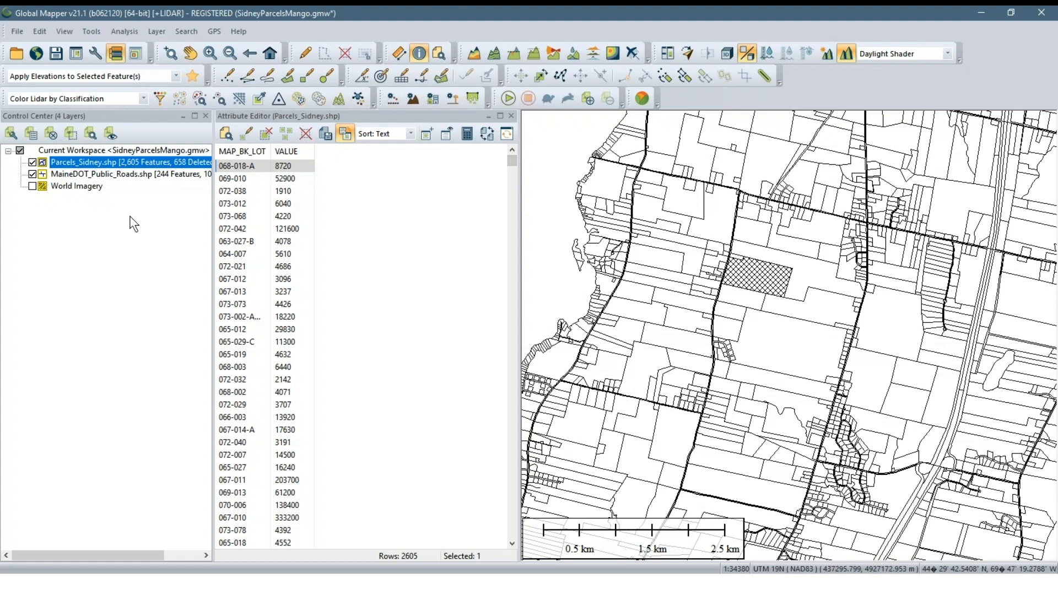
{"action": "right_click", "coordinate": [124, 161]}
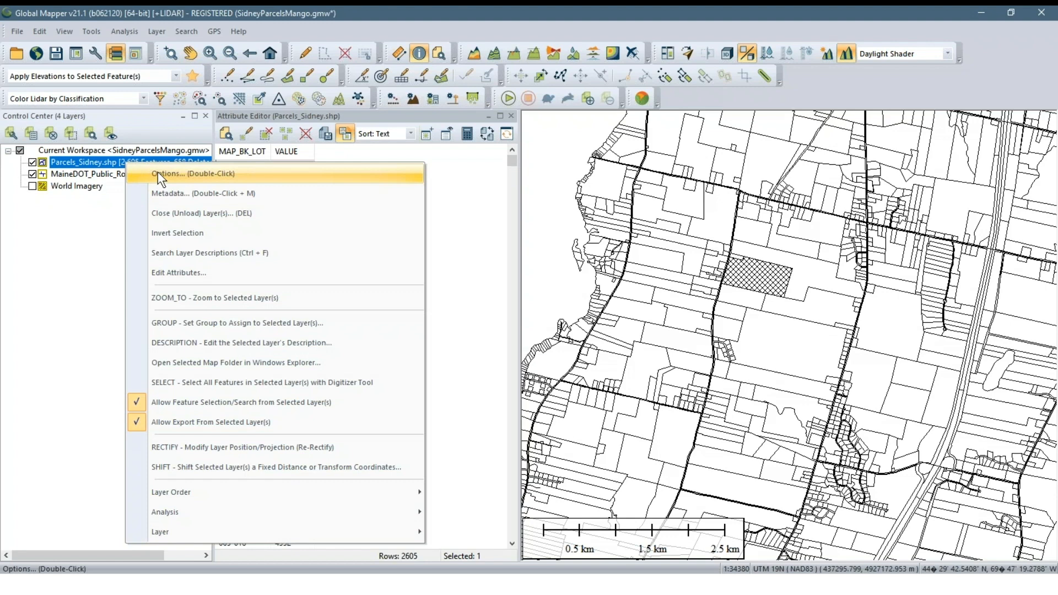
{"action": "left_click", "coordinate": [199, 174]}
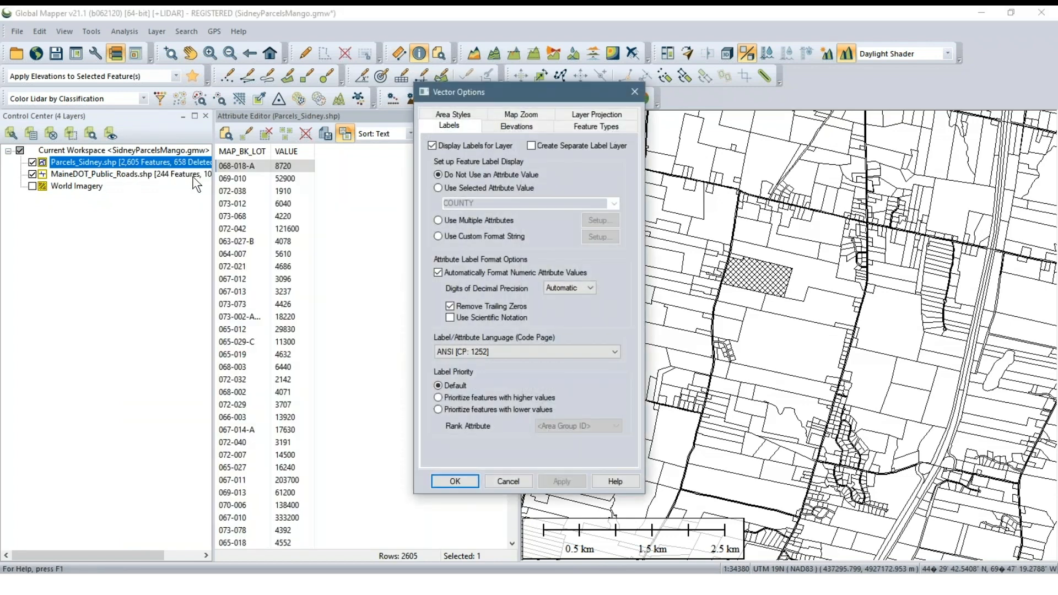
{"action": "left_click_drag", "start_coordinate": [497, 92], "coordinate": [470, 119]}
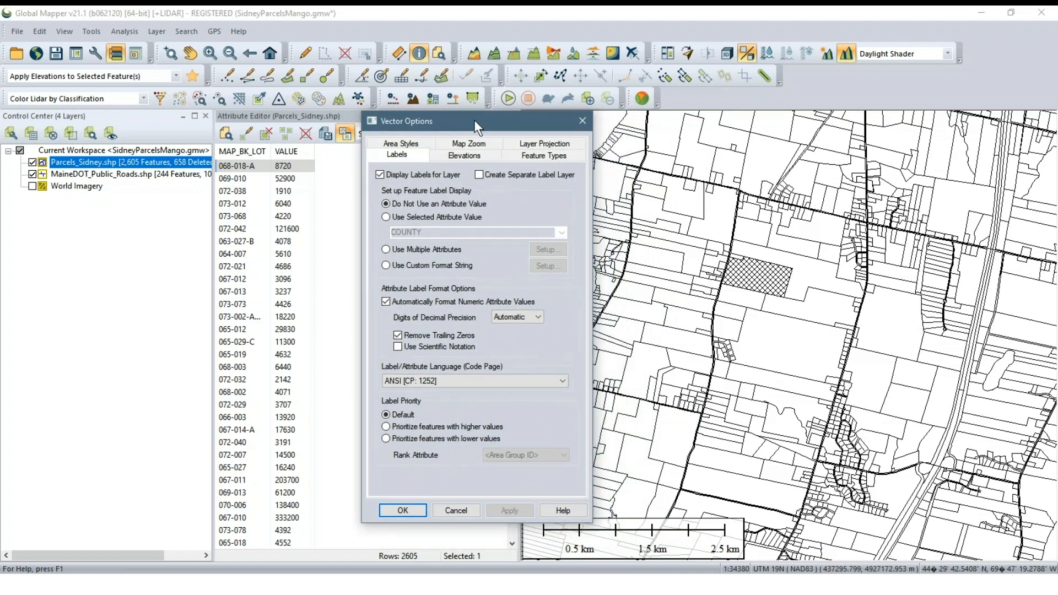
{"action": "left_click", "coordinate": [417, 142]}
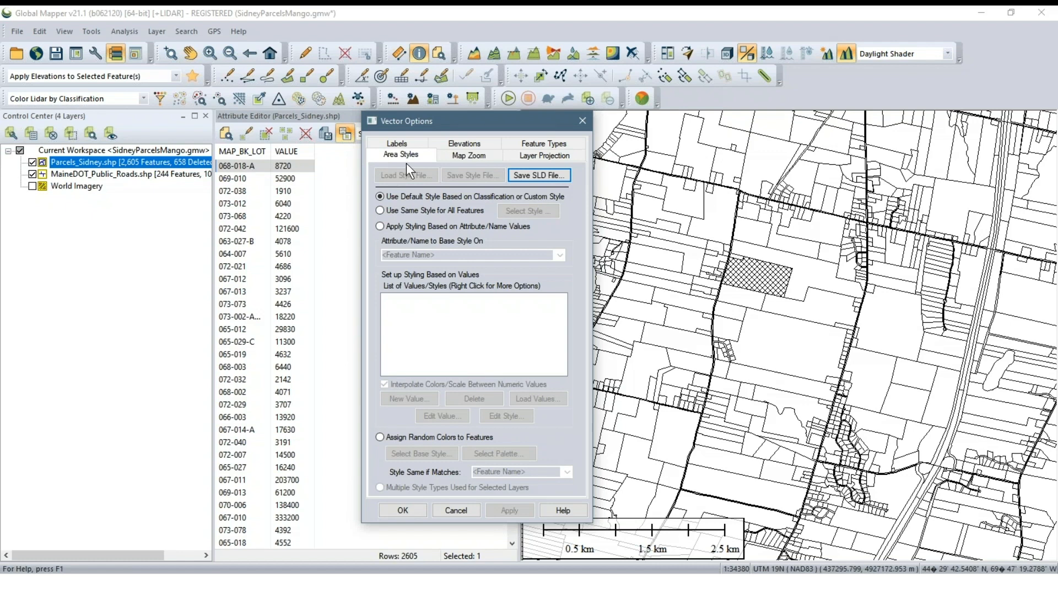
{"action": "left_click_drag", "start_coordinate": [473, 119], "coordinate": [461, 121]}
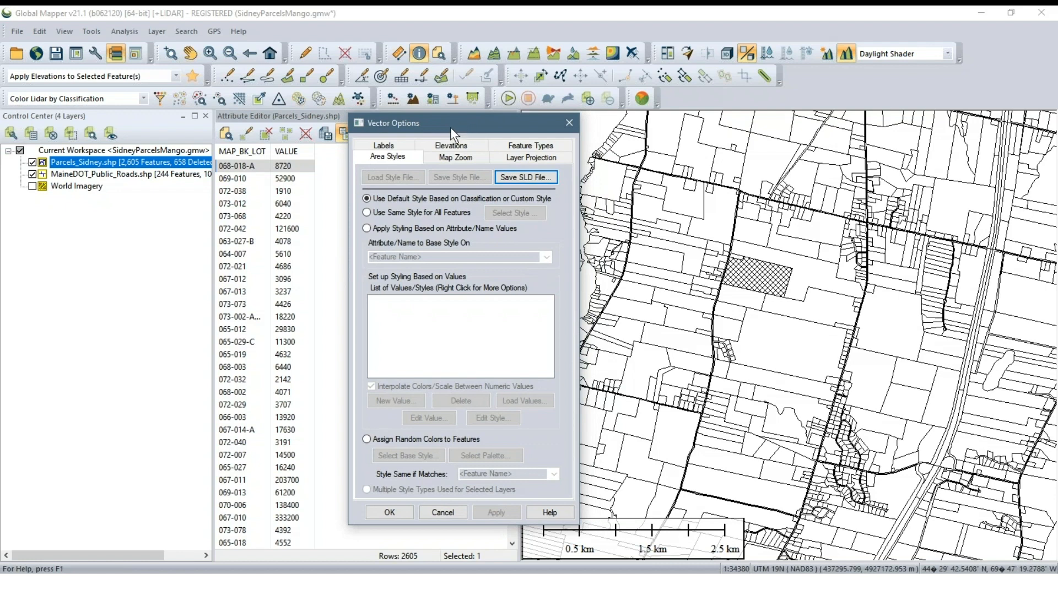
{"action": "left_click", "coordinate": [398, 229]}
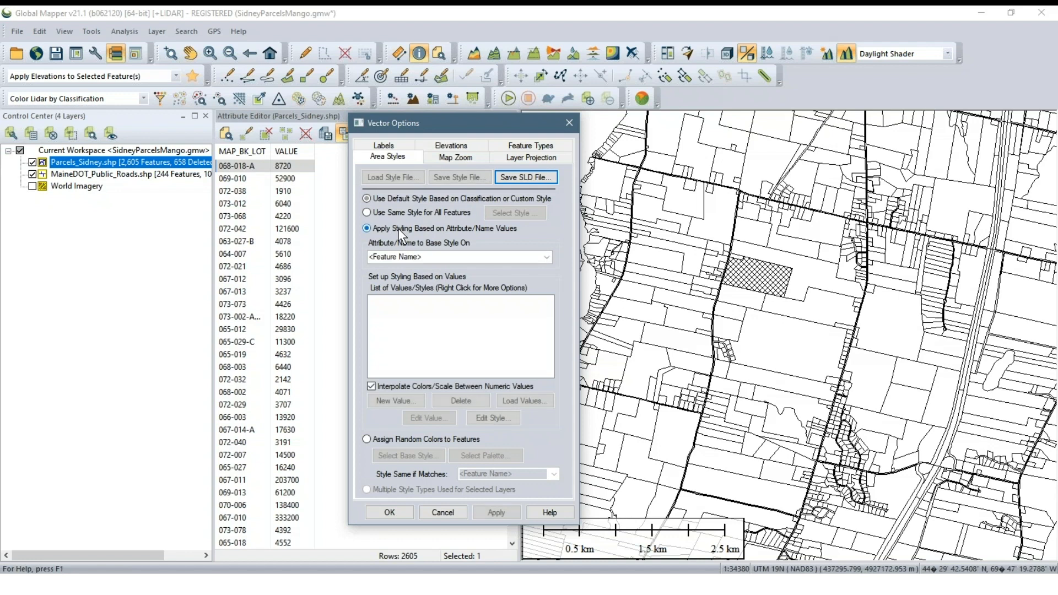
{"action": "left_click", "coordinate": [548, 257]}
{"action": "left_click_drag", "start_coordinate": [548, 286], "coordinate": [547, 352]}
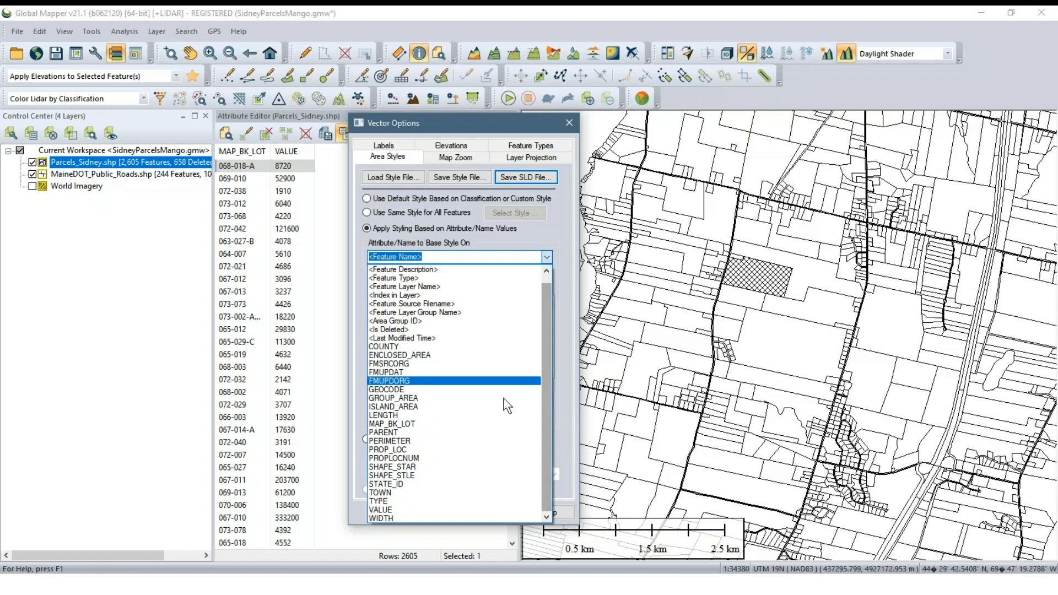
{"action": "left_click", "coordinate": [487, 509]}
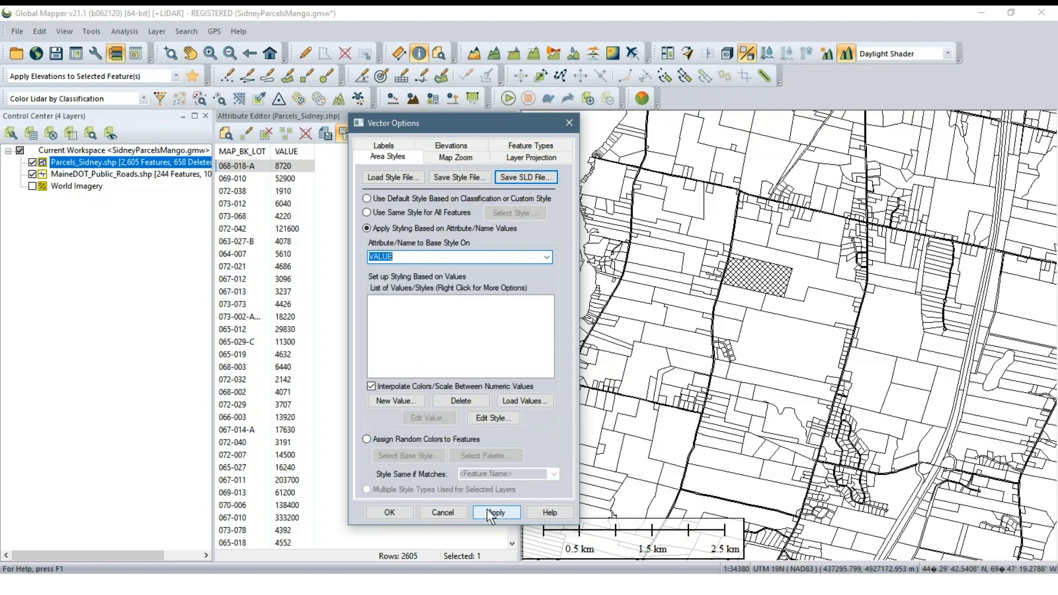
{"action": "left_click", "coordinate": [455, 257]}
Add a blue solid-fill area style for the value 10 and apply it to the parcels
{"action": "left_click", "coordinate": [409, 399]}
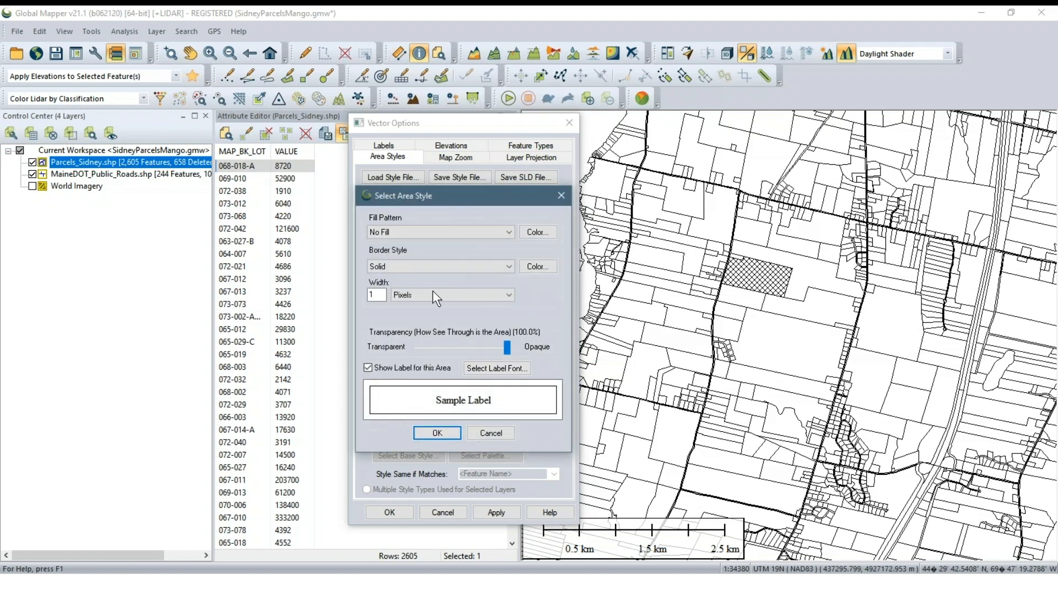
{"action": "left_click", "coordinate": [475, 233]}
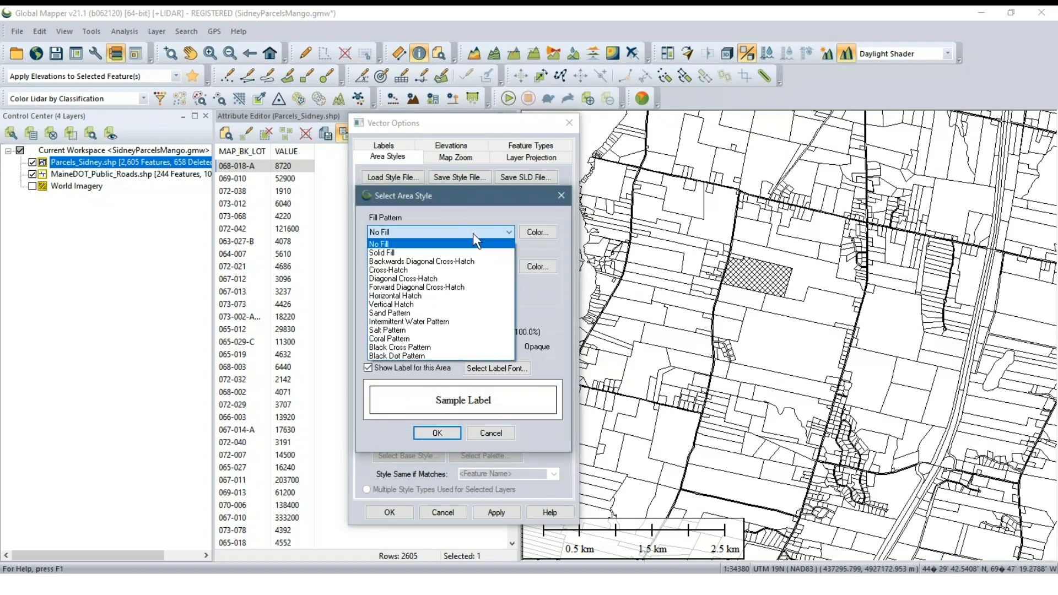
{"action": "left_click", "coordinate": [441, 254]}
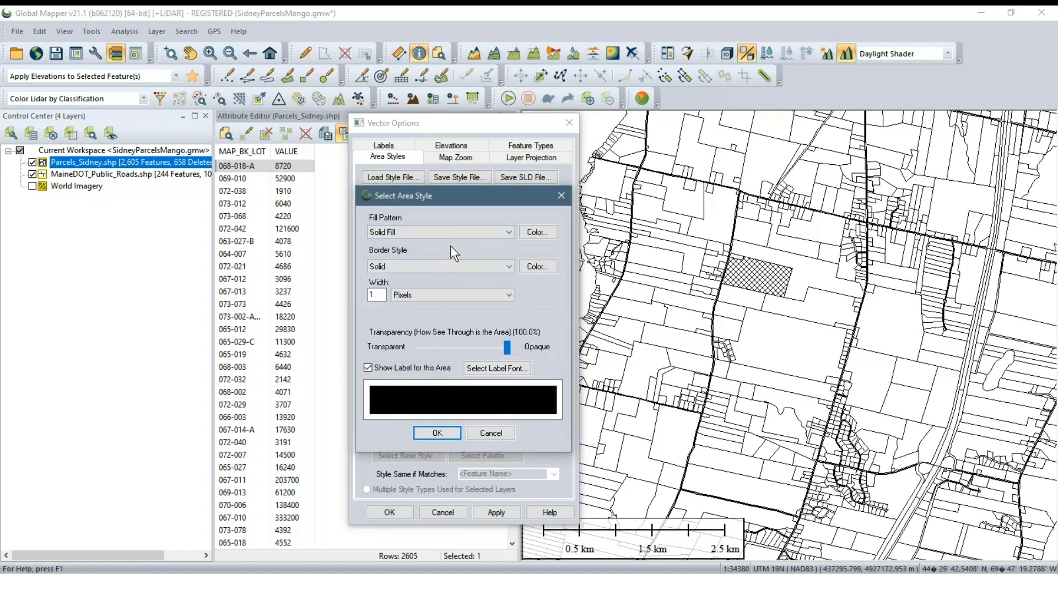
{"action": "left_click", "coordinate": [534, 235]}
{"action": "left_click_drag", "start_coordinate": [595, 349], "coordinate": [596, 308]}
{"action": "left_click", "coordinate": [341, 415]}
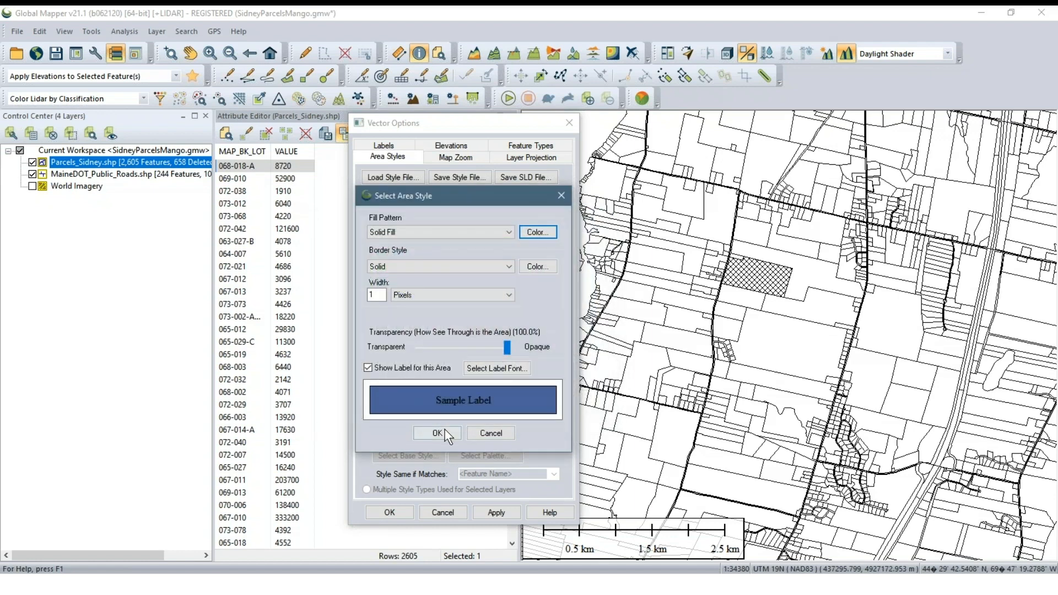
{"action": "left_click", "coordinate": [440, 433]}
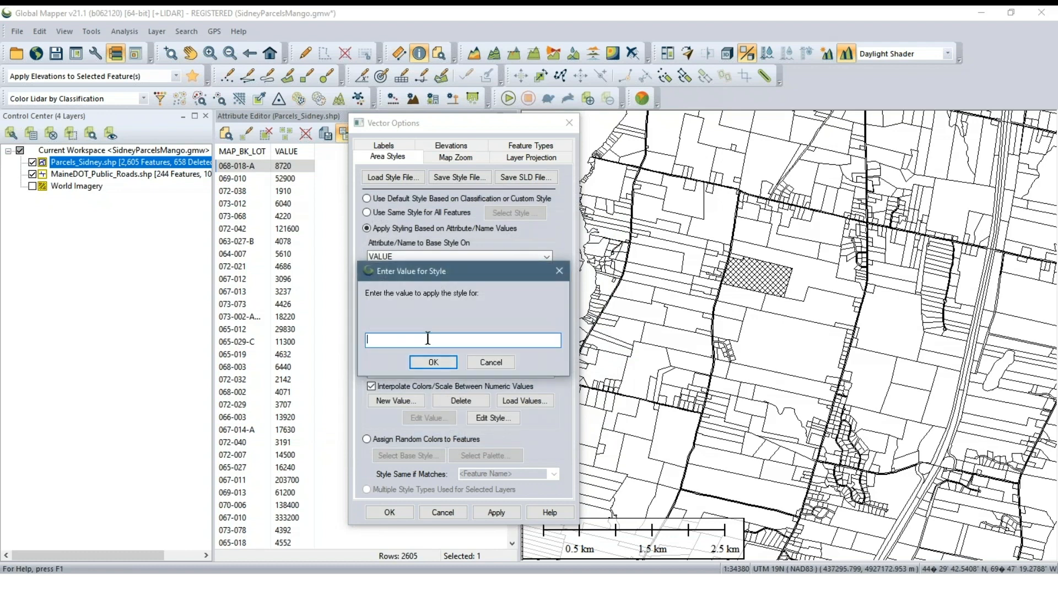
{"action": "type", "text": "10"}
{"action": "key", "text": "Return"}
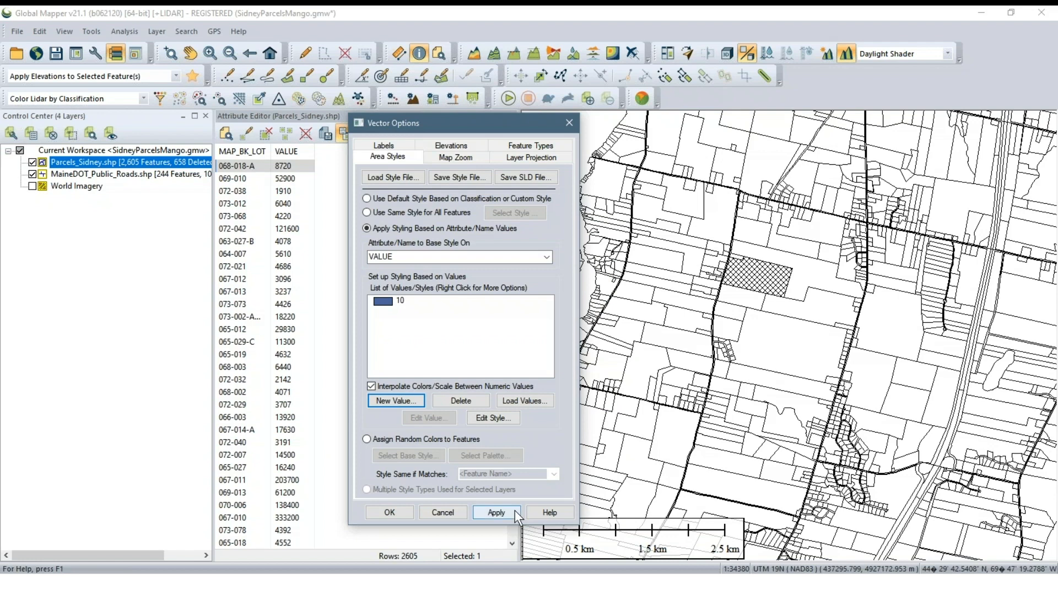
{"action": "left_click", "coordinate": [478, 512]}
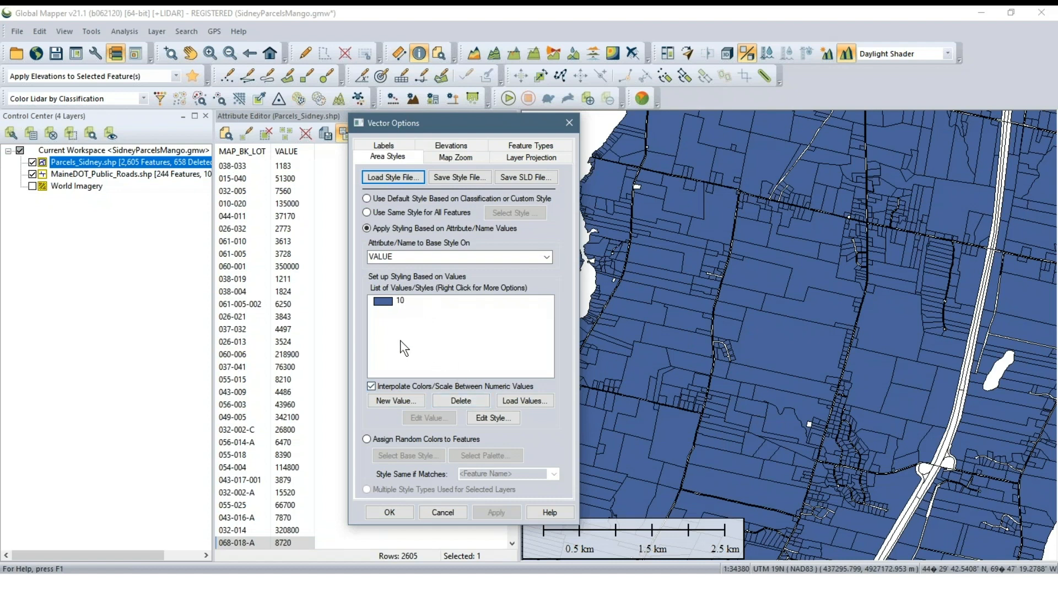
Delete the blue style entry for the value 10 from the list of value styles
{"action": "left_click", "coordinate": [401, 302]}
{"action": "right_click", "coordinate": [401, 302]}
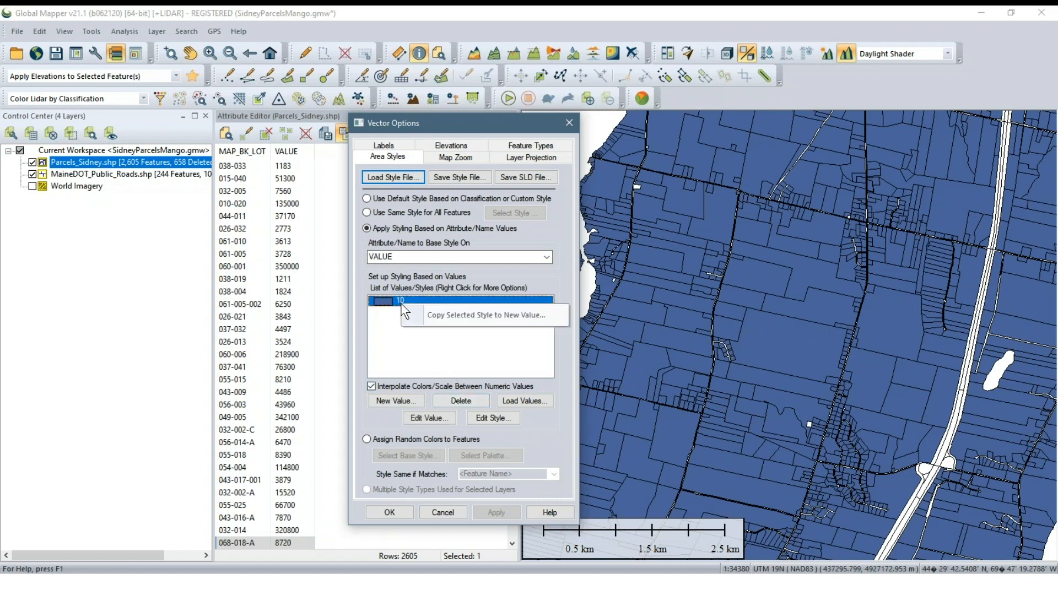
{"action": "left_click", "coordinate": [397, 362]}
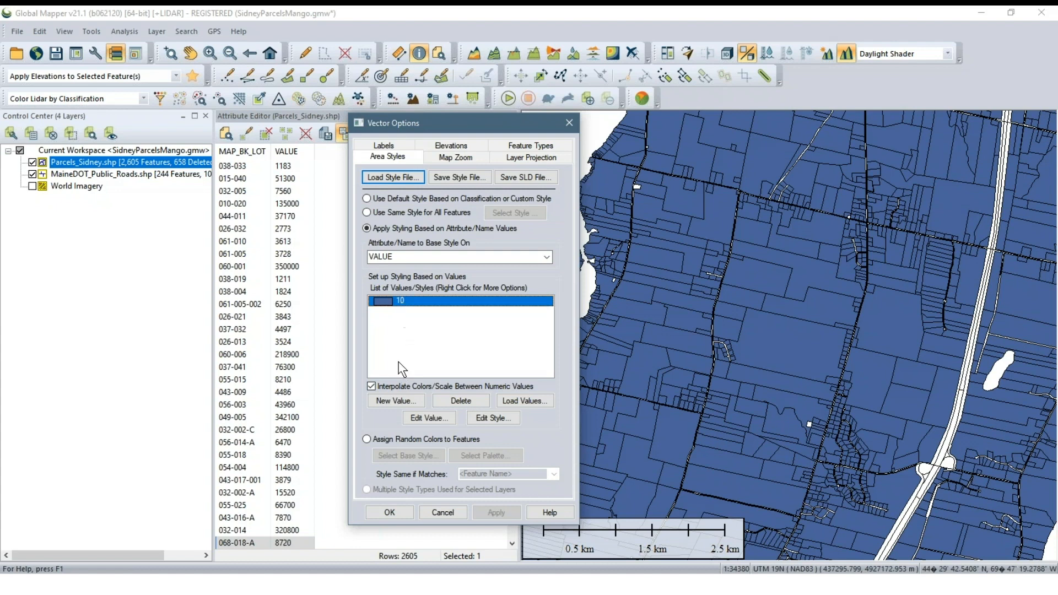
{"action": "left_click", "coordinate": [446, 399]}
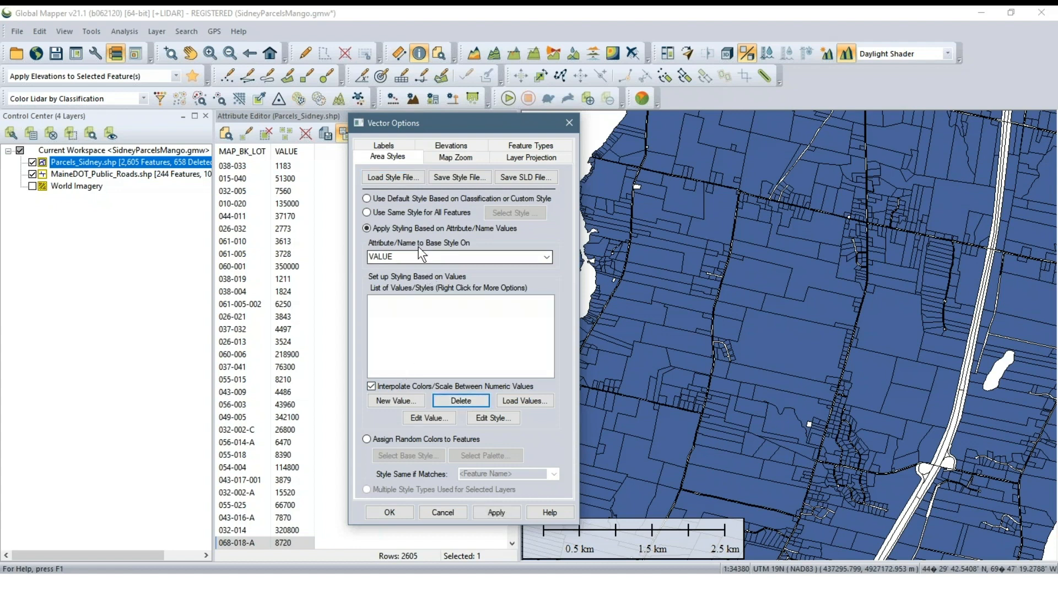
Load the value-based area styles from the ParcelStyles.gm_layer_style file
{"action": "left_click_drag", "start_coordinate": [456, 121], "coordinate": [475, 125]}
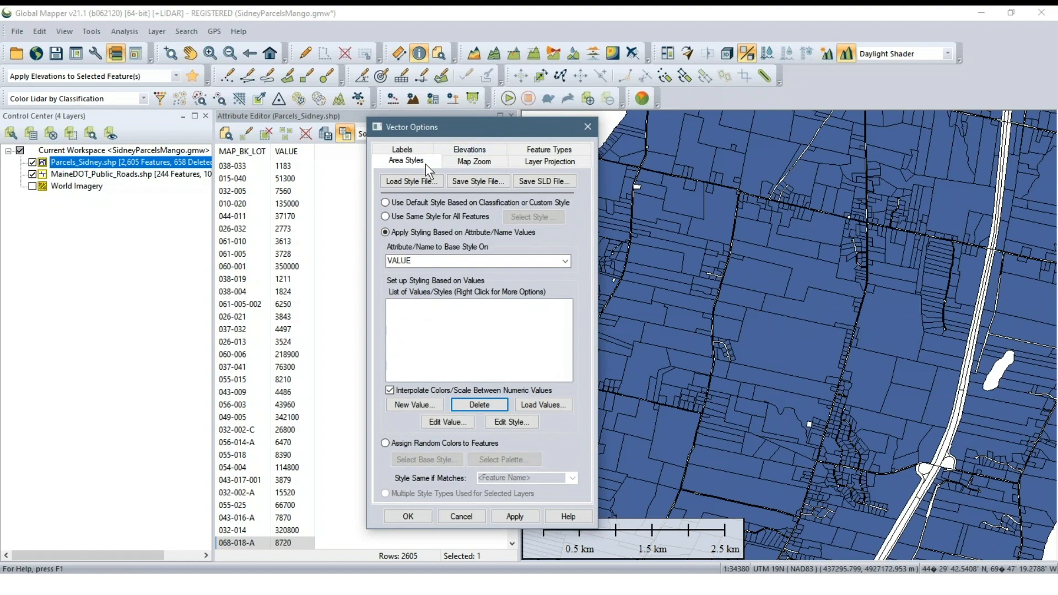
{"action": "left_click", "coordinate": [411, 184]}
{"action": "left_click", "coordinate": [424, 146]}
{"action": "left_click", "coordinate": [945, 551]}
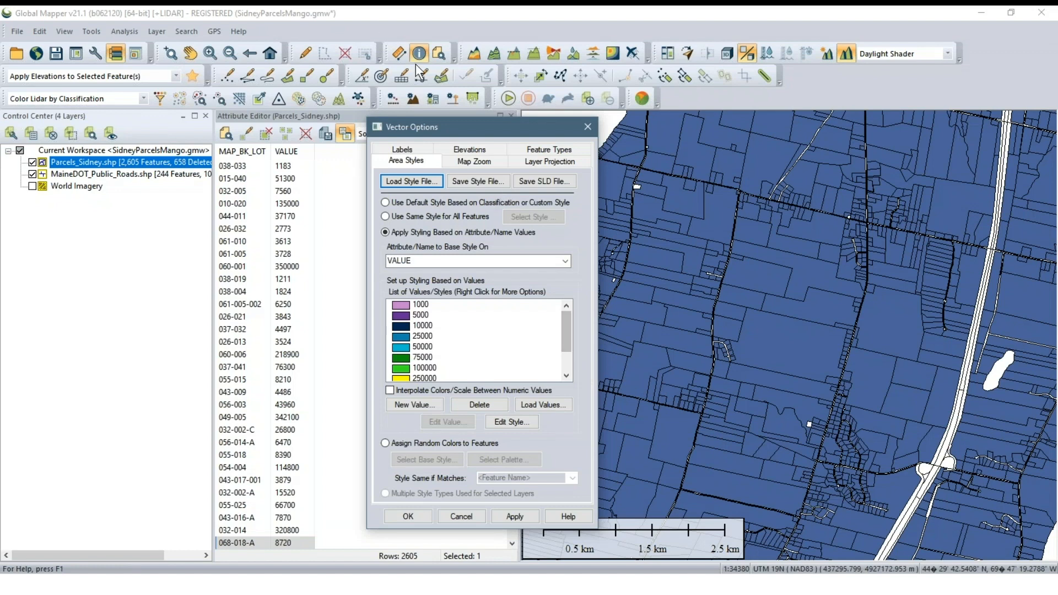
{"action": "left_click_drag", "start_coordinate": [433, 123], "coordinate": [403, 91]}
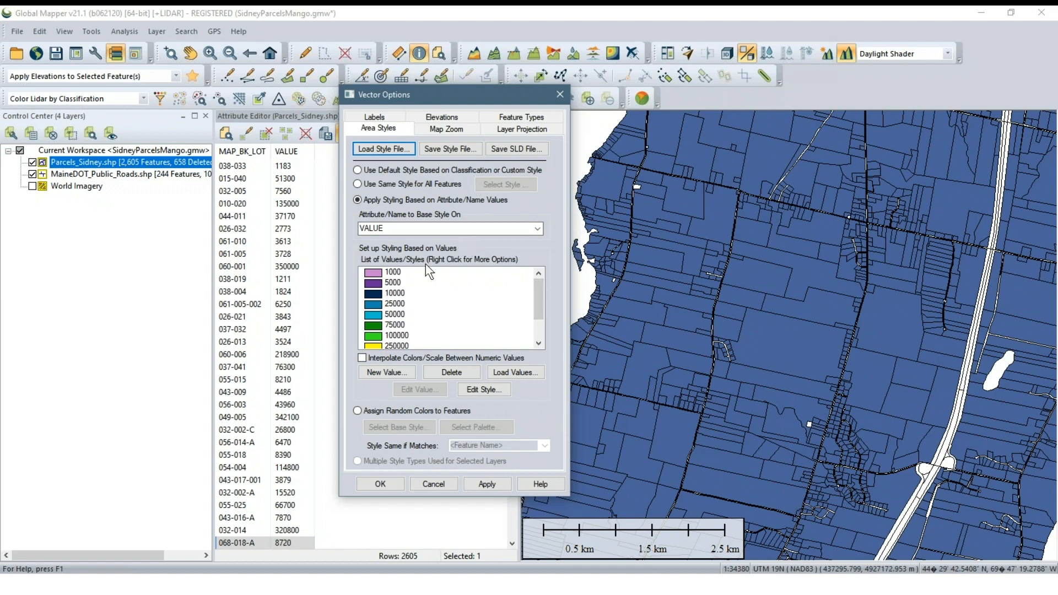
{"action": "left_click", "coordinate": [455, 144]}
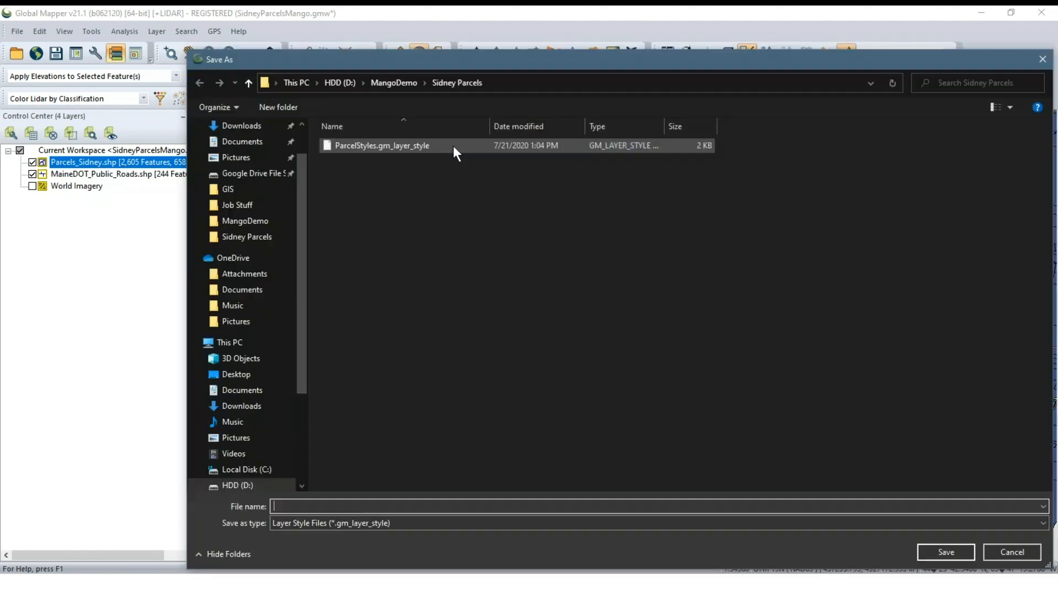
{"action": "left_click", "coordinate": [1042, 57]}
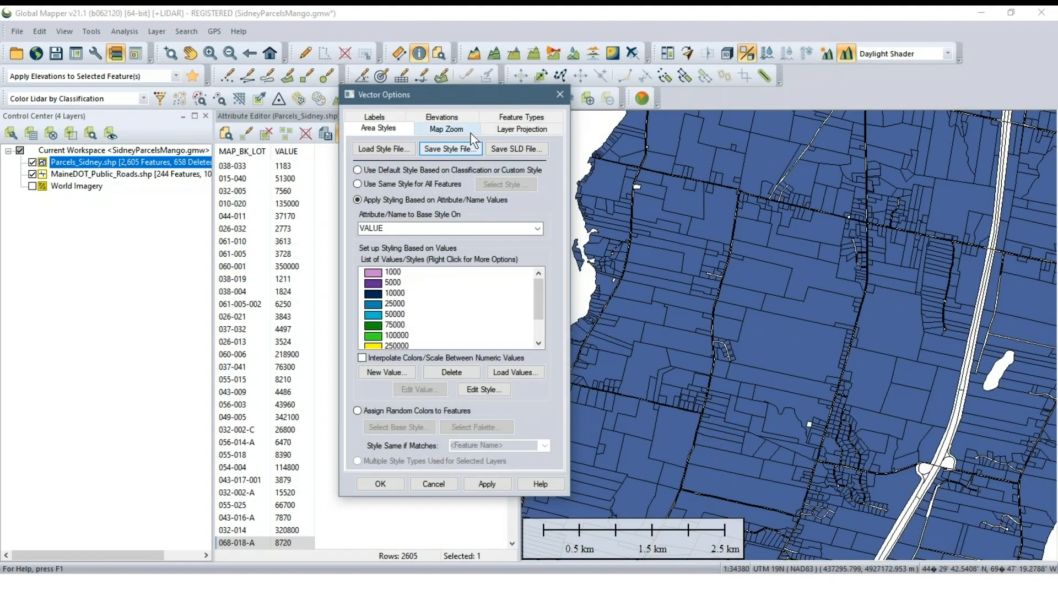
{"action": "left_click_drag", "start_coordinate": [462, 98], "coordinate": [479, 114]}
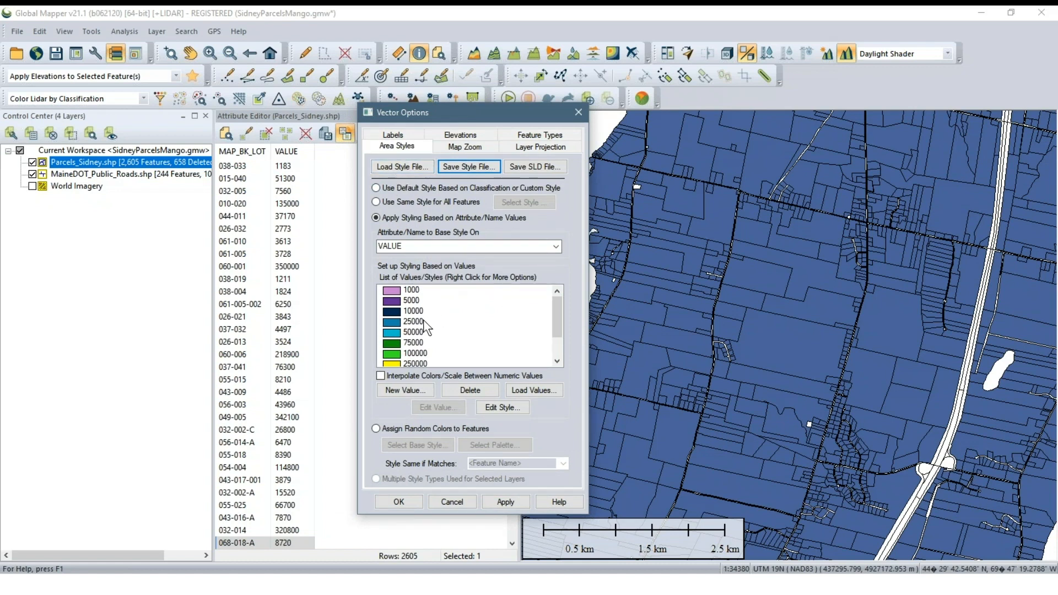
Look through the loaded value styles from 1000 to 1000000 and apply them to the parcels layer
{"action": "left_click", "coordinate": [412, 291]}
{"action": "scroll", "coordinate": [419, 325], "scroll_direction": "down", "scroll_amount": 1}
{"action": "left_click", "coordinate": [420, 353]}
{"action": "scroll", "coordinate": [420, 353], "scroll_direction": "down", "scroll_amount": 2}
{"action": "scroll", "coordinate": [420, 353], "scroll_direction": "up", "scroll_amount": 2}
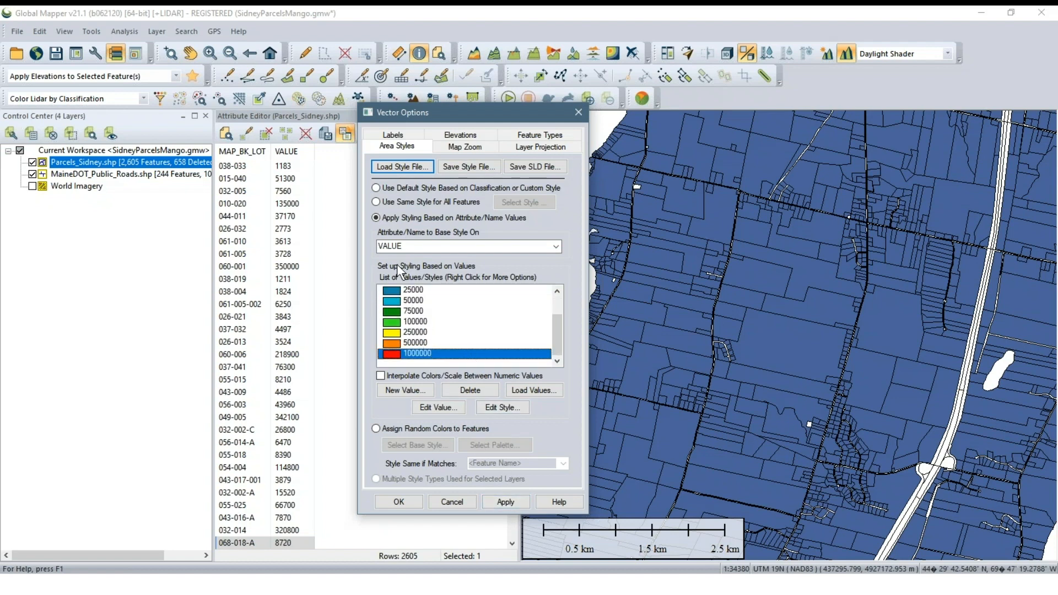
{"action": "left_click", "coordinate": [503, 501]}
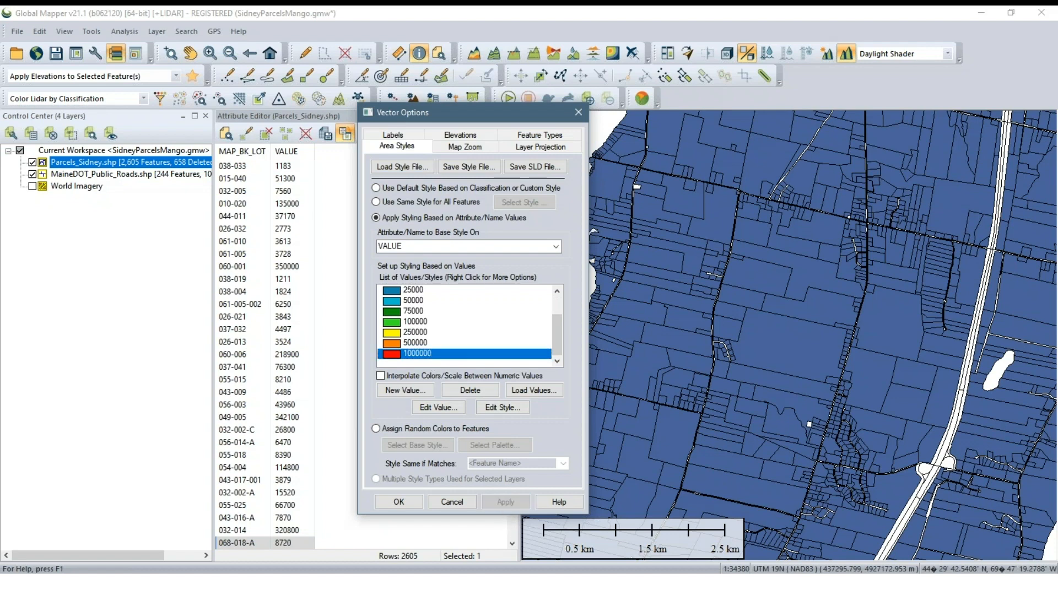
{"action": "left_click", "coordinate": [416, 506]}
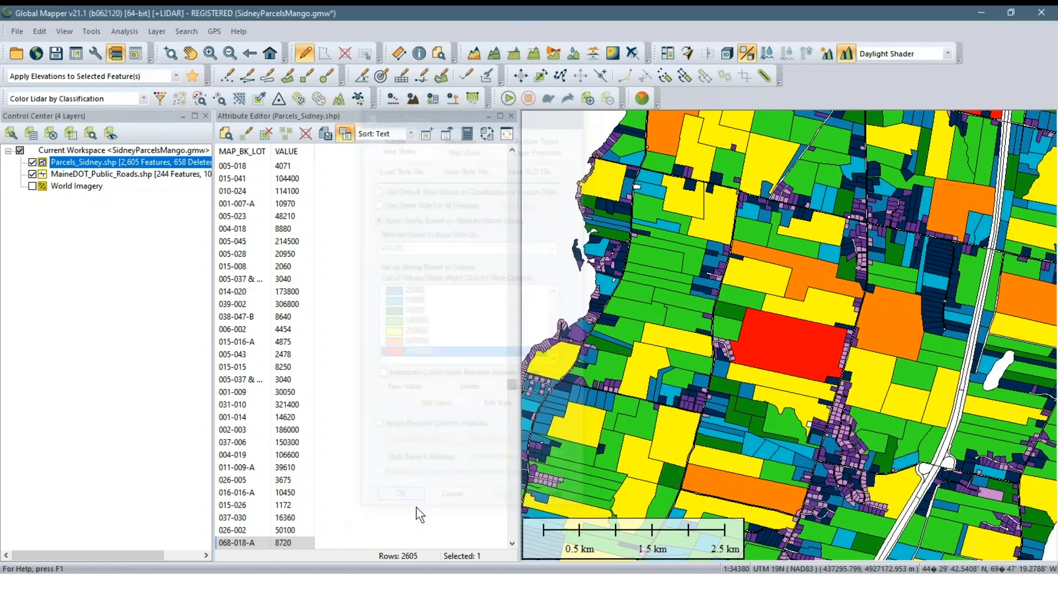
Examine the colour-coded parcels on the map, both across the whole town and around the large high-value lots
{"action": "key", "text": "alt+d"}
{"action": "scroll", "coordinate": [669, 281], "scroll_direction": "down", "scroll_amount": 1}
{"action": "scroll", "coordinate": [758, 290], "scroll_direction": "down", "scroll_amount": 1}
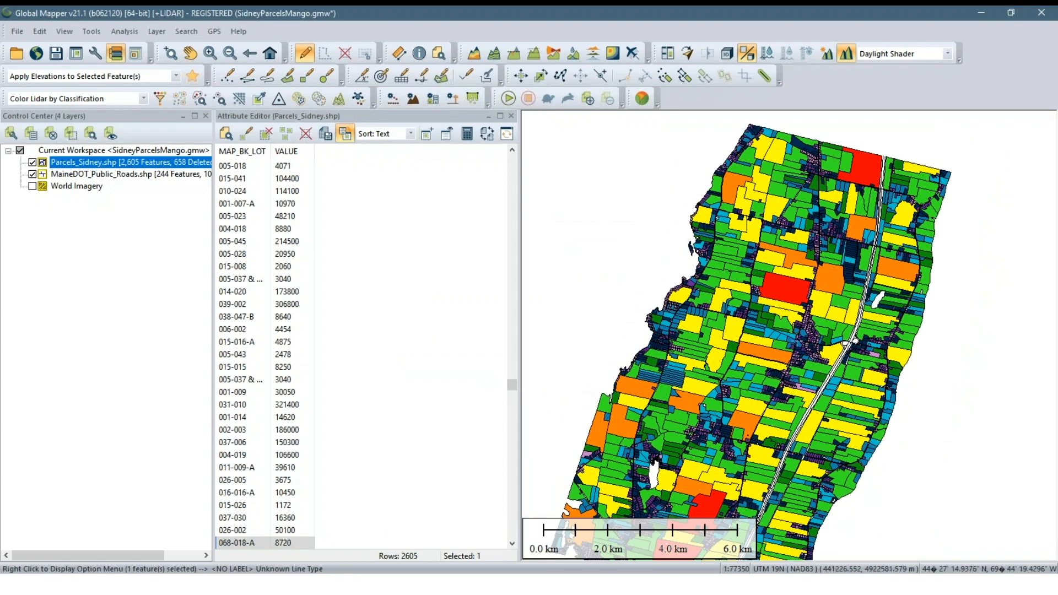
{"action": "scroll", "coordinate": [779, 362], "scroll_direction": "up", "scroll_amount": 3}
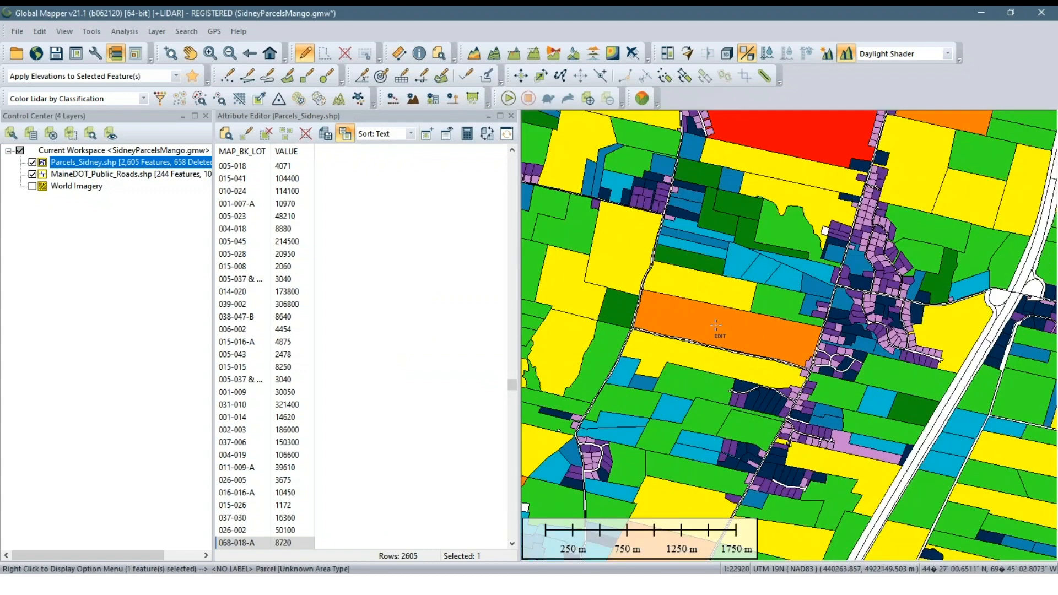
{"action": "scroll", "coordinate": [779, 361], "scroll_direction": "up", "scroll_amount": 1}
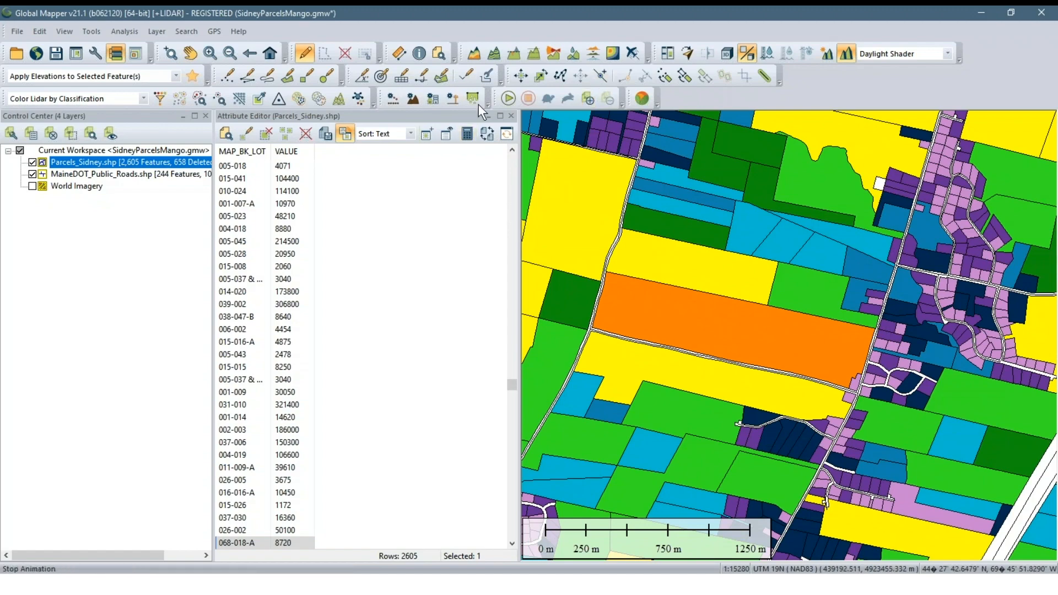
{"action": "scroll", "coordinate": [829, 315], "scroll_direction": "down", "scroll_amount": 2}
{"action": "scroll", "coordinate": [828, 315], "scroll_direction": "up", "scroll_amount": 2}
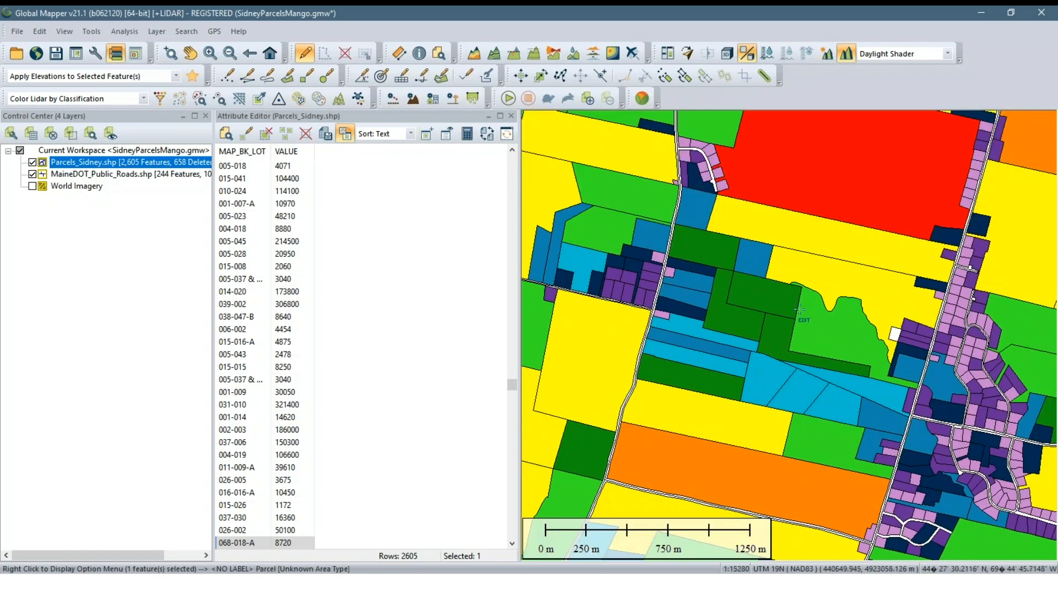
{"action": "left_click_drag", "start_coordinate": [821, 269], "coordinate": [761, 409]}
Try to make the fill of the large red parcel 023-004 translucent through its custom feature style
{"action": "left_click", "coordinate": [755, 276]}
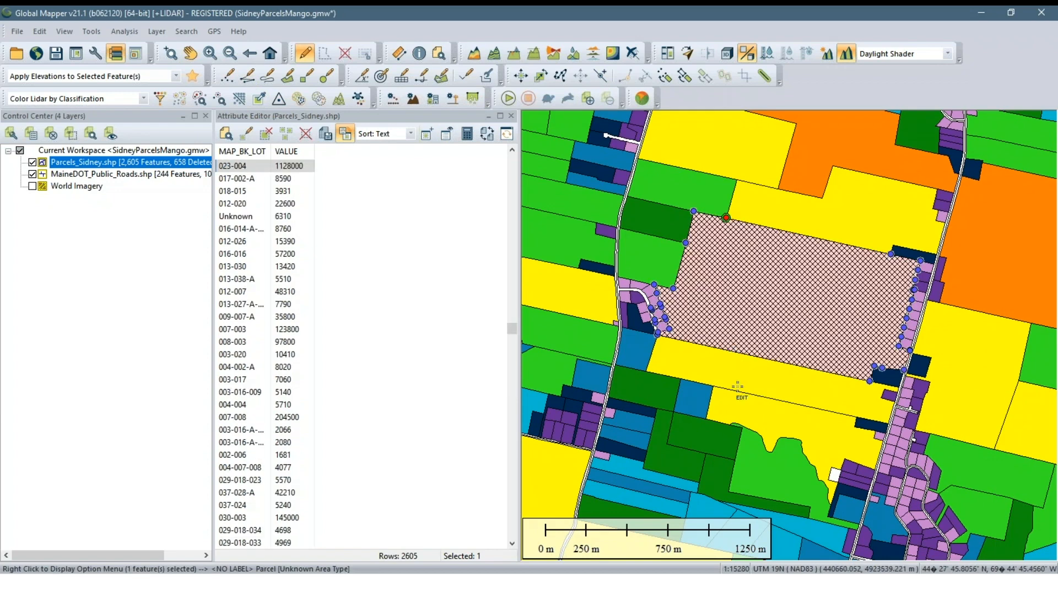
{"action": "left_click", "coordinate": [747, 370]}
{"action": "left_click", "coordinate": [759, 295]}
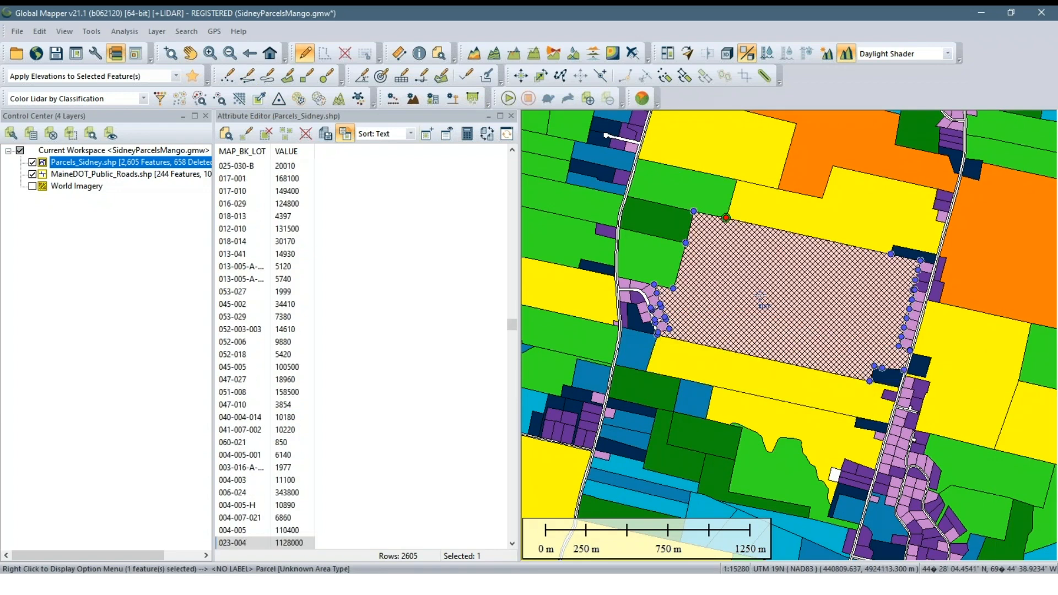
{"action": "right_click", "coordinate": [760, 295]}
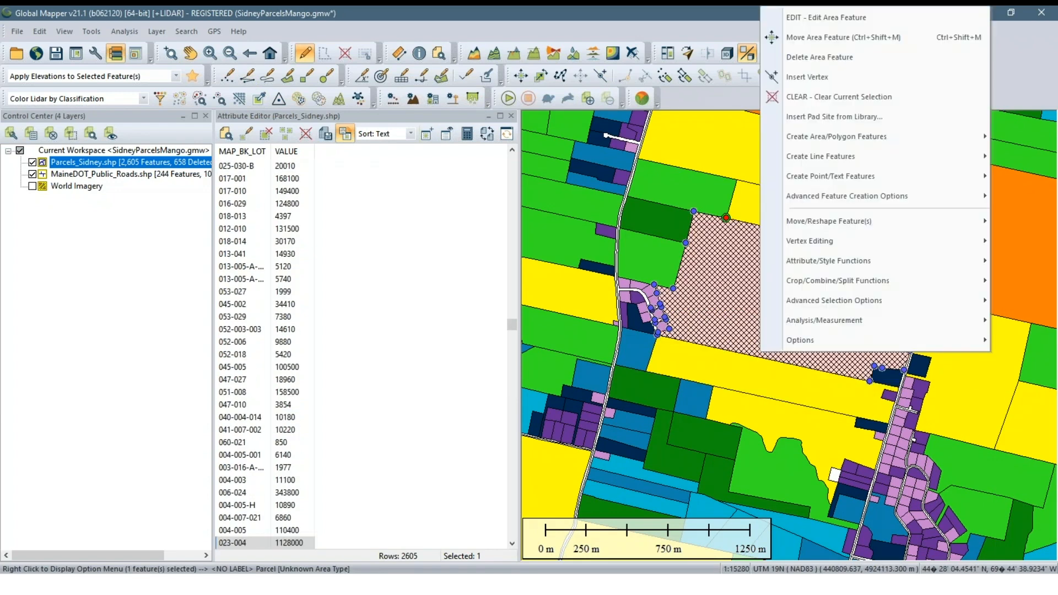
{"action": "right_click", "coordinate": [704, 304]}
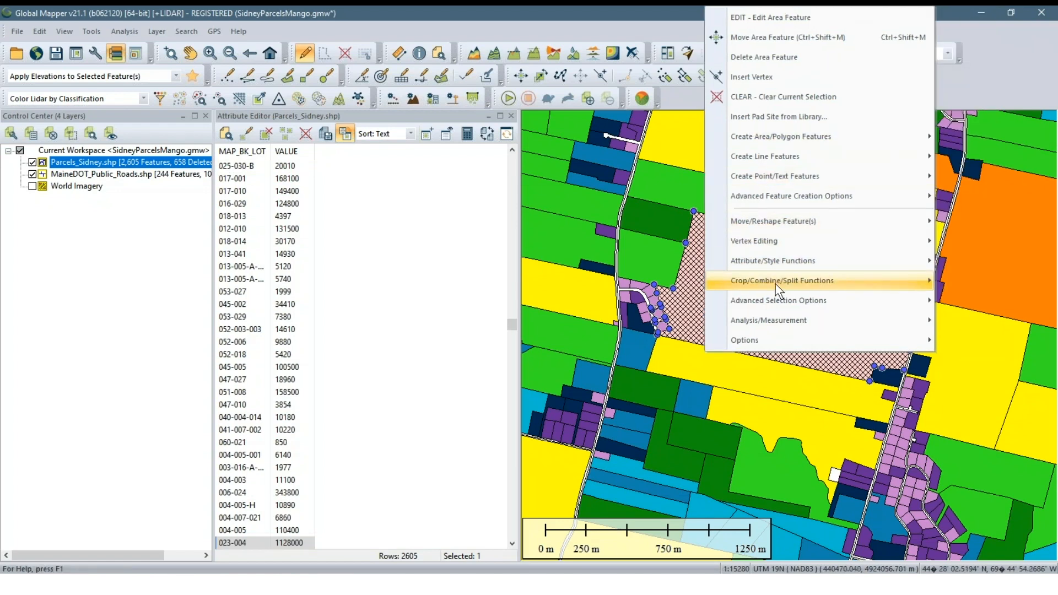
{"action": "left_click", "coordinate": [783, 22]}
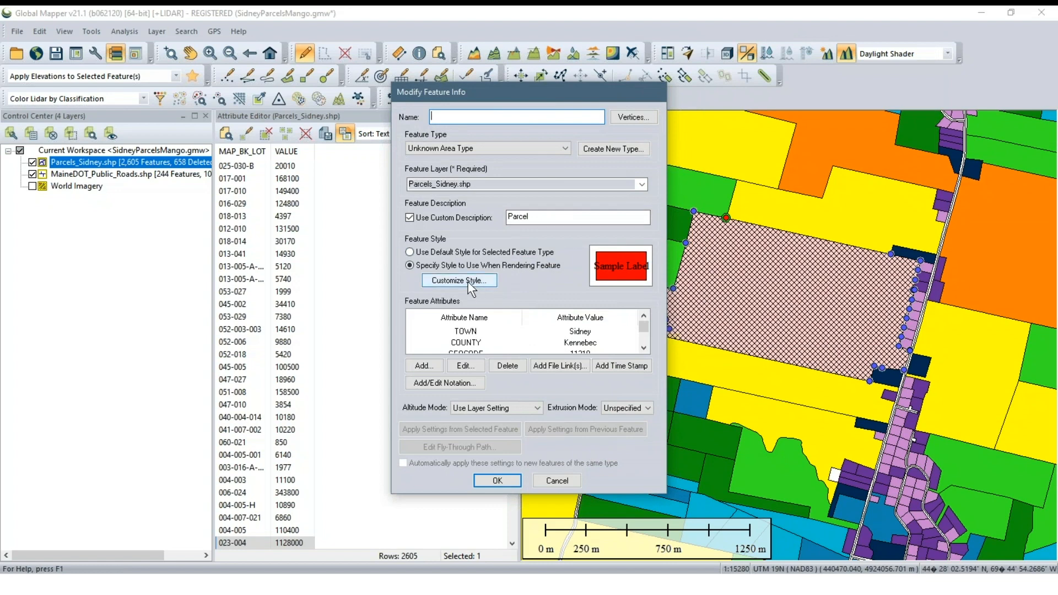
{"action": "left_click", "coordinate": [446, 284]}
{"action": "left_click_drag", "start_coordinate": [572, 315], "coordinate": [500, 317]}
{"action": "left_click", "coordinate": [512, 401]}
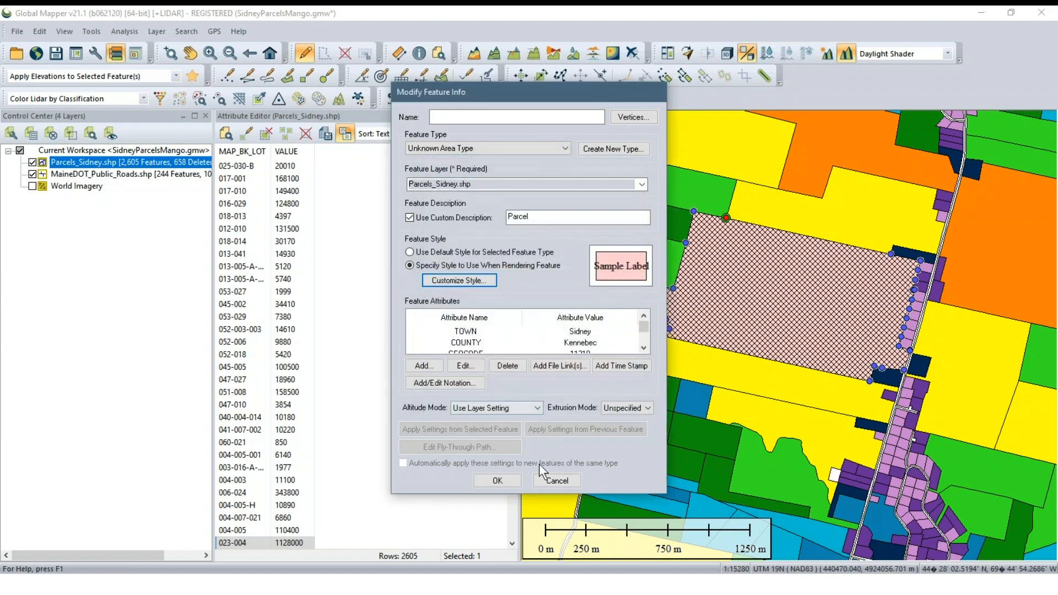
{"action": "left_click", "coordinate": [504, 480]}
{"action": "left_click", "coordinate": [477, 379]}
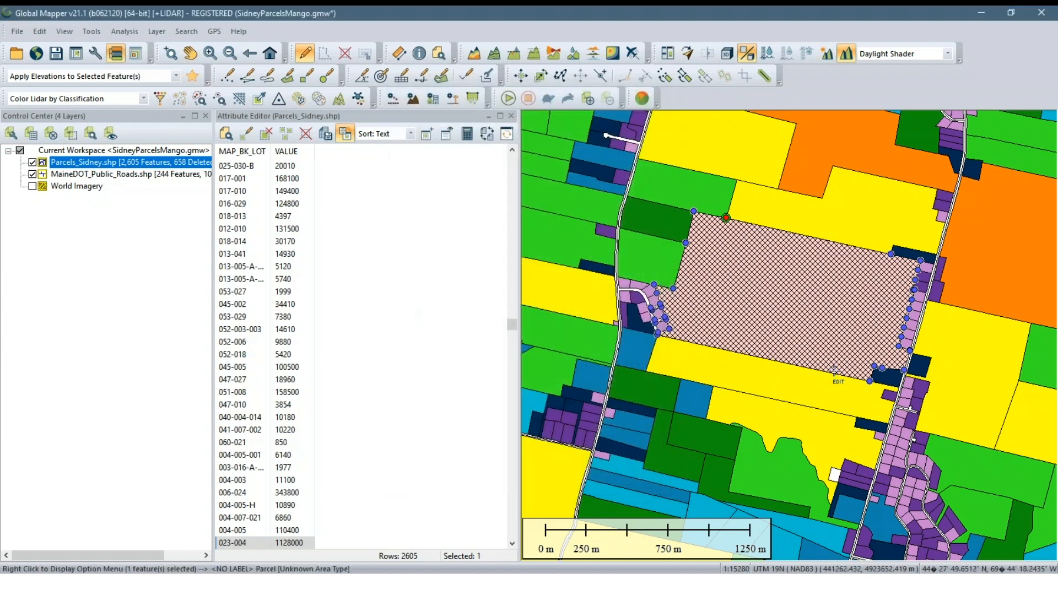
Check the large parcel's fill by selecting the neighbouring parcel and briefly showing and hiding the World Imagery layer
{"action": "left_click", "coordinate": [810, 387]}
{"action": "left_click", "coordinate": [764, 318]}
{"action": "scroll", "coordinate": [764, 318], "scroll_direction": "up", "scroll_amount": 1}
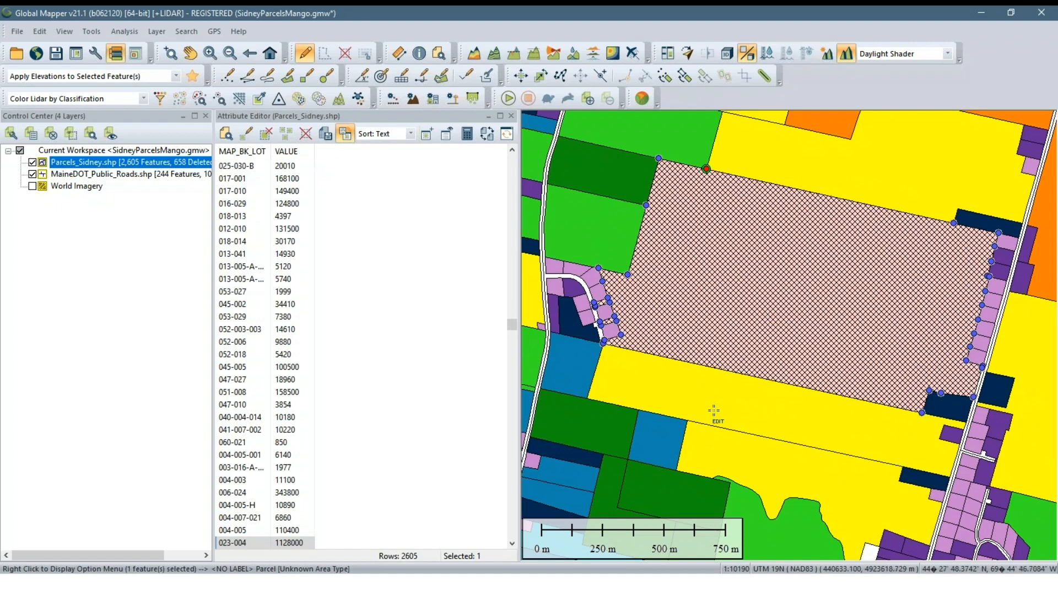
{"action": "left_click", "coordinate": [713, 411]}
{"action": "left_click", "coordinate": [33, 186]}
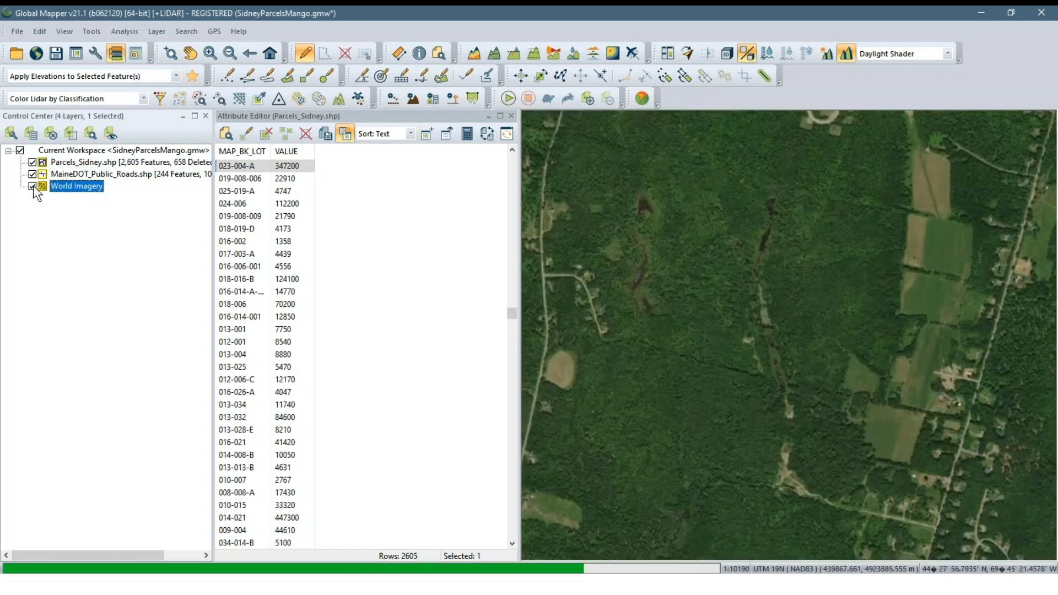
{"action": "left_click", "coordinate": [32, 186]}
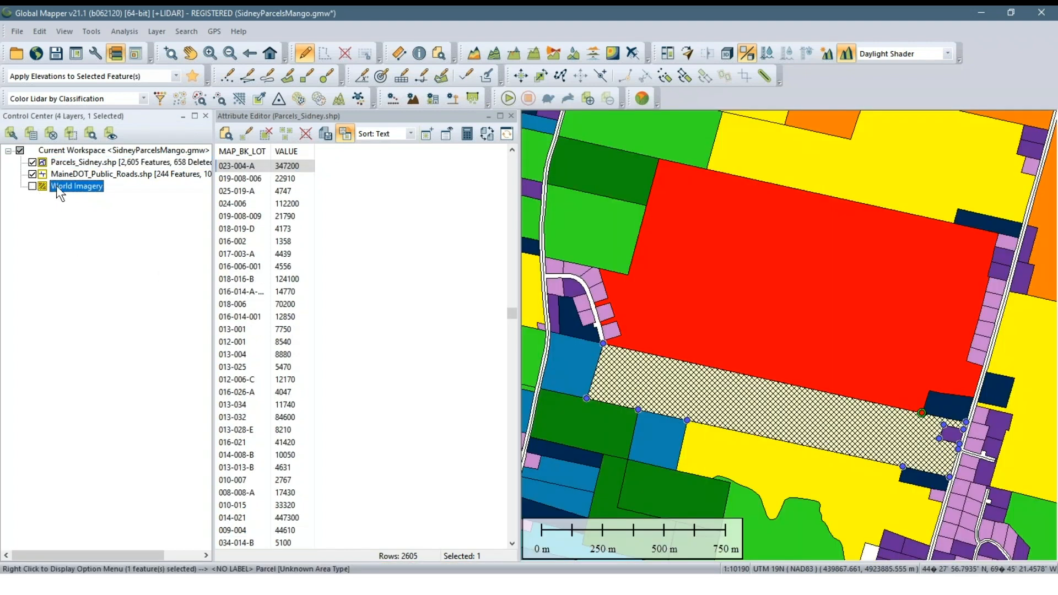
Reopen the large red parcel's feature info to check its style, close it unchanged and select the long parcel just south of it
{"action": "left_click", "coordinate": [772, 258]}
{"action": "right_click", "coordinate": [772, 257]}
{"action": "left_click", "coordinate": [871, 15]}
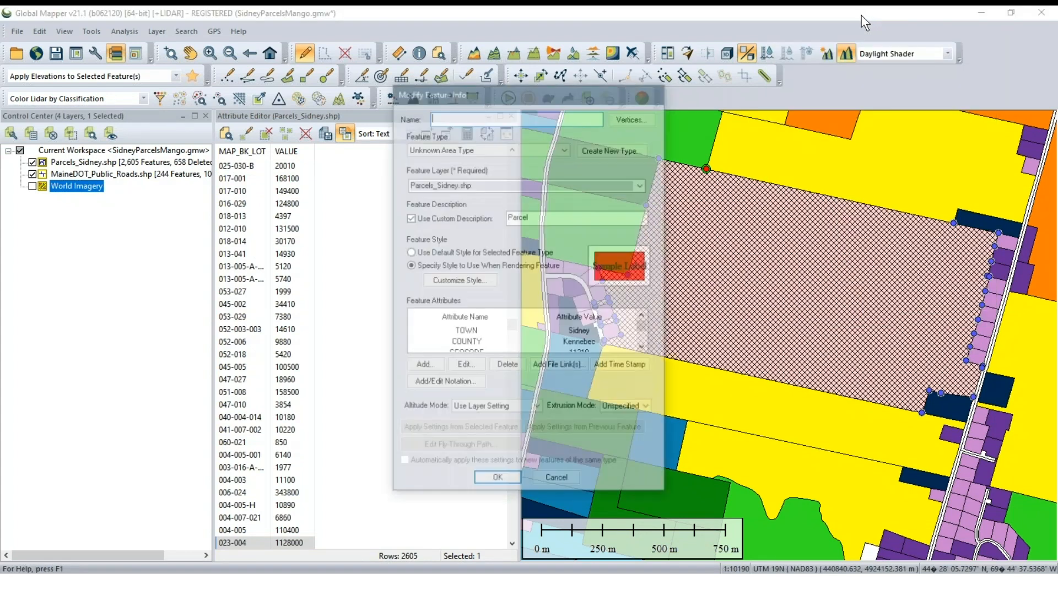
{"action": "left_click", "coordinate": [490, 479]}
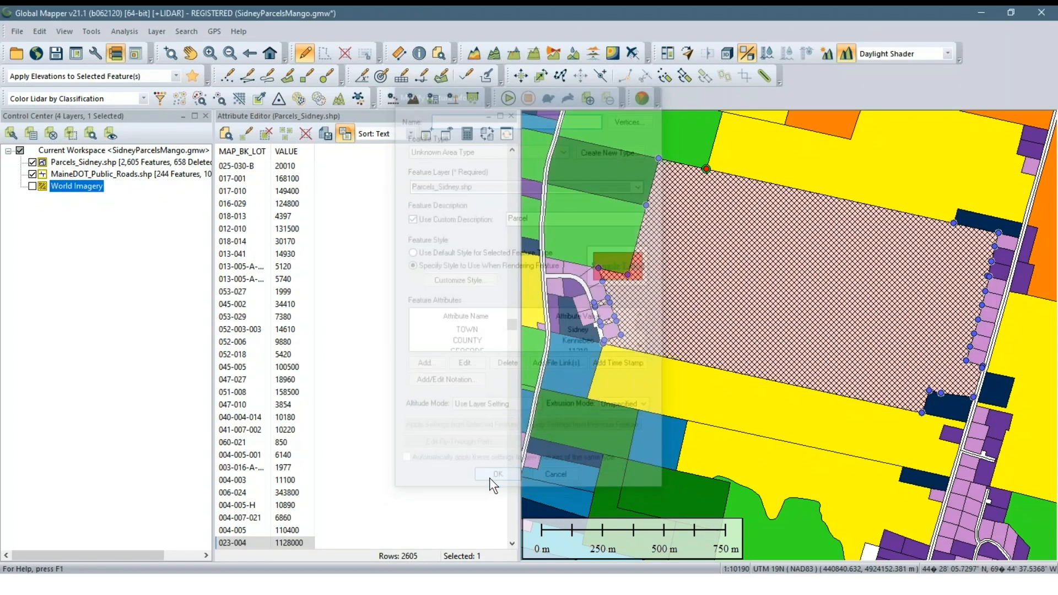
{"action": "left_click", "coordinate": [635, 383]}
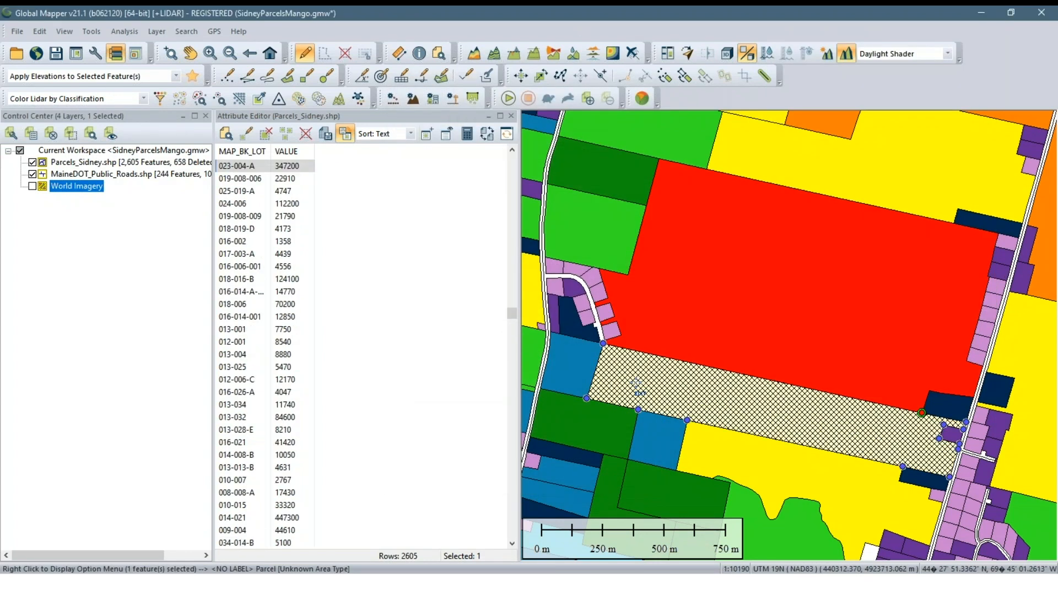
Clear the parcel selection and bring the whole colour-coded town into view
{"action": "scroll", "coordinate": [614, 258], "scroll_direction": "down", "scroll_amount": 2}
{"action": "scroll", "coordinate": [695, 266], "scroll_direction": "down", "scroll_amount": 3}
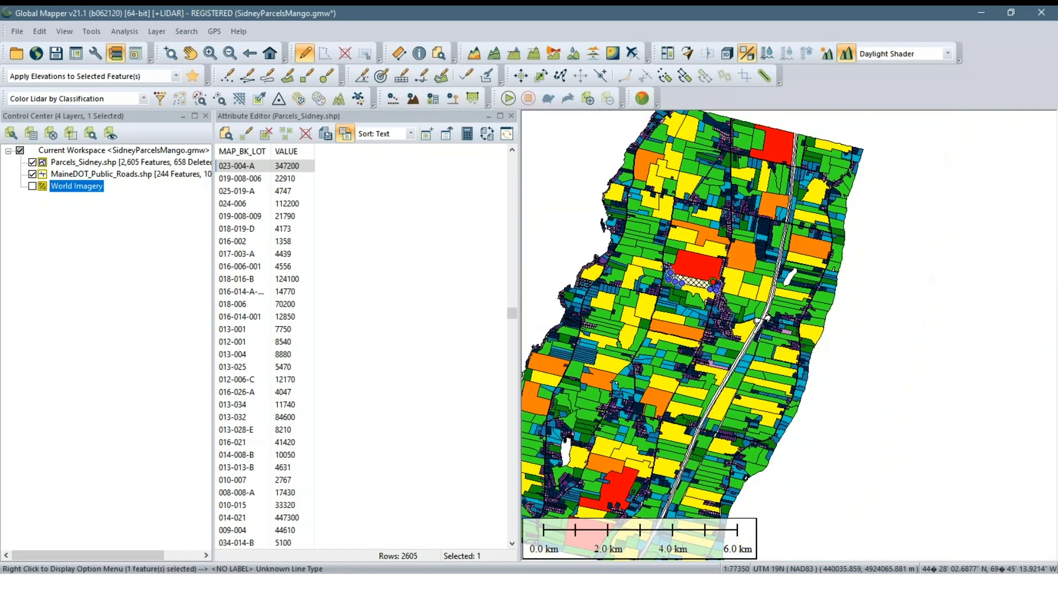
{"action": "left_click_drag", "start_coordinate": [657, 257], "coordinate": [712, 246]}
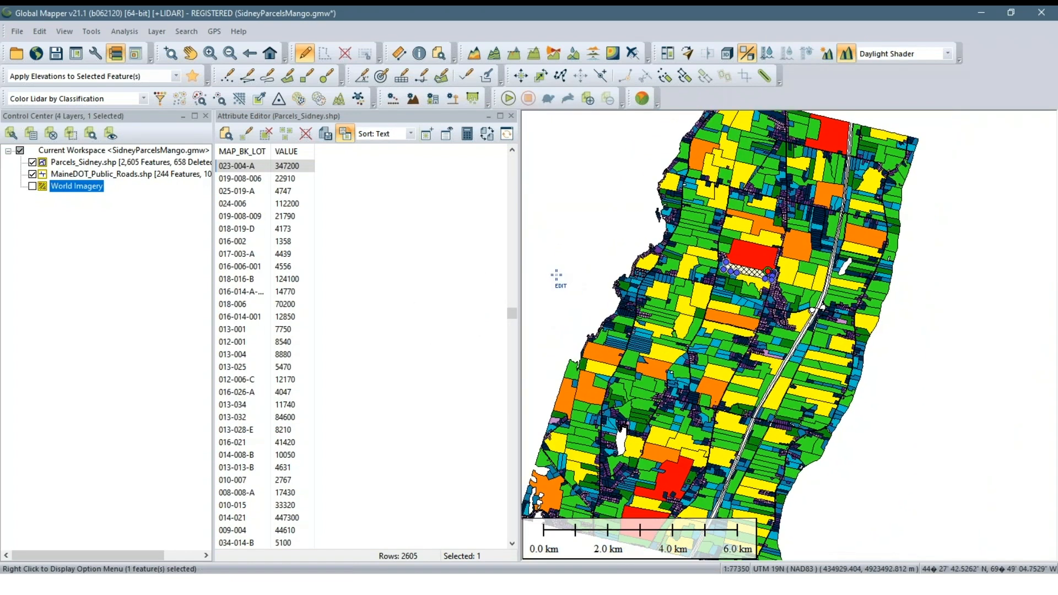
{"action": "left_click", "coordinate": [600, 246]}
{"action": "left_click", "coordinate": [100, 214]}
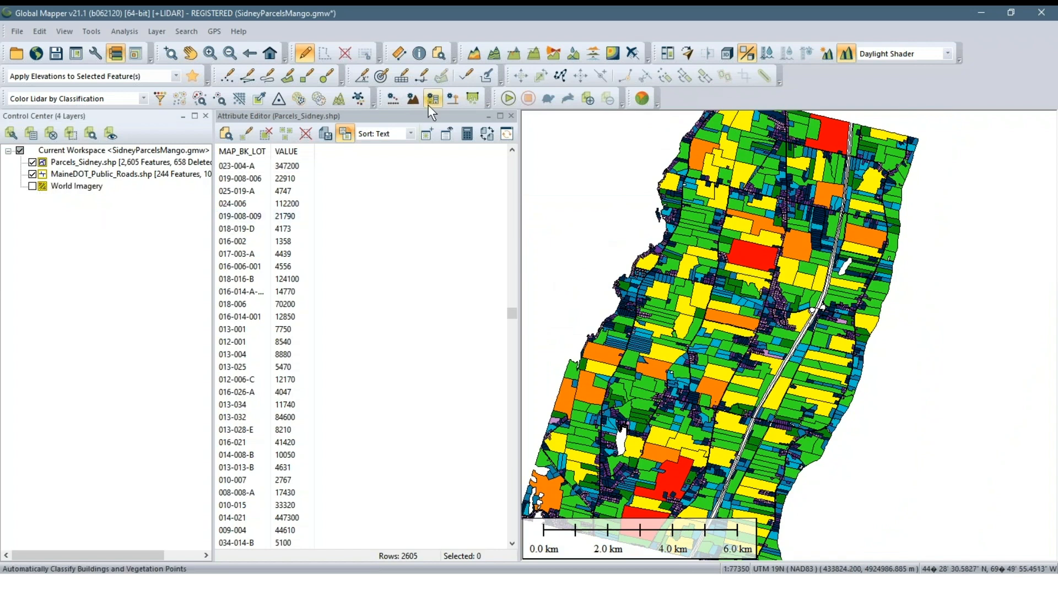
Hide the Parcels_Sidney.shp layer and examine the public road lines across the town
{"action": "left_click", "coordinate": [125, 170]}
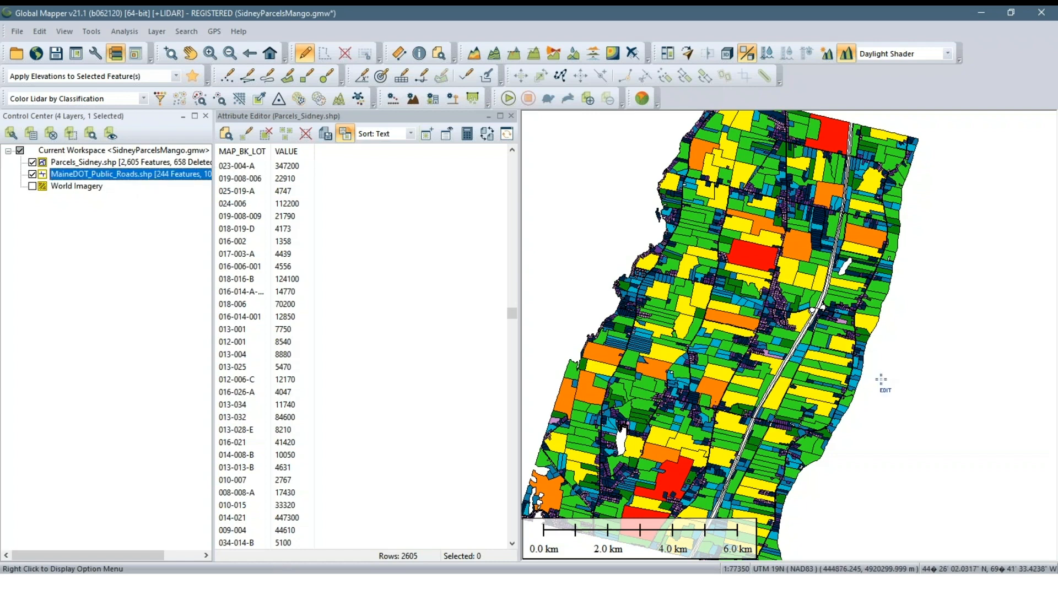
{"action": "left_click", "coordinate": [32, 162]}
{"action": "scroll", "coordinate": [707, 347], "scroll_direction": "up", "scroll_amount": 1}
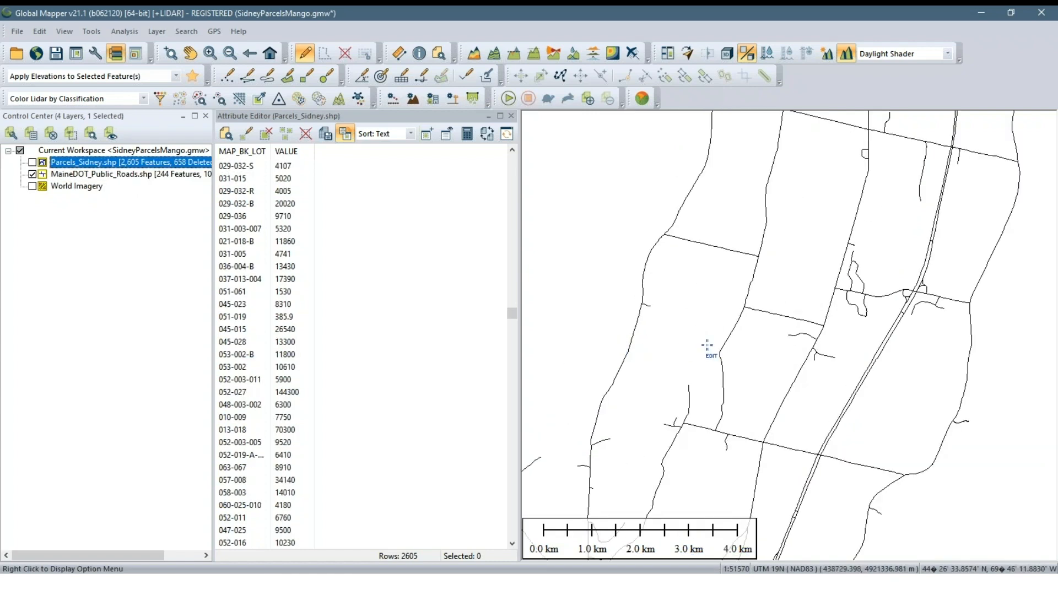
{"action": "scroll", "coordinate": [707, 347], "scroll_direction": "down", "scroll_amount": 1}
{"action": "scroll", "coordinate": [689, 338], "scroll_direction": "down", "scroll_amount": 1}
{"action": "scroll", "coordinate": [711, 346], "scroll_direction": "up", "scroll_amount": 1}
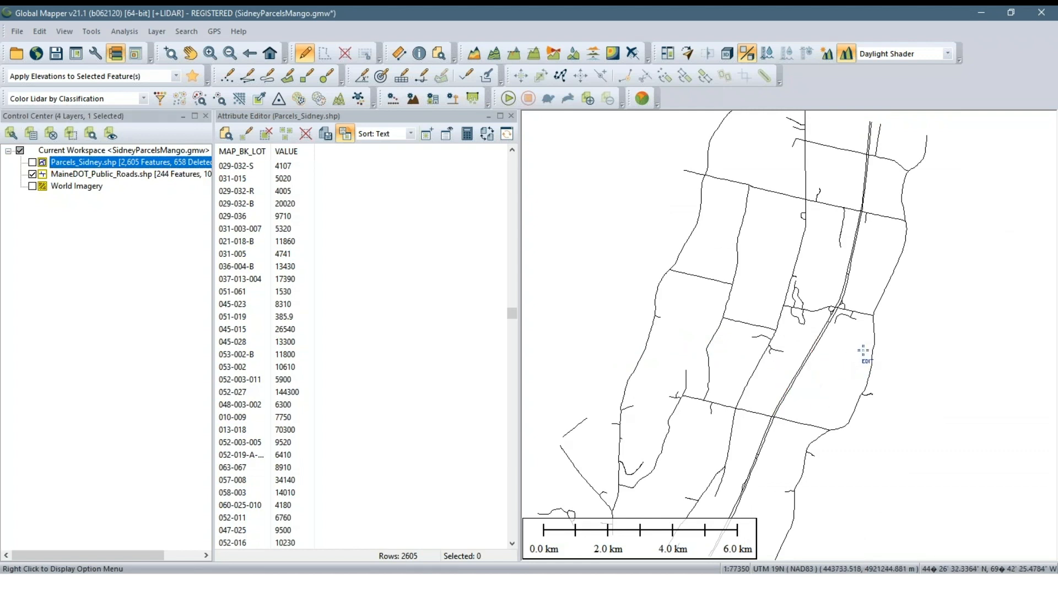
{"action": "scroll", "coordinate": [755, 345], "scroll_direction": "up", "scroll_amount": 1}
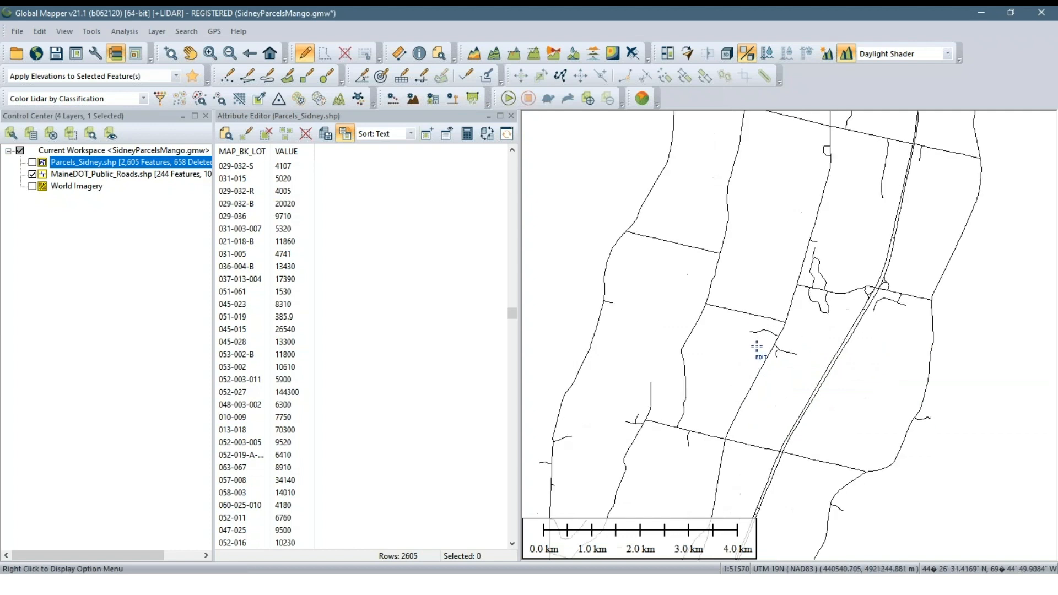
{"action": "scroll", "coordinate": [784, 368], "scroll_direction": "down", "scroll_amount": 1}
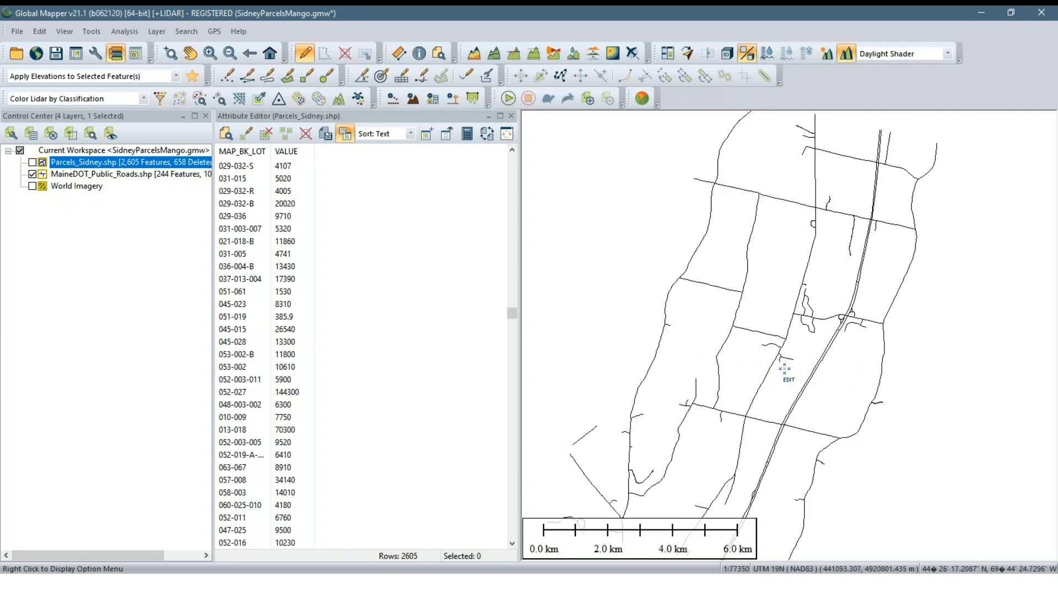
Open the line style options of the MaineDOT_Public_Roads.shp layer
{"action": "left_click", "coordinate": [154, 236]}
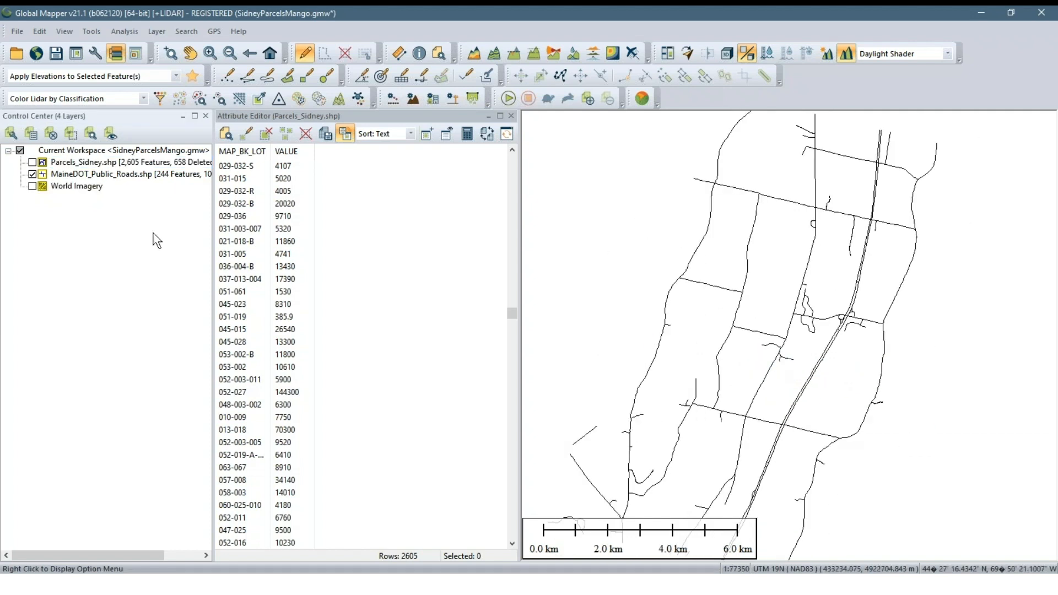
{"action": "right_click", "coordinate": [117, 175]}
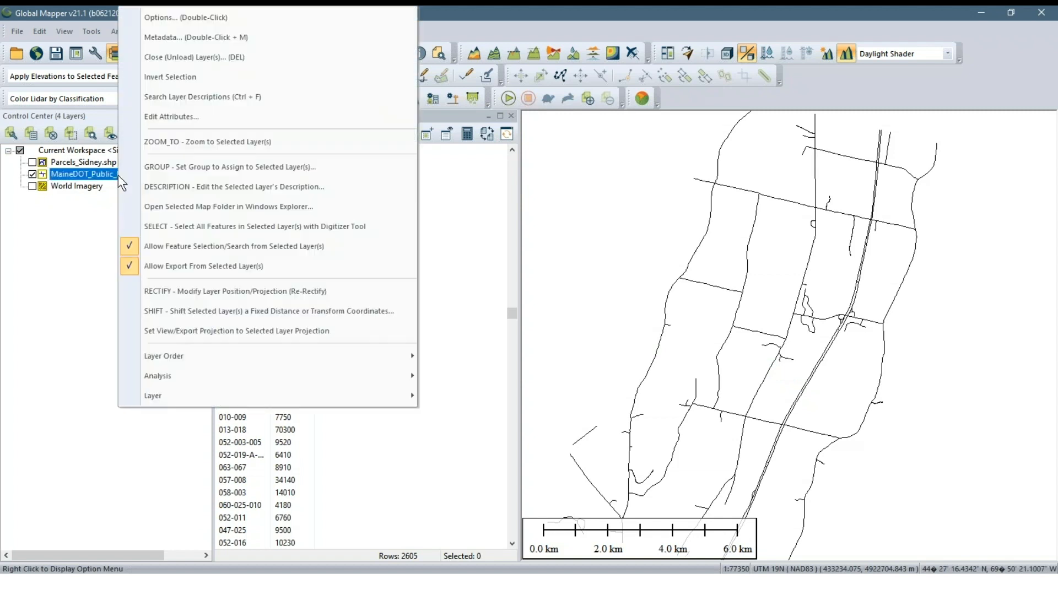
{"action": "left_click", "coordinate": [203, 22]}
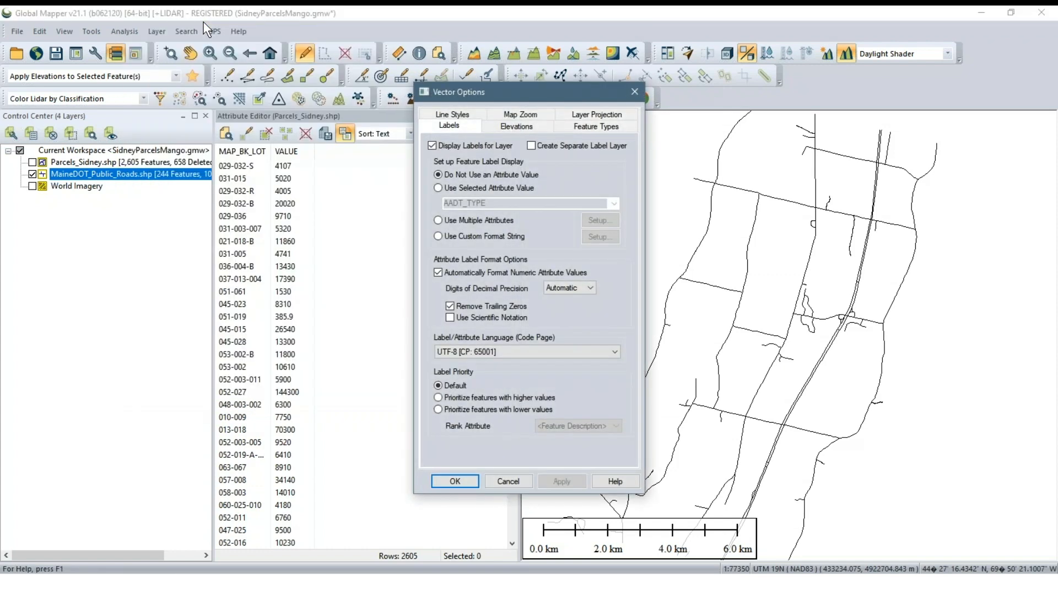
{"action": "left_click", "coordinate": [465, 115]}
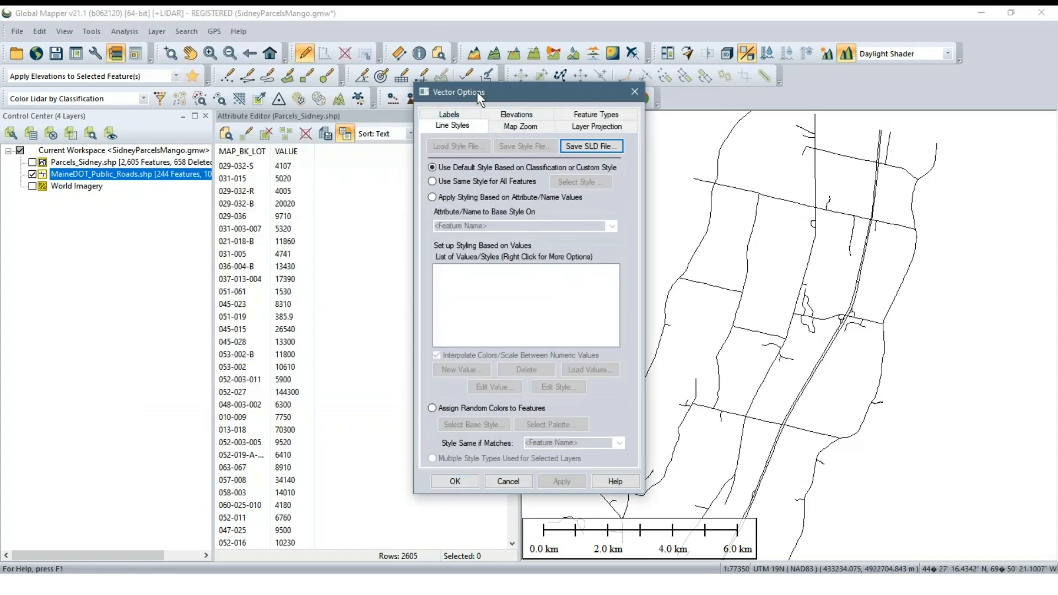
{"action": "left_click_drag", "start_coordinate": [477, 93], "coordinate": [472, 108]}
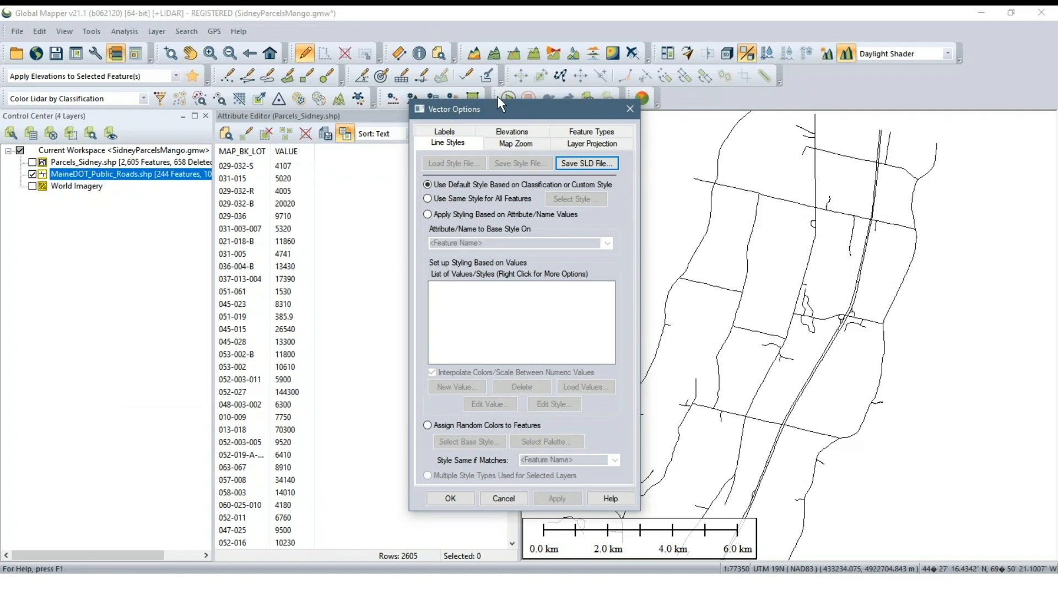
Apply the roads' line styling based on attribute values, using the FEDFUNCCLS attribute
{"action": "left_click", "coordinate": [458, 213]}
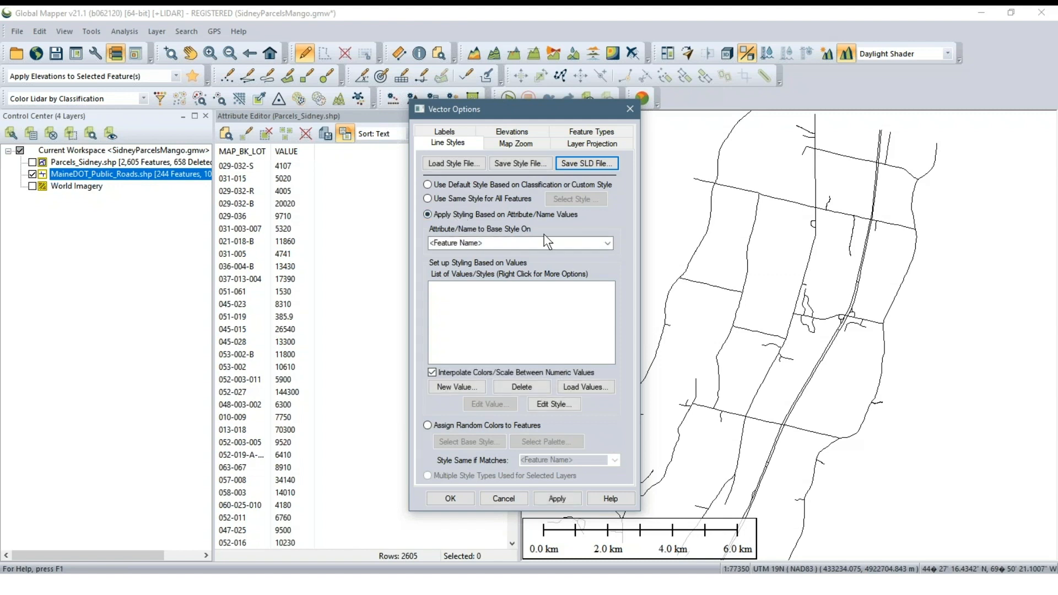
{"action": "left_click", "coordinate": [607, 243]}
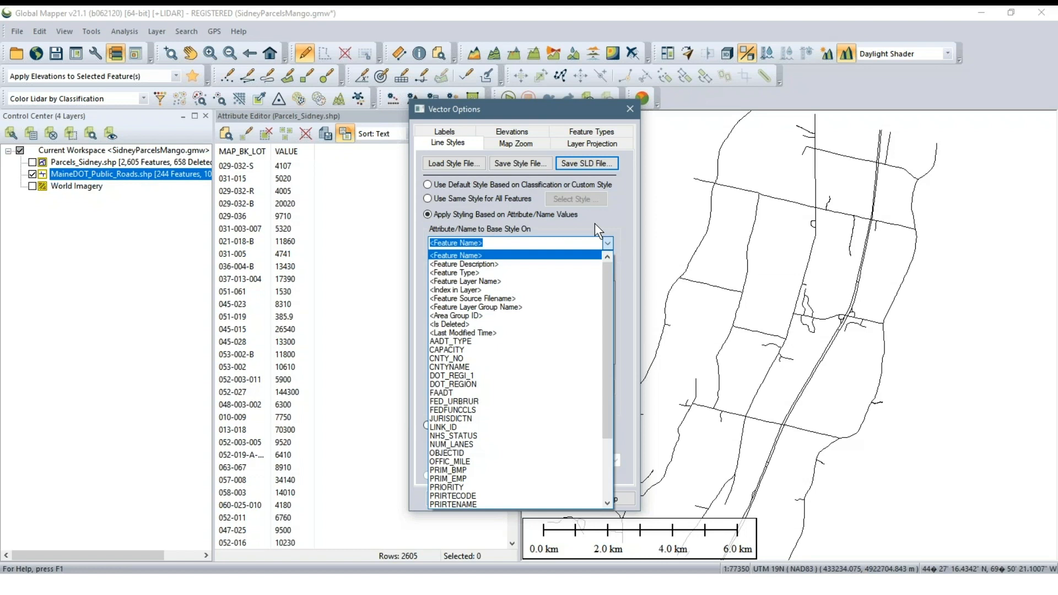
{"action": "left_click", "coordinate": [594, 223]}
{"action": "left_click", "coordinate": [605, 244]}
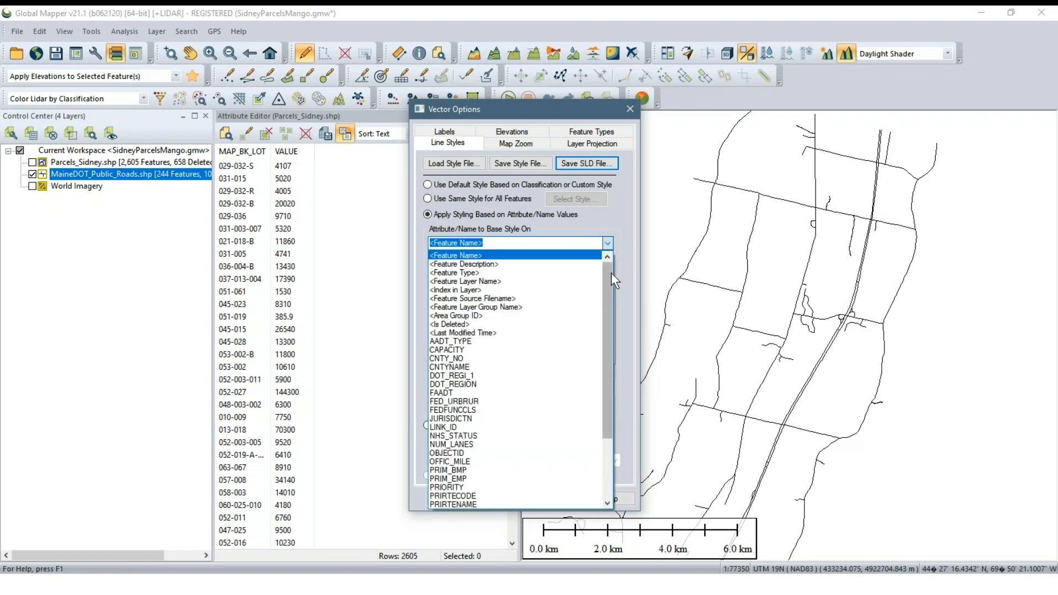
{"action": "left_click_drag", "start_coordinate": [610, 273], "coordinate": [610, 317]}
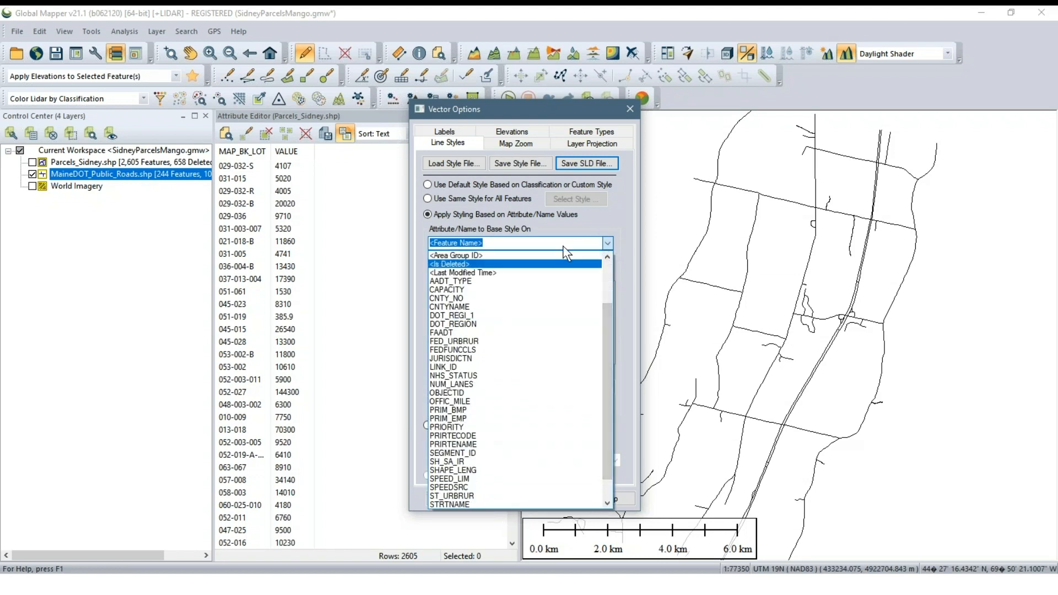
{"action": "scroll", "coordinate": [544, 319], "scroll_direction": "down", "scroll_amount": 1}
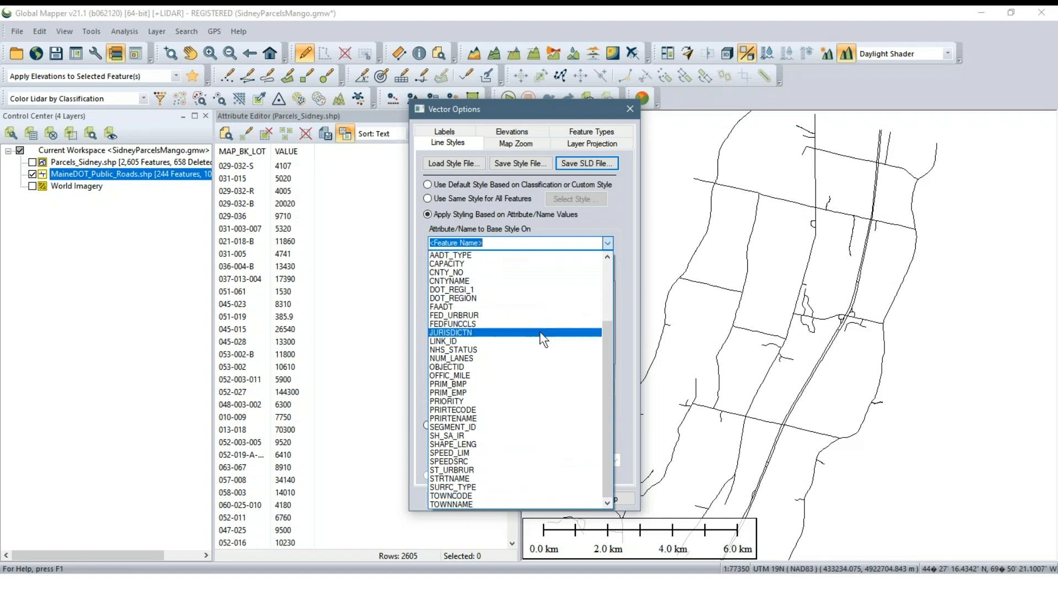
{"action": "left_click", "coordinate": [481, 326]}
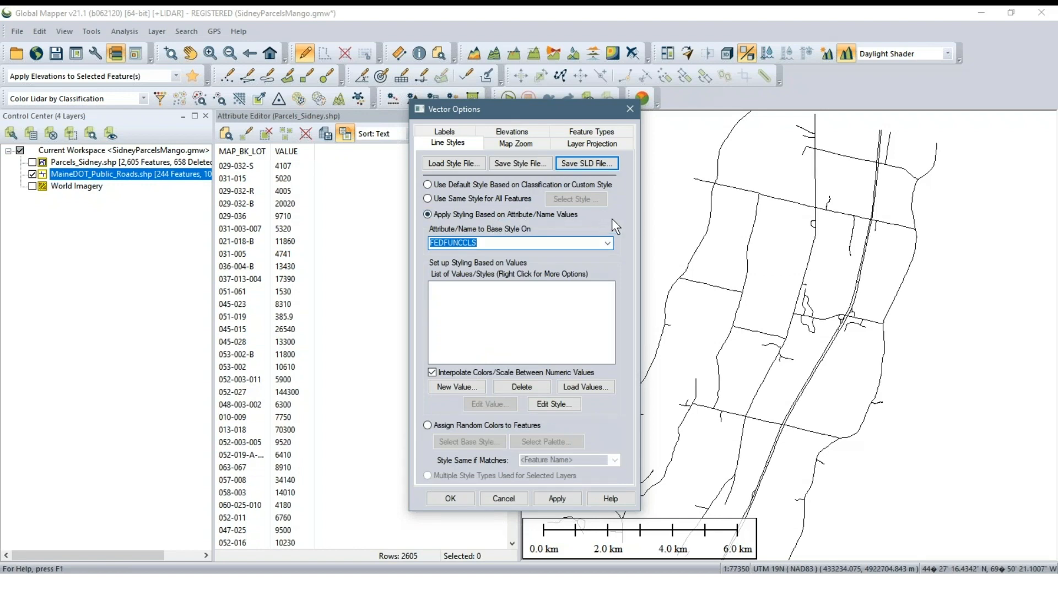
{"action": "left_click", "coordinate": [558, 217]}
Load the RoadStyles.gm_layer_style file from the MangoDemo folder and apply its line styles to the public roads
{"action": "left_click", "coordinate": [461, 166]}
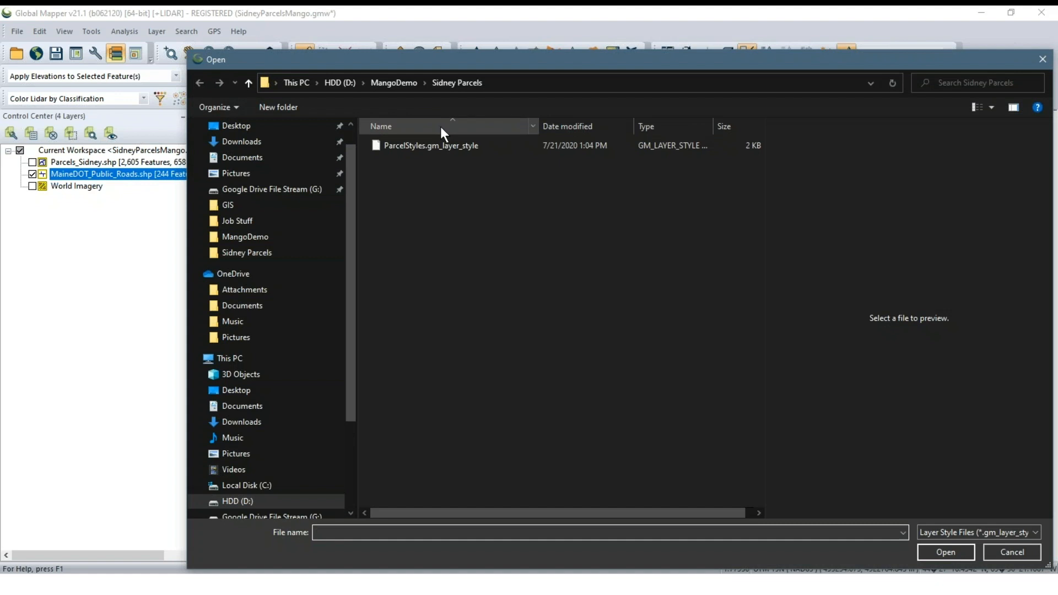
{"action": "left_click", "coordinate": [396, 83]}
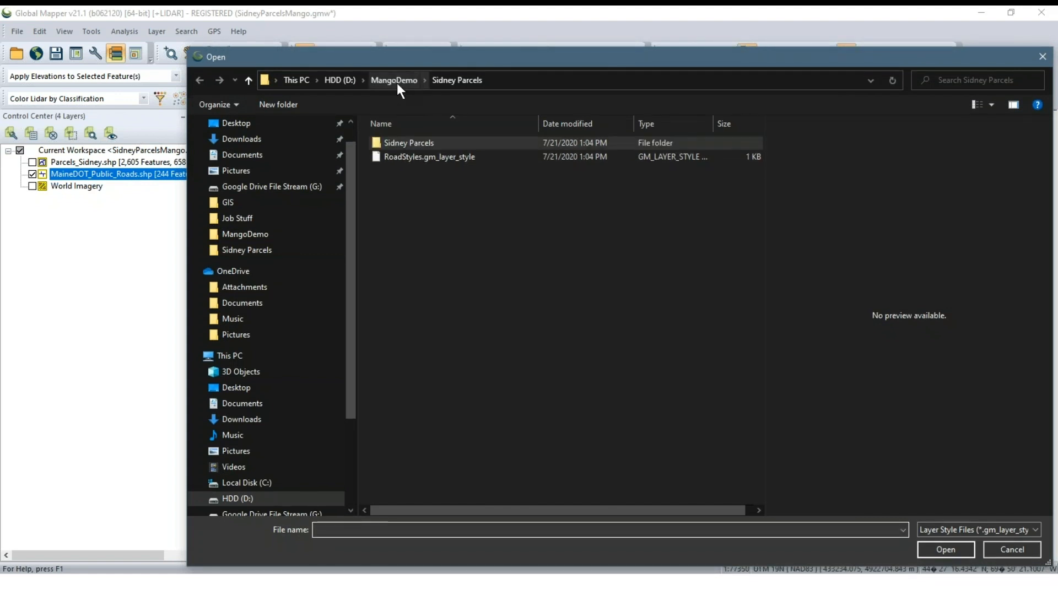
{"action": "left_click", "coordinate": [427, 156]}
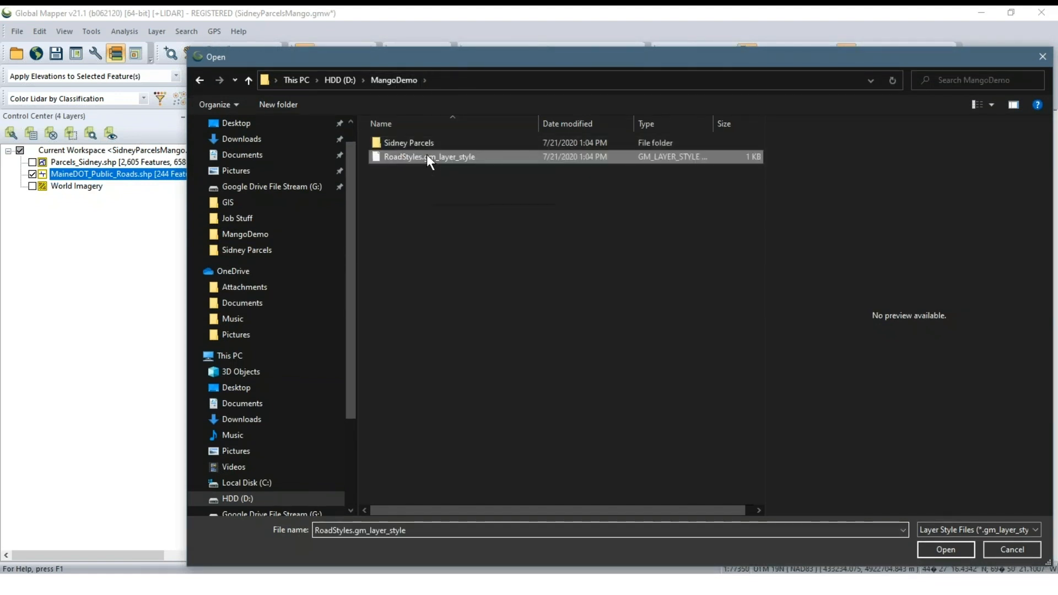
{"action": "left_click", "coordinate": [945, 549]}
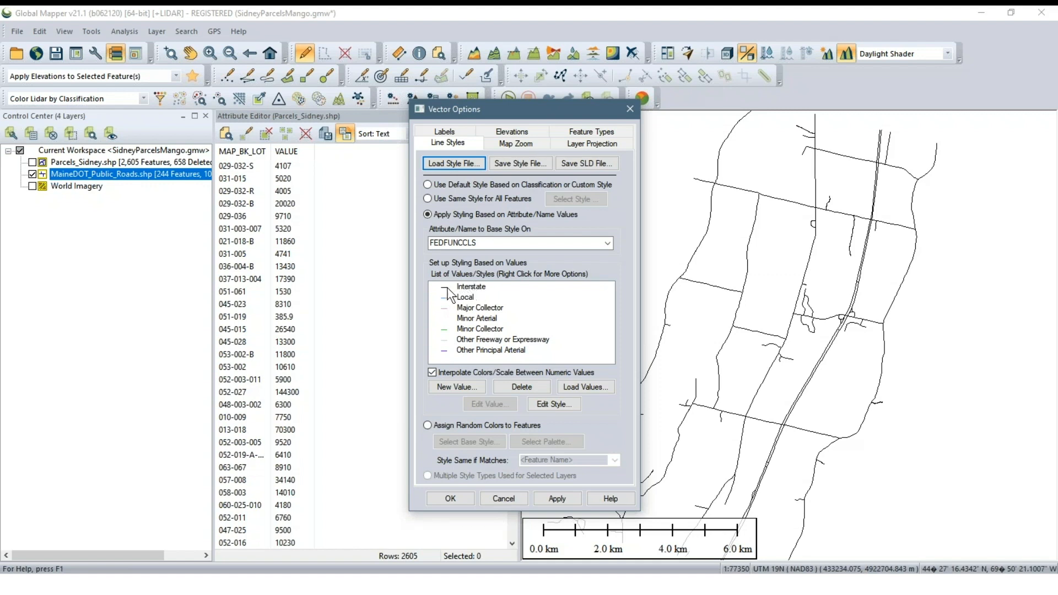
{"action": "left_click", "coordinate": [555, 499]}
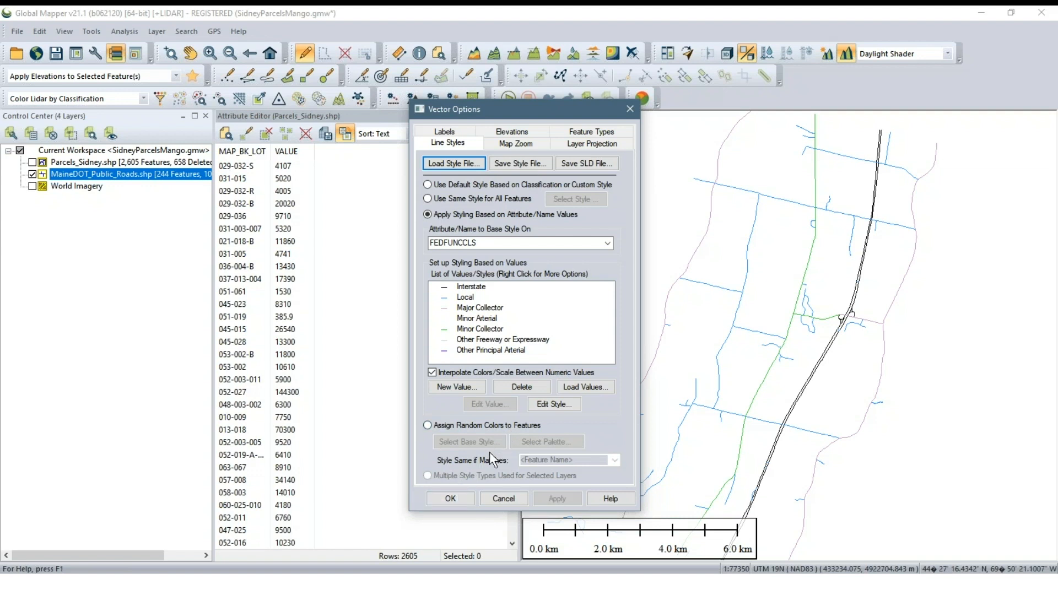
{"action": "left_click", "coordinate": [450, 499]}
Examine at close range how the width of a Major Collector road line scales on the map
{"action": "scroll", "coordinate": [659, 353], "scroll_direction": "up", "scroll_amount": 1}
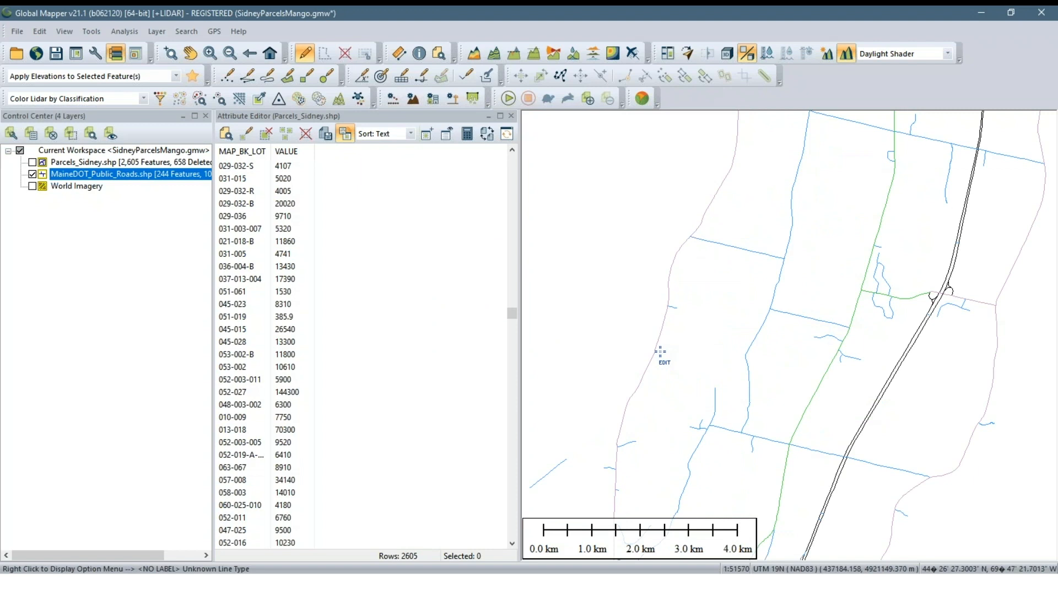
{"action": "scroll", "coordinate": [660, 352], "scroll_direction": "up", "scroll_amount": 7}
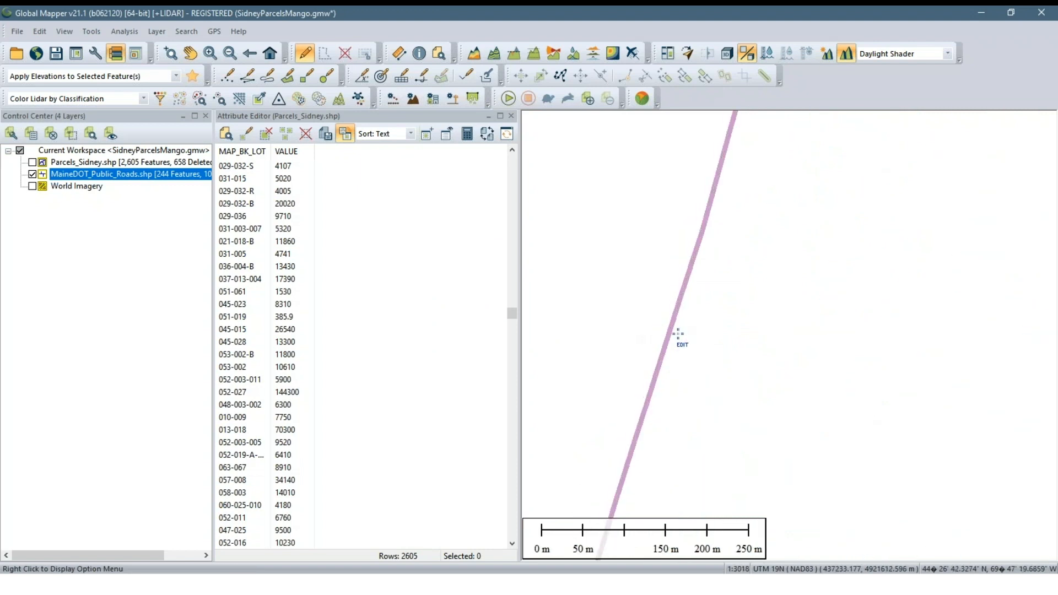
{"action": "scroll", "coordinate": [677, 334], "scroll_direction": "up", "scroll_amount": 4}
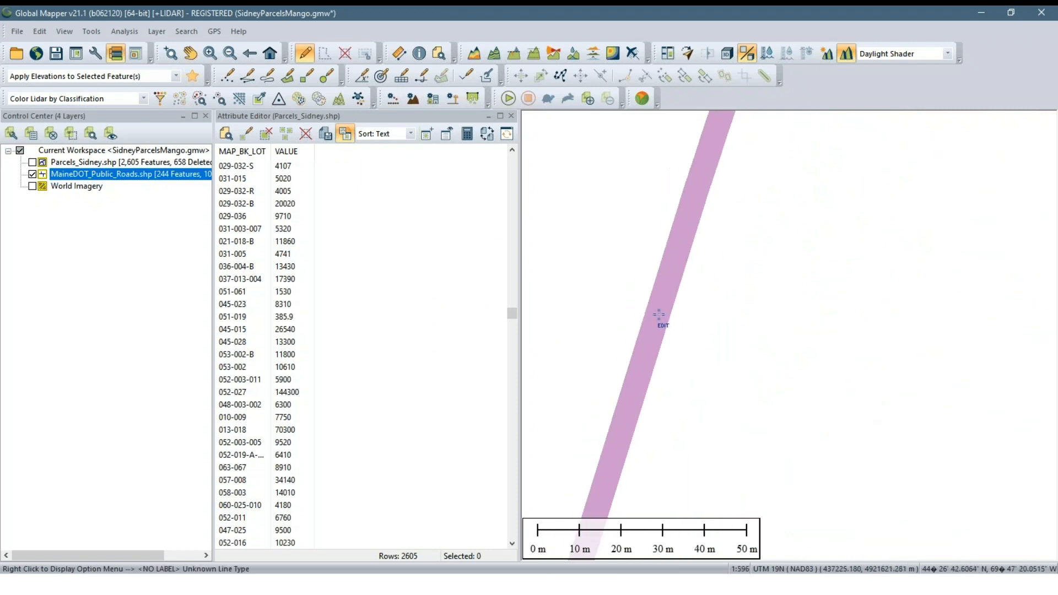
{"action": "scroll", "coordinate": [639, 352], "scroll_direction": "down", "scroll_amount": 3}
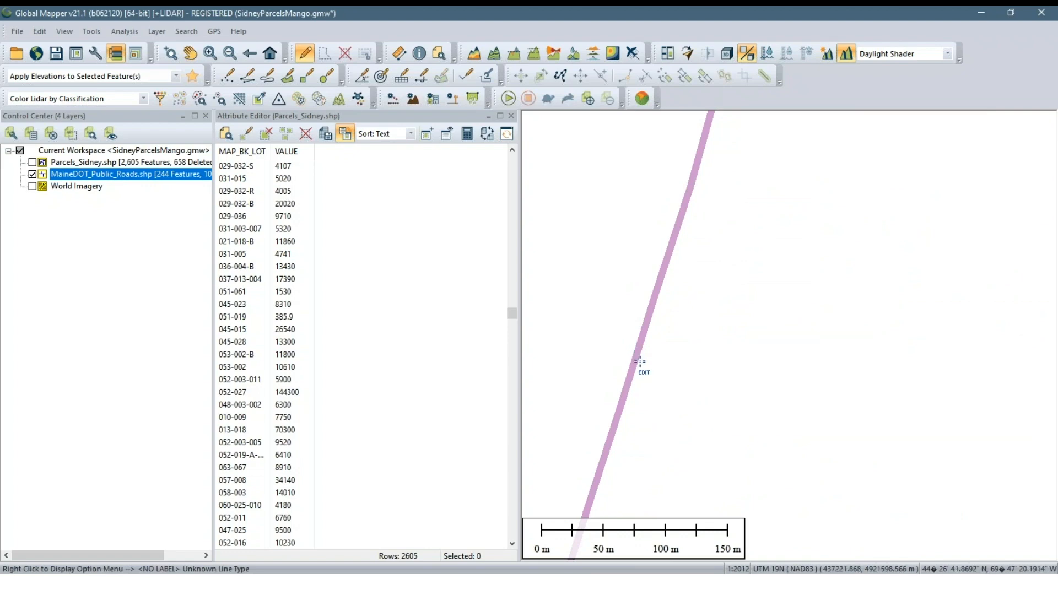
Review the drawing style and width set for Minor Collector in the MaineDOT_Public_Roads.shp line styles
{"action": "right_click", "coordinate": [172, 175]}
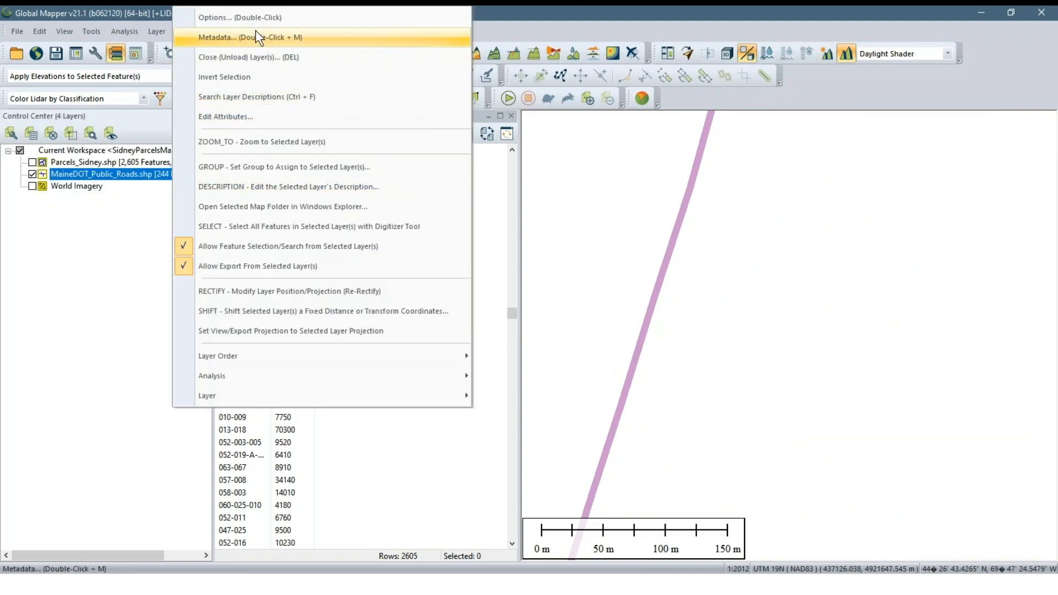
{"action": "left_click", "coordinate": [251, 13]}
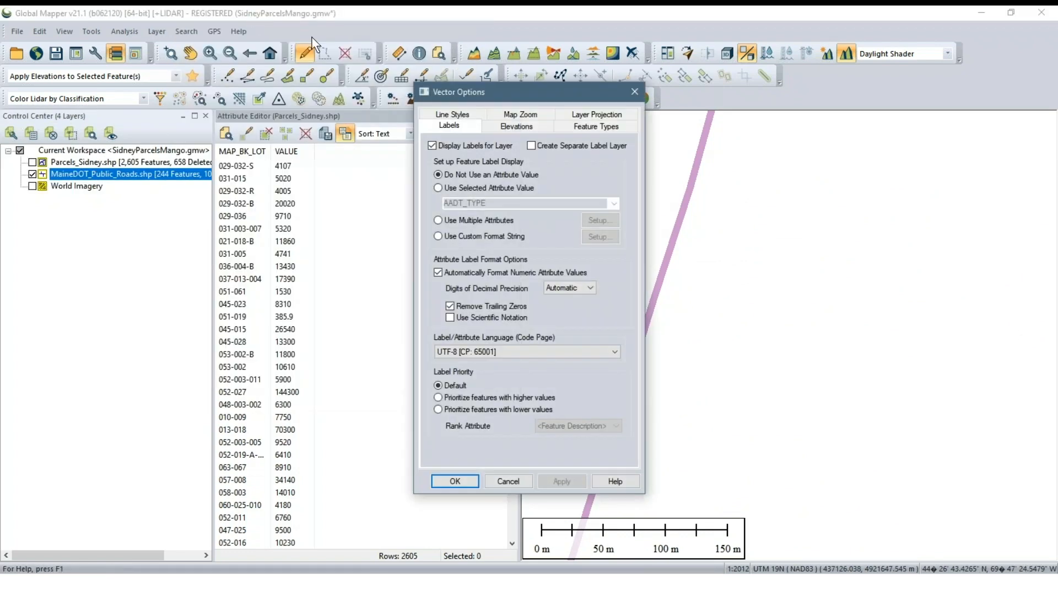
{"action": "left_click_drag", "start_coordinate": [434, 95], "coordinate": [363, 117]}
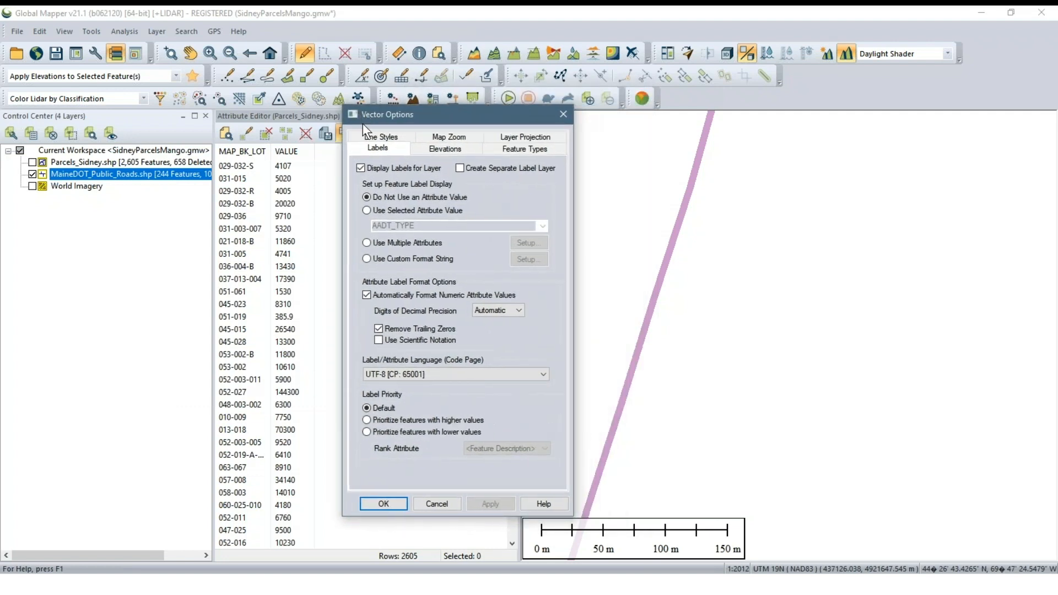
{"action": "left_click", "coordinate": [380, 138]}
{"action": "left_click", "coordinate": [395, 291]}
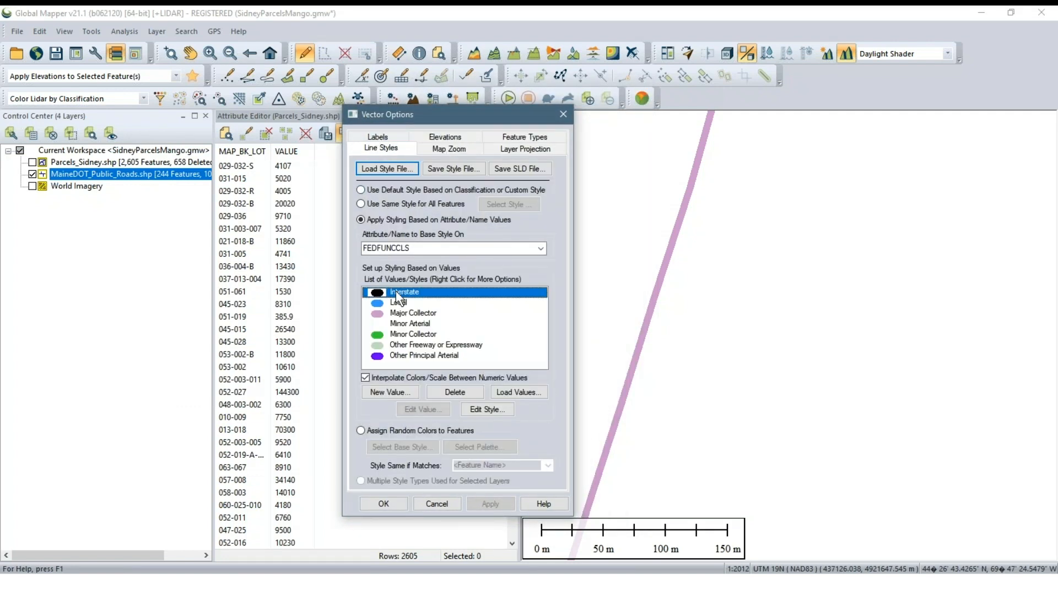
{"action": "right_click", "coordinate": [396, 291]}
{"action": "left_click", "coordinate": [392, 334]}
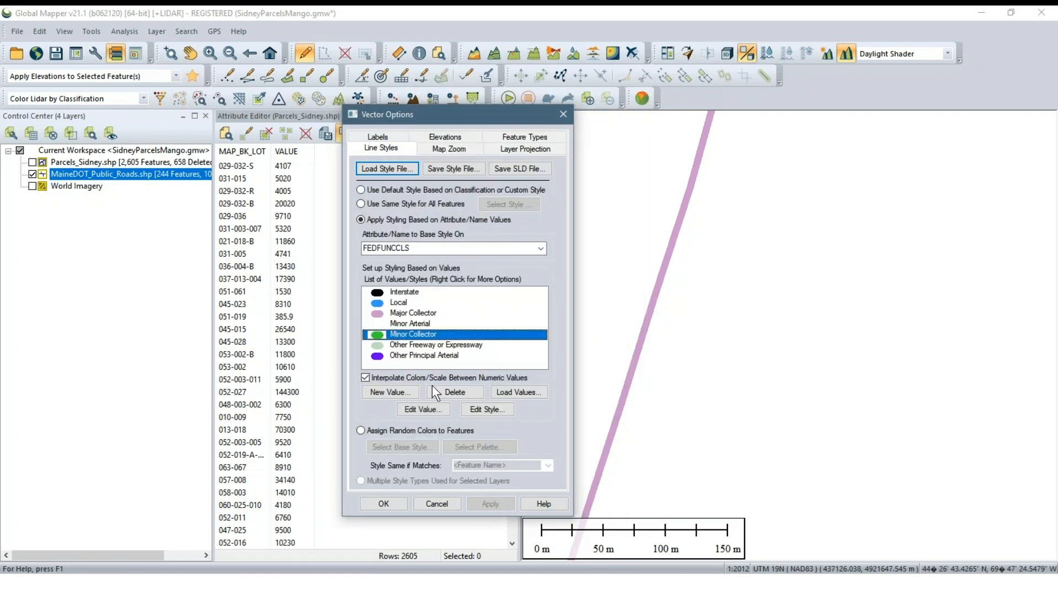
{"action": "left_click", "coordinate": [483, 409]}
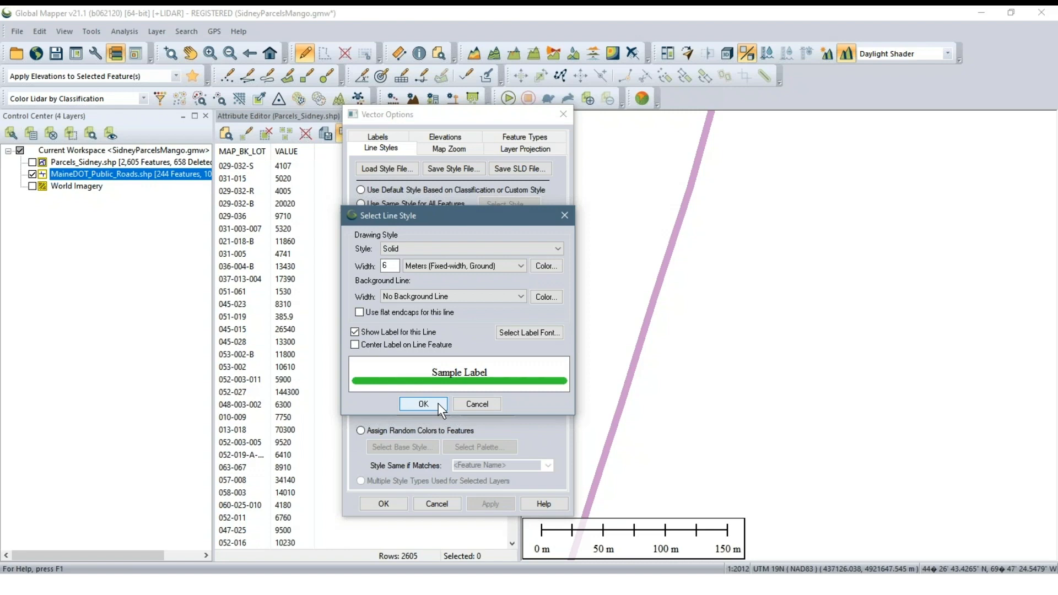
{"action": "left_click", "coordinate": [423, 404]}
{"action": "left_click", "coordinate": [491, 504]}
{"action": "left_click", "coordinate": [384, 502]}
Show the Parcels_Sidney.shp layer and examine how the roads look among the colour-coded parcels
{"action": "scroll", "coordinate": [719, 354], "scroll_direction": "down", "scroll_amount": 1}
{"action": "scroll", "coordinate": [716, 357], "scroll_direction": "down", "scroll_amount": 5}
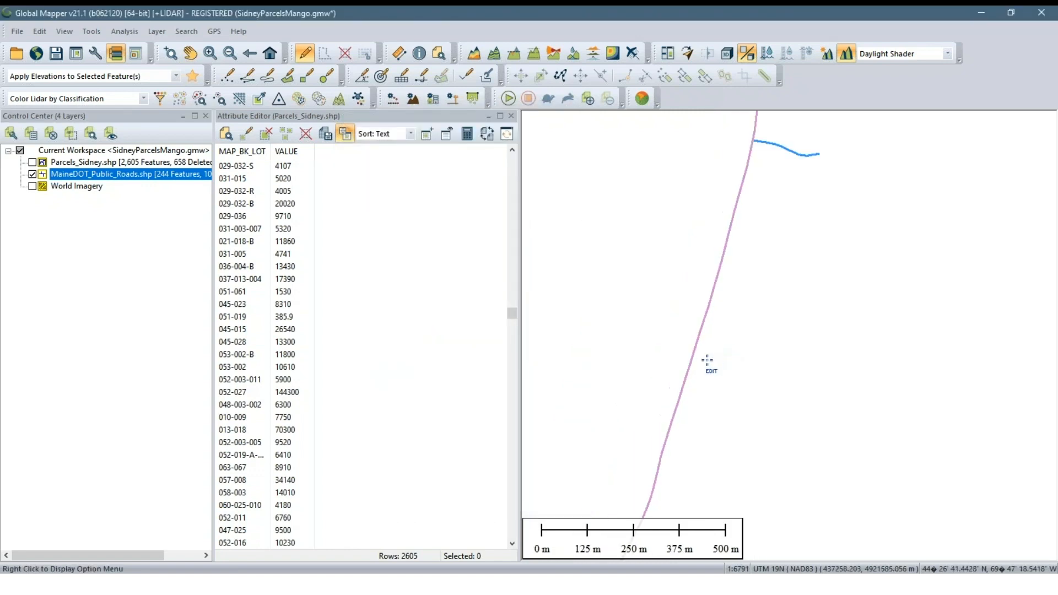
{"action": "left_click", "coordinate": [91, 246]}
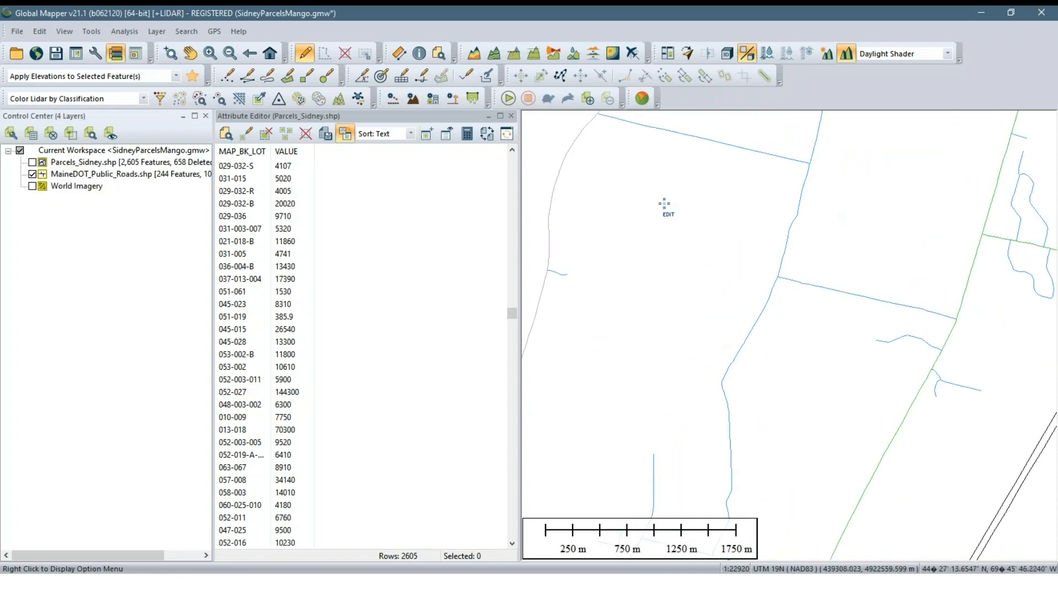
{"action": "left_click", "coordinate": [33, 162]}
{"action": "scroll", "coordinate": [797, 289], "scroll_direction": "down", "scroll_amount": 1}
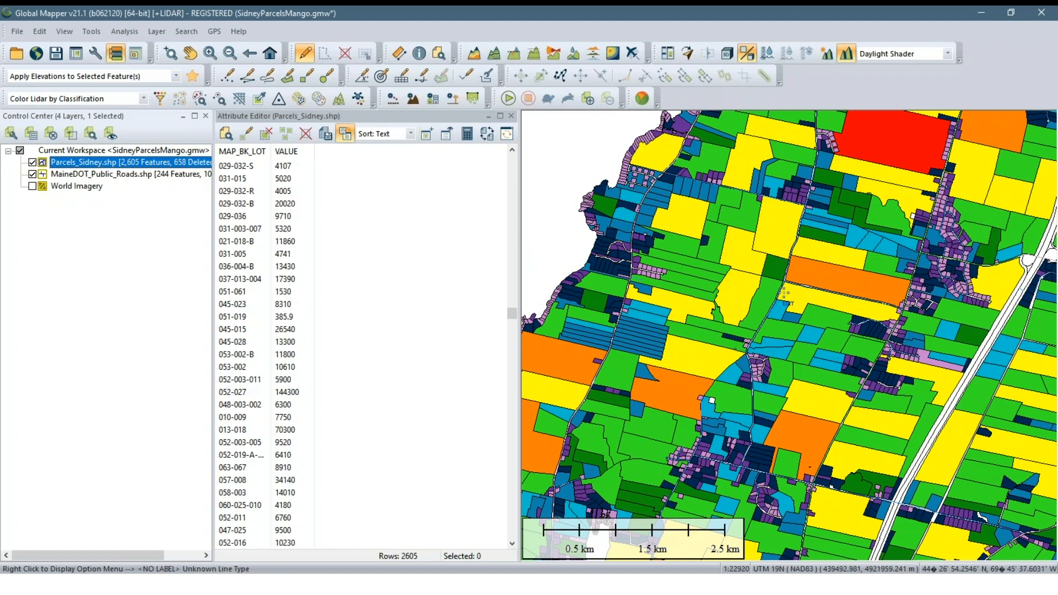
{"action": "scroll", "coordinate": [817, 267], "scroll_direction": "up", "scroll_amount": 2}
{"action": "scroll", "coordinate": [818, 267], "scroll_direction": "up", "scroll_amount": 1}
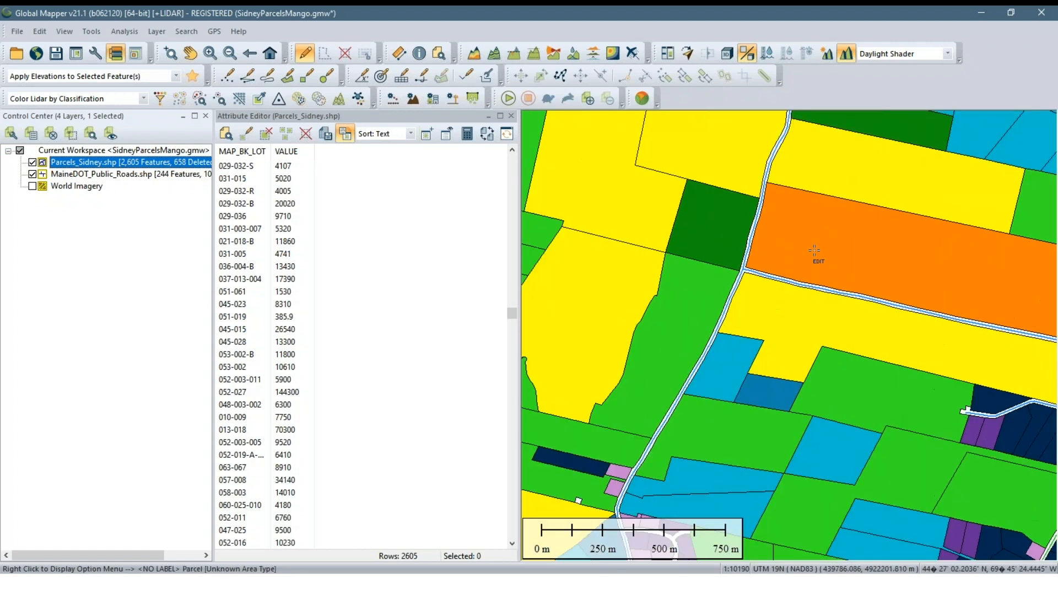
{"action": "left_click_drag", "start_coordinate": [817, 267], "coordinate": [834, 326]}
{"action": "scroll", "coordinate": [834, 326], "scroll_direction": "down", "scroll_amount": 1}
{"action": "scroll", "coordinate": [823, 307], "scroll_direction": "down", "scroll_amount": 1}
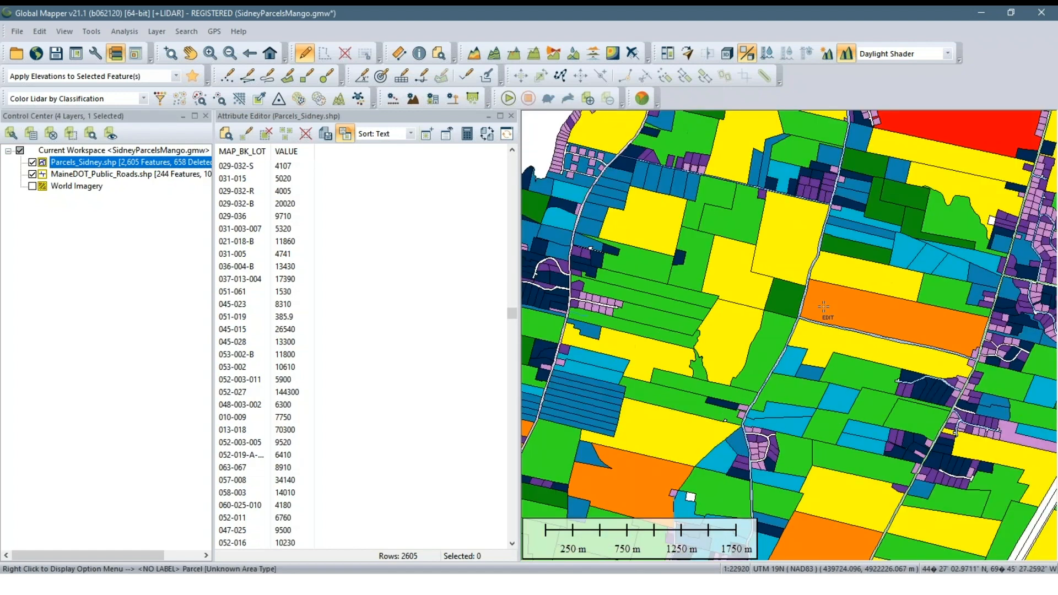
{"action": "left_click", "coordinate": [105, 218]}
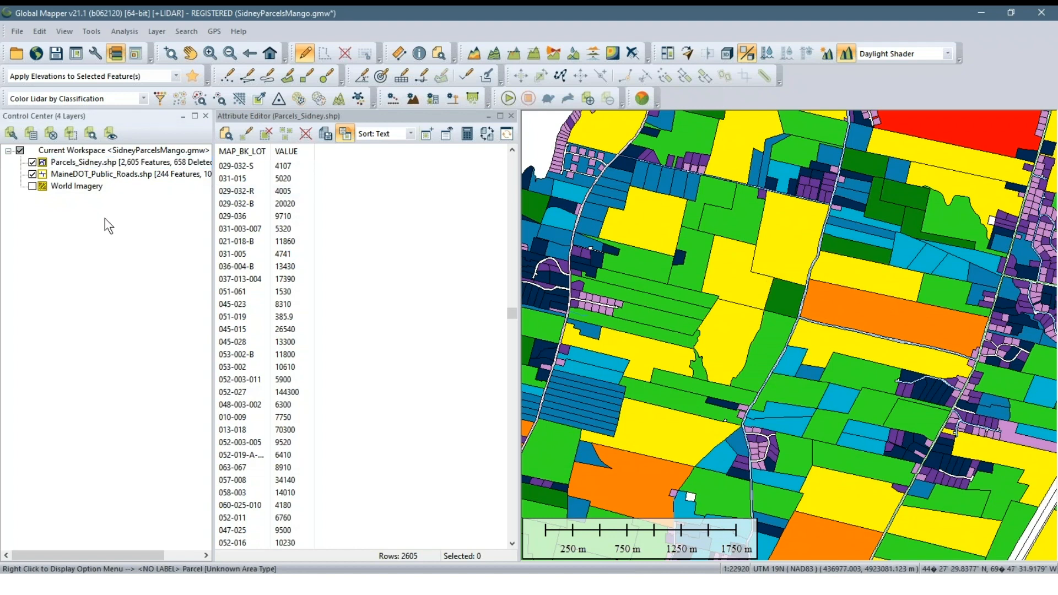
Open the area style options of the Parcels_Sidney.shp layer and review its list of VALUE styles
{"action": "right_click", "coordinate": [82, 166]}
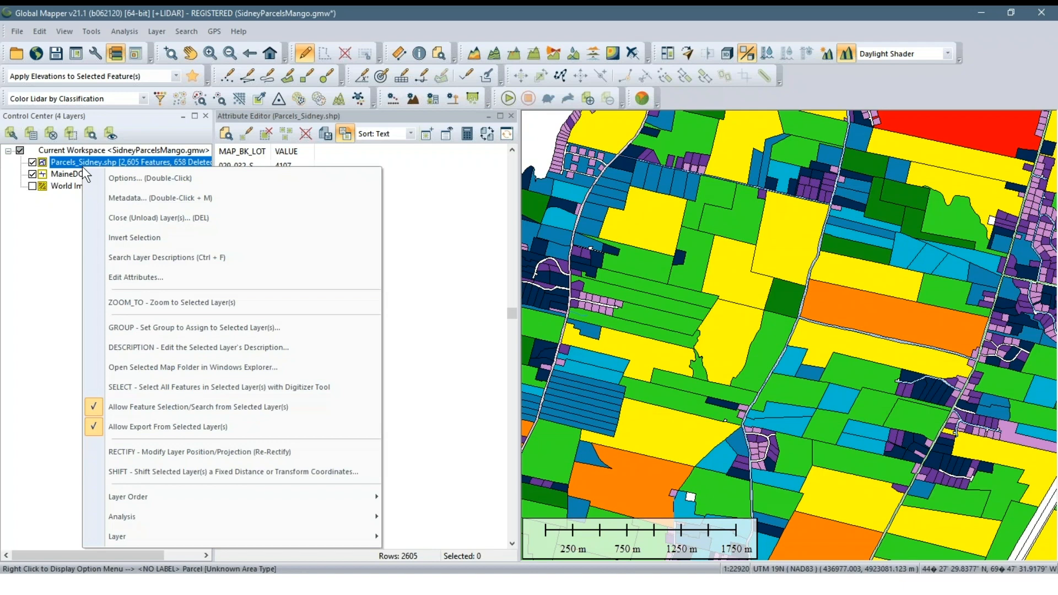
{"action": "left_click", "coordinate": [162, 177]}
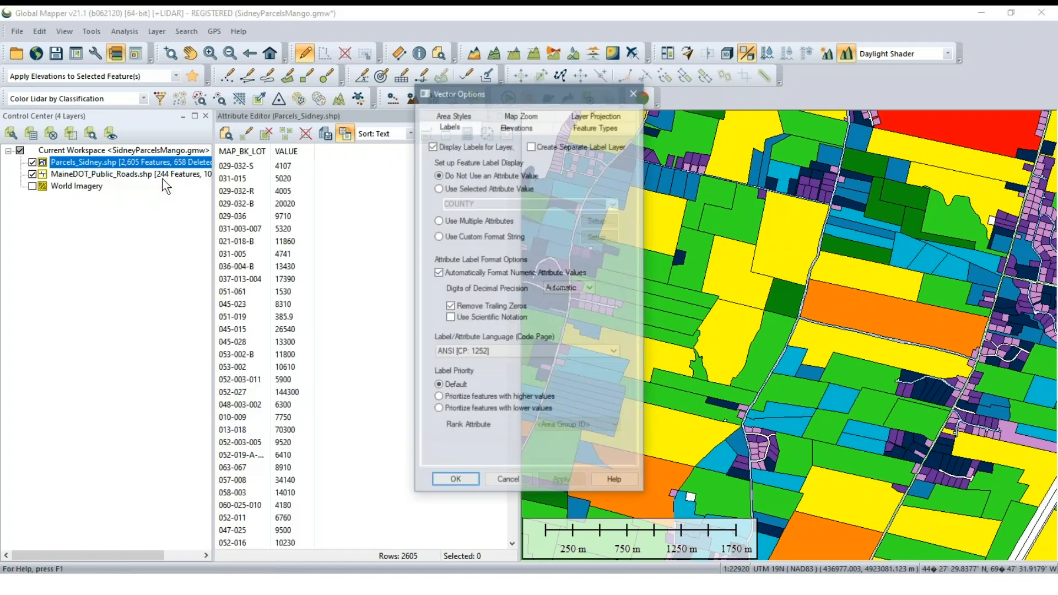
{"action": "left_click", "coordinate": [460, 113]}
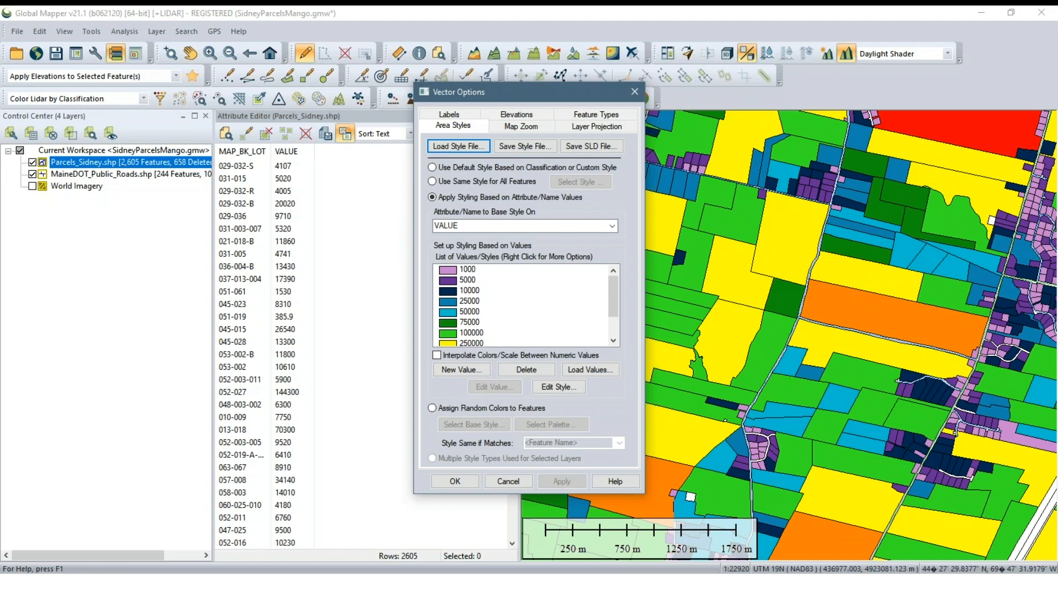
{"action": "mouse_move", "coordinate": [612, 297]}
{"action": "left_mouse_down"}
{"action": "mouse_move", "coordinate": [614, 326]}
{"action": "mouse_move", "coordinate": [611, 282]}
{"action": "left_mouse_up"}
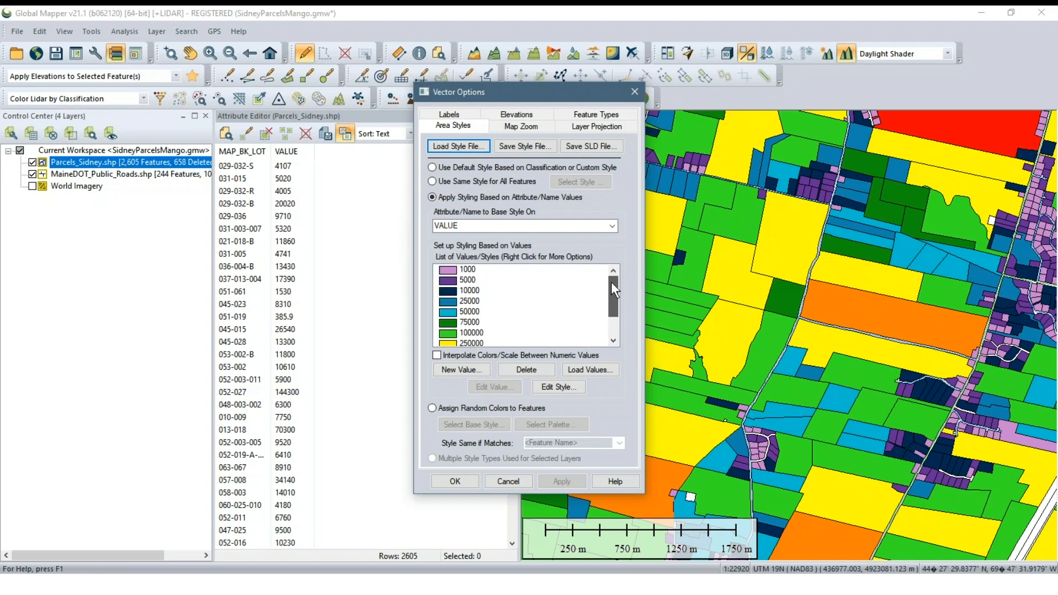
{"action": "left_click", "coordinate": [467, 270]}
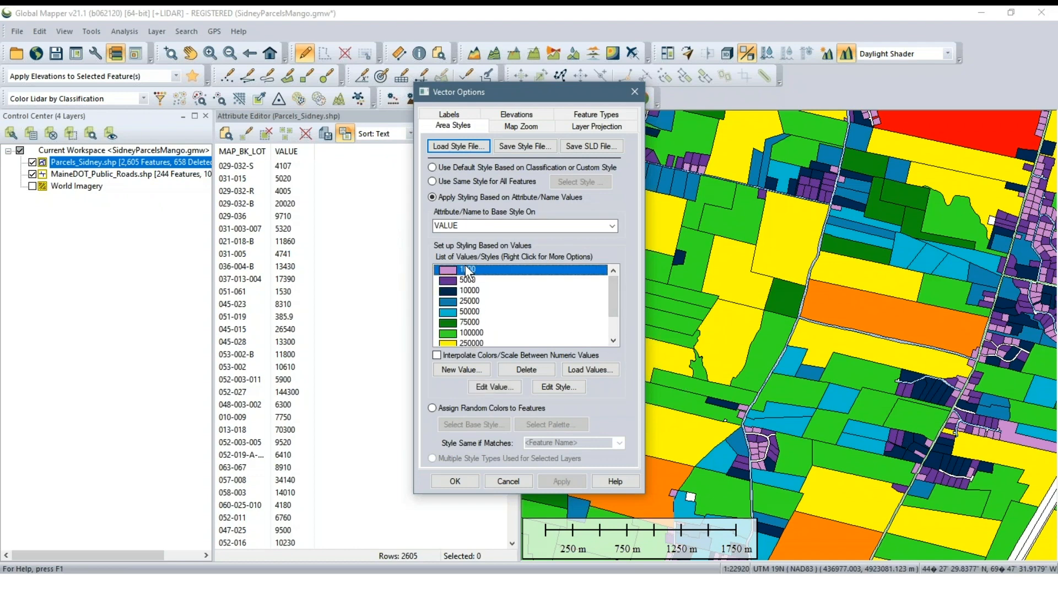
Define an area style for a new value with a Cross-Hatch fill pattern in dark purple
{"action": "left_click", "coordinate": [457, 370]}
{"action": "left_click", "coordinate": [495, 202]}
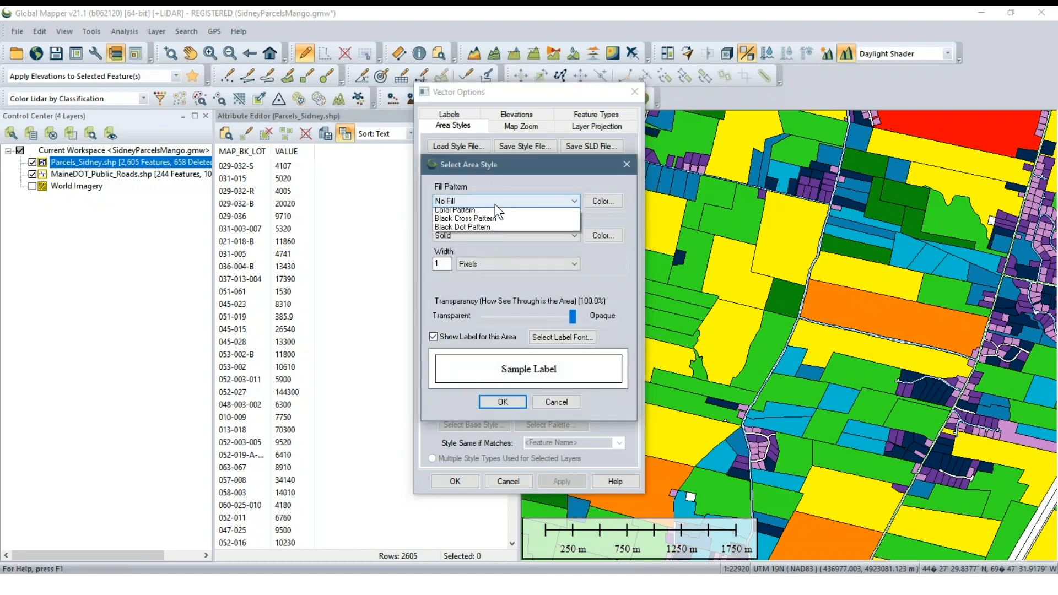
{"action": "left_click", "coordinate": [485, 237]}
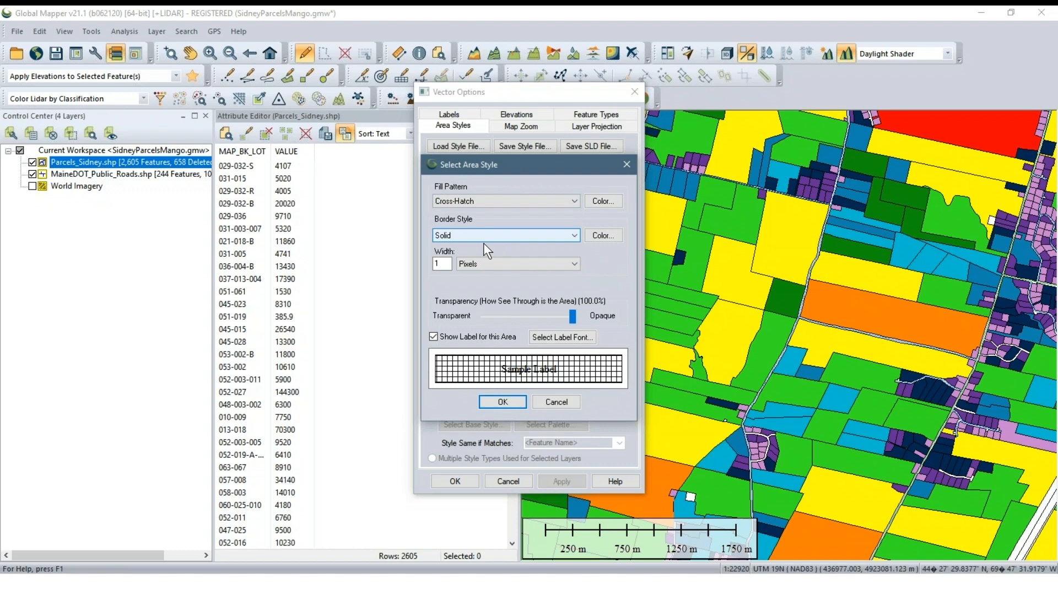
{"action": "left_click", "coordinate": [603, 201]}
{"action": "left_click", "coordinate": [616, 236]}
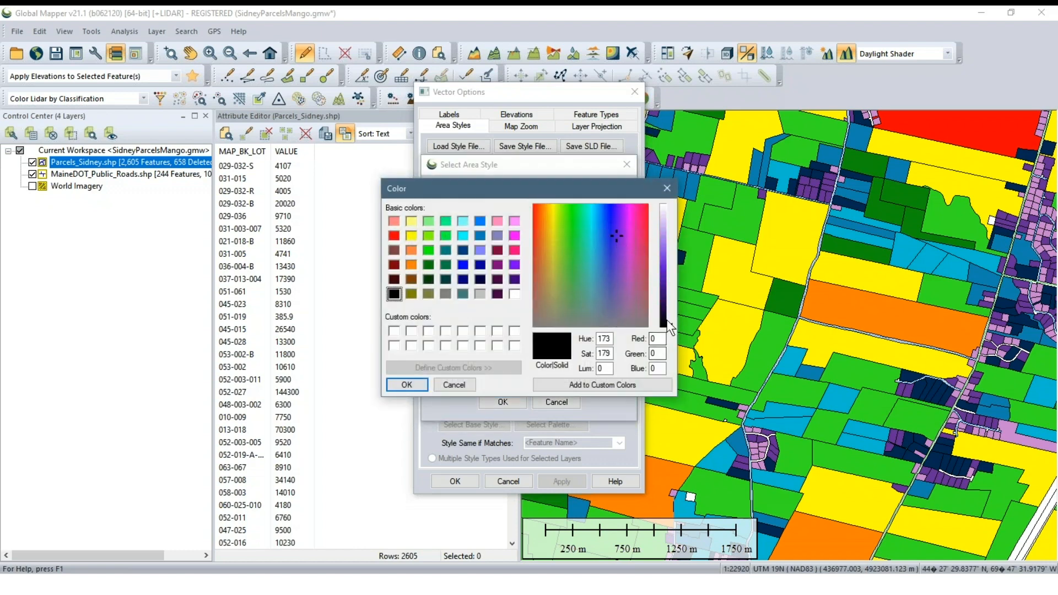
{"action": "left_click_drag", "start_coordinate": [669, 327], "coordinate": [668, 295]}
{"action": "left_click", "coordinate": [406, 385]}
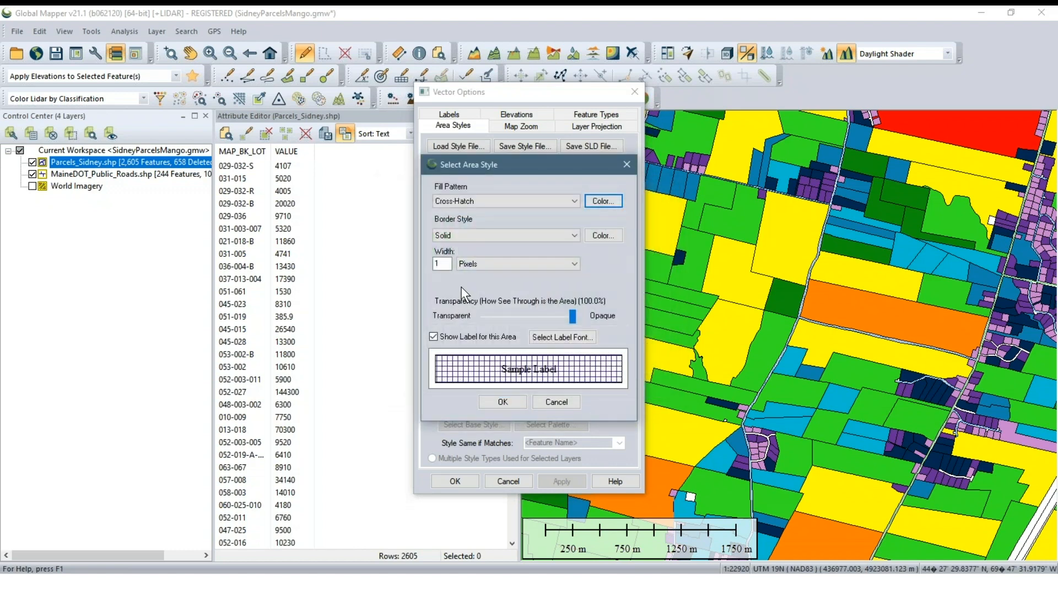
{"action": "left_click", "coordinate": [503, 401]}
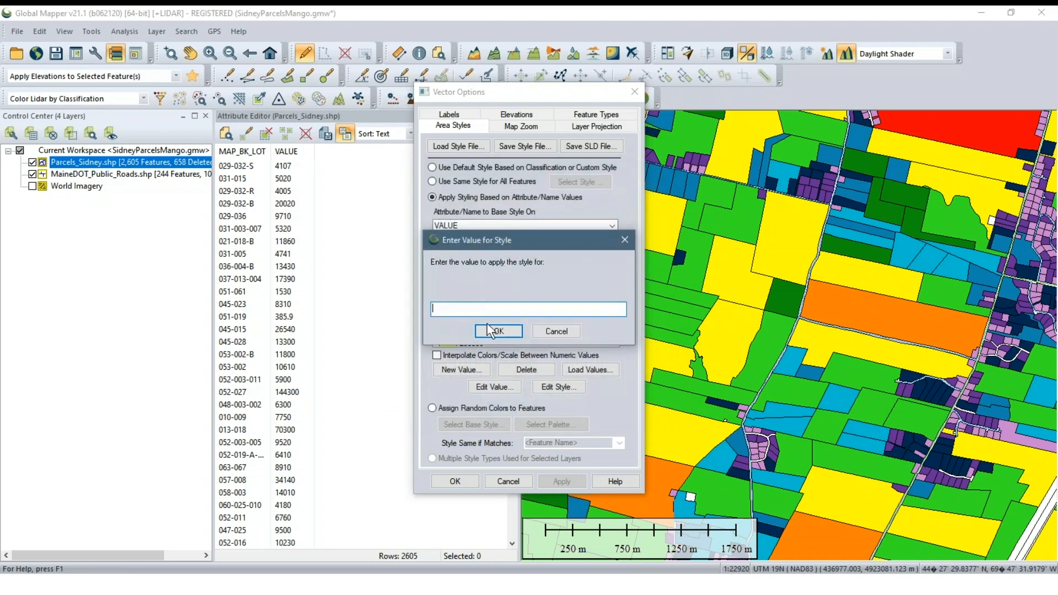
Assign the cross-hatch style to the value 60000 and apply it to the parcels
{"action": "left_click_drag", "start_coordinate": [512, 244], "coordinate": [702, 246]}
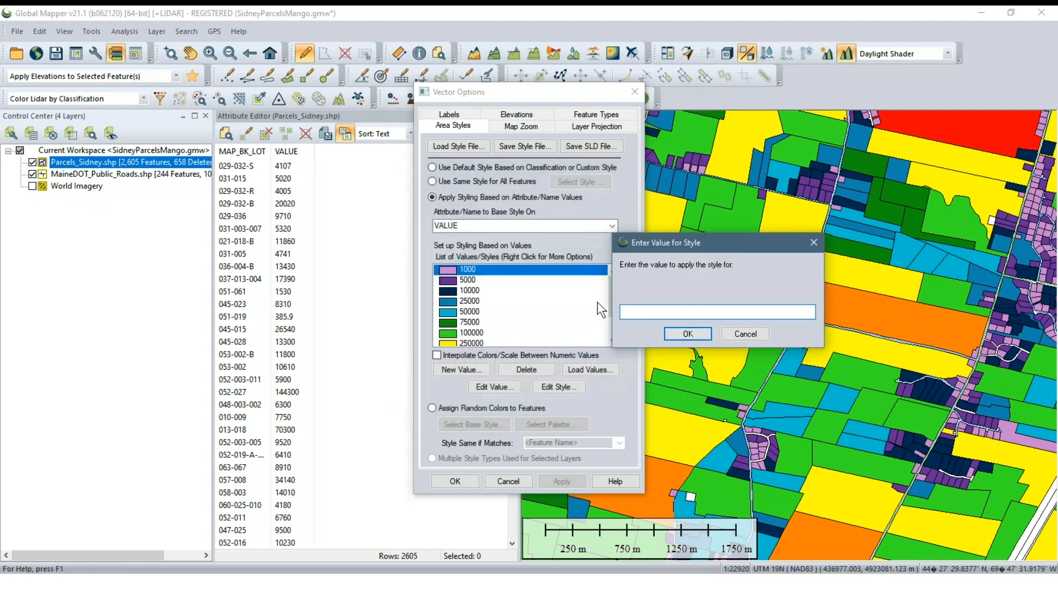
{"action": "type", "text": "60000"}
{"action": "left_click", "coordinate": [686, 334]}
{"action": "left_click", "coordinate": [562, 481]}
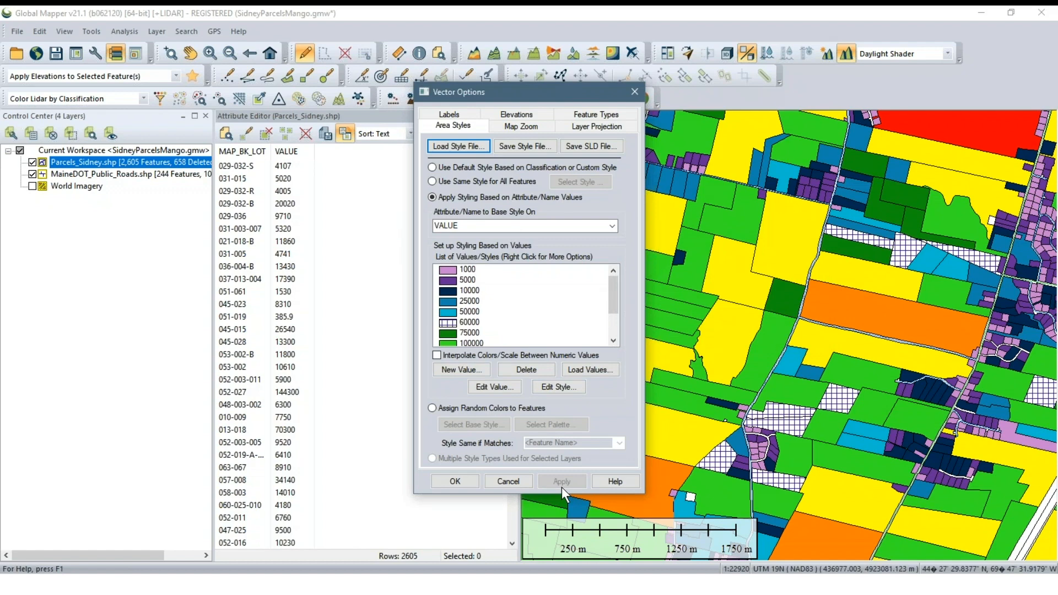
Switch the parcels to the default style based on classification or custom style and accept the layer options
{"action": "left_click", "coordinate": [468, 322]}
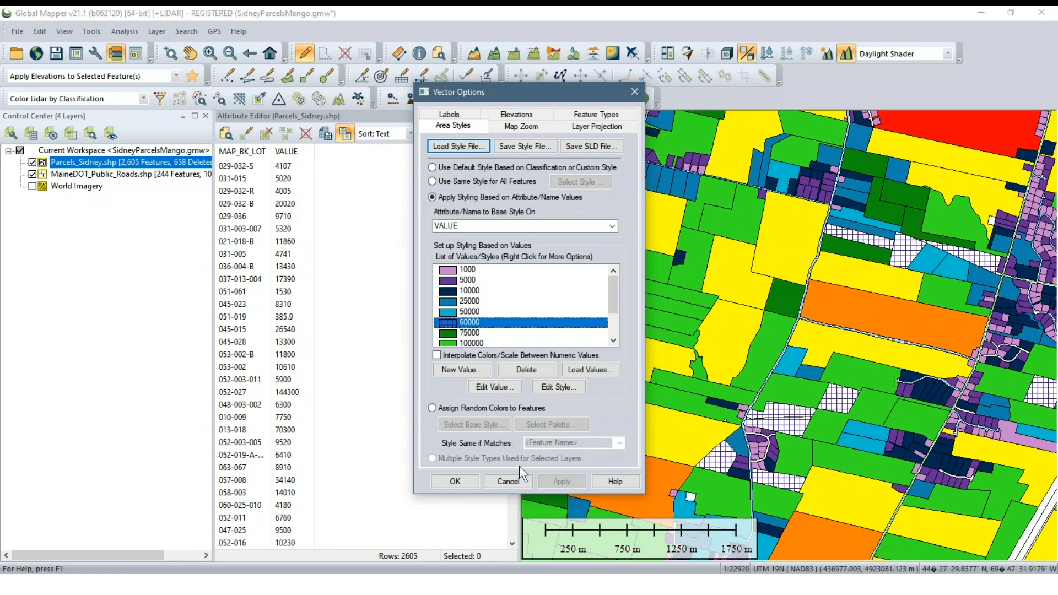
{"action": "left_click", "coordinate": [448, 165]}
{"action": "left_click", "coordinate": [573, 480]}
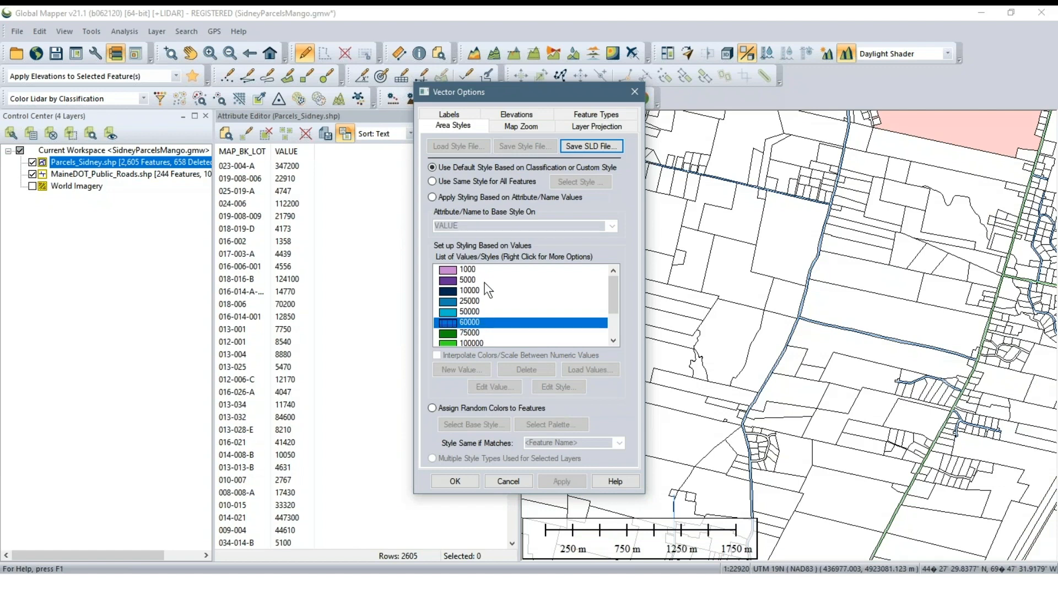
{"action": "left_click", "coordinate": [455, 481]}
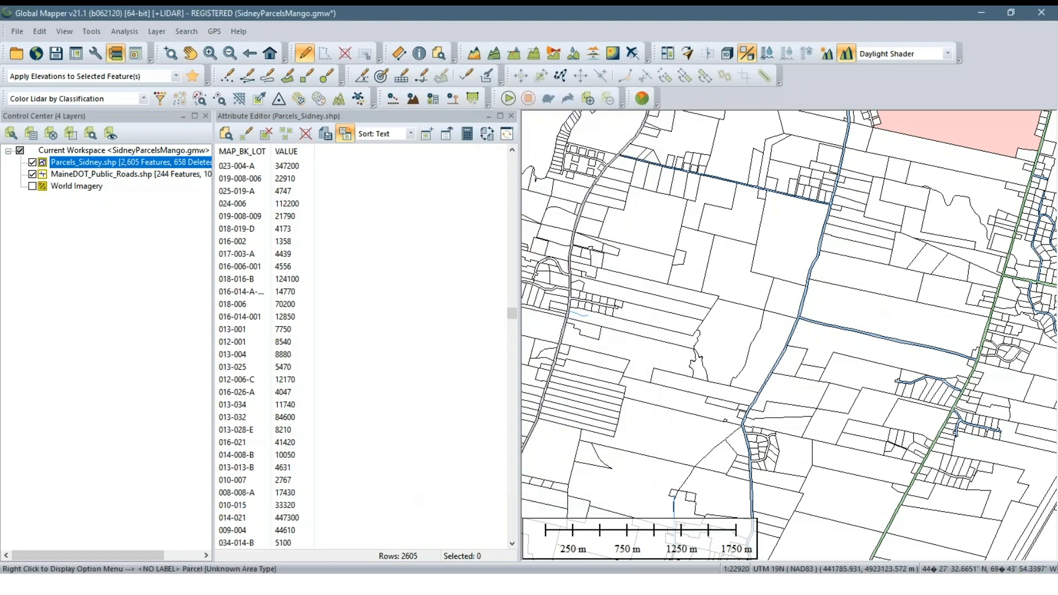
Open the large pink parcel for editing, view its custom area style, and accept its feature settings
{"action": "scroll", "coordinate": [836, 250], "scroll_direction": "up", "scroll_amount": 1}
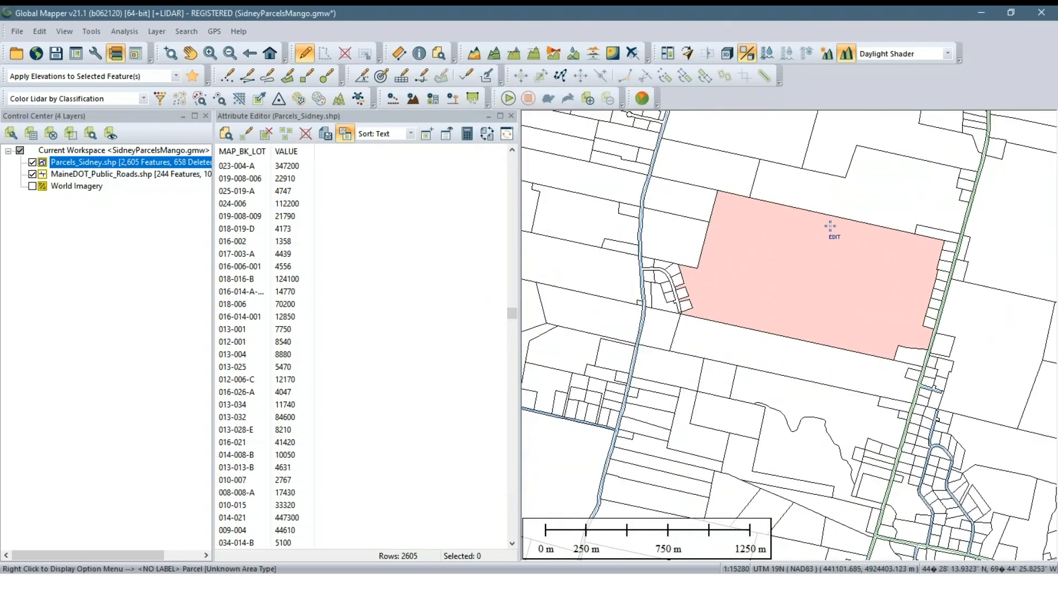
{"action": "left_click_drag", "start_coordinate": [825, 231], "coordinate": [718, 312]}
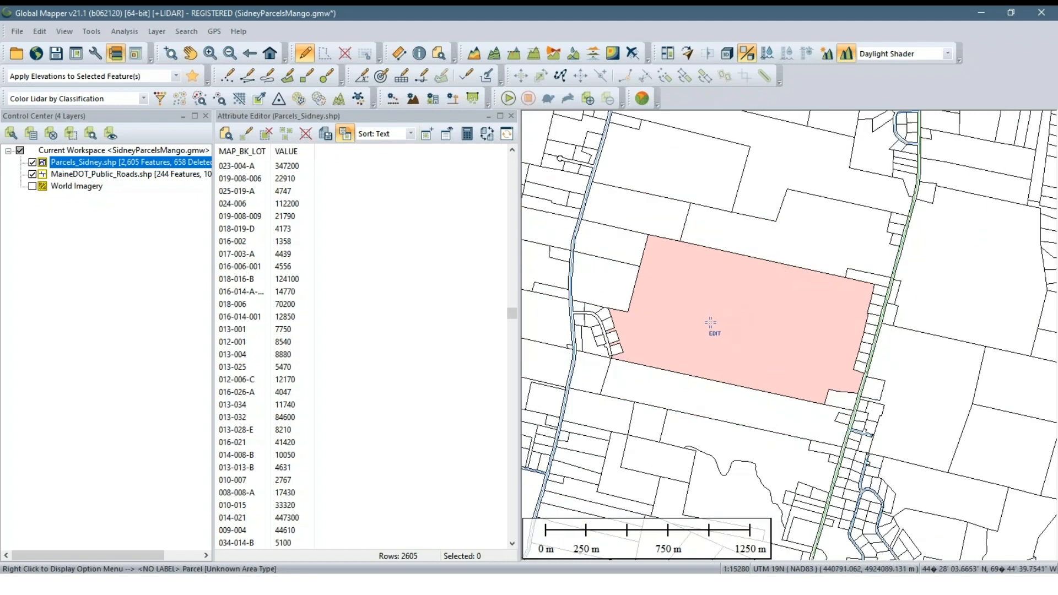
{"action": "scroll", "coordinate": [710, 325], "scroll_direction": "up", "scroll_amount": 1}
{"action": "scroll", "coordinate": [653, 331], "scroll_direction": "down", "scroll_amount": 1}
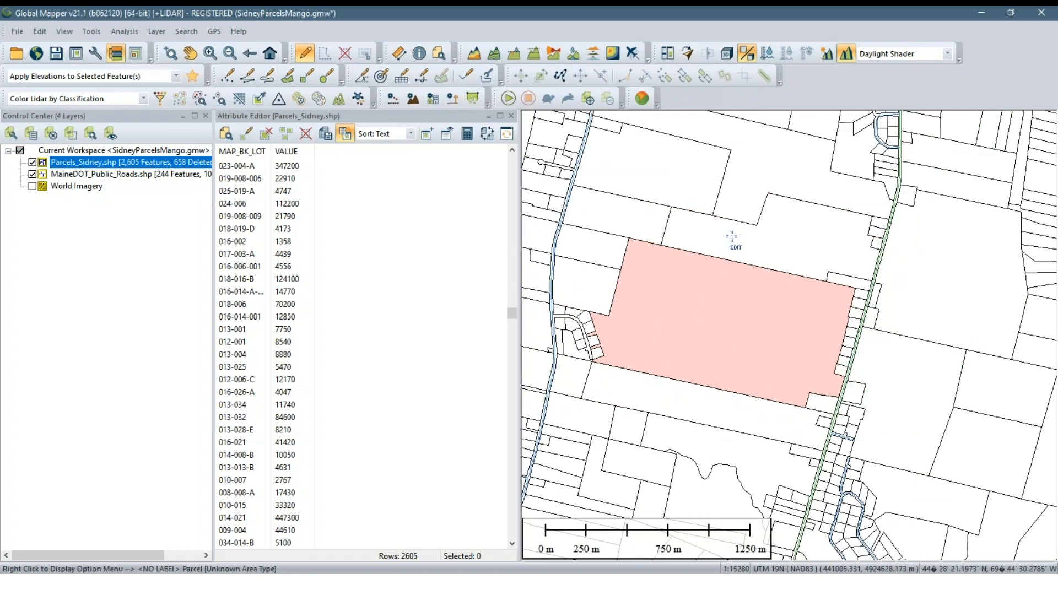
{"action": "left_click", "coordinate": [693, 297]}
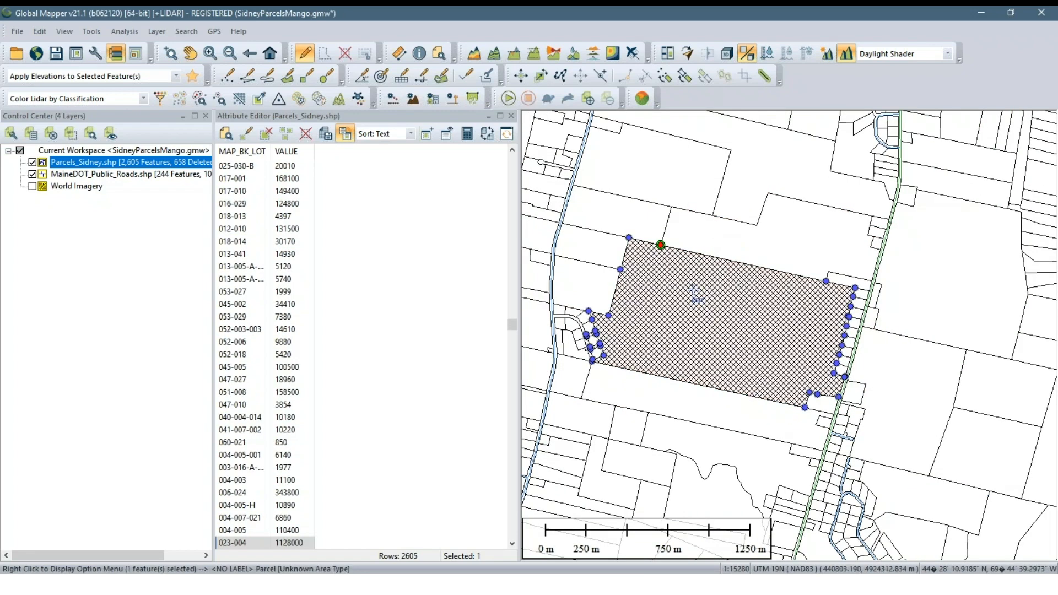
{"action": "right_click", "coordinate": [667, 309]}
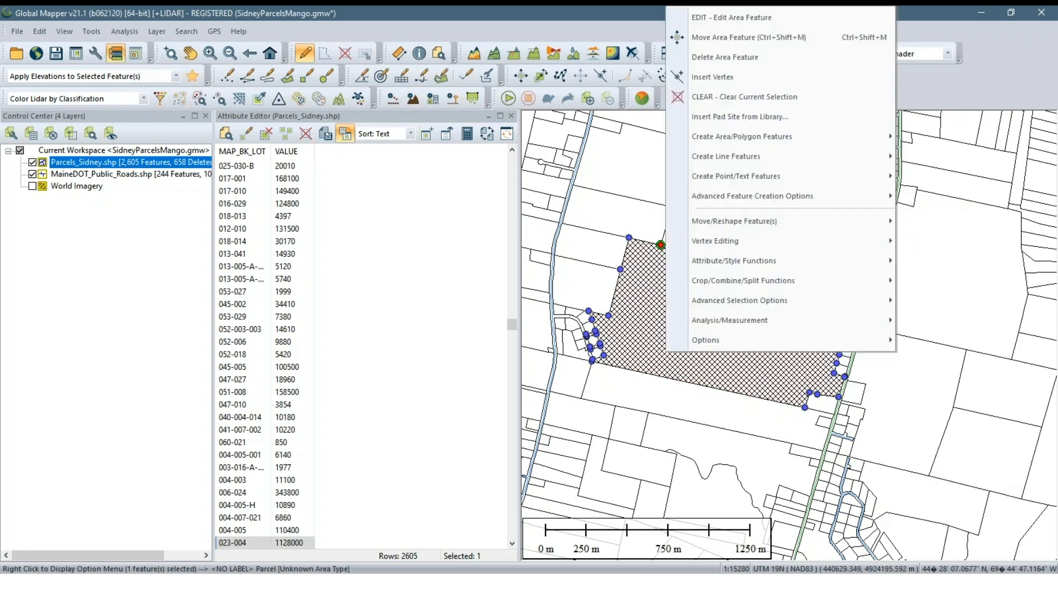
{"action": "left_click", "coordinate": [717, 20]}
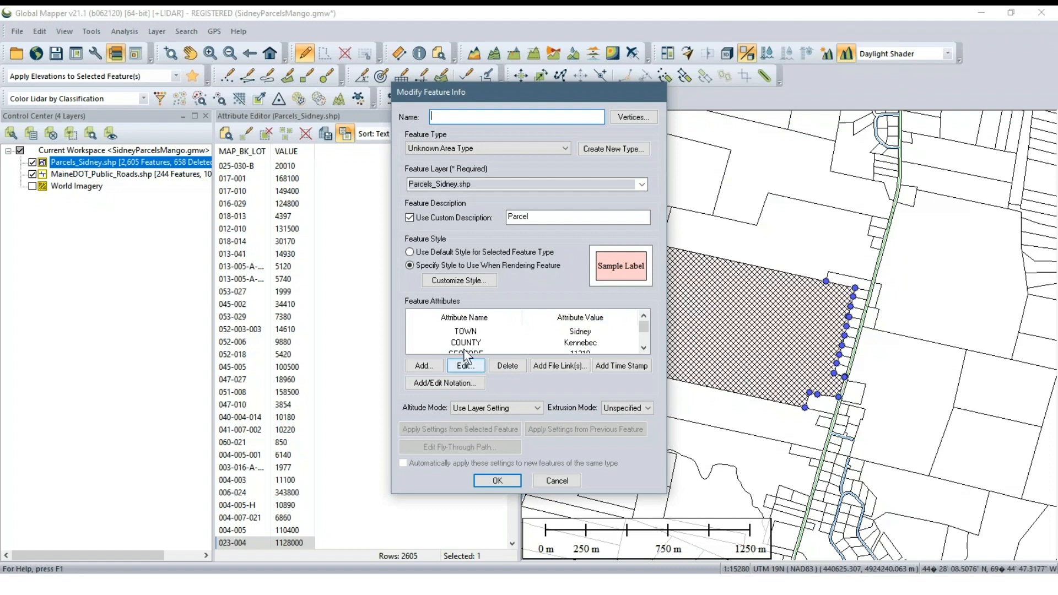
{"action": "left_click", "coordinate": [461, 282]}
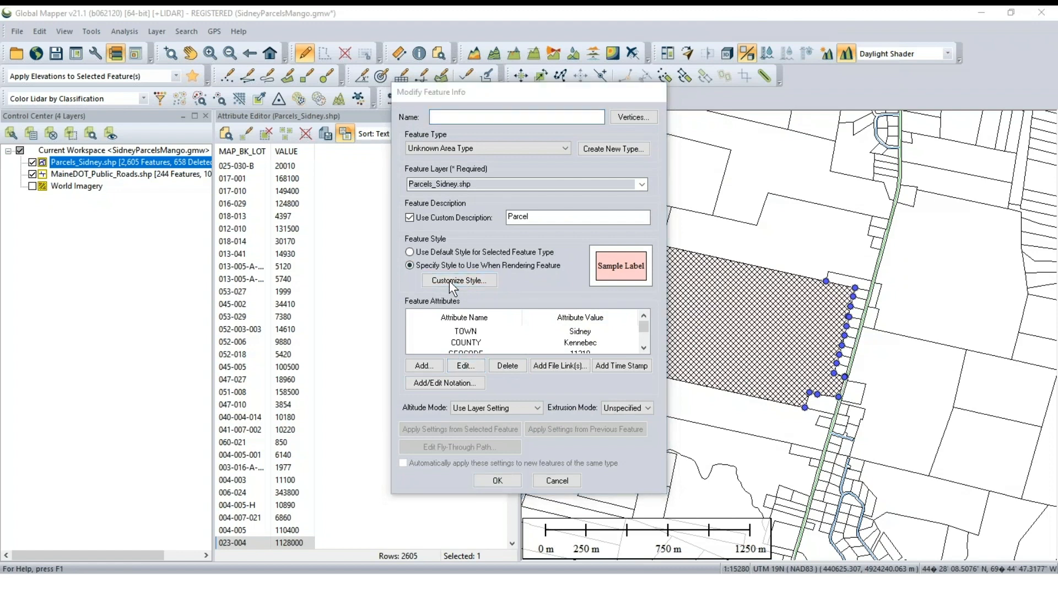
{"action": "left_click", "coordinate": [502, 402]}
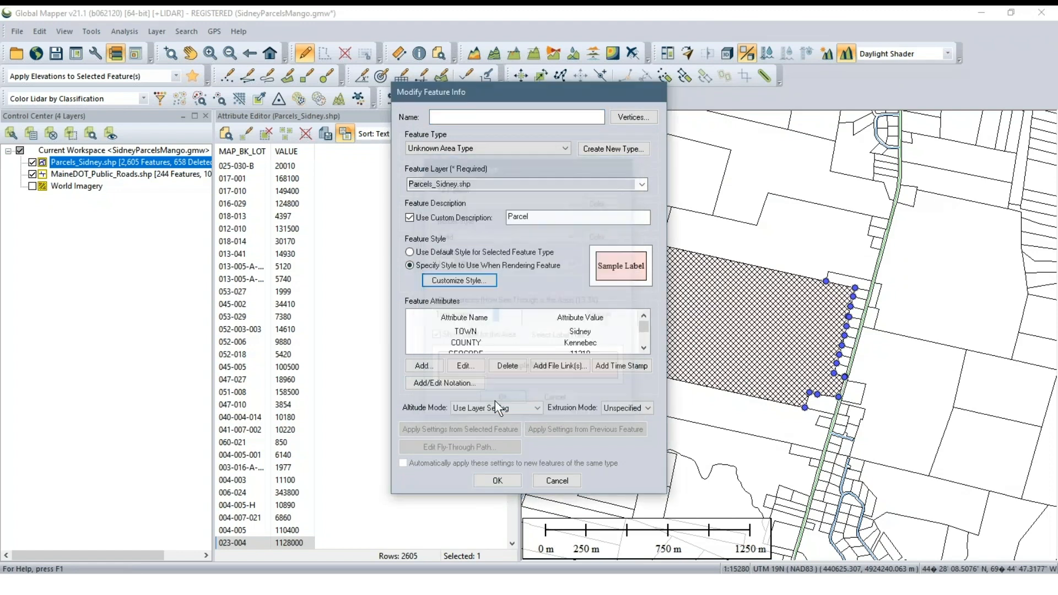
{"action": "left_click", "coordinate": [496, 480]}
Select the parcel directly south of the large pink parcel, and reselect the pink parcel
{"action": "left_click", "coordinate": [727, 423]}
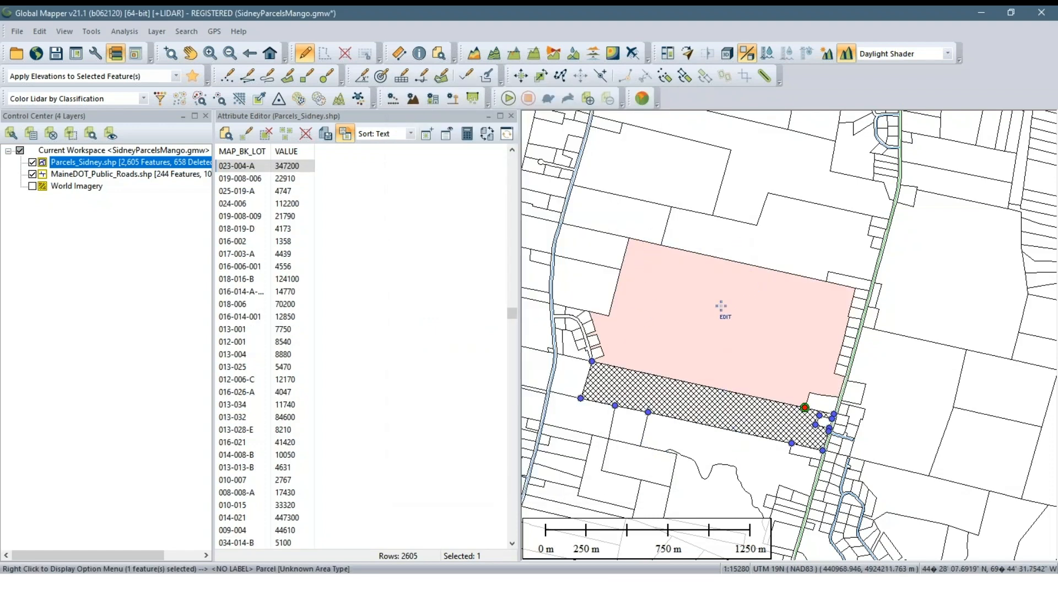
{"action": "left_click", "coordinate": [721, 307]}
{"action": "scroll", "coordinate": [711, 353], "scroll_direction": "down", "scroll_amount": 4}
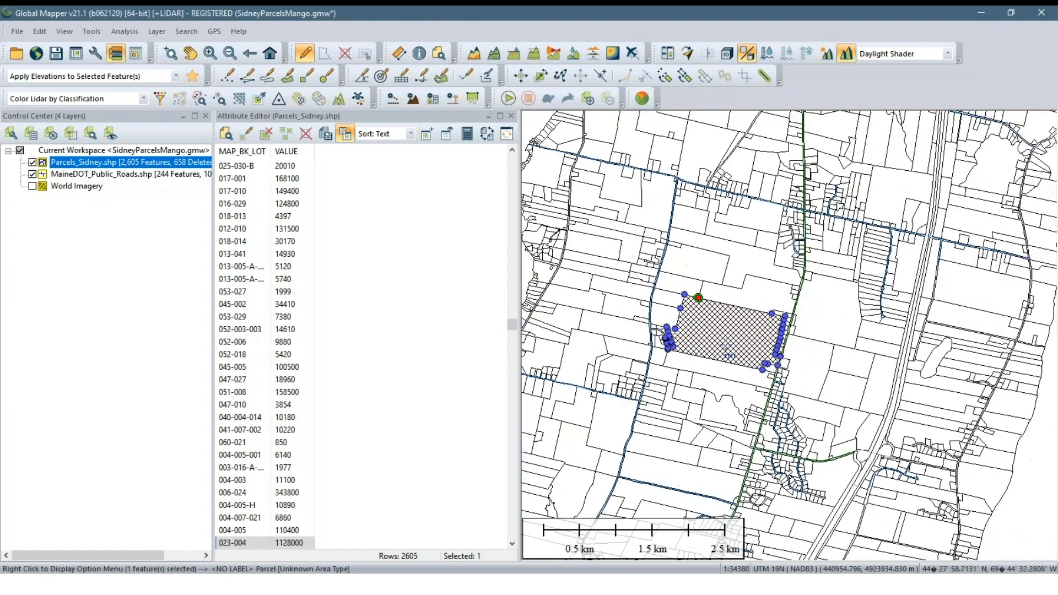
{"action": "left_click_drag", "start_coordinate": [721, 396], "coordinate": [722, 365]}
{"action": "scroll", "coordinate": [712, 302], "scroll_direction": "up", "scroll_amount": 2}
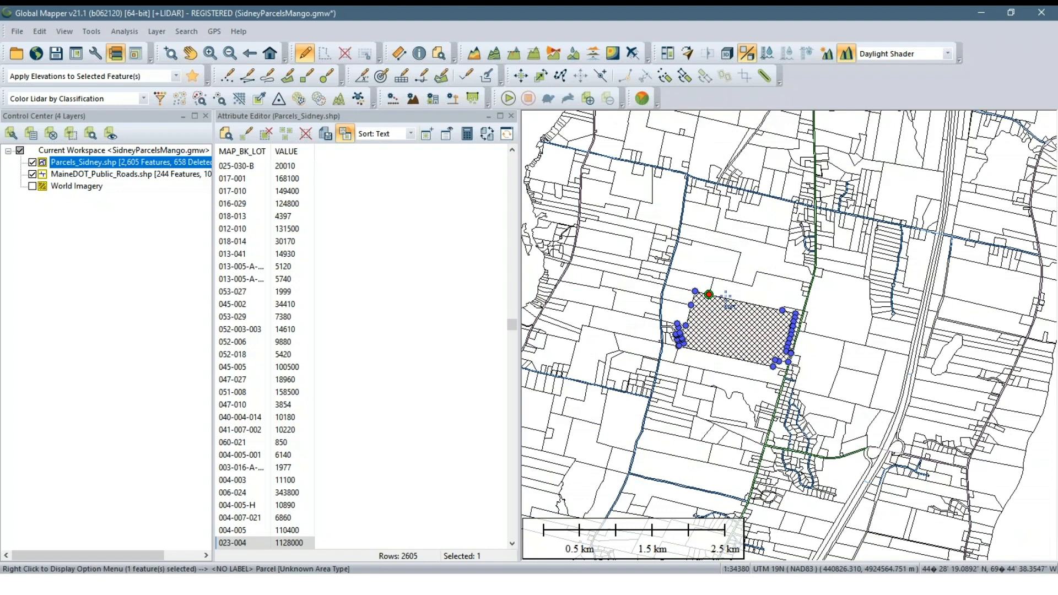
{"action": "scroll", "coordinate": [744, 298], "scroll_direction": "up", "scroll_amount": 1}
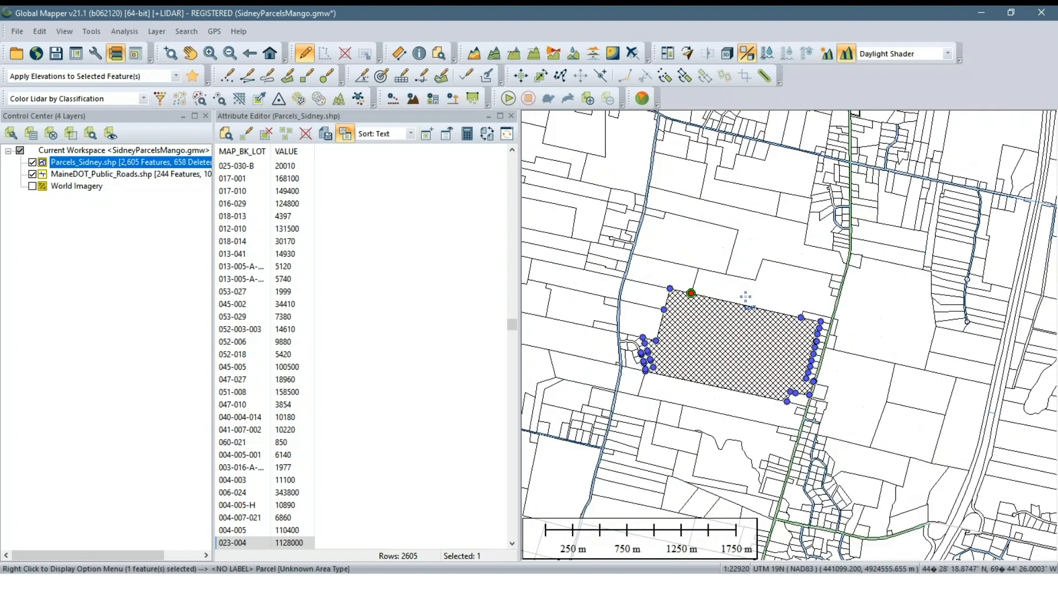
{"action": "right_click", "coordinate": [169, 161]}
{"action": "left_click", "coordinate": [200, 169]}
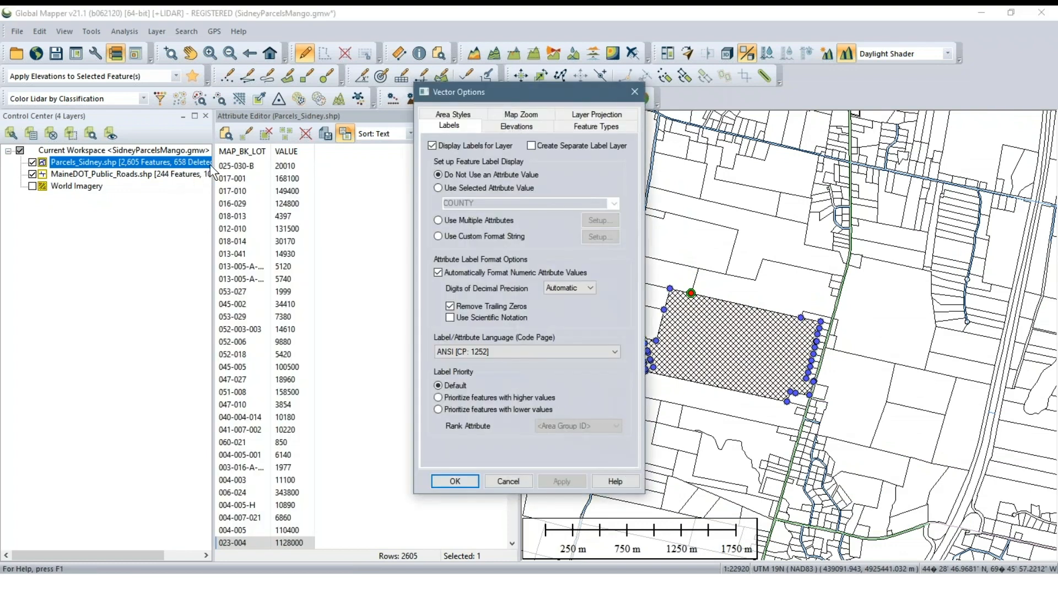
{"action": "left_click", "coordinate": [455, 115]}
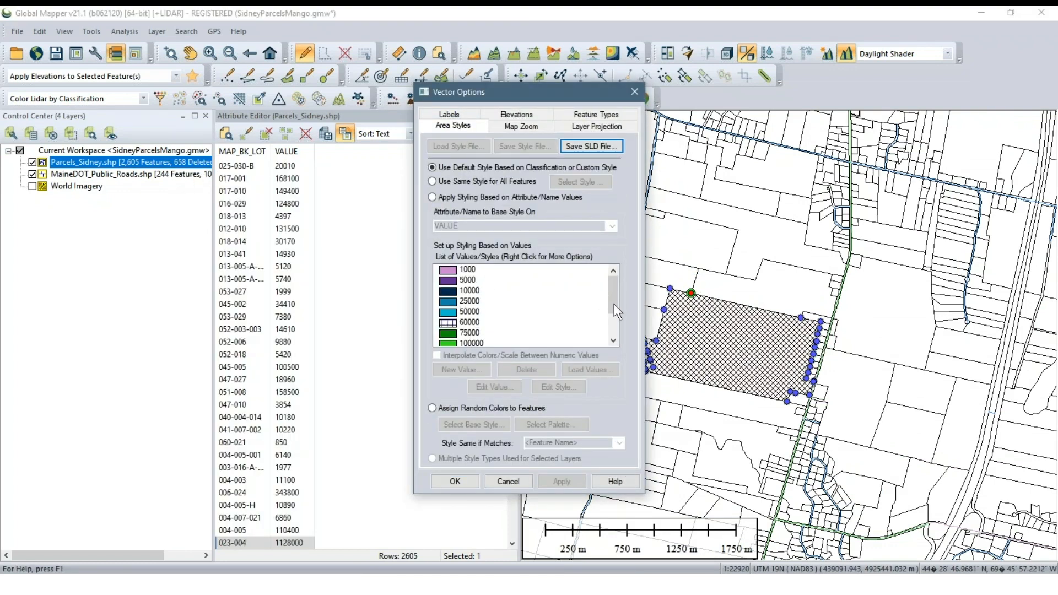
{"action": "left_click", "coordinate": [495, 481]}
Style the Parcels_Sidney.shp areas by the VALUE attribute and accept the layer options
{"action": "right_click", "coordinate": [193, 164]}
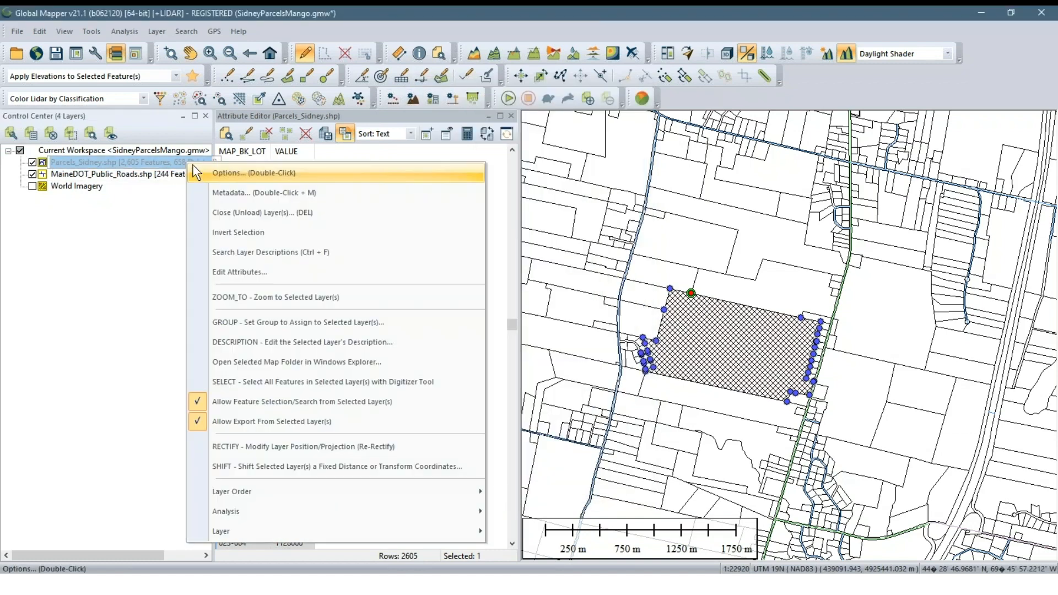
{"action": "left_click", "coordinate": [194, 171]}
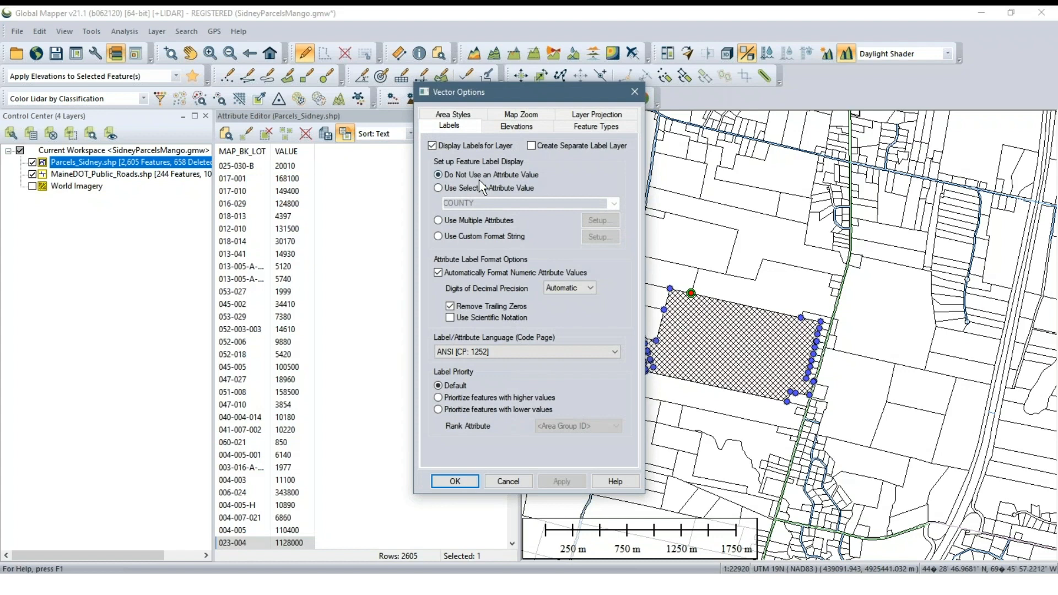
{"action": "left_click", "coordinate": [468, 114]}
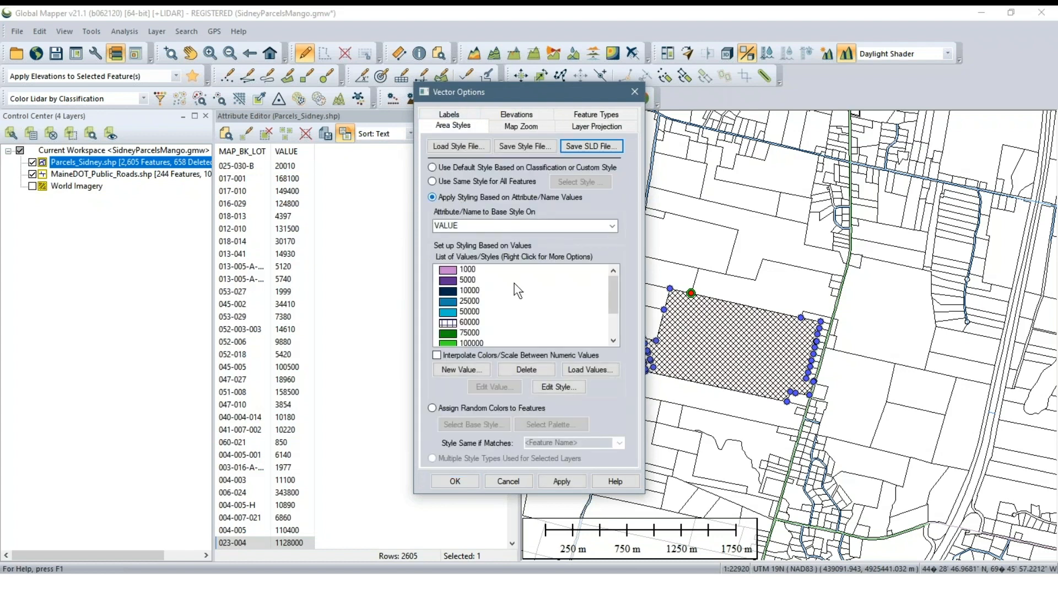
{"action": "left_click", "coordinate": [554, 480]}
{"action": "left_click", "coordinate": [465, 481]}
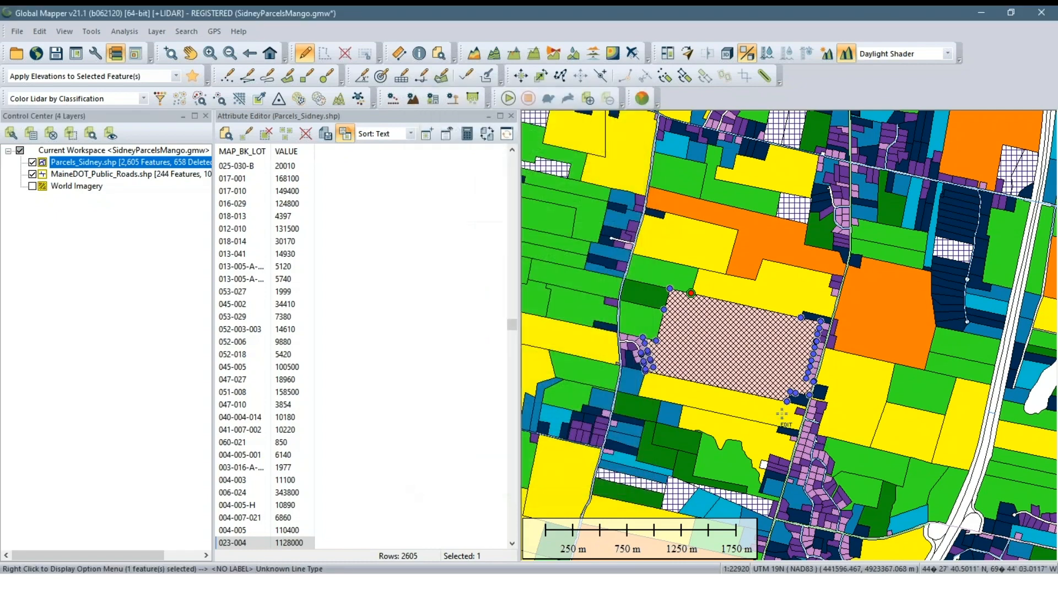
Set the map legend type to Display Legend Based on Loaded Vector Types
{"action": "scroll", "coordinate": [888, 413], "scroll_direction": "down", "scroll_amount": 3}
{"action": "left_click_drag", "start_coordinate": [892, 420], "coordinate": [907, 318]}
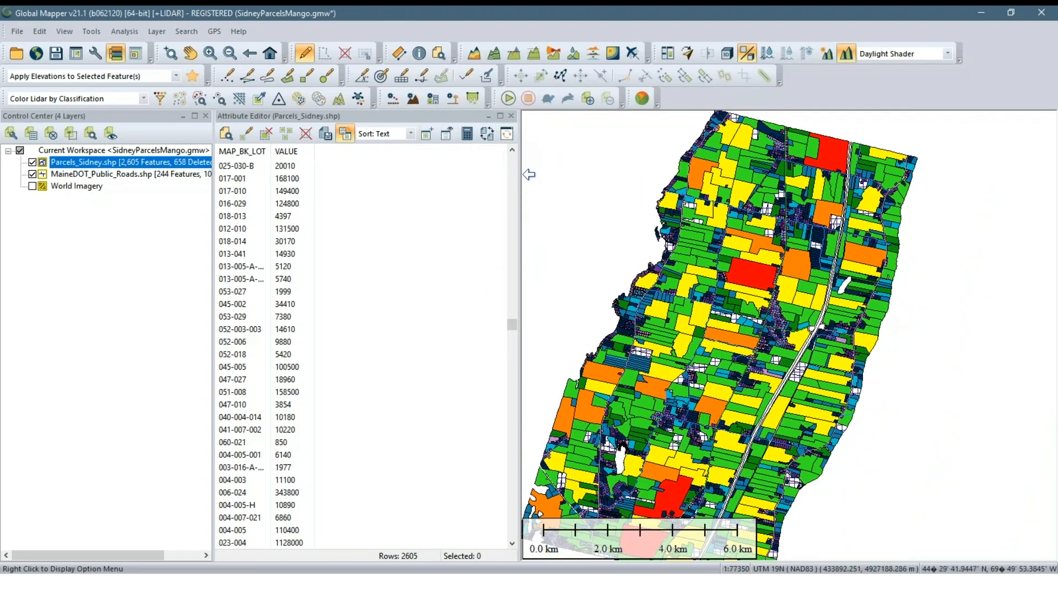
{"action": "left_click_drag", "start_coordinate": [658, 242], "coordinate": [698, 248]}
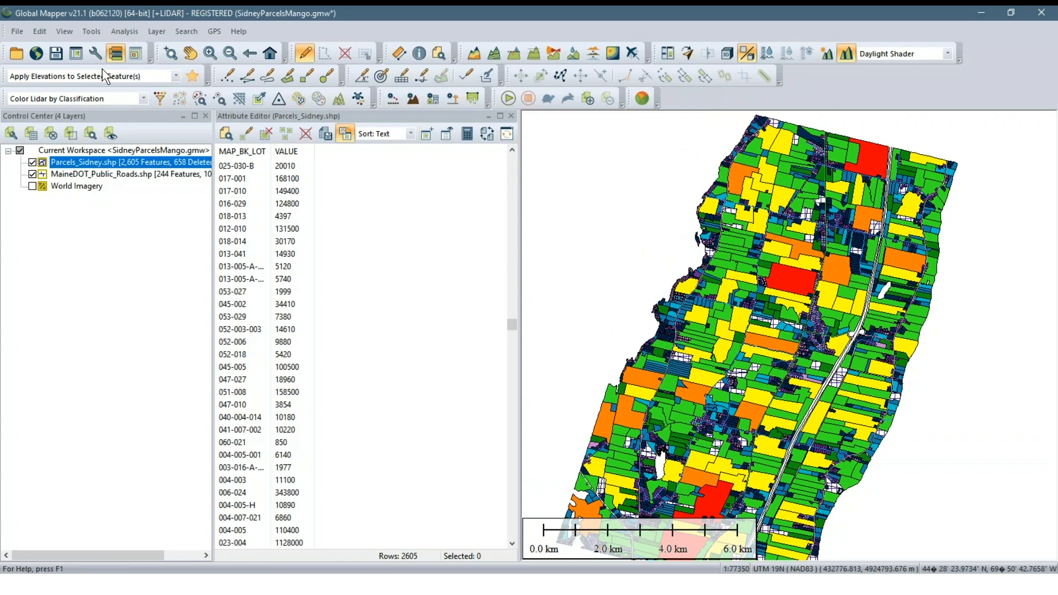
{"action": "left_click", "coordinate": [94, 56]}
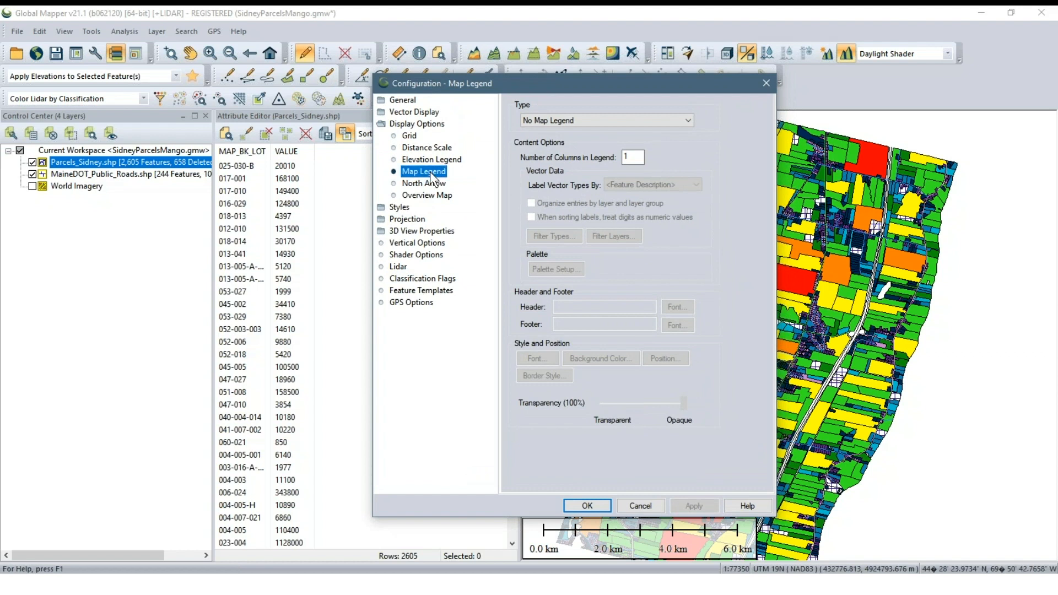
{"action": "left_click", "coordinate": [624, 119]}
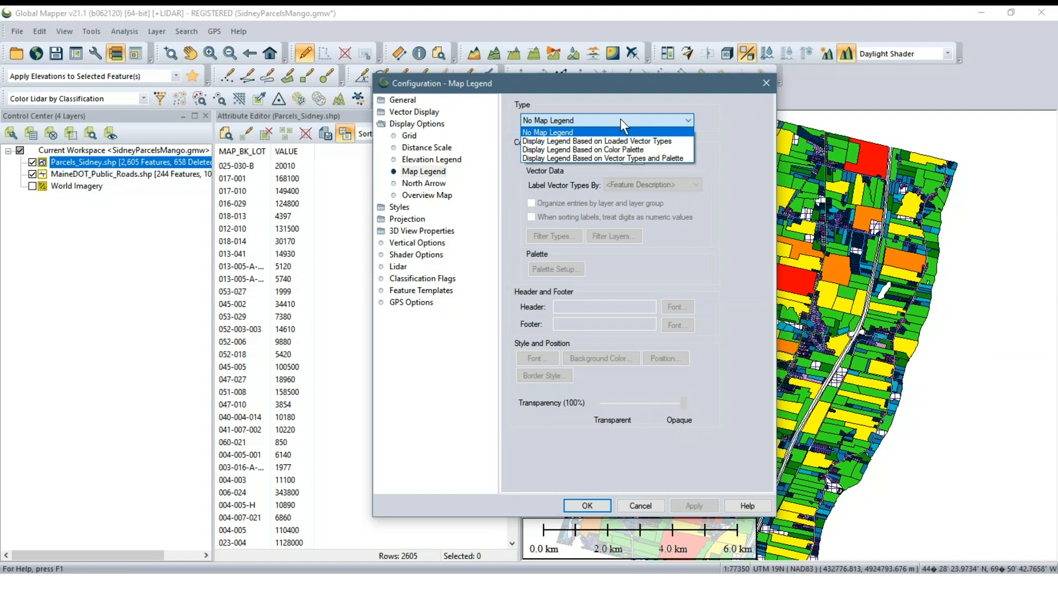
{"action": "left_click", "coordinate": [603, 143]}
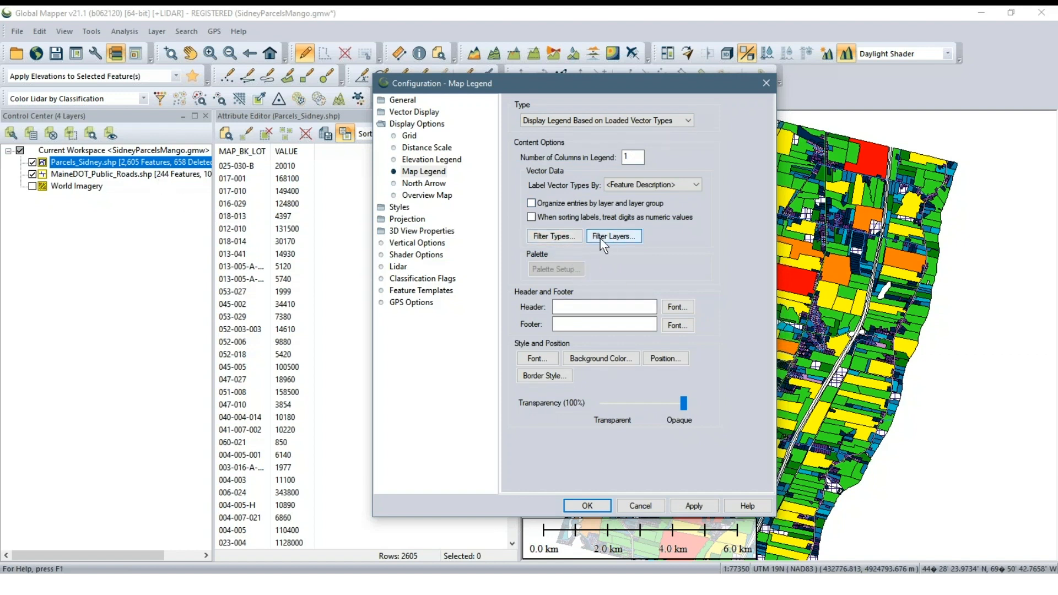
Exclude MaineDOT_Public_Roads.shp from the map legend's layers and apply the legend configuration
{"action": "left_click", "coordinate": [614, 236]}
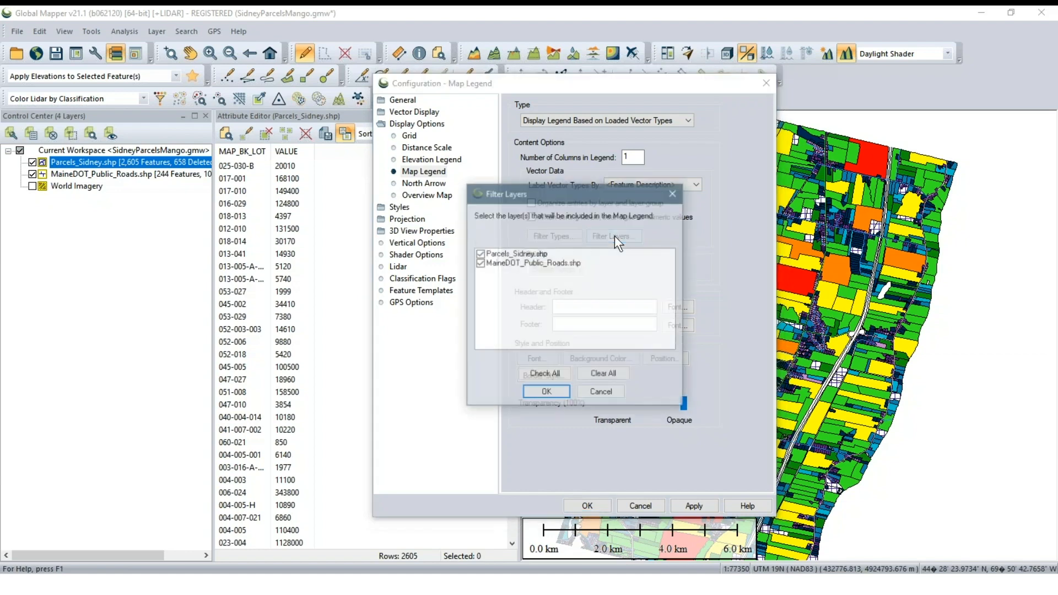
{"action": "left_click", "coordinate": [479, 263]}
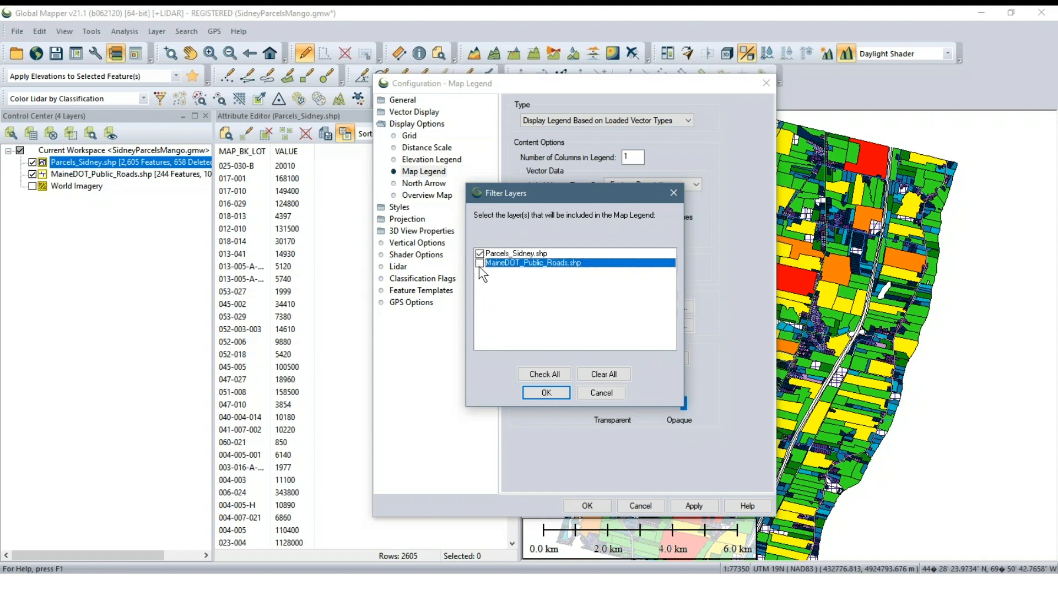
{"action": "left_click", "coordinate": [538, 388]}
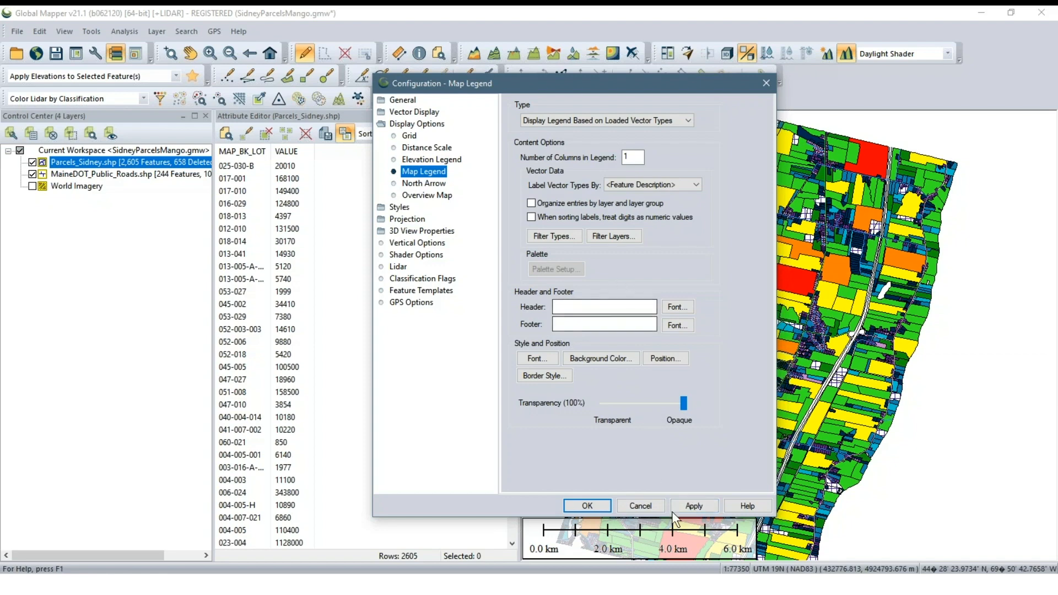
{"action": "left_click", "coordinate": [692, 506]}
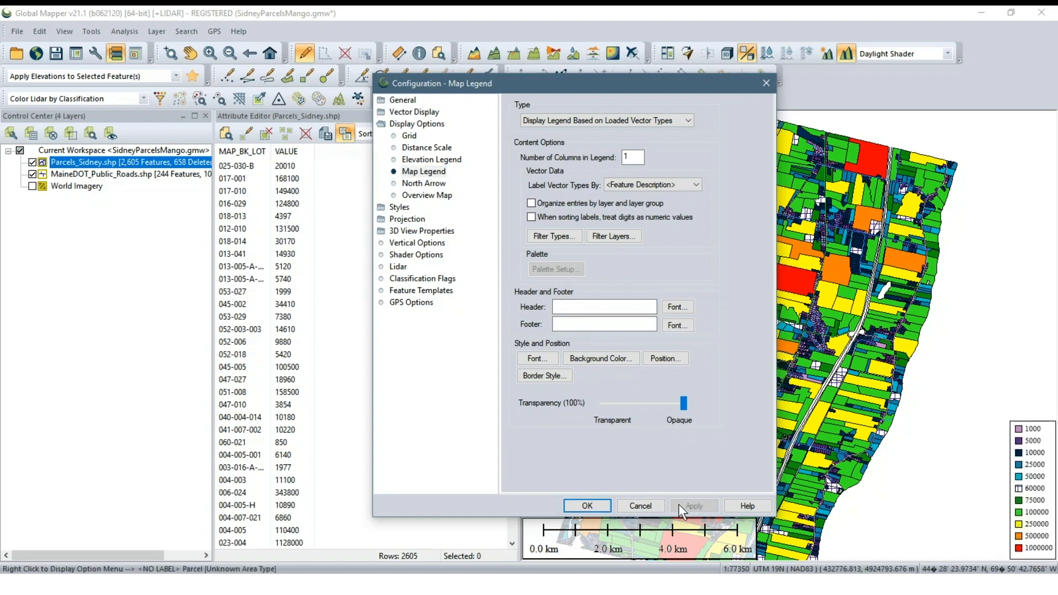
{"action": "left_click", "coordinate": [601, 506]}
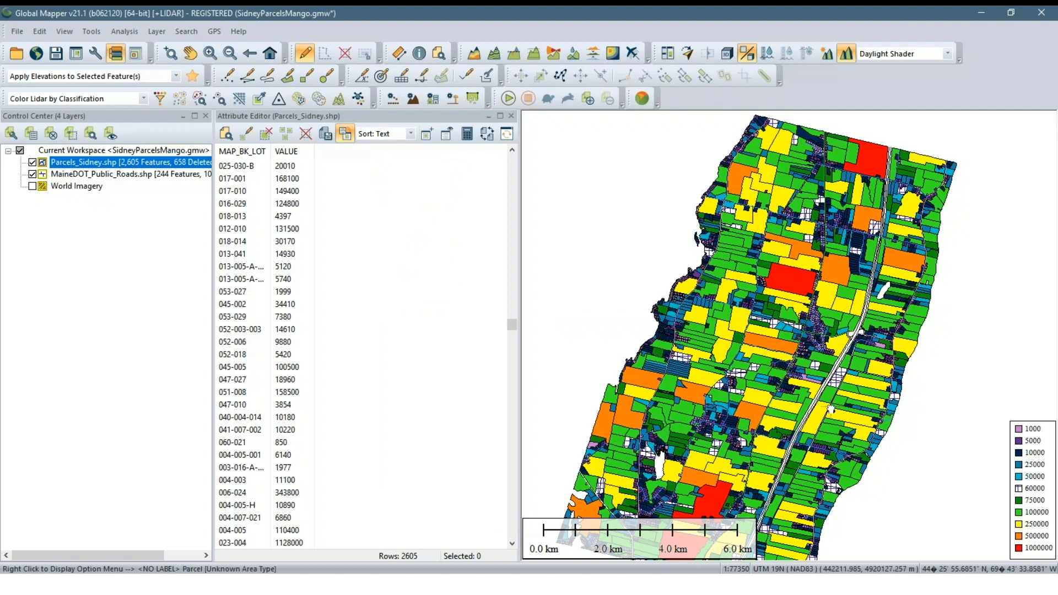
Examine the styled Sidney parcels against the map legend at several zoom levels
{"action": "scroll", "coordinate": [678, 363], "scroll_direction": "up", "scroll_amount": 1}
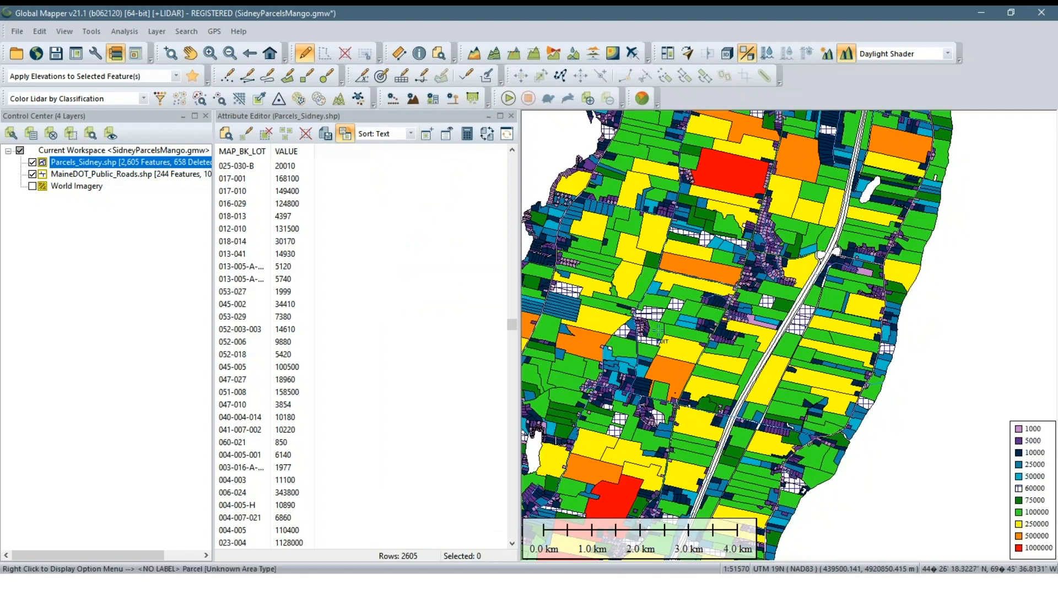
{"action": "scroll", "coordinate": [696, 387], "scroll_direction": "up", "scroll_amount": 1}
{"action": "scroll", "coordinate": [696, 386], "scroll_direction": "down", "scroll_amount": 1}
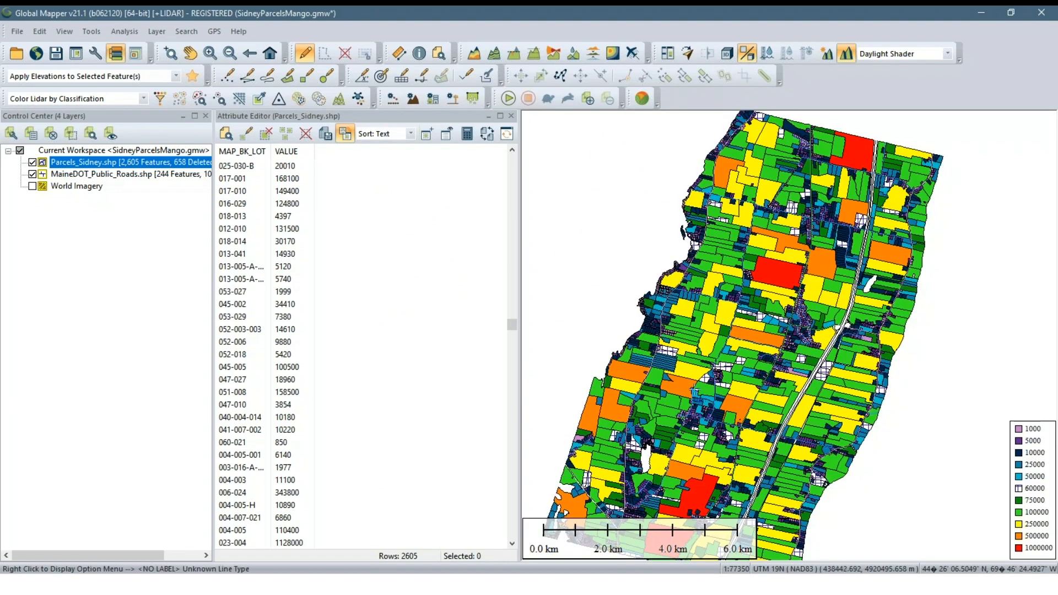
{"action": "scroll", "coordinate": [696, 350], "scroll_direction": "up", "scroll_amount": 1}
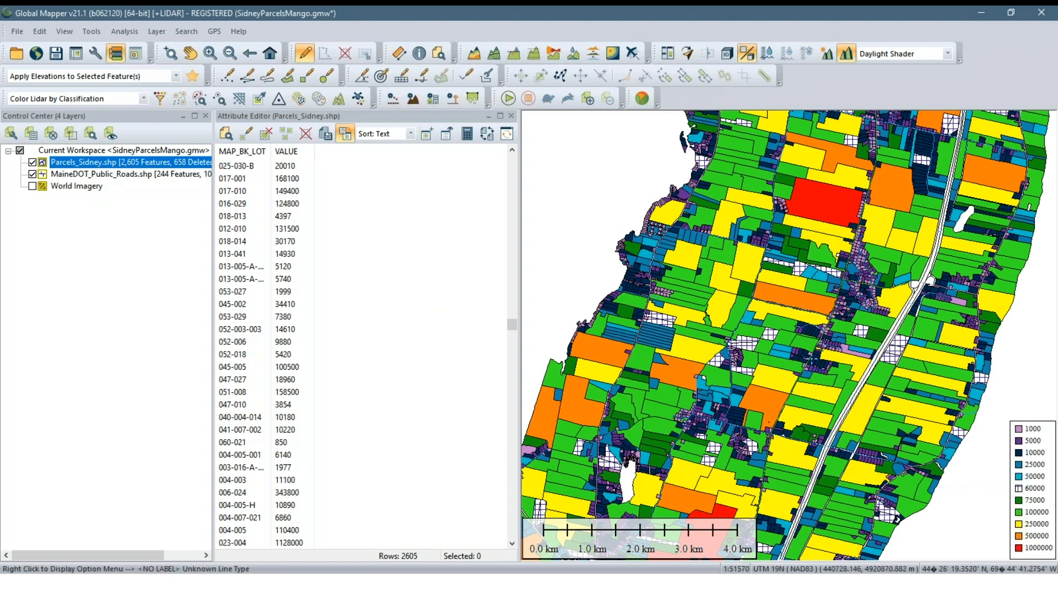
{"action": "scroll", "coordinate": [862, 394], "scroll_direction": "down", "scroll_amount": 1}
{"action": "left_click_drag", "start_coordinate": [817, 314], "coordinate": [772, 357]}
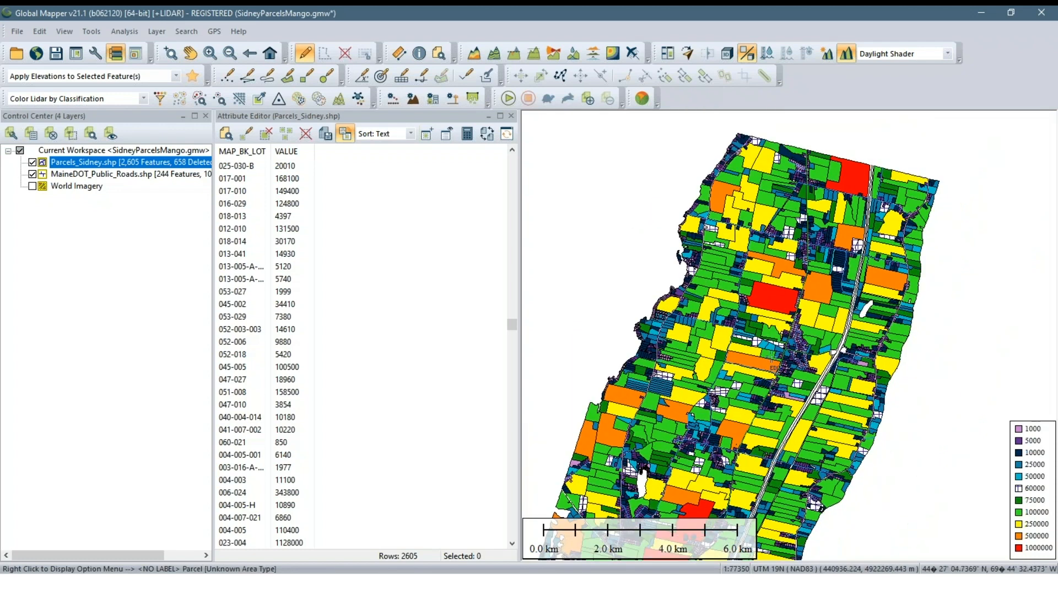
{"action": "scroll", "coordinate": [794, 407], "scroll_direction": "up", "scroll_amount": 1}
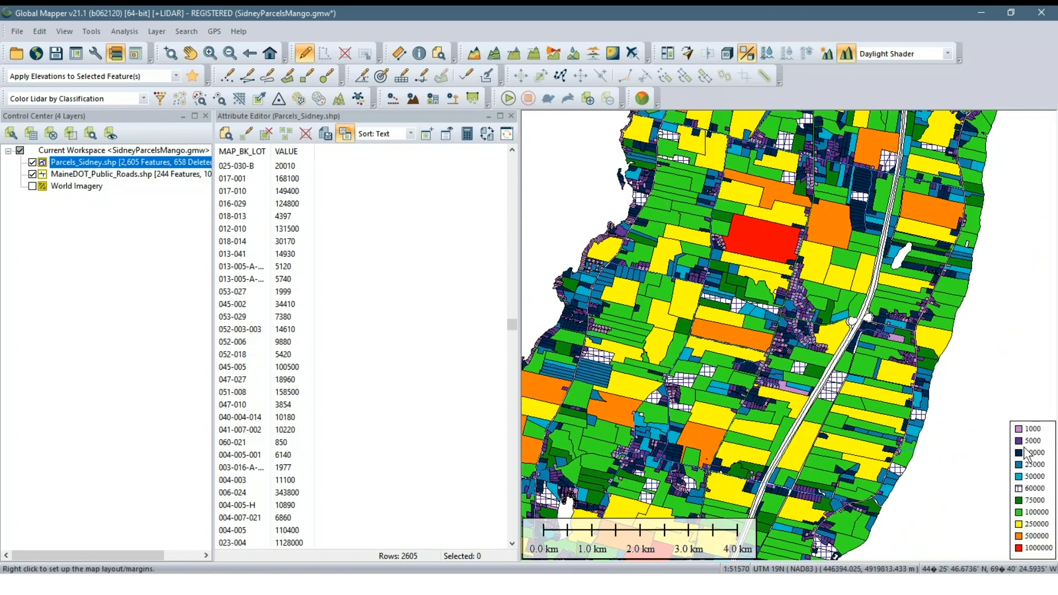
Add the header "Land Value" to the map legend and apply the configuration
{"action": "left_click", "coordinate": [94, 55]}
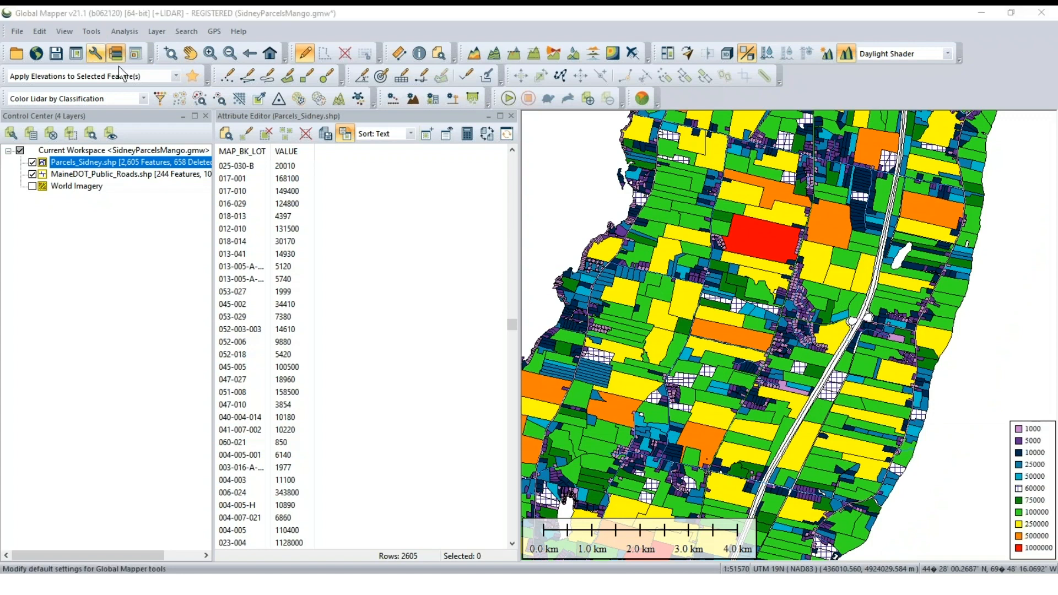
{"action": "left_click", "coordinate": [594, 285]}
{"action": "type", "text": "L"}
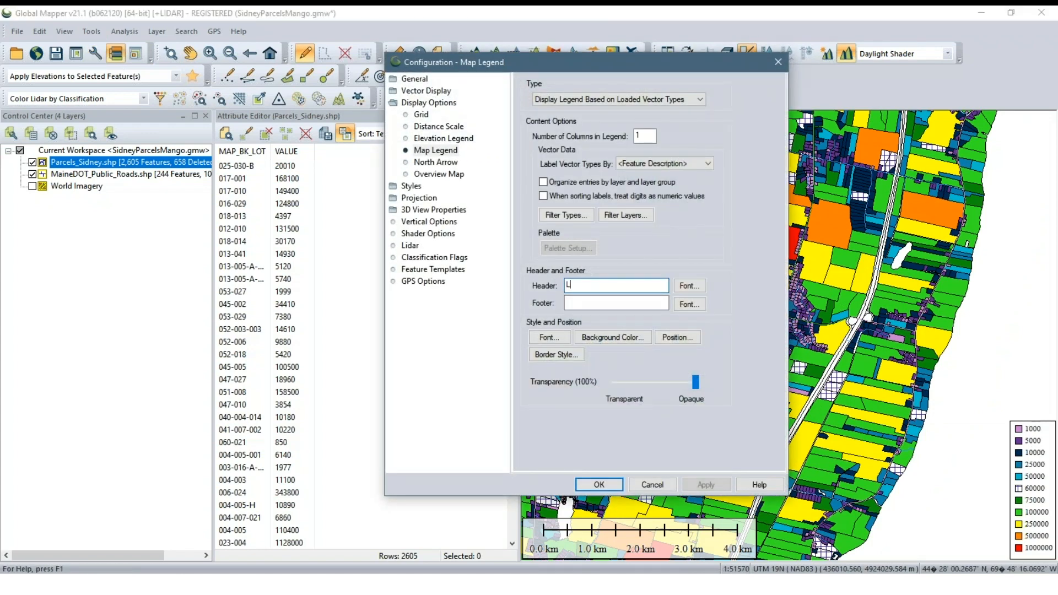
{"action": "type", "text": "and Val"}
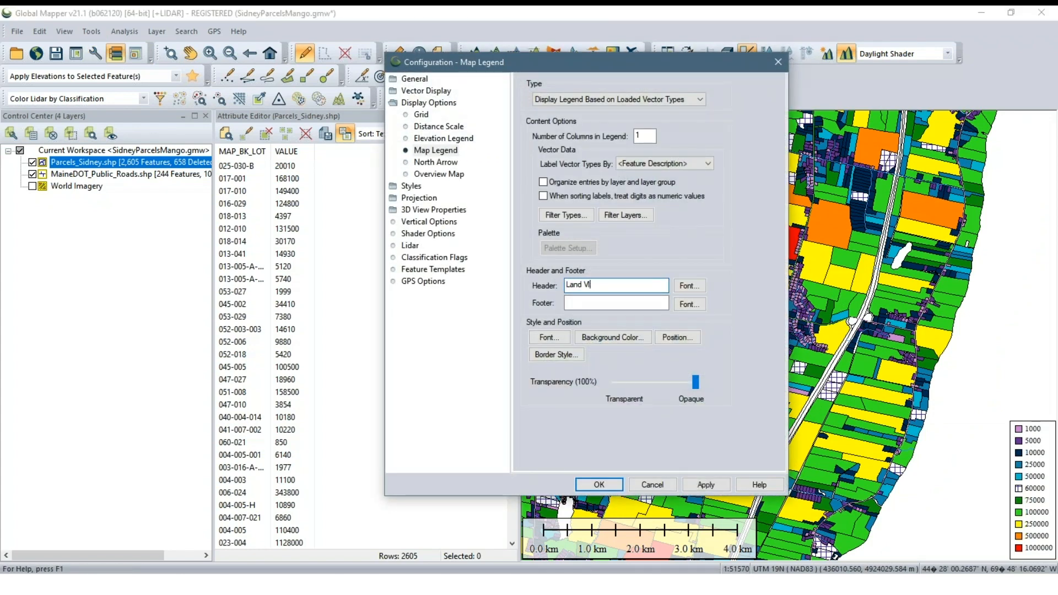
{"action": "type", "text": "ue"}
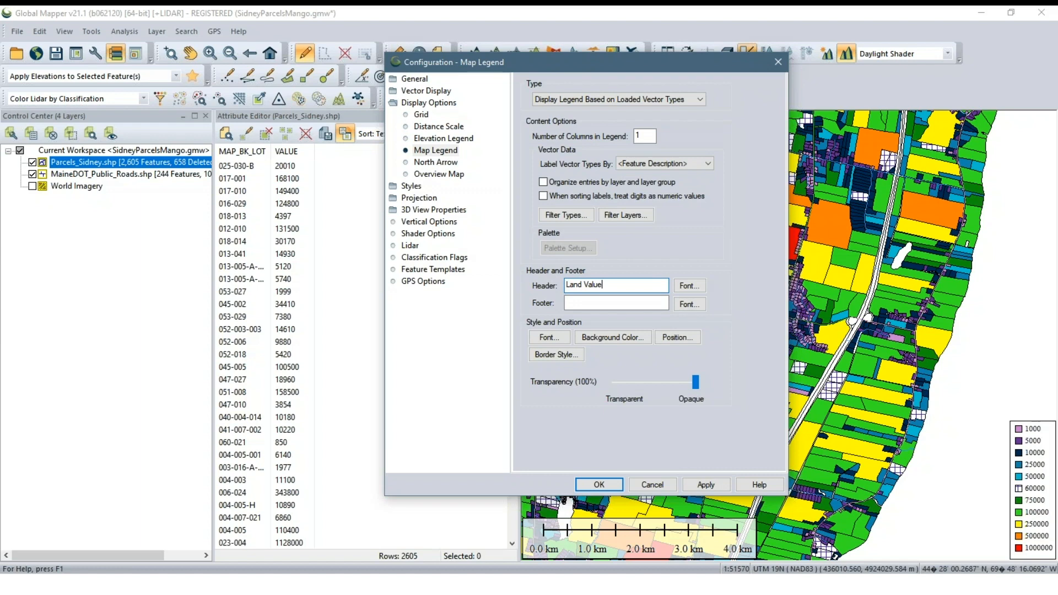
{"action": "left_click", "coordinate": [705, 484]}
{"action": "left_click", "coordinate": [598, 484]}
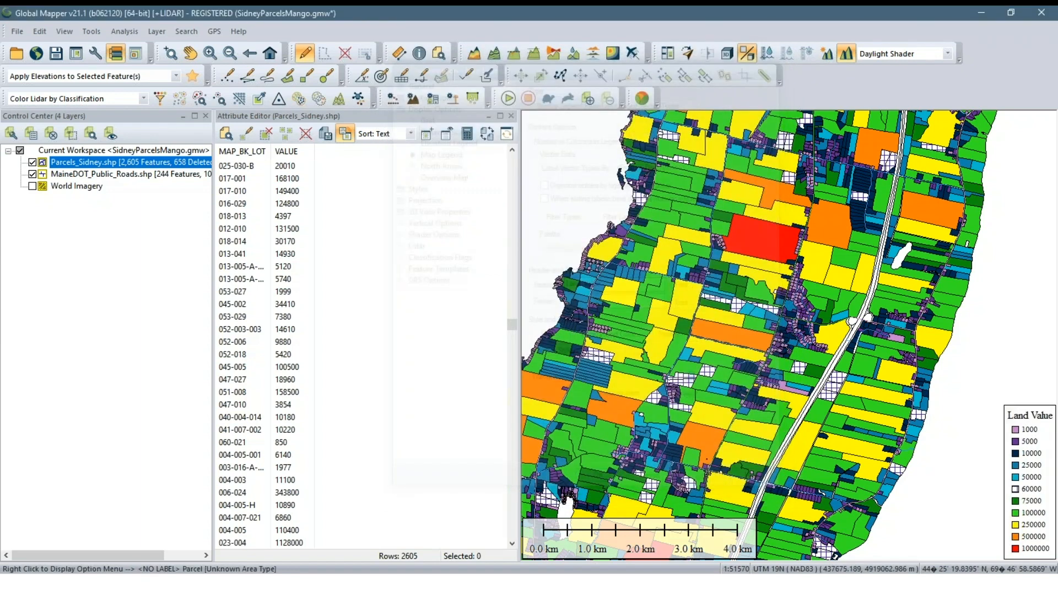
Close the Attribute Editor for Parcels_Sidney.shp so the map view takes up its space
{"action": "scroll", "coordinate": [821, 289], "scroll_direction": "down", "scroll_amount": 1}
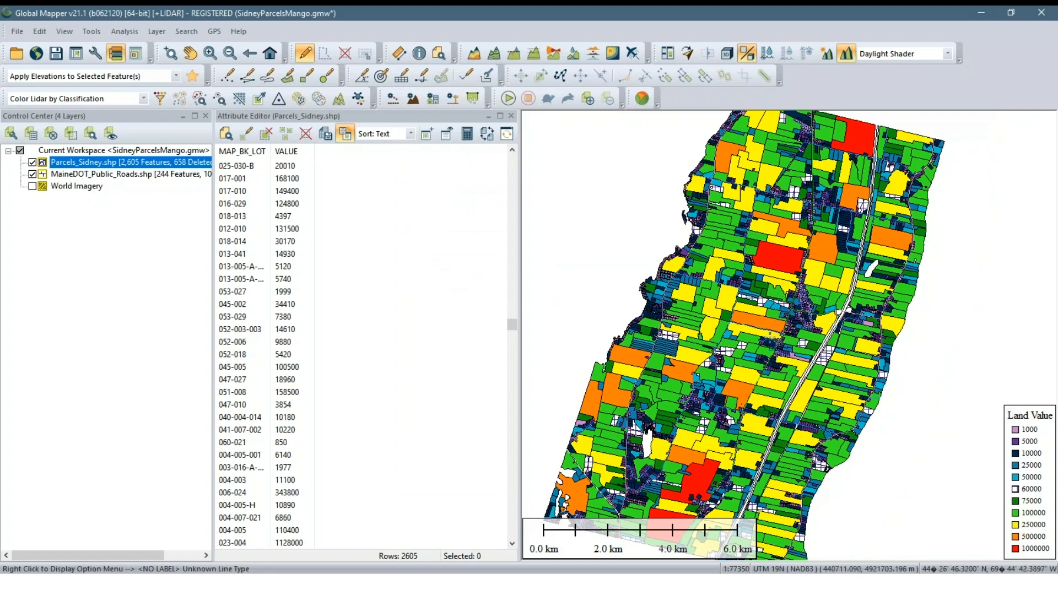
{"action": "scroll", "coordinate": [774, 333], "scroll_direction": "up", "scroll_amount": 1}
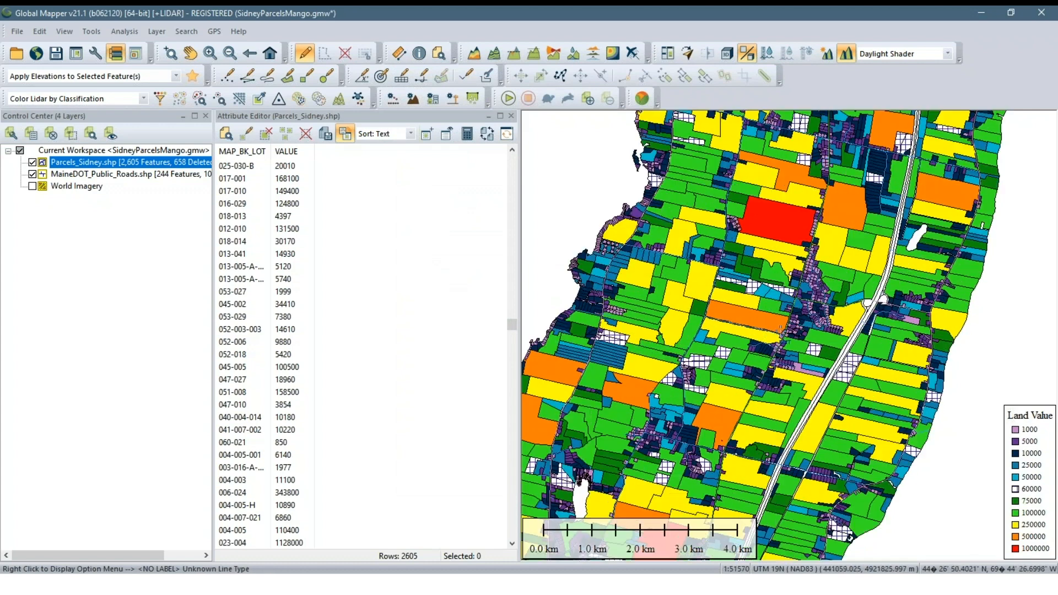
{"action": "left_click", "coordinate": [160, 289]}
{"action": "left_click", "coordinate": [512, 115]}
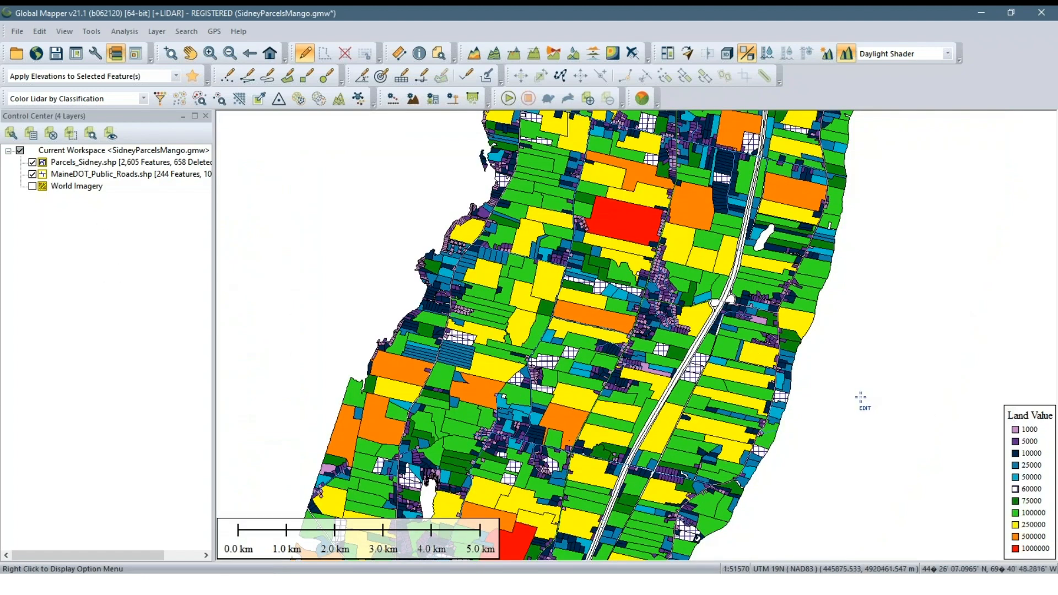
Look over the northern Sidney parcels and review the Map Legend configuration options without changing them
{"action": "scroll", "coordinate": [655, 336], "scroll_direction": "down", "scroll_amount": 1}
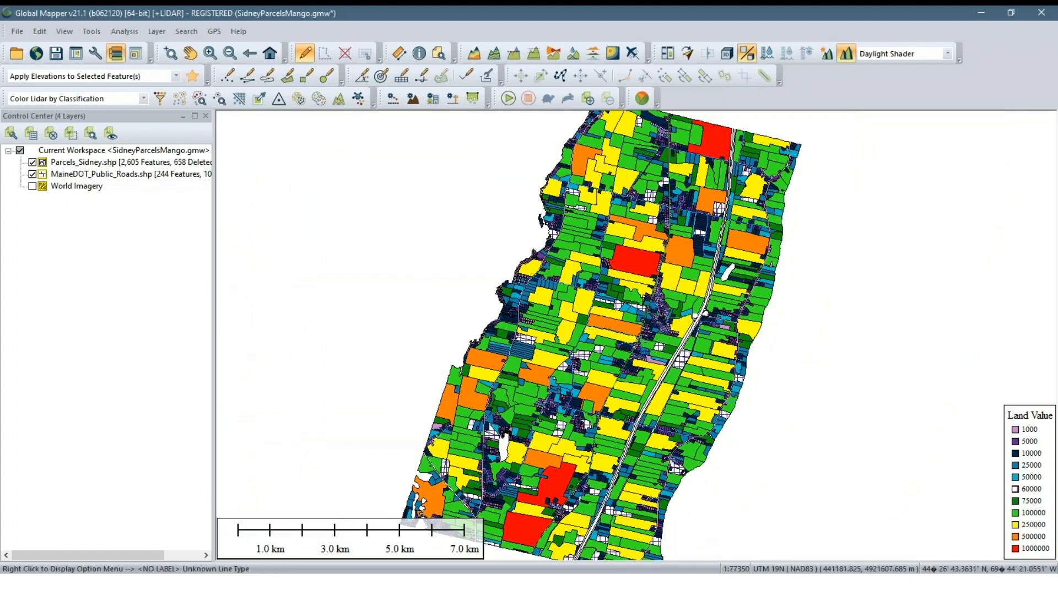
{"action": "scroll", "coordinate": [636, 341], "scroll_direction": "up", "scroll_amount": 1}
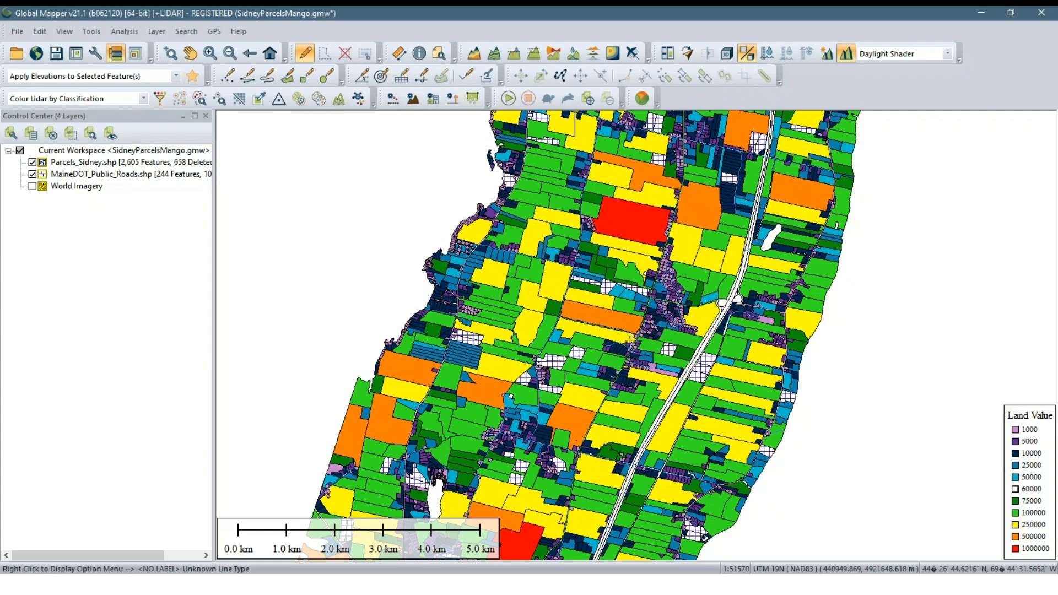
{"action": "left_click_drag", "start_coordinate": [630, 321], "coordinate": [618, 413]}
{"action": "left_click_drag", "start_coordinate": [645, 282], "coordinate": [573, 378]}
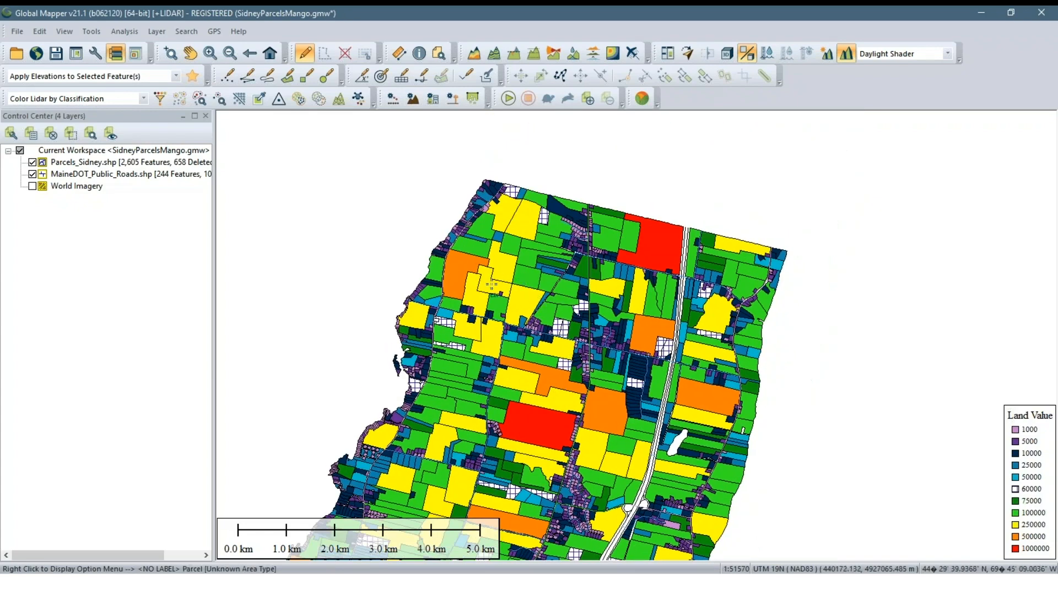
{"action": "scroll", "coordinate": [520, 257], "scroll_direction": "up", "scroll_amount": 1}
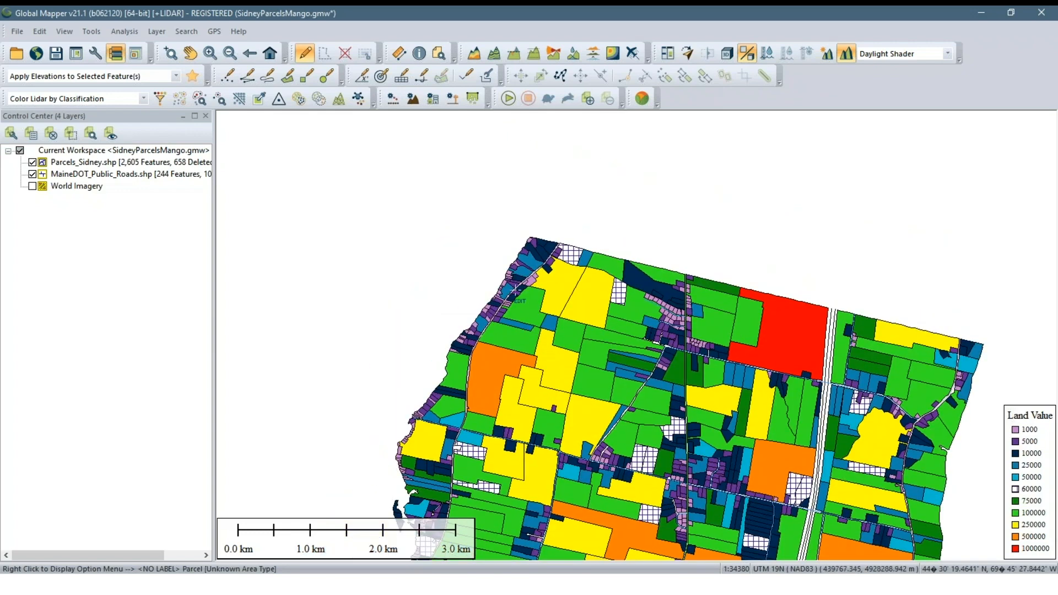
{"action": "scroll", "coordinate": [527, 307], "scroll_direction": "up", "scroll_amount": 1}
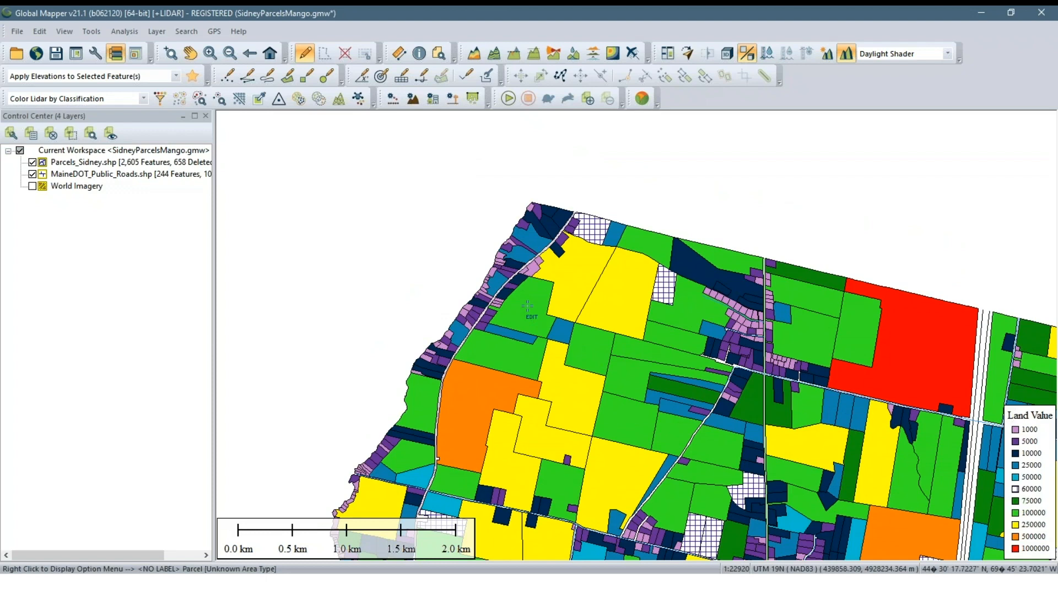
{"action": "left_click", "coordinate": [104, 54]}
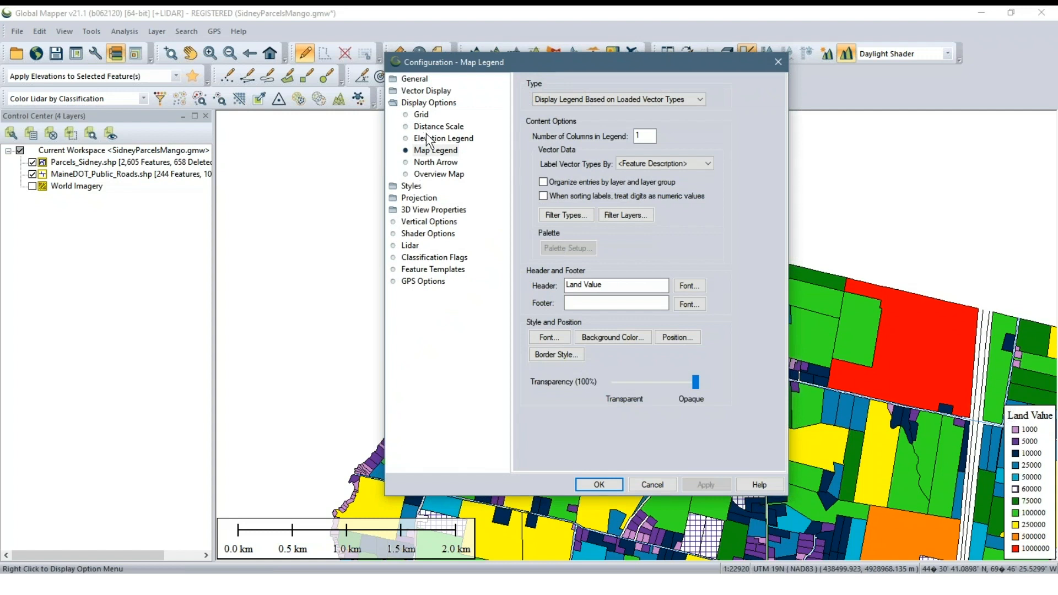
{"action": "left_click", "coordinate": [423, 152]}
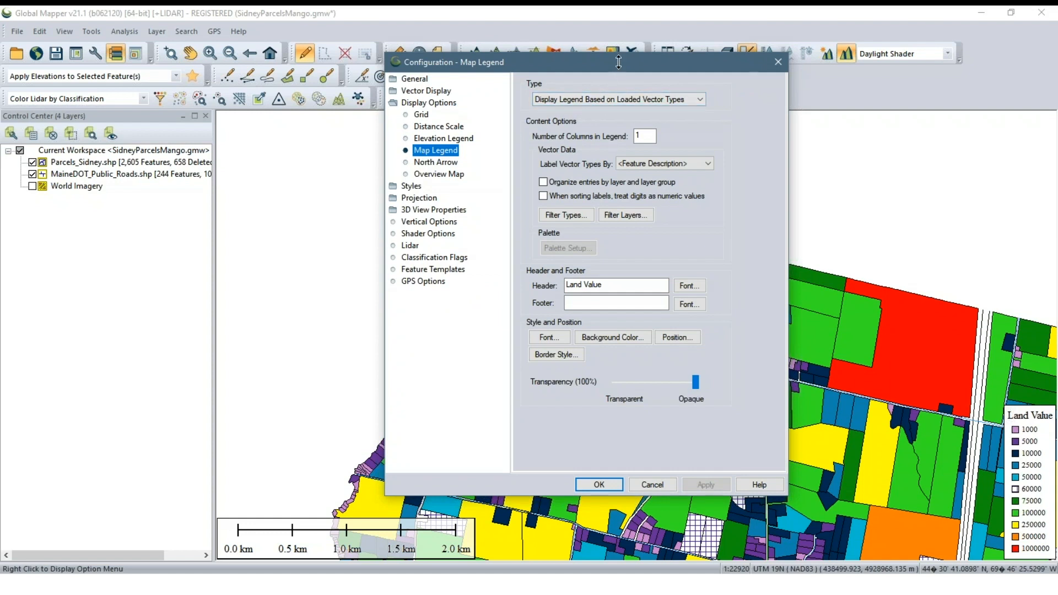
{"action": "left_click_drag", "start_coordinate": [619, 64], "coordinate": [449, 121]}
{"action": "left_click", "coordinate": [611, 122]}
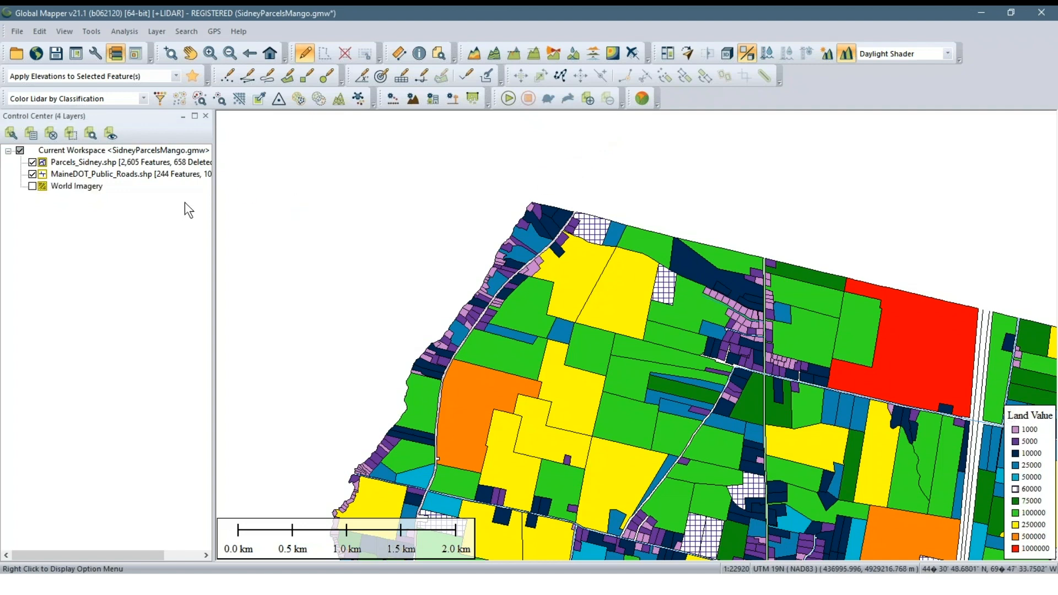
Review the full list of VALUE-based area styles in the Parcels_Sidney.shp layer options
{"action": "right_click", "coordinate": [182, 172]}
{"action": "left_click", "coordinate": [259, 172]}
{"action": "left_click", "coordinate": [467, 117]}
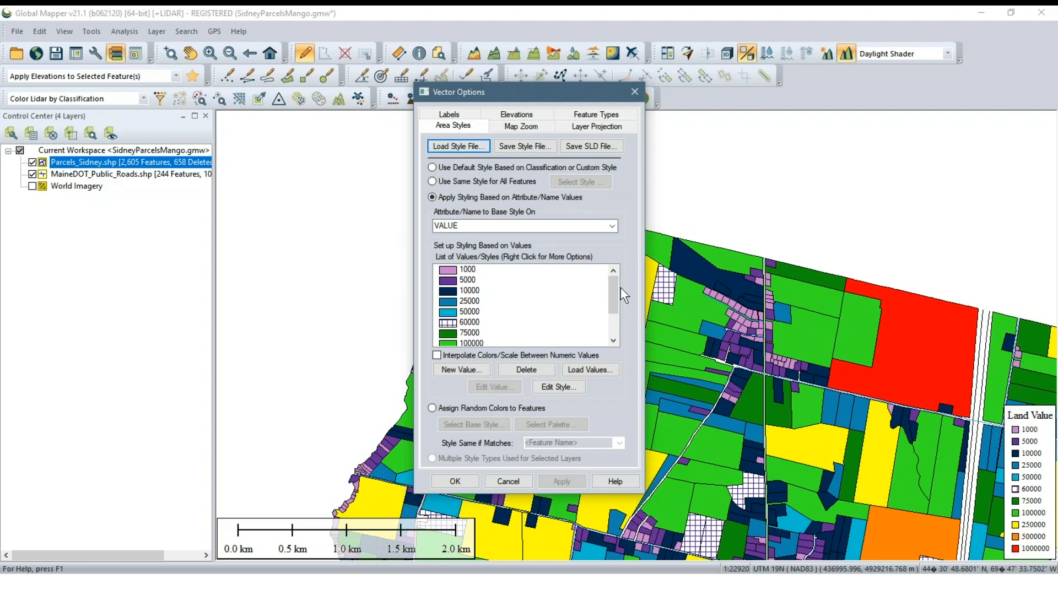
{"action": "mouse_move", "coordinate": [613, 292]}
{"action": "left_mouse_down"}
{"action": "mouse_move", "coordinate": [605, 306]}
{"action": "mouse_move", "coordinate": [607, 276]}
{"action": "left_mouse_up"}
{"action": "scroll", "coordinate": [468, 312], "scroll_direction": "down", "scroll_amount": 2}
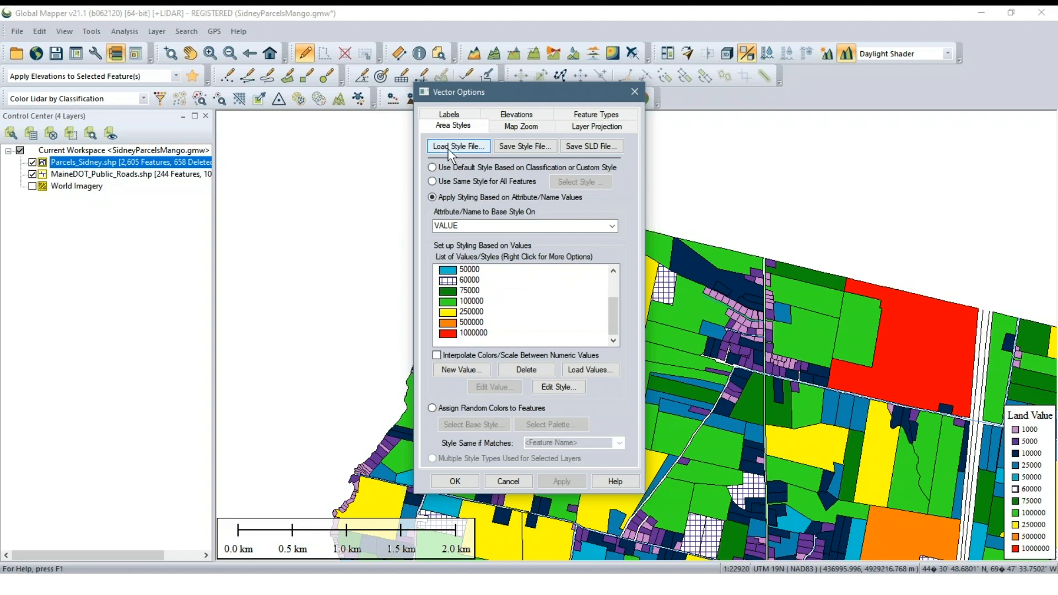
{"action": "left_click", "coordinate": [520, 147]}
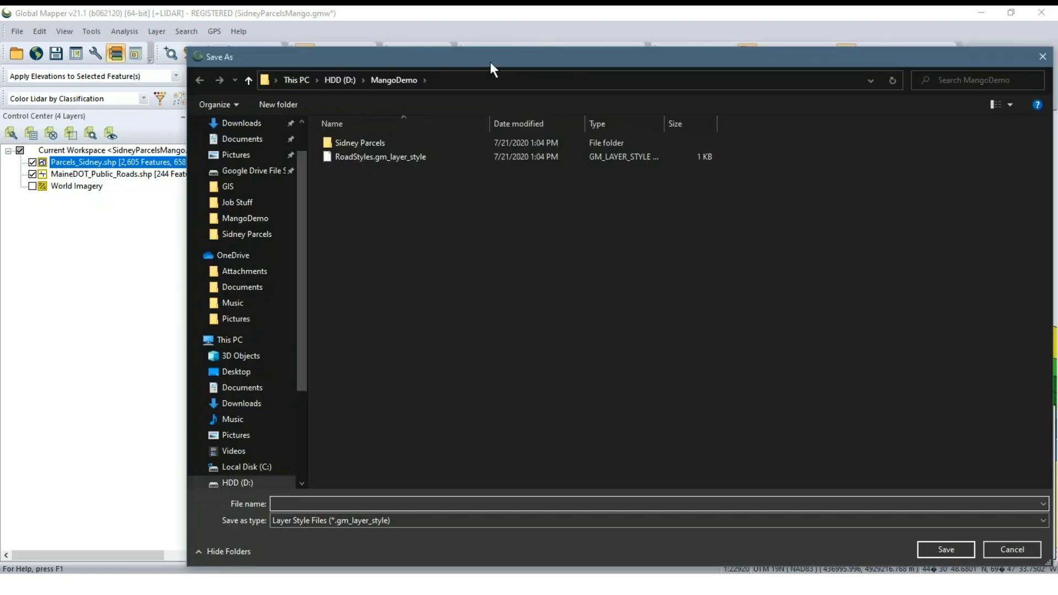
{"action": "left_click_drag", "start_coordinate": [490, 62], "coordinate": [438, 50]}
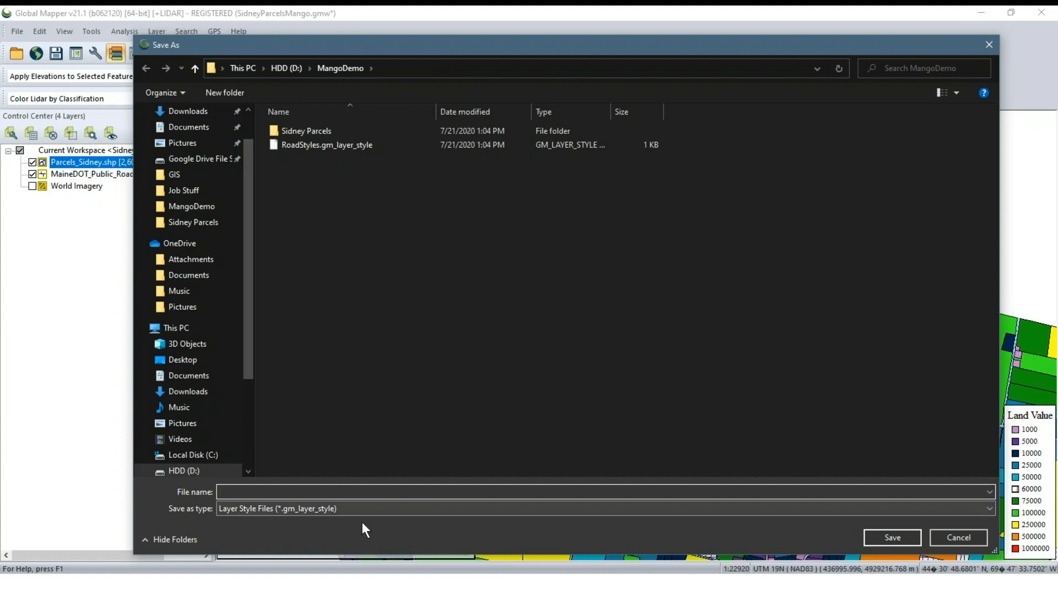
{"action": "left_click", "coordinate": [966, 541]}
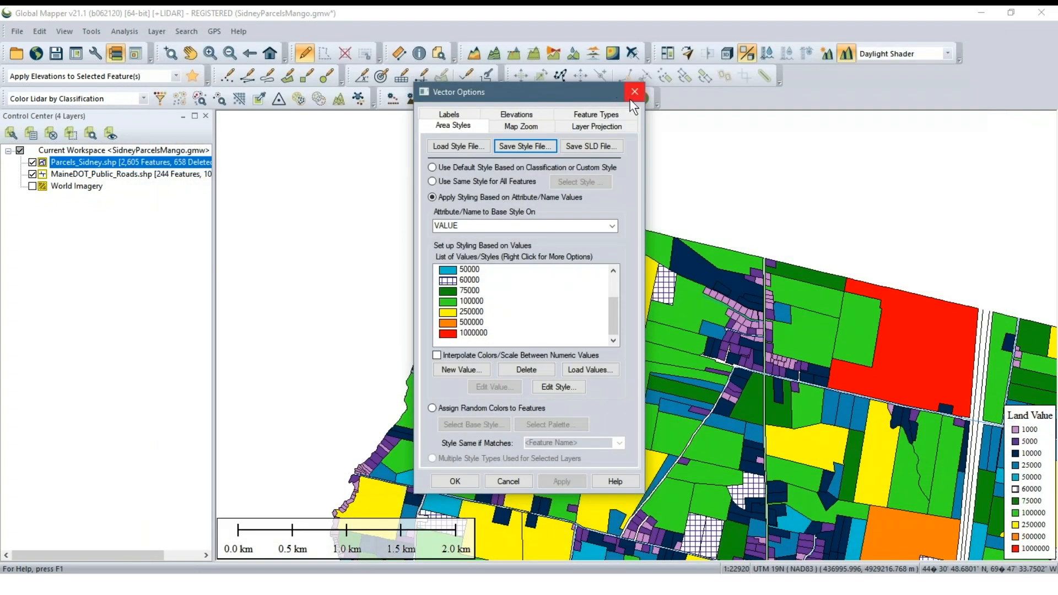
Examine the central Sidney parcels and roads against the Land Value legend at several zoom levels
{"action": "scroll", "coordinate": [628, 234], "scroll_direction": "down", "scroll_amount": 4}
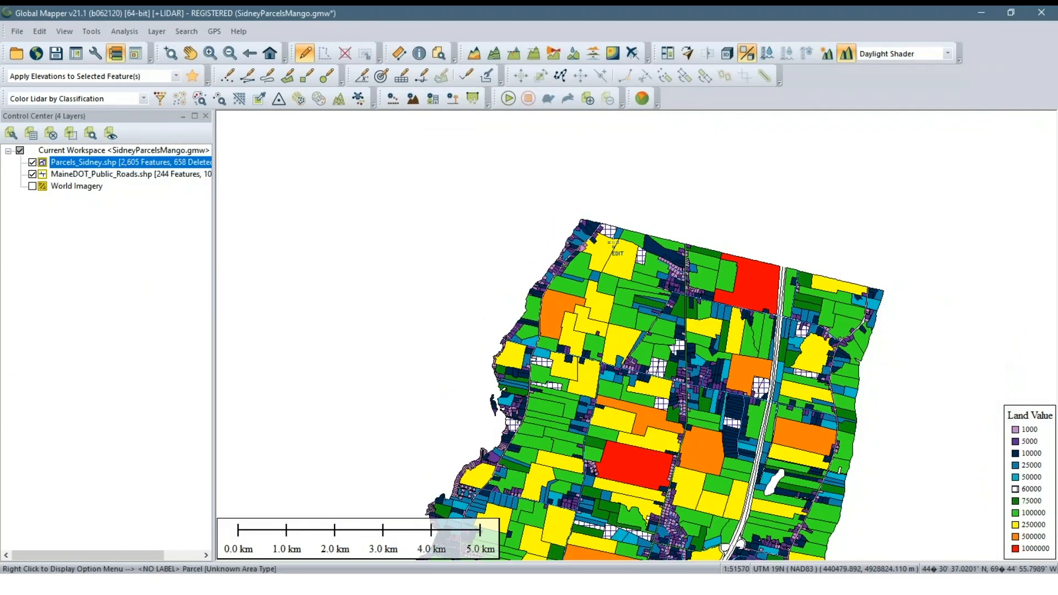
{"action": "scroll", "coordinate": [595, 355], "scroll_direction": "up", "scroll_amount": 2}
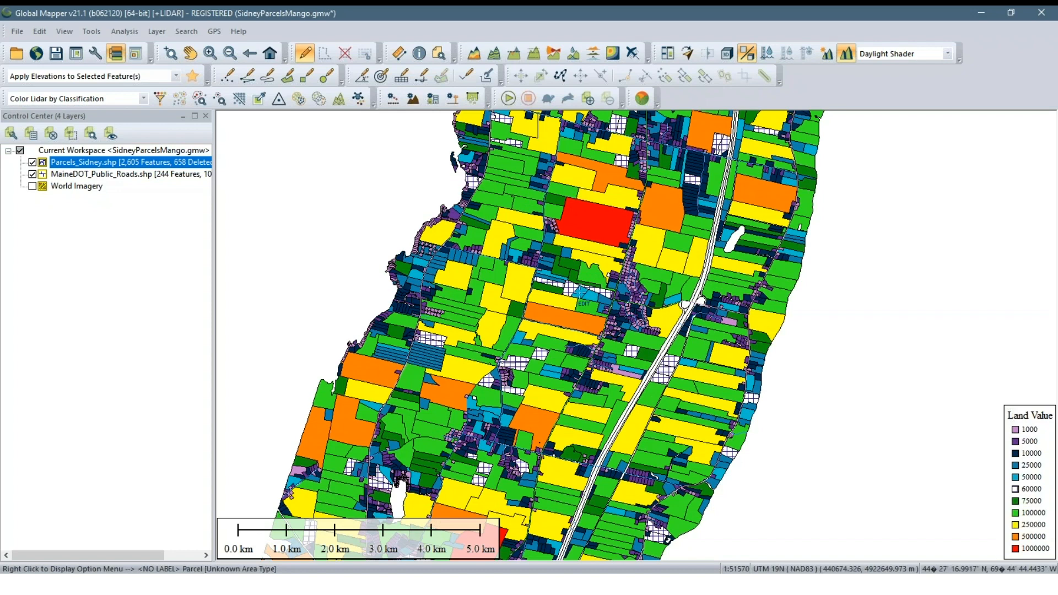
{"action": "left_click", "coordinate": [102, 233]}
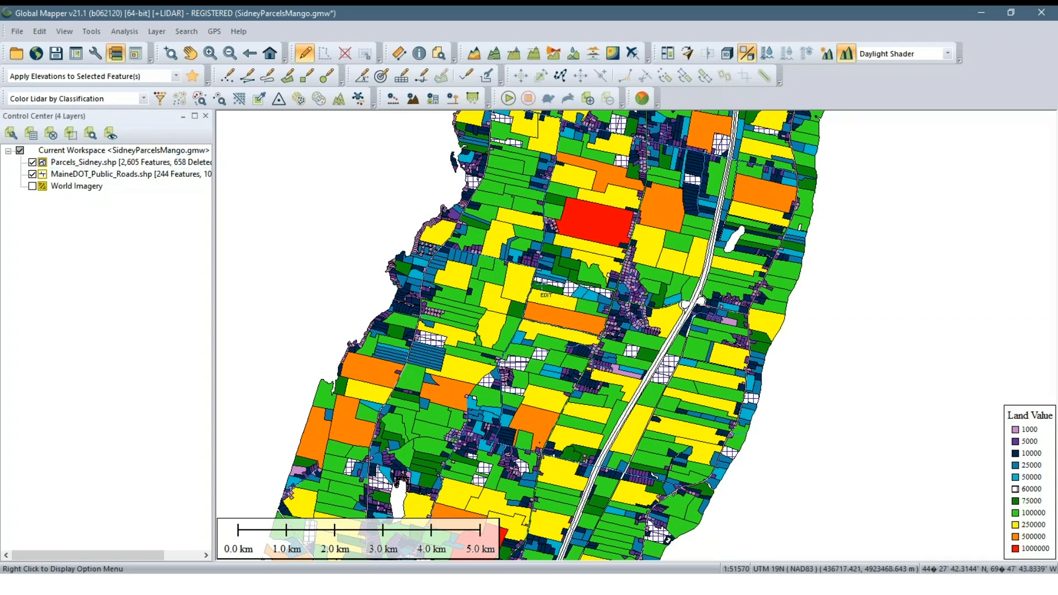
{"action": "scroll", "coordinate": [595, 297], "scroll_direction": "down", "scroll_amount": 2}
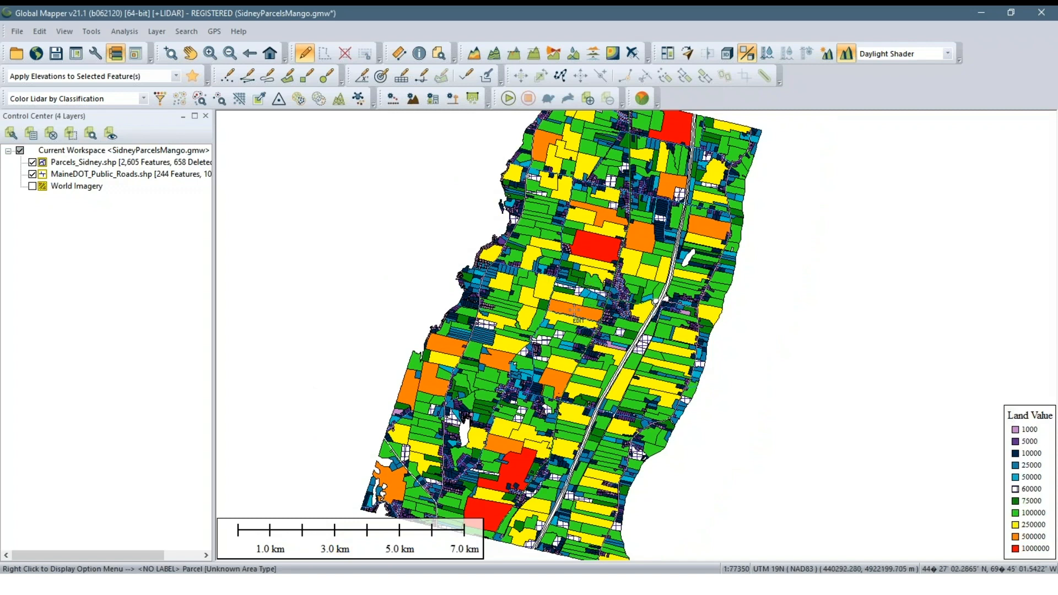
{"action": "left_click_drag", "start_coordinate": [570, 309], "coordinate": [569, 323]}
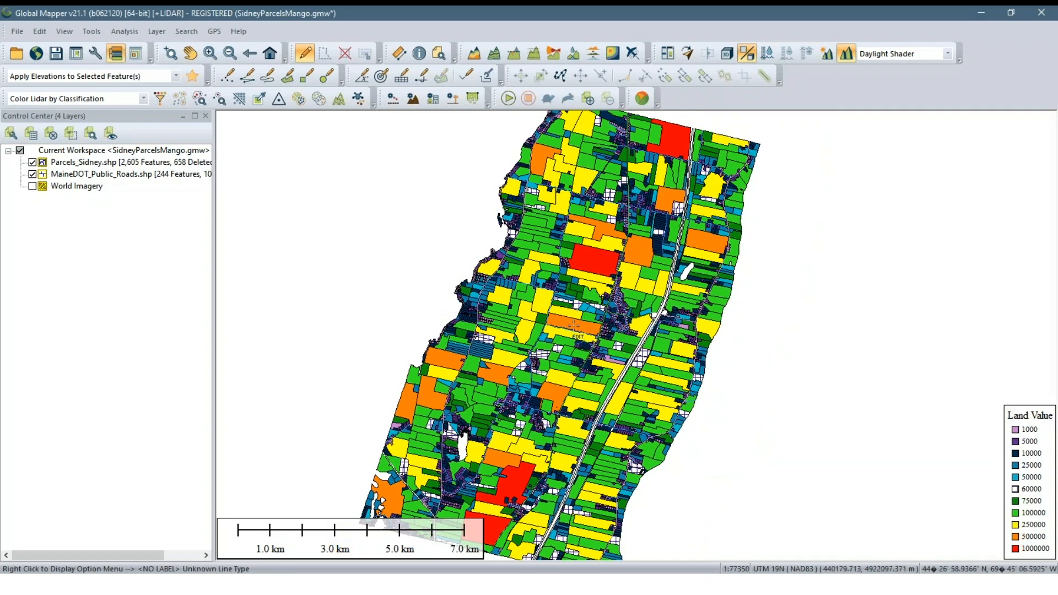
{"action": "scroll", "coordinate": [576, 325], "scroll_direction": "up", "scroll_amount": 2}
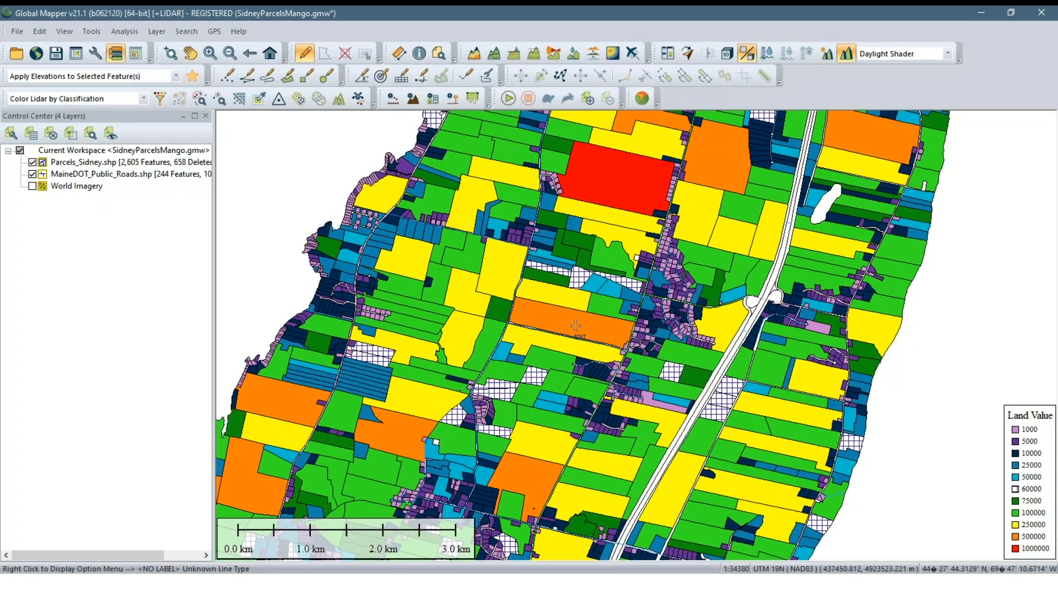
{"action": "mouse_move", "coordinate": [632, 584]}
{"action": "left_click", "coordinate": [674, 542]}
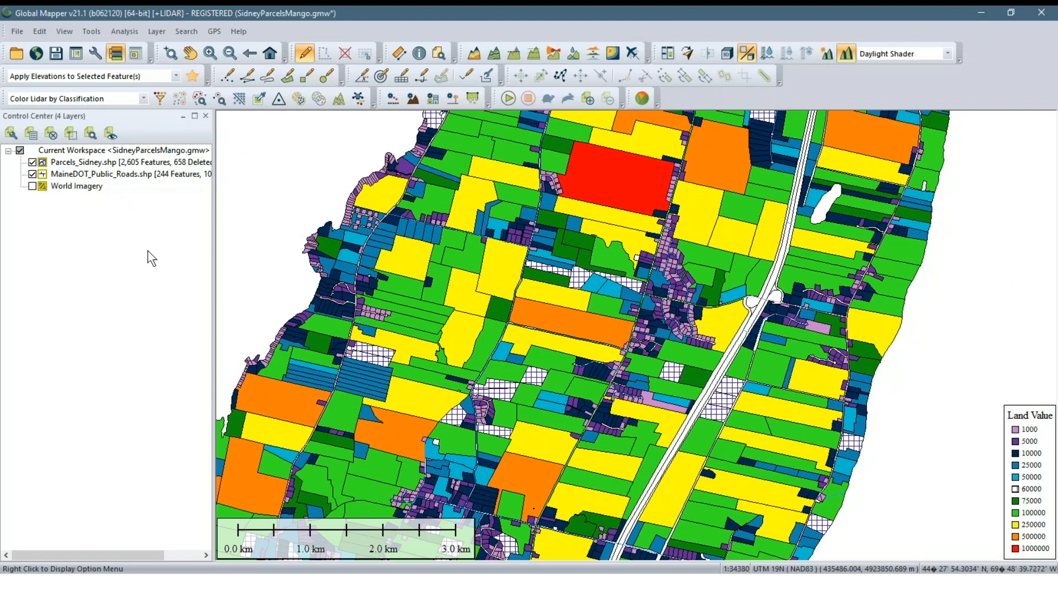
{"action": "scroll", "coordinate": [479, 243], "scroll_direction": "down", "scroll_amount": 1}
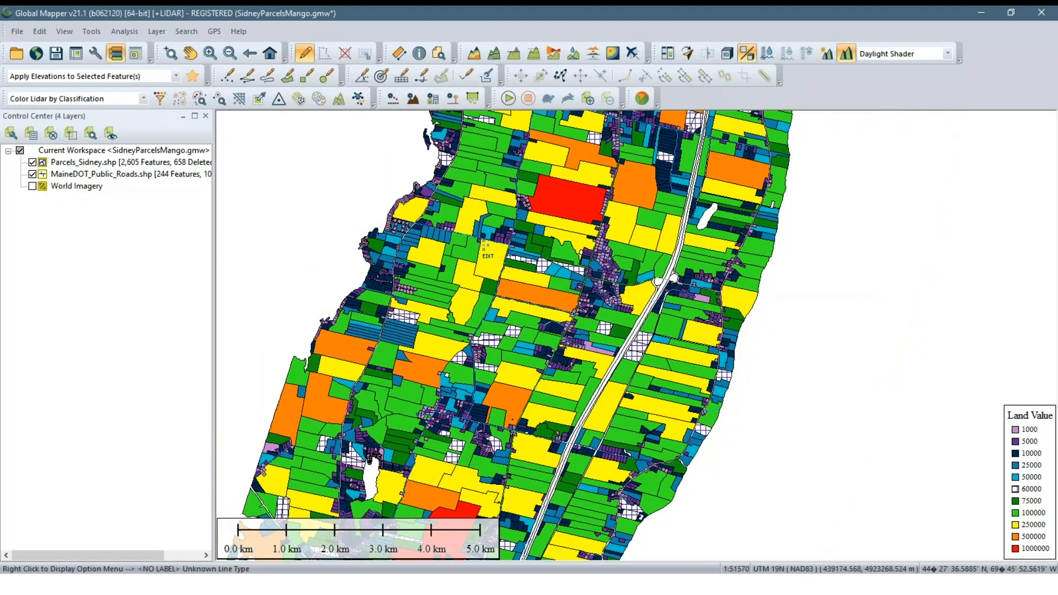
{"action": "scroll", "coordinate": [500, 277], "scroll_direction": "up", "scroll_amount": 2}
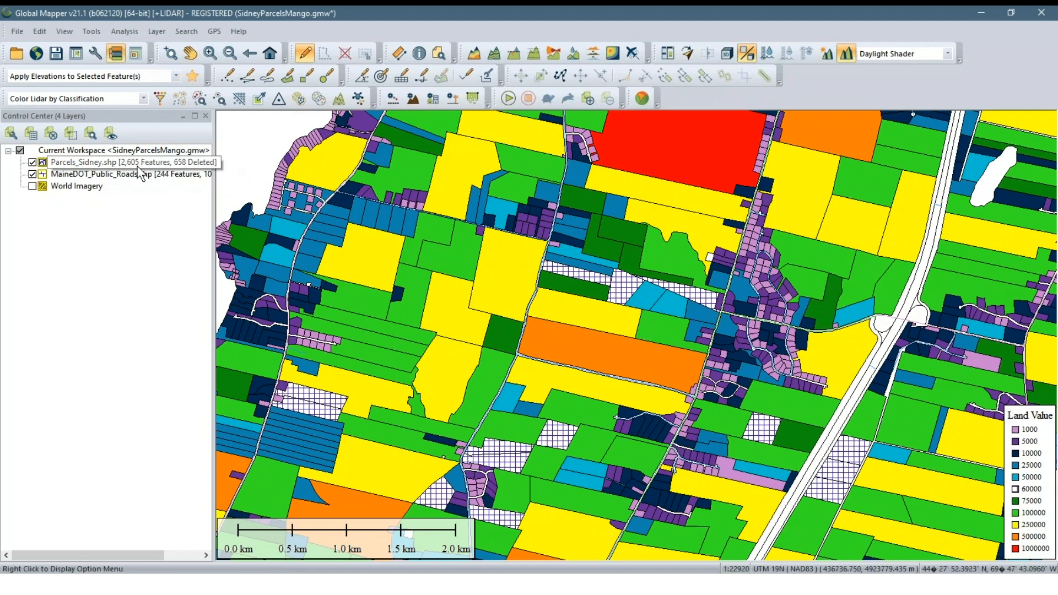
Set the Parcels_Sidney.shp layer labels to use the MAP_BK_LOT attribute value
{"action": "right_click", "coordinate": [78, 163]}
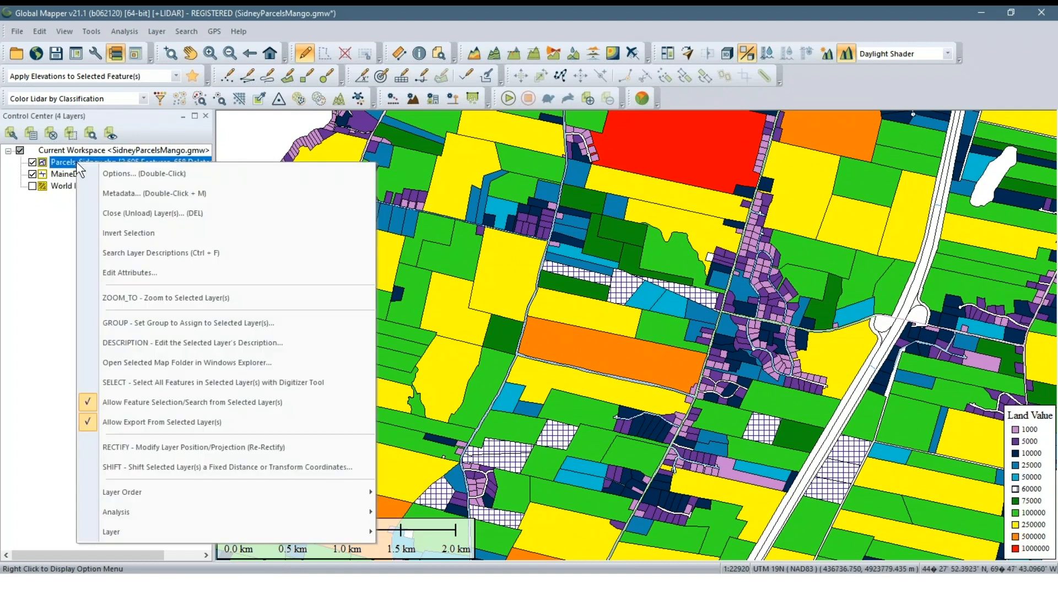
{"action": "left_click", "coordinate": [121, 173]}
{"action": "left_click_drag", "start_coordinate": [509, 88], "coordinate": [513, 109]}
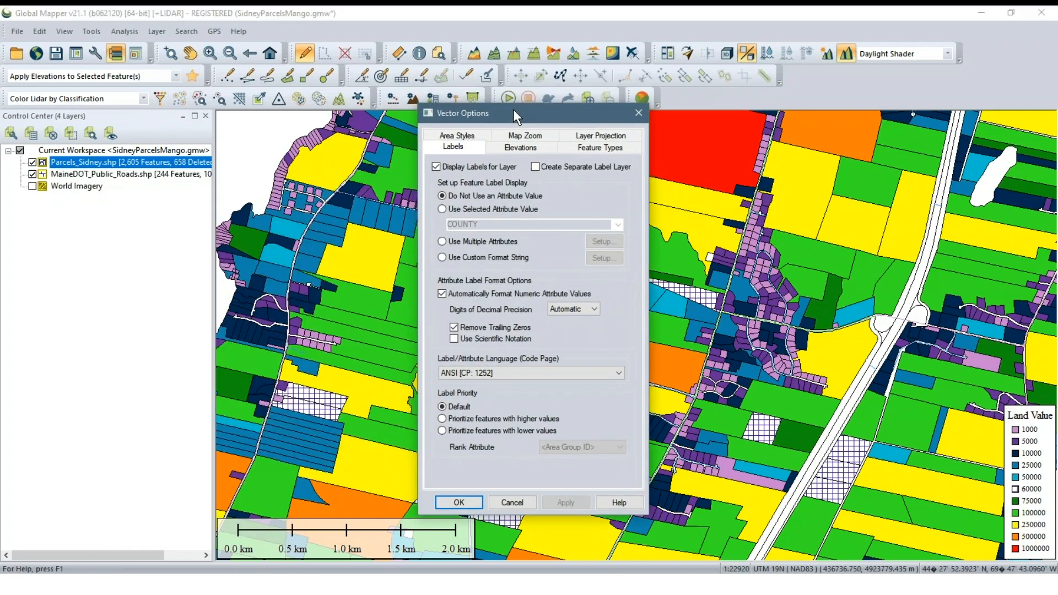
{"action": "left_click", "coordinate": [442, 209]}
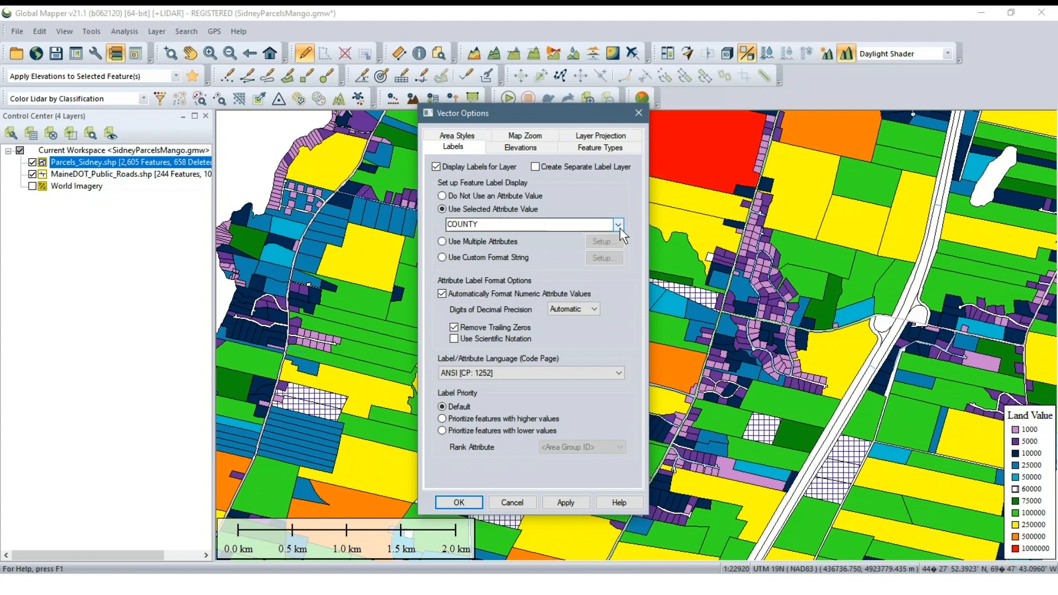
{"action": "left_click", "coordinate": [621, 223]}
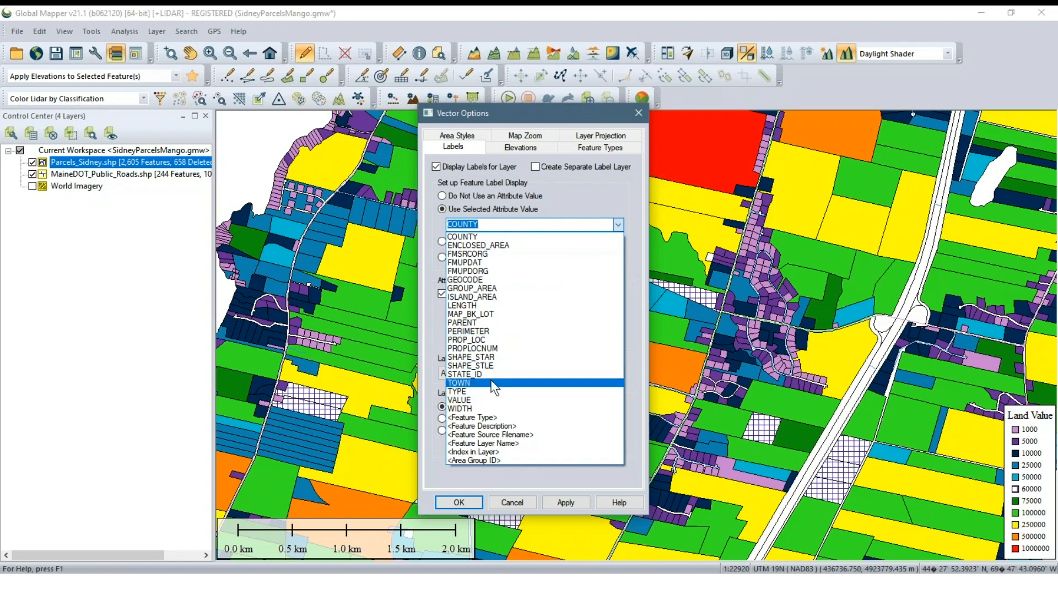
{"action": "left_click", "coordinate": [490, 315]}
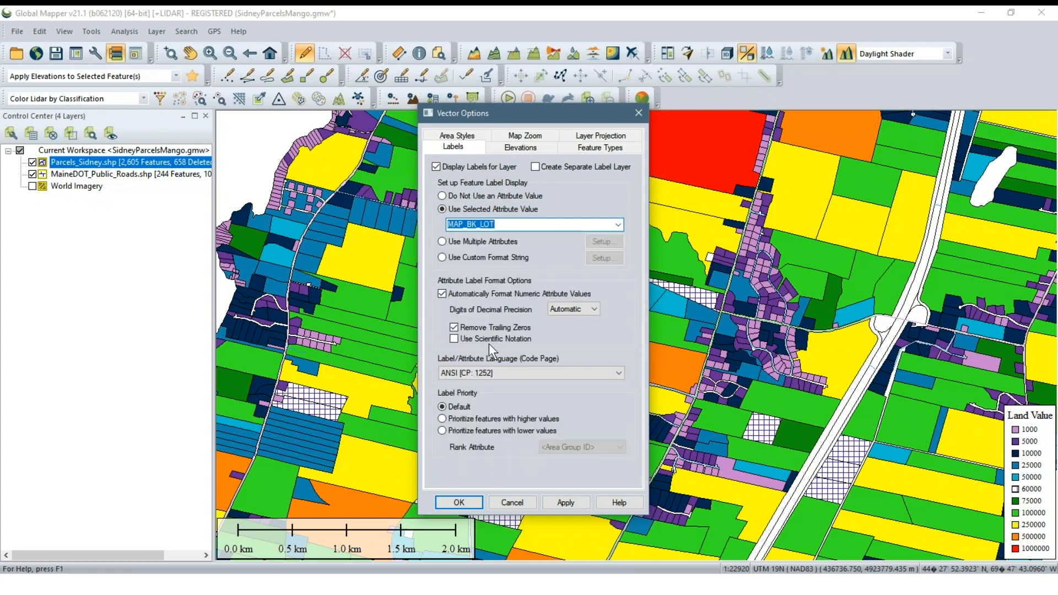
Apply the parcel label setting with the Replace option, copying the attribute value into the feature name, and close the layer options
{"action": "left_click", "coordinate": [568, 502]}
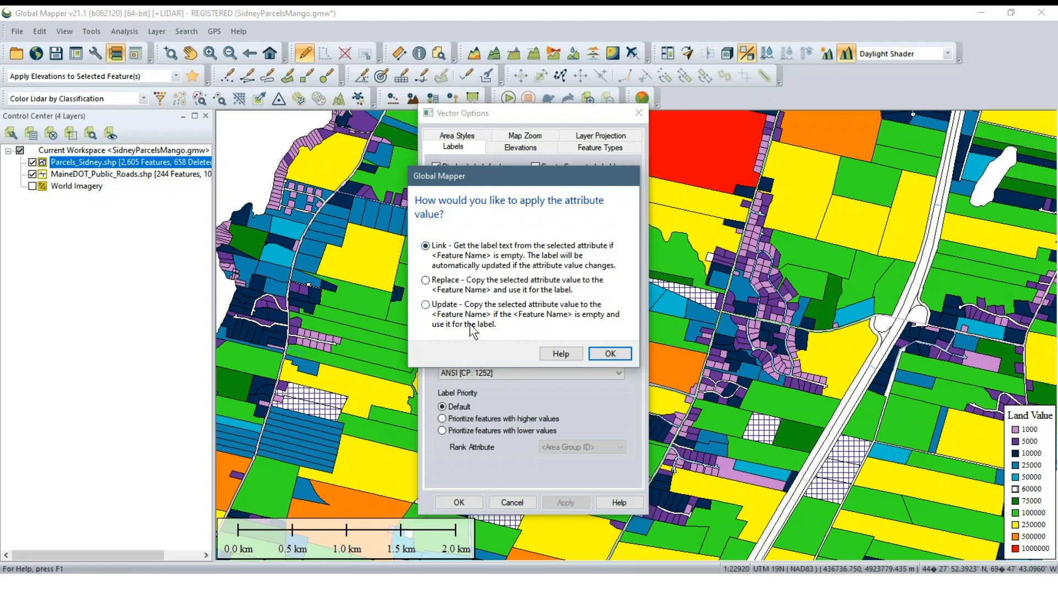
{"action": "left_click", "coordinate": [468, 284]}
{"action": "left_click", "coordinate": [609, 354]}
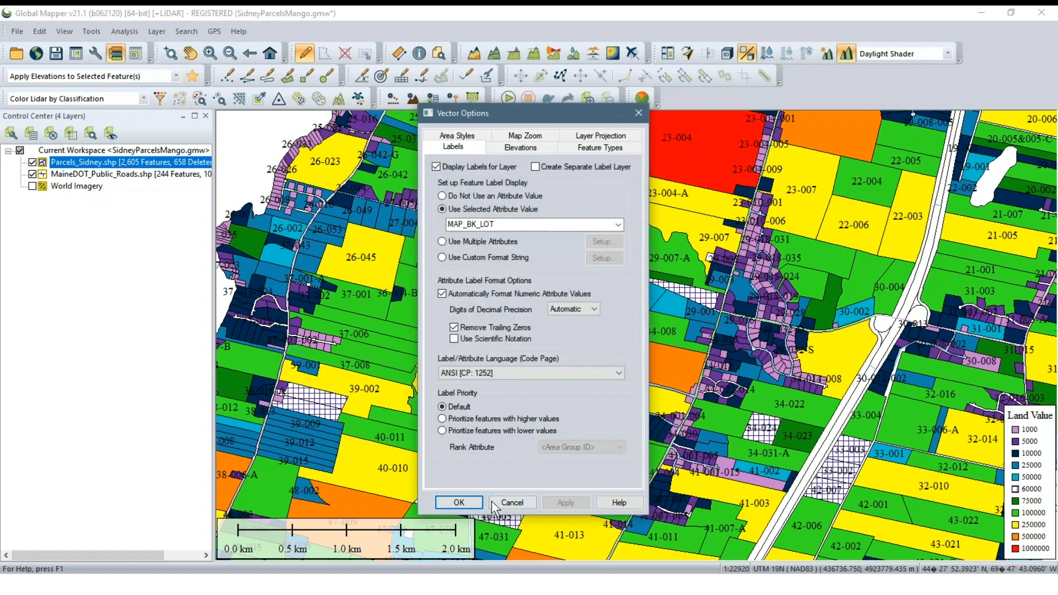
{"action": "left_click", "coordinate": [459, 502]}
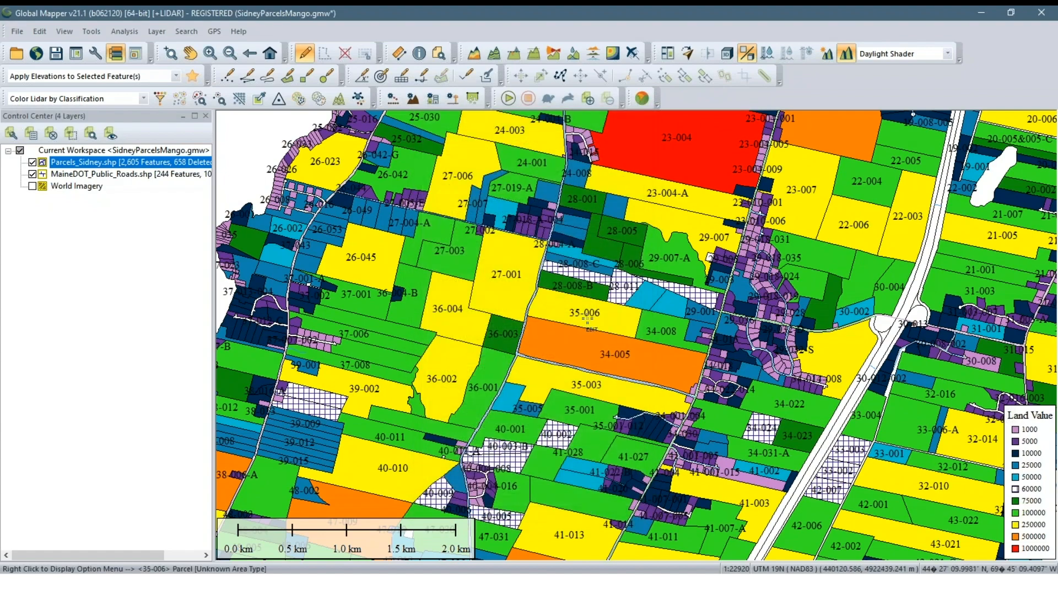
Examine the MAP_BK_LOT labels on the large parcels and the dense small lots at several zoom levels
{"action": "scroll", "coordinate": [551, 252], "scroll_direction": "up", "scroll_amount": 1}
{"action": "left_click_drag", "start_coordinate": [551, 257], "coordinate": [722, 425]}
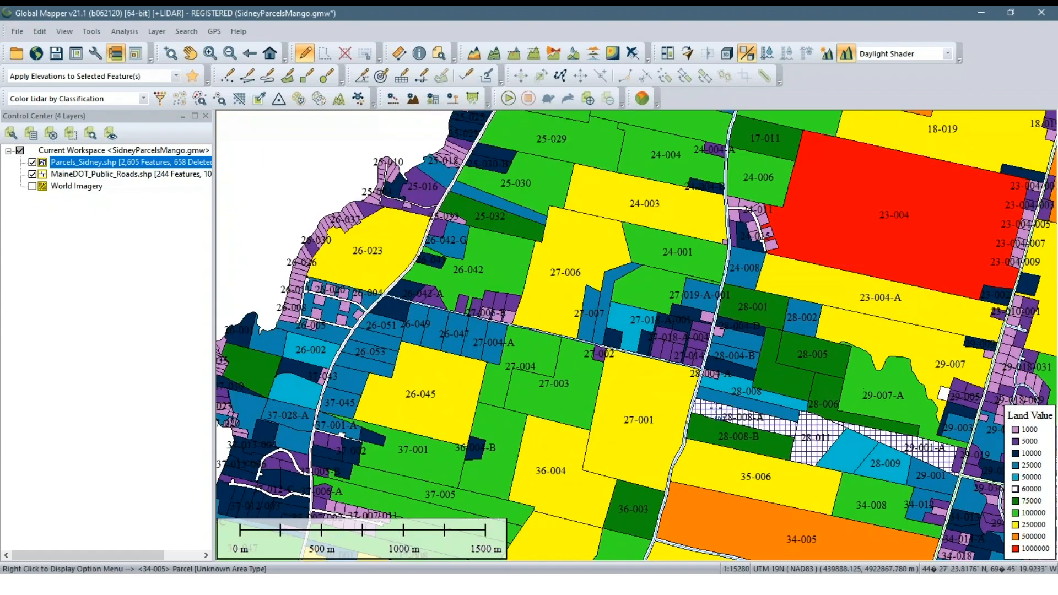
{"action": "left_click_drag", "start_coordinate": [630, 314], "coordinate": [368, 211]}
{"action": "scroll", "coordinate": [511, 269], "scroll_direction": "up", "scroll_amount": 1}
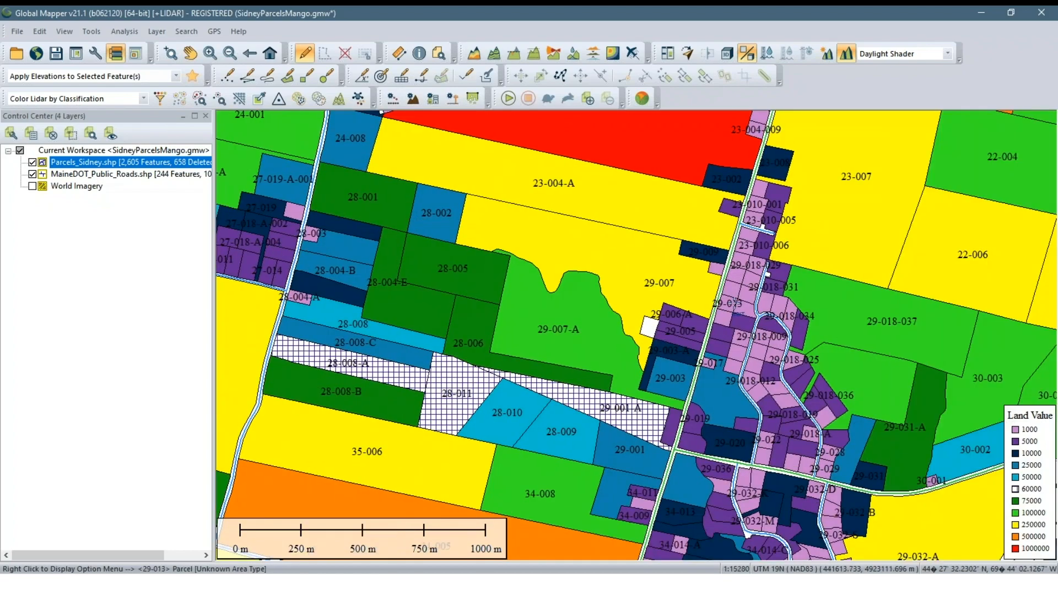
{"action": "scroll", "coordinate": [736, 313], "scroll_direction": "down", "scroll_amount": 2}
{"action": "scroll", "coordinate": [736, 313], "scroll_direction": "down", "scroll_amount": 1}
{"action": "scroll", "coordinate": [738, 313], "scroll_direction": "up", "scroll_amount": 2}
{"action": "left_click_drag", "start_coordinate": [712, 295], "coordinate": [559, 281]}
{"action": "scroll", "coordinate": [559, 281], "scroll_direction": "up", "scroll_amount": 1}
{"action": "scroll", "coordinate": [610, 279], "scroll_direction": "down", "scroll_amount": 1}
{"action": "scroll", "coordinate": [610, 284], "scroll_direction": "up", "scroll_amount": 1}
{"action": "scroll", "coordinate": [610, 283], "scroll_direction": "up", "scroll_amount": 1}
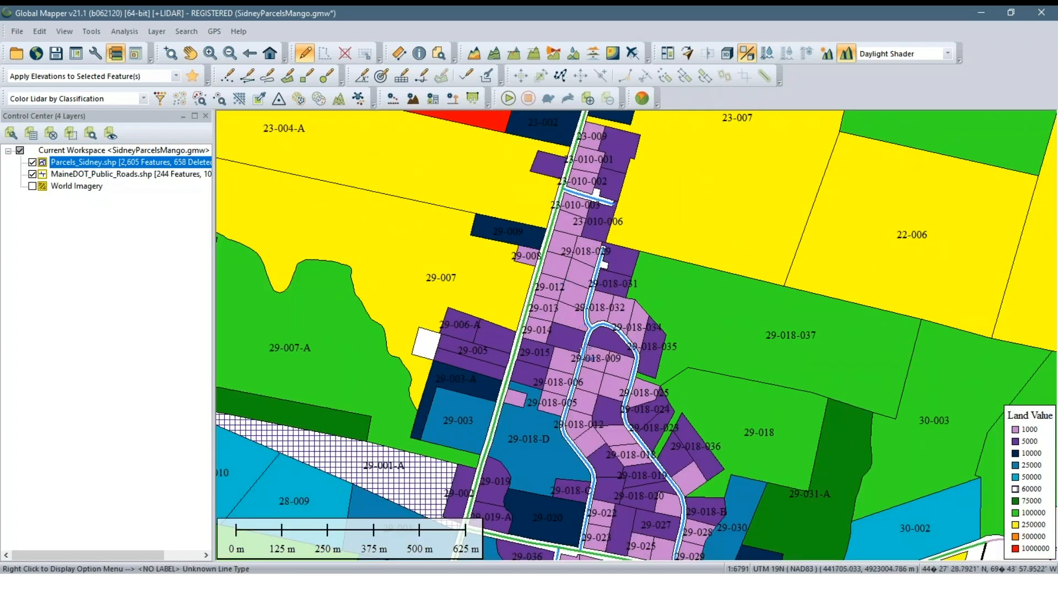
{"action": "scroll", "coordinate": [578, 343], "scroll_direction": "up", "scroll_amount": 1}
{"action": "scroll", "coordinate": [558, 331], "scroll_direction": "up", "scroll_amount": 1}
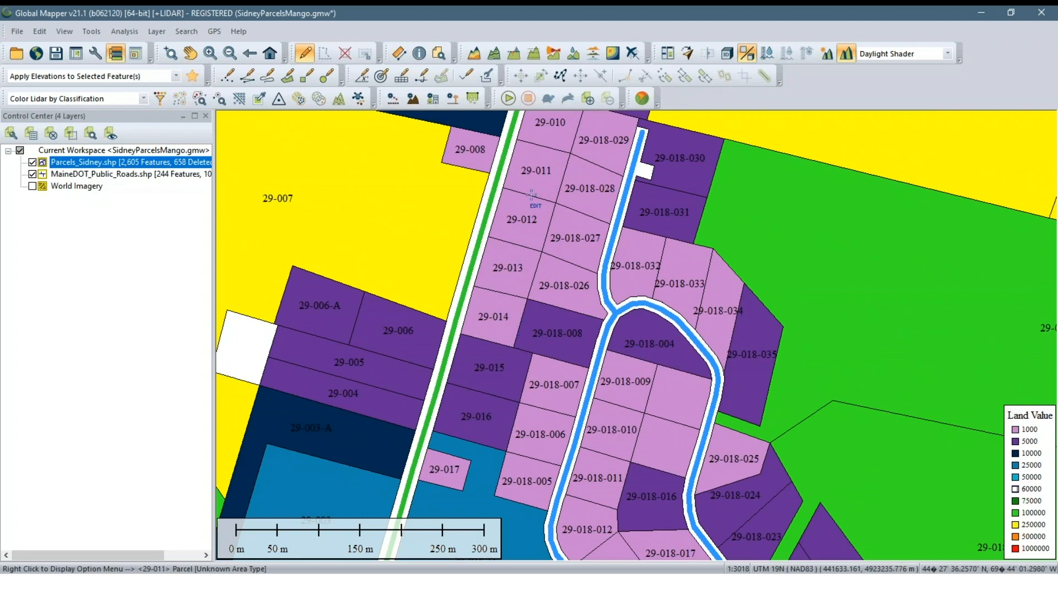
{"action": "scroll", "coordinate": [551, 433], "scroll_direction": "down", "scroll_amount": 1}
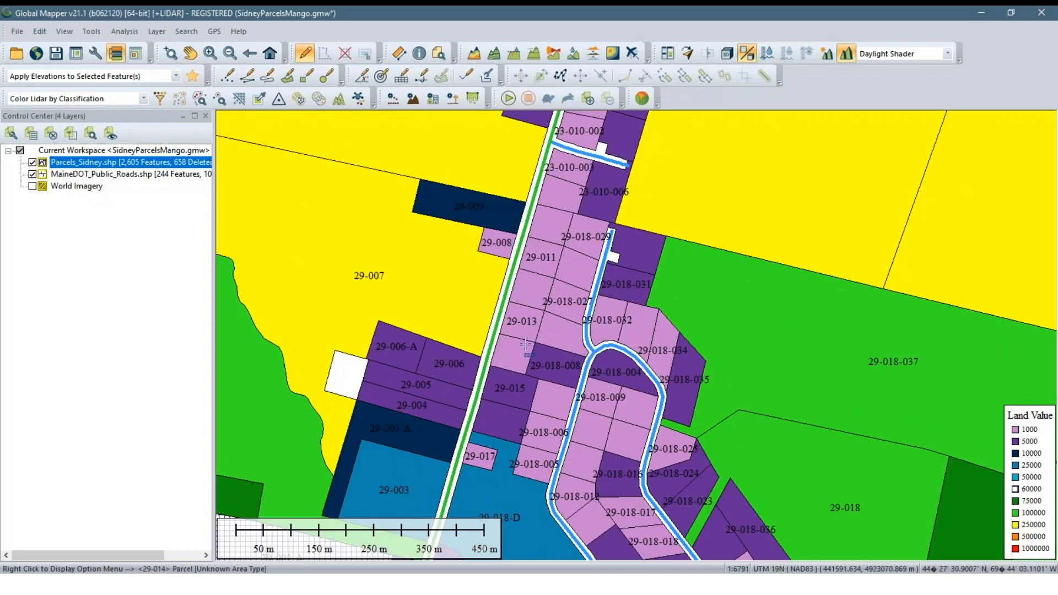
{"action": "scroll", "coordinate": [519, 351], "scroll_direction": "down", "scroll_amount": 1}
{"action": "scroll", "coordinate": [519, 350], "scroll_direction": "down", "scroll_amount": 1}
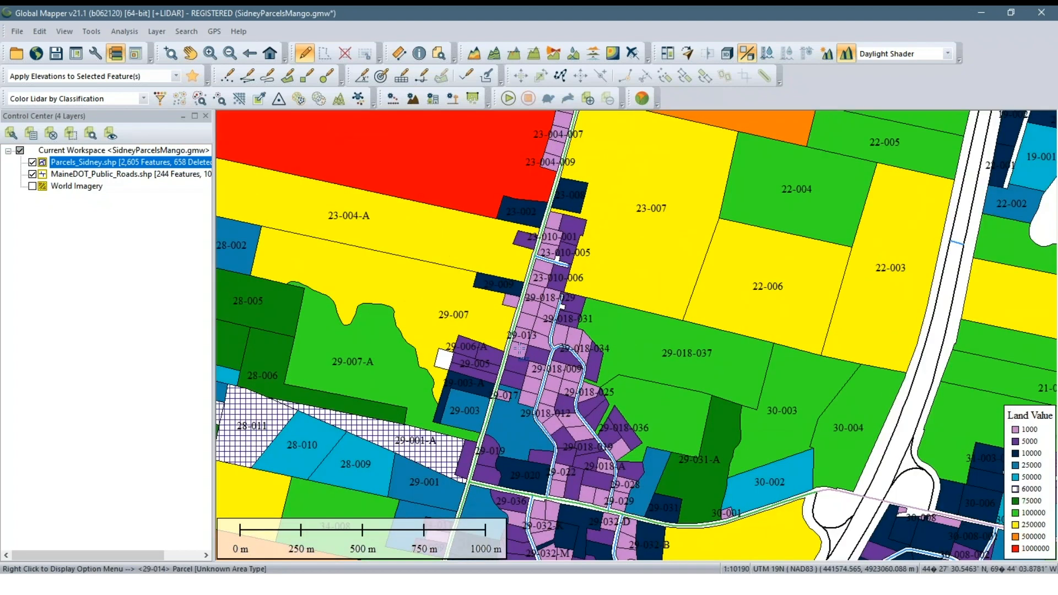
{"action": "scroll", "coordinate": [519, 348], "scroll_direction": "up", "scroll_amount": 1}
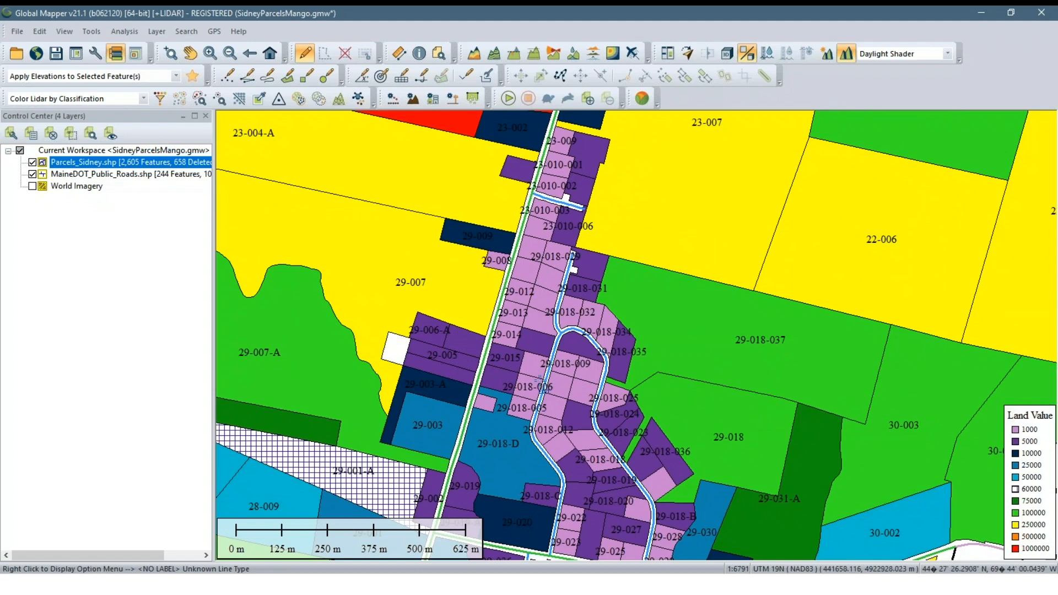
{"action": "scroll", "coordinate": [518, 326], "scroll_direction": "up", "scroll_amount": 1}
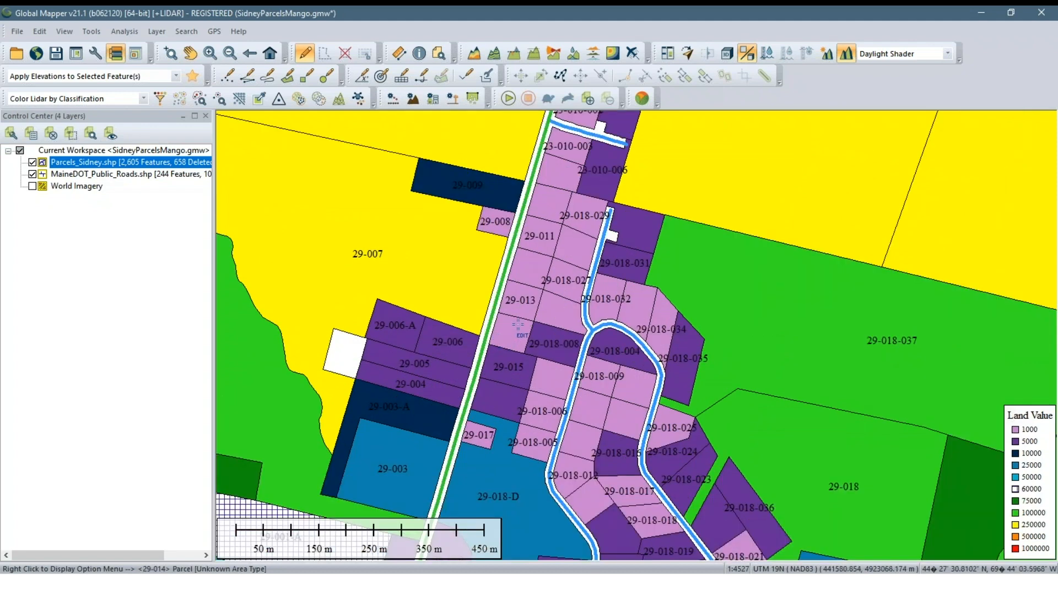
{"action": "scroll", "coordinate": [518, 326], "scroll_direction": "down", "scroll_amount": 1}
{"action": "scroll", "coordinate": [516, 324], "scroll_direction": "up", "scroll_amount": 1}
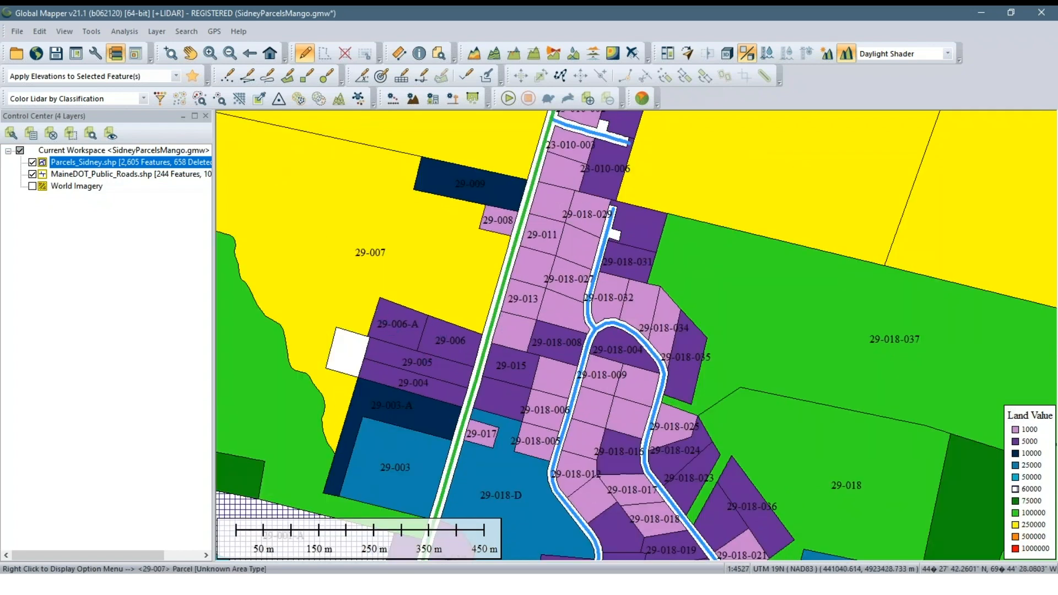
Turn on Display all labels in the Vector Display label configuration
{"action": "left_click", "coordinate": [92, 55]}
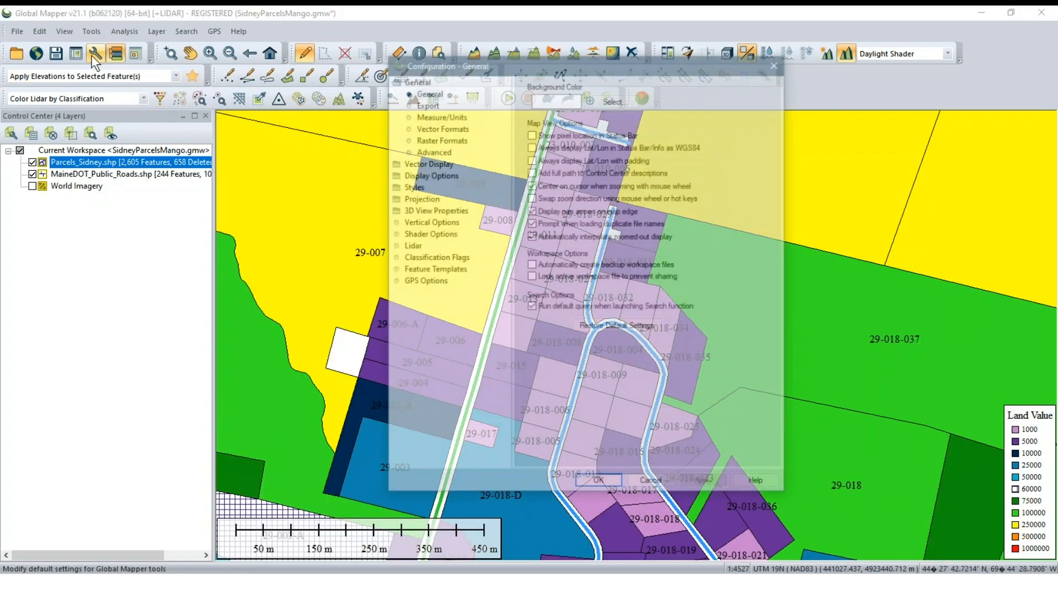
{"action": "left_click_drag", "start_coordinate": [434, 63], "coordinate": [180, 70]}
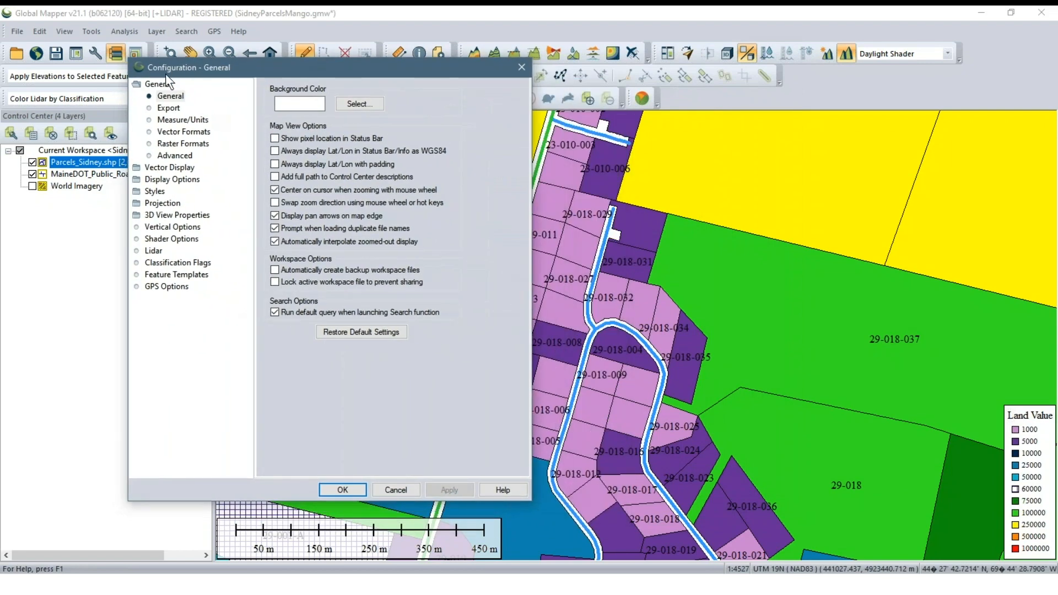
{"action": "left_click", "coordinate": [163, 168]}
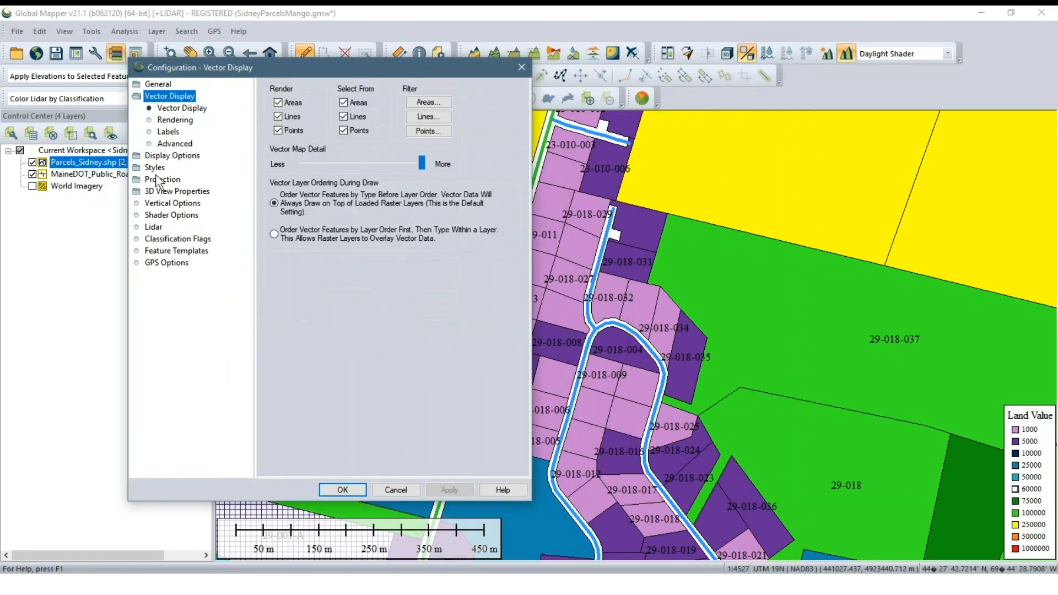
{"action": "left_click", "coordinate": [161, 133]}
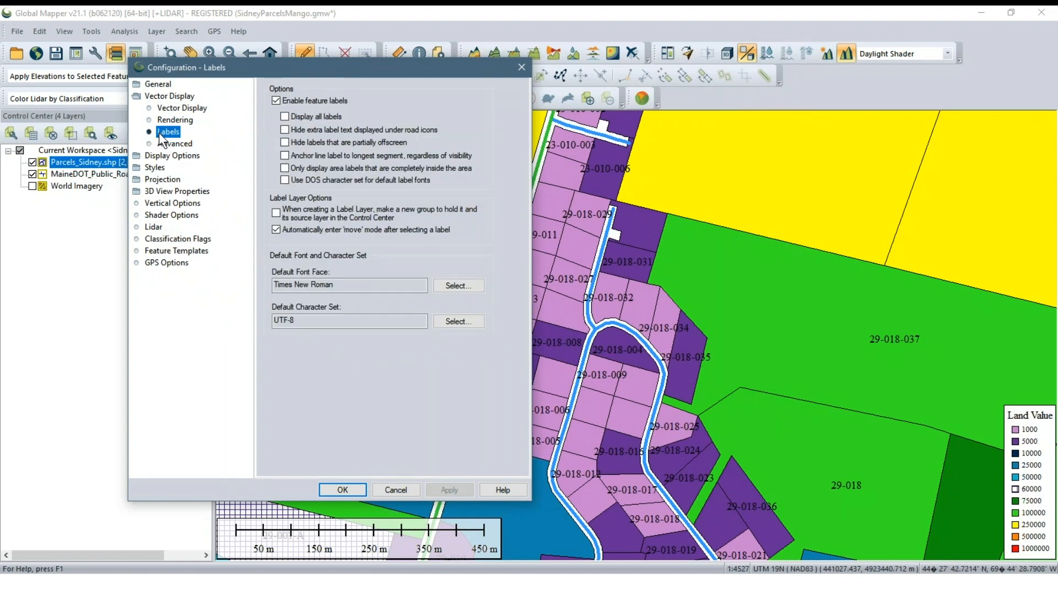
{"action": "left_click", "coordinate": [284, 116]}
{"action": "left_click", "coordinate": [461, 490]}
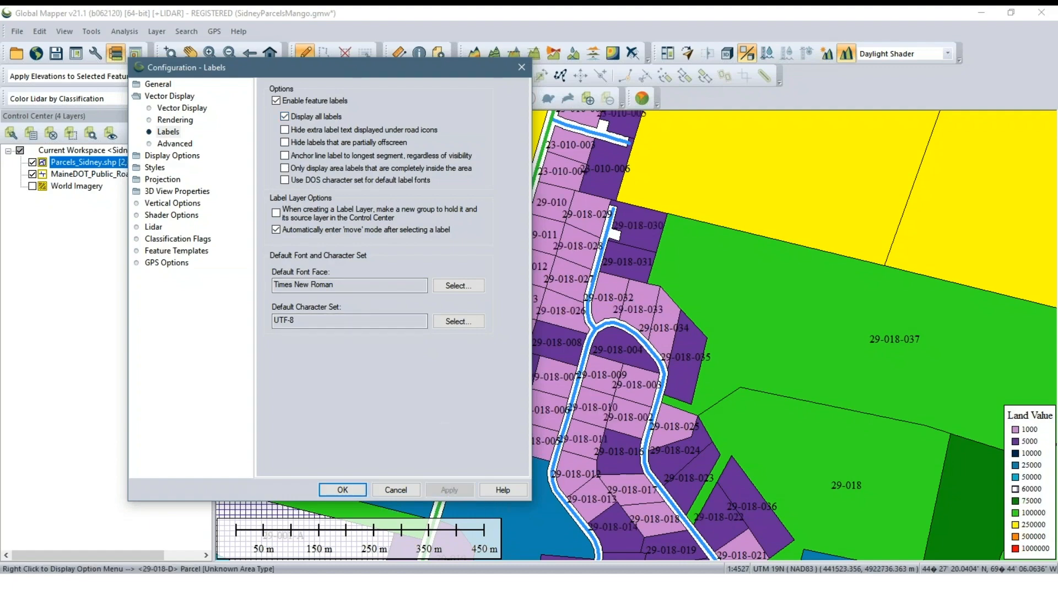
{"action": "left_click", "coordinate": [357, 488]}
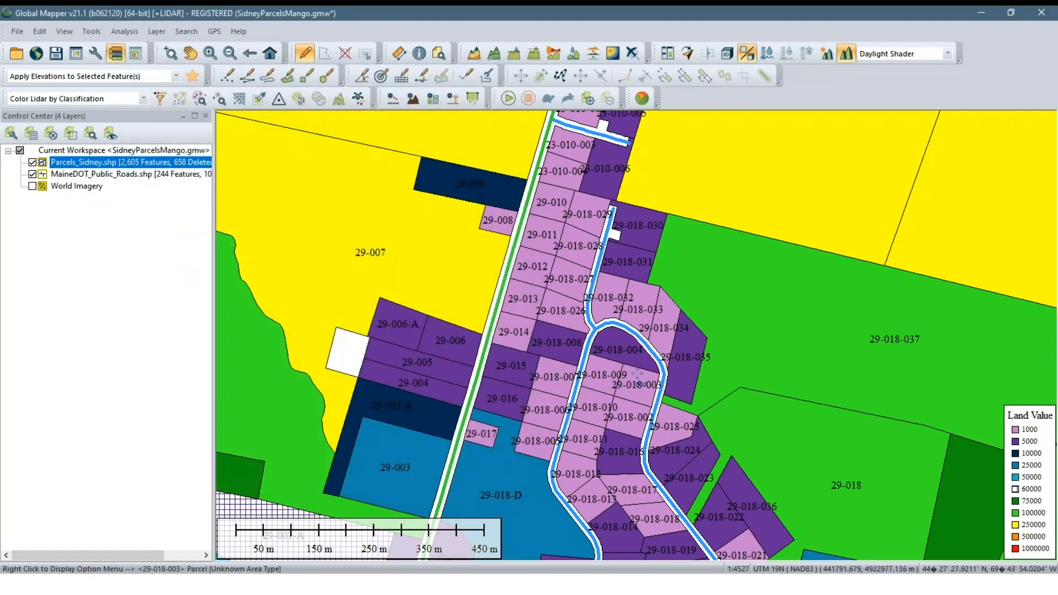
Check the label crowding at wider map scales and turn Display all labels back off in the configuration
{"action": "scroll", "coordinate": [637, 375], "scroll_direction": "down", "scroll_amount": 2}
{"action": "scroll", "coordinate": [637, 375], "scroll_direction": "down", "scroll_amount": 5}
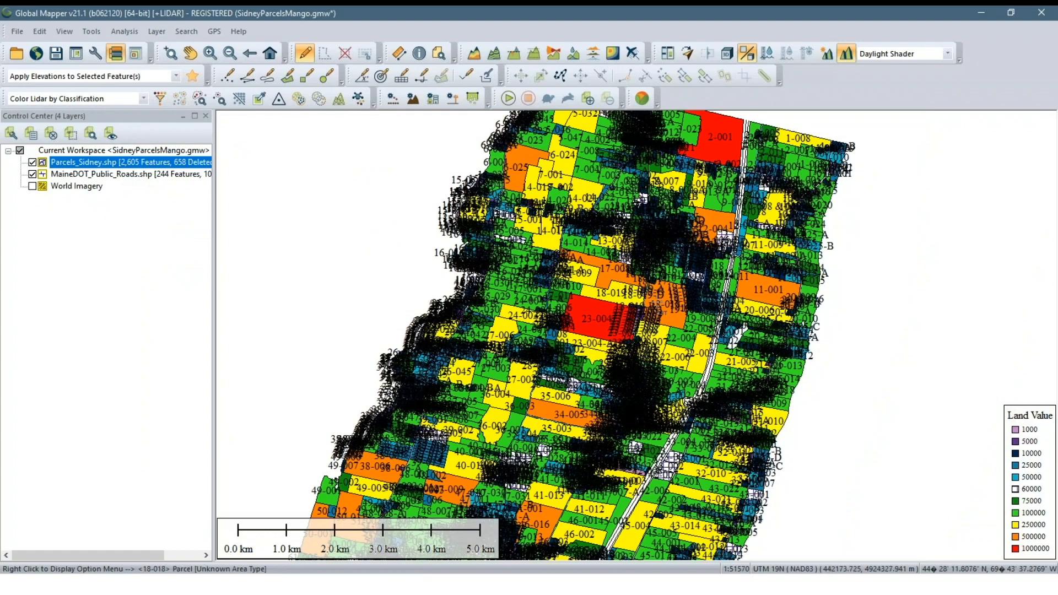
{"action": "scroll", "coordinate": [645, 397], "scroll_direction": "up", "scroll_amount": 2}
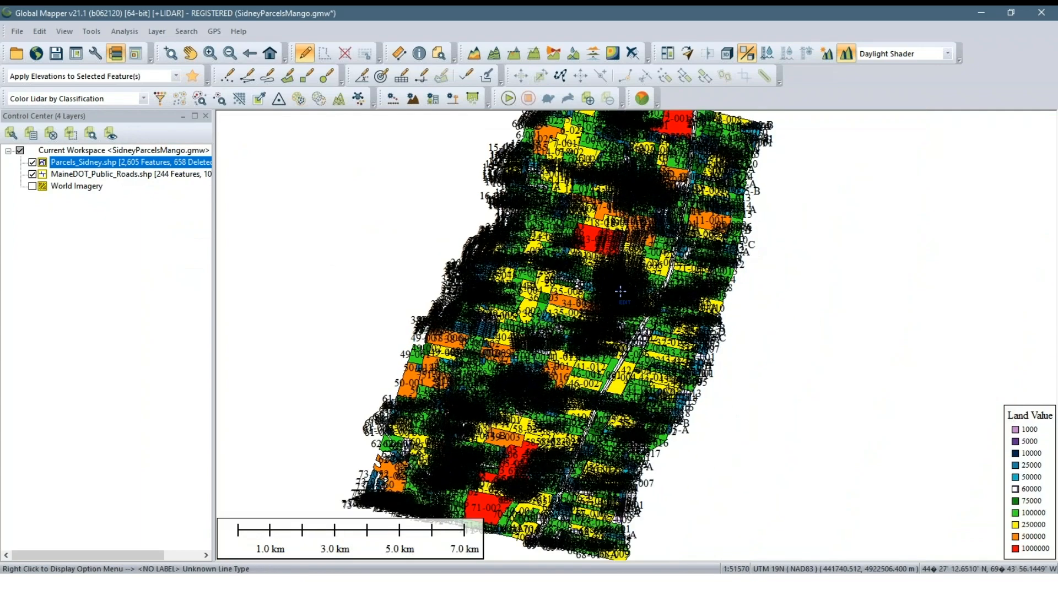
{"action": "scroll", "coordinate": [621, 293], "scroll_direction": "up", "scroll_amount": 3}
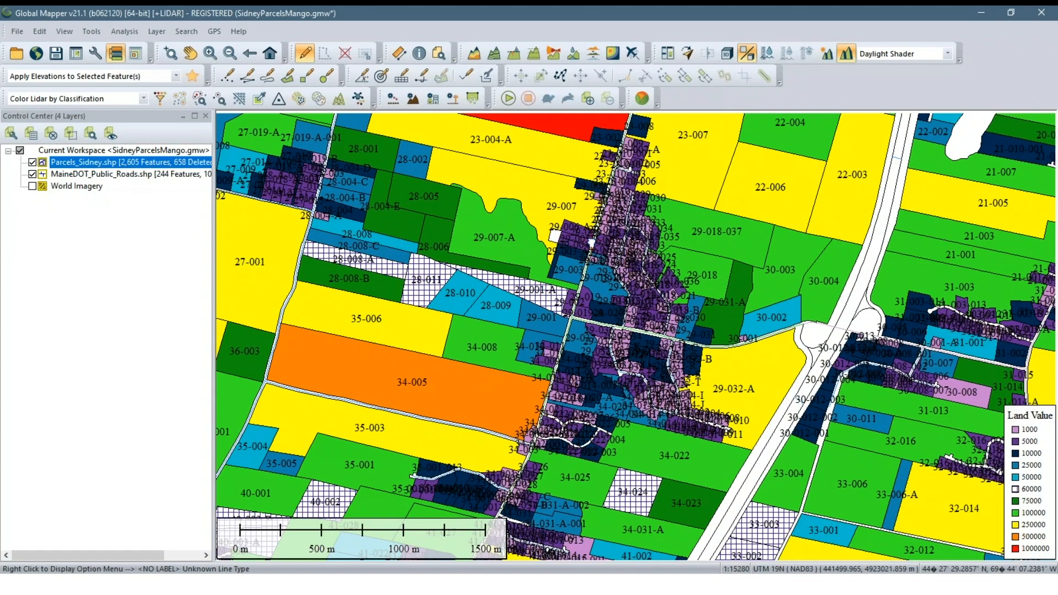
{"action": "scroll", "coordinate": [609, 258], "scroll_direction": "up", "scroll_amount": 1}
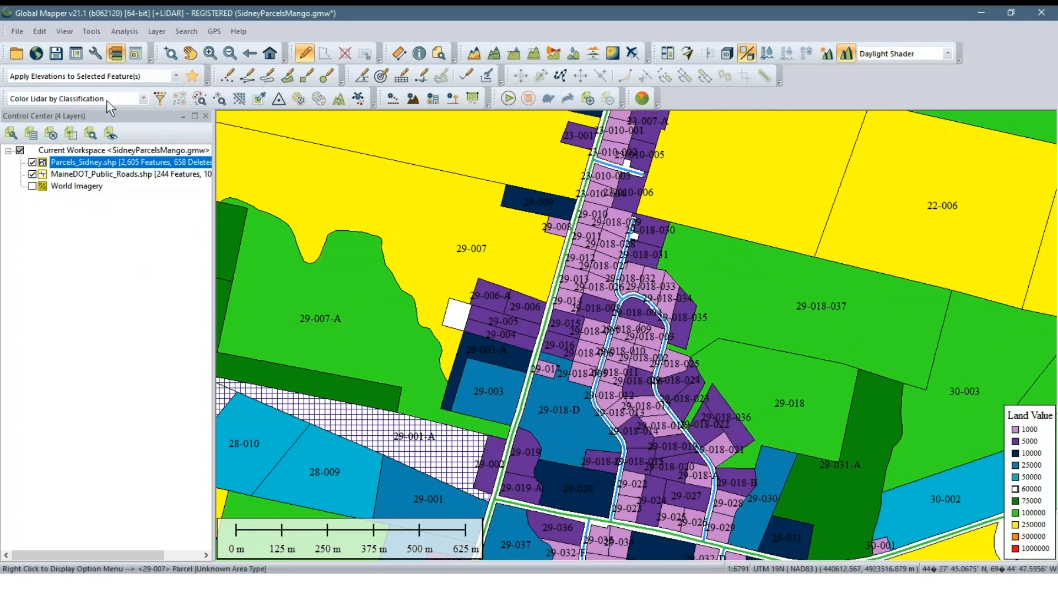
{"action": "left_click", "coordinate": [93, 51]}
{"action": "left_click", "coordinate": [541, 112]}
{"action": "left_click", "coordinate": [540, 111]}
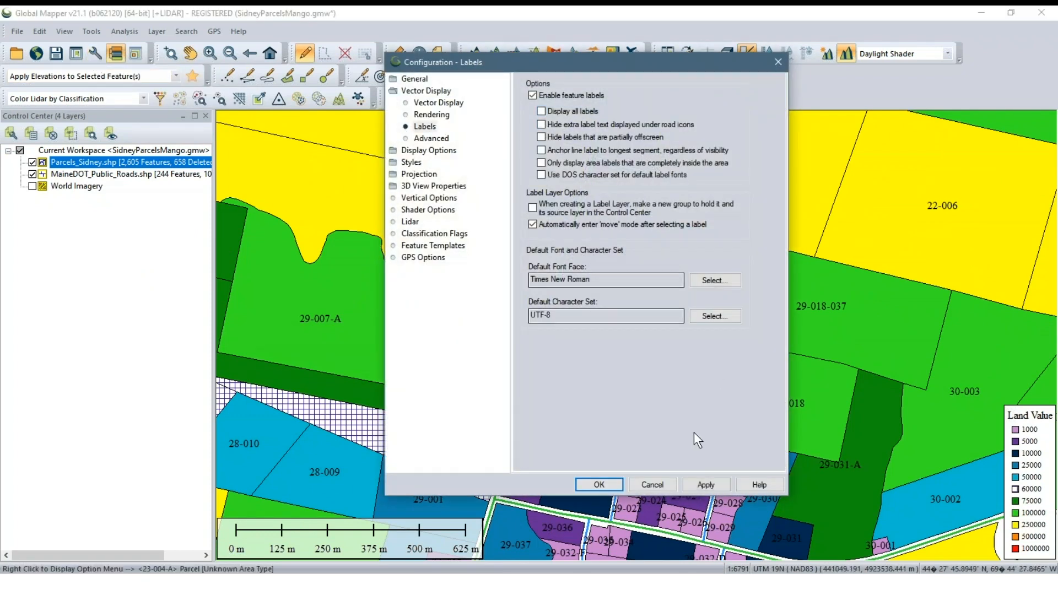
{"action": "left_click", "coordinate": [700, 484]}
{"action": "left_click", "coordinate": [599, 485]}
Create a separate label layer from the Parcels_Sidney.shp labels through the layer's options
{"action": "scroll", "coordinate": [642, 367], "scroll_direction": "up", "scroll_amount": 2}
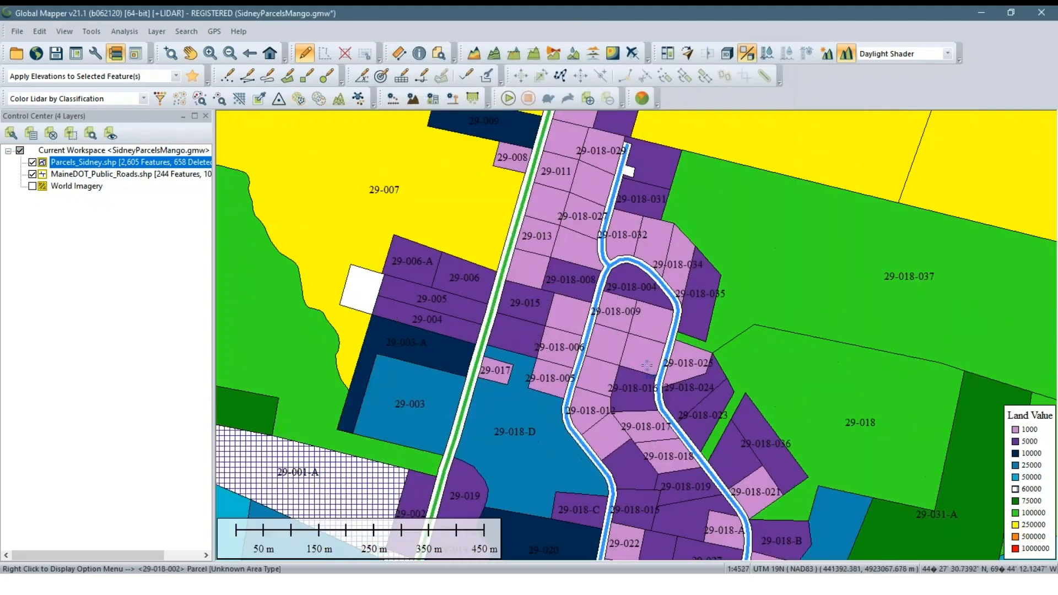
{"action": "left_click_drag", "start_coordinate": [558, 310], "coordinate": [580, 342]}
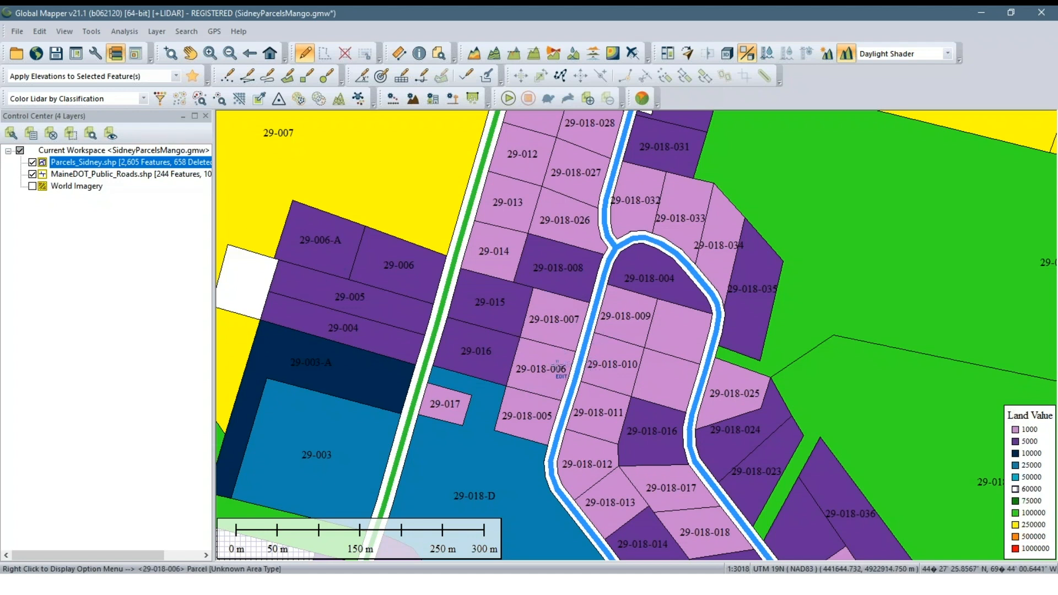
{"action": "left_click", "coordinate": [85, 248]}
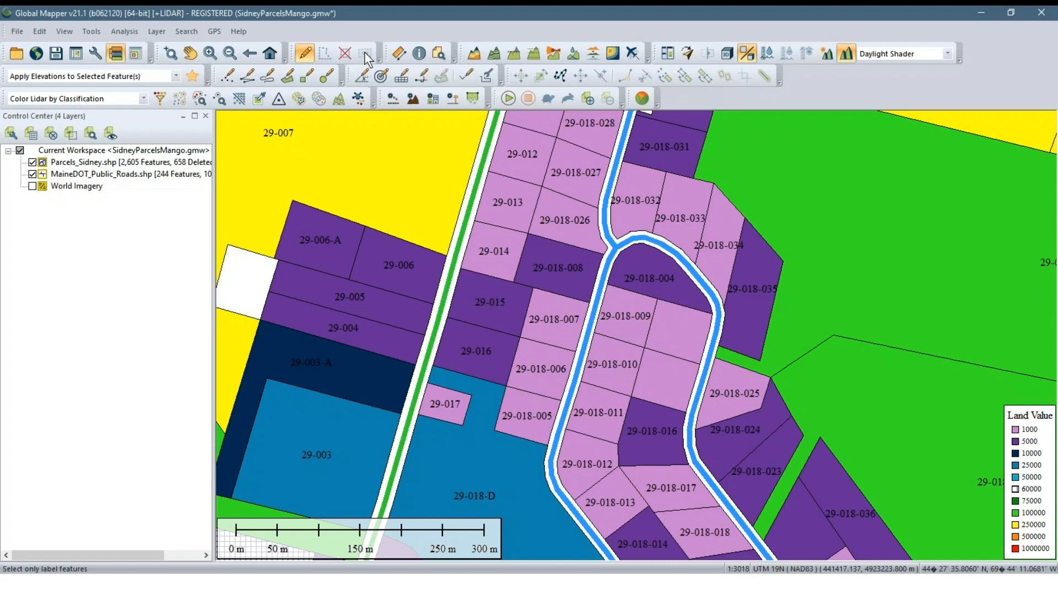
{"action": "right_click", "coordinate": [169, 162]}
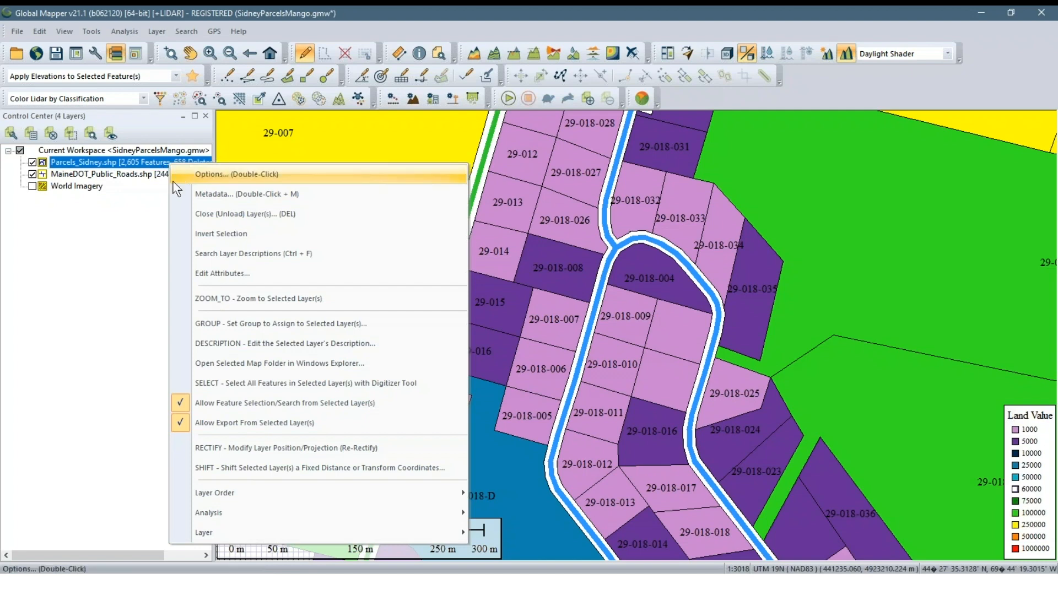
{"action": "left_click", "coordinate": [200, 174]}
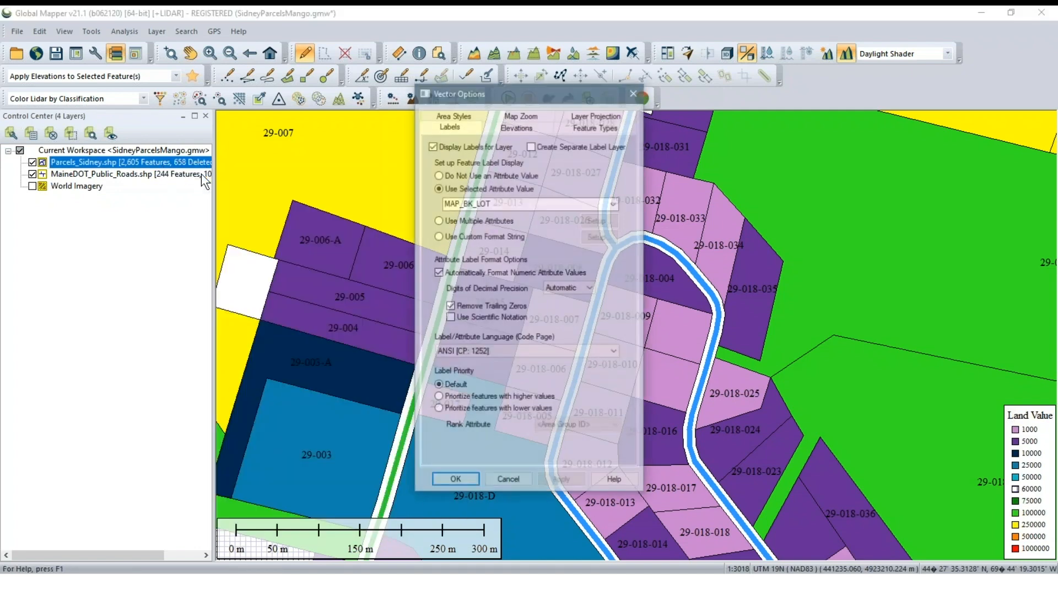
{"action": "left_click", "coordinate": [531, 146]}
{"action": "left_click", "coordinate": [575, 481]}
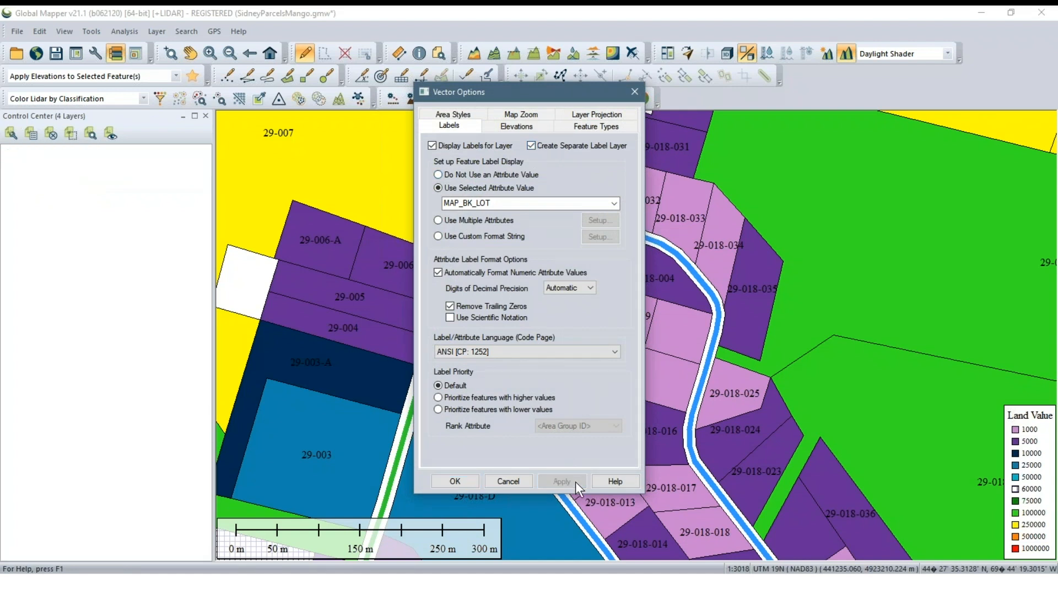
{"action": "left_click", "coordinate": [463, 483]}
{"action": "scroll", "coordinate": [915, 456], "scroll_direction": "down", "scroll_amount": 1}
{"action": "scroll", "coordinate": [915, 456], "scroll_direction": "up", "scroll_amount": 1}
{"action": "left_click", "coordinate": [117, 290]}
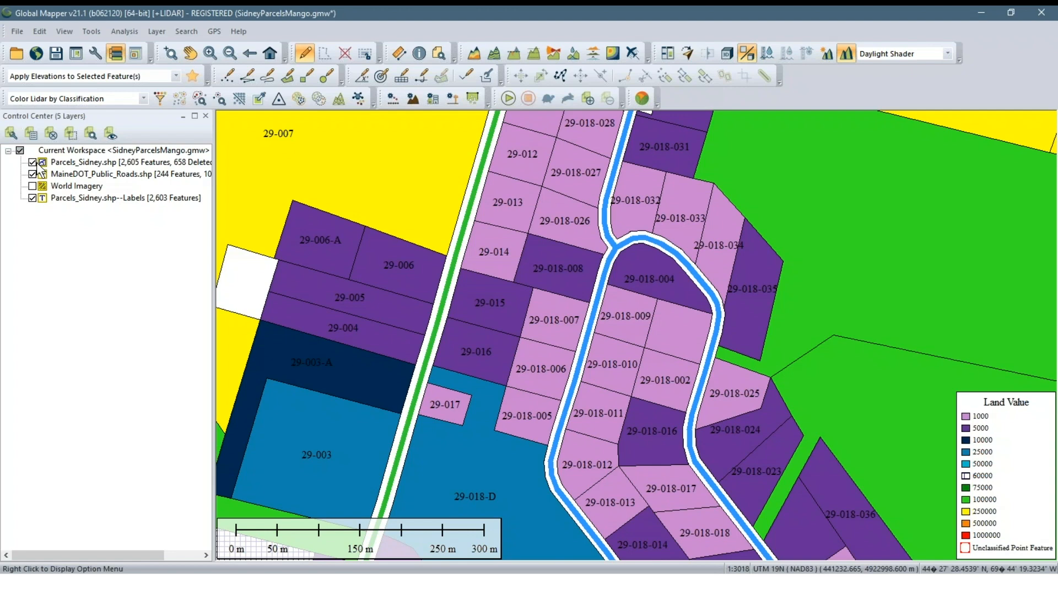
Hide the Parcels_Sidney.shp polygons to examine the separate label layer on its own, and show the parcels again
{"action": "left_click", "coordinate": [32, 162]}
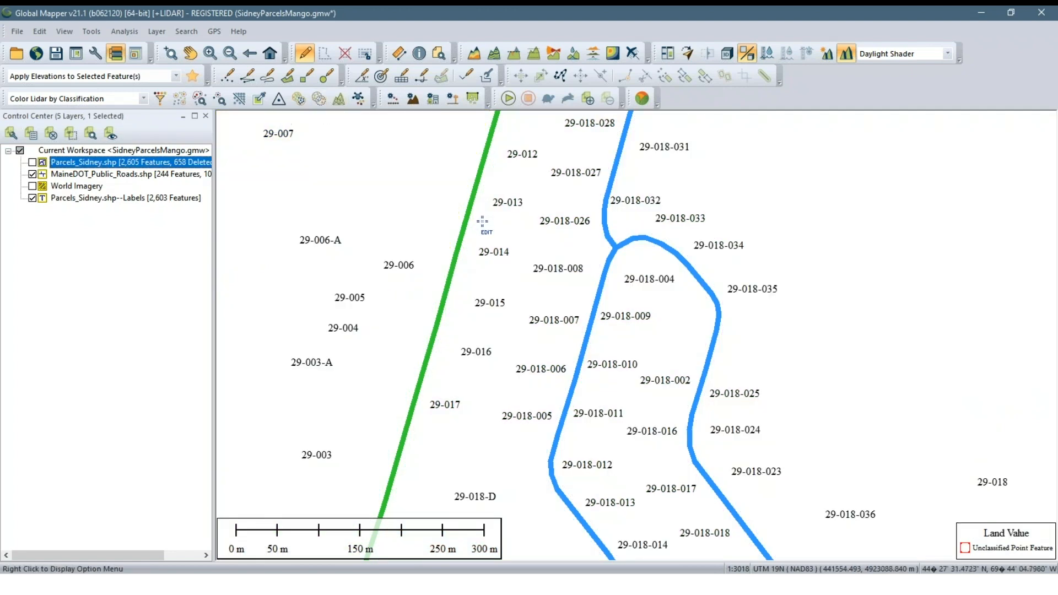
{"action": "scroll", "coordinate": [563, 325], "scroll_direction": "up", "scroll_amount": 1}
{"action": "scroll", "coordinate": [563, 325], "scroll_direction": "down", "scroll_amount": 1}
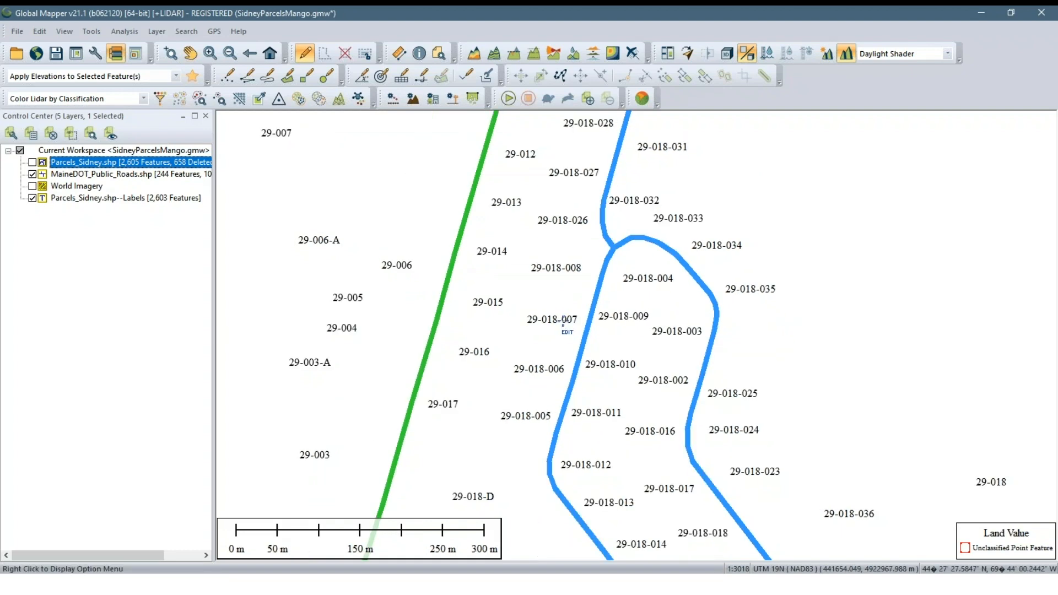
{"action": "scroll", "coordinate": [562, 325], "scroll_direction": "down", "scroll_amount": 1}
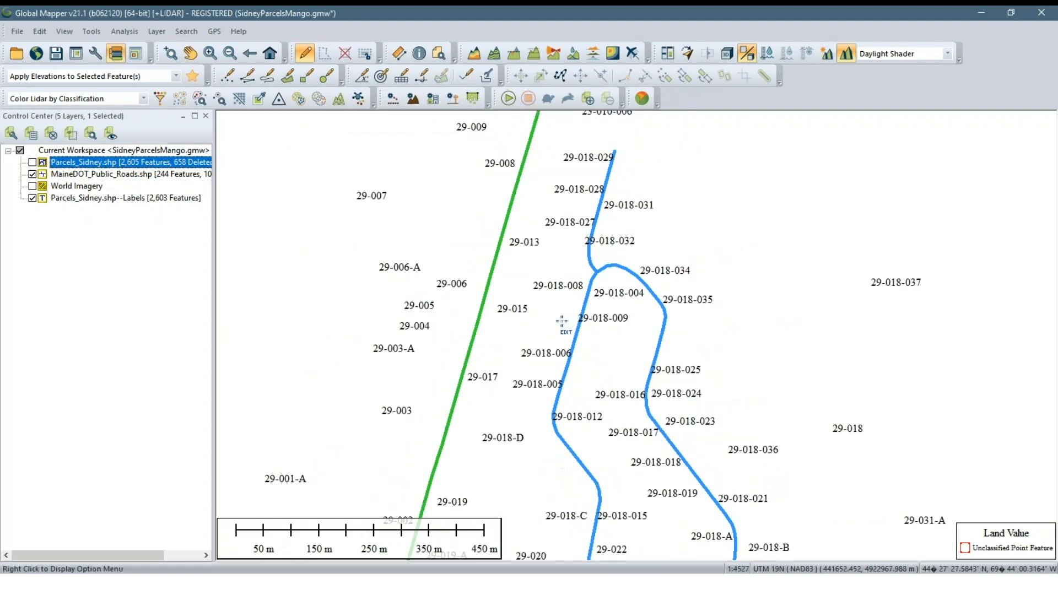
{"action": "left_click", "coordinate": [32, 164]}
{"action": "scroll", "coordinate": [563, 314], "scroll_direction": "up", "scroll_amount": 1}
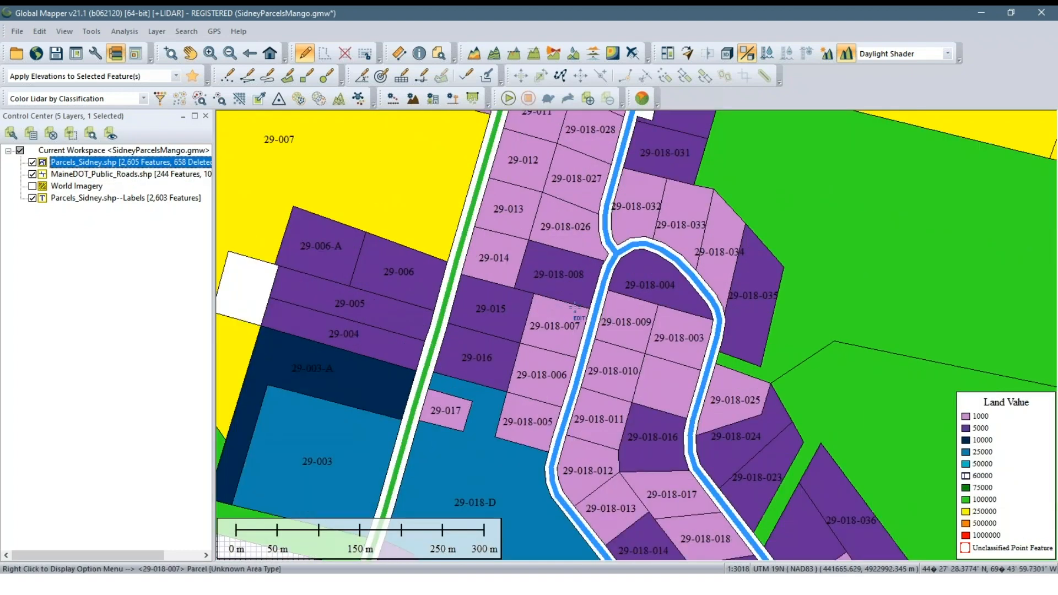
Restrict selection to label features and reposition the 29-018-007 label inside its parcel
{"action": "left_click", "coordinate": [365, 53]}
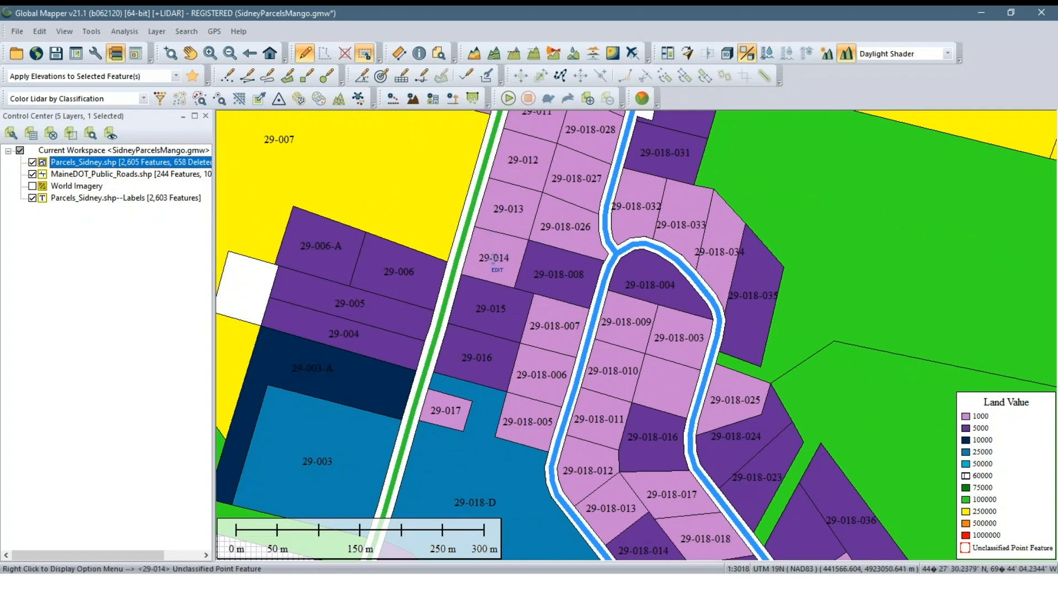
{"action": "scroll", "coordinate": [497, 315], "scroll_direction": "up", "scroll_amount": 1}
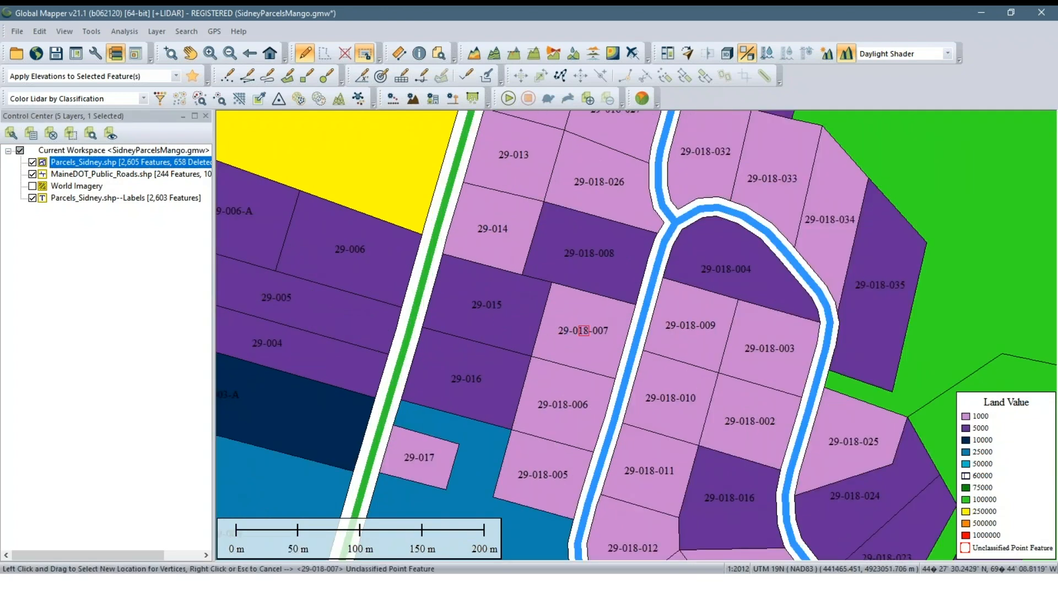
{"action": "left_click_drag", "start_coordinate": [583, 330], "coordinate": [587, 310]}
{"action": "right_click", "coordinate": [577, 307]}
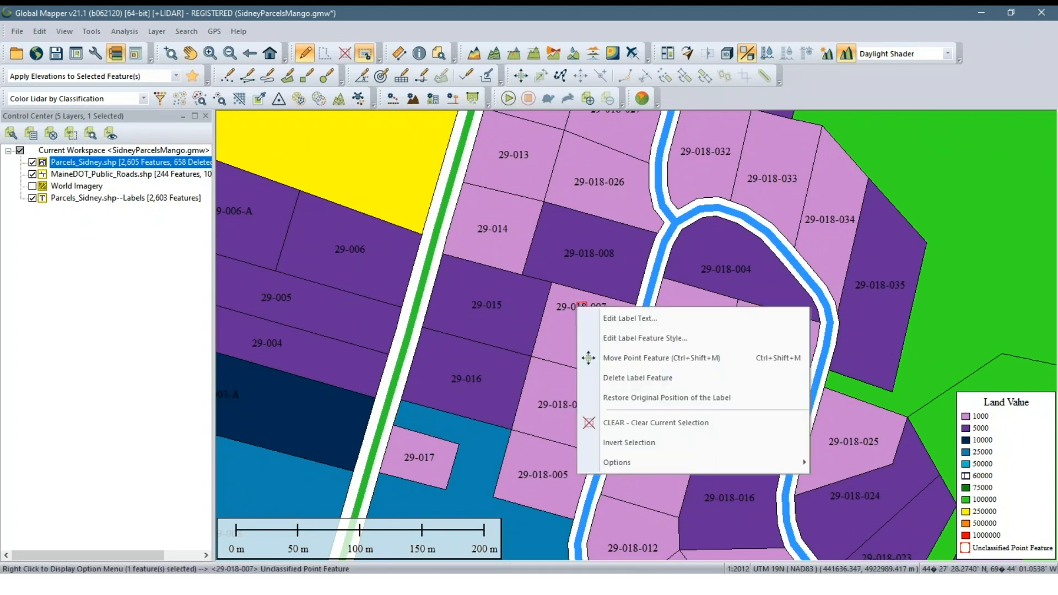
{"action": "left_click", "coordinate": [609, 357]}
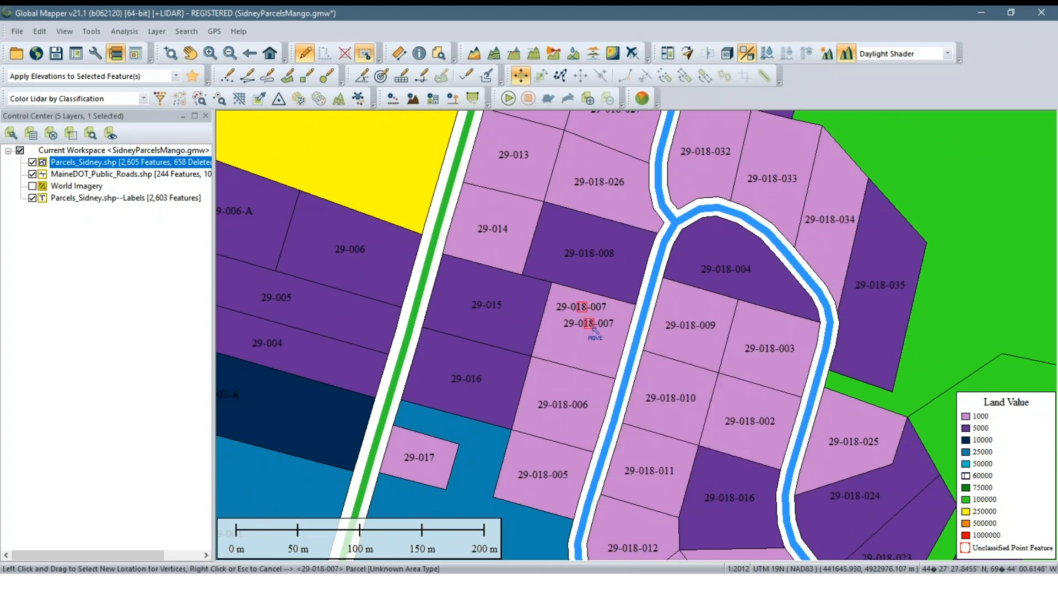
{"action": "left_click", "coordinate": [589, 332]}
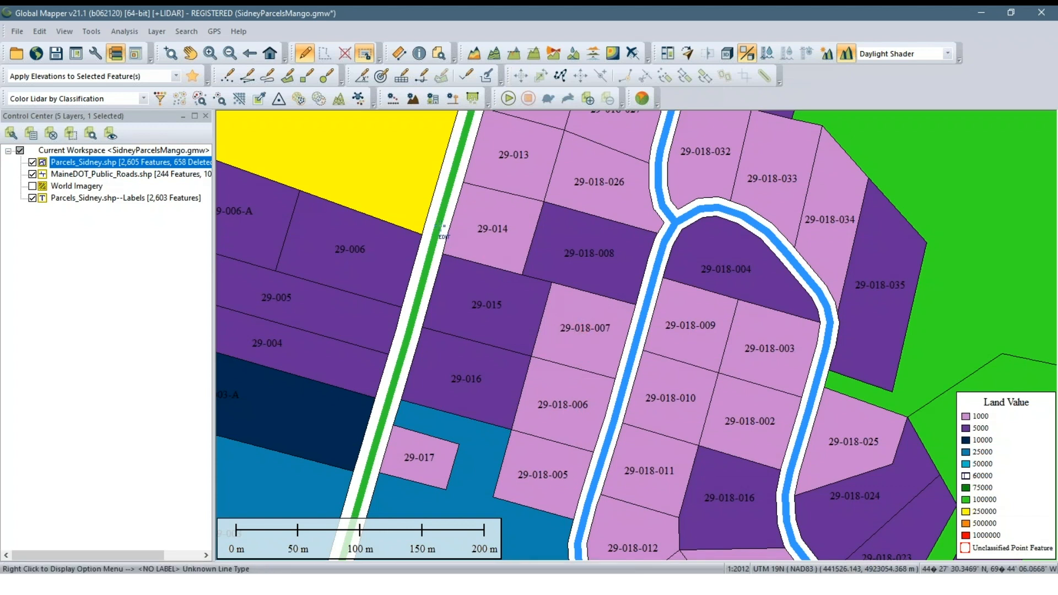
{"action": "left_click_drag", "start_coordinate": [413, 211], "coordinate": [622, 432]}
{"action": "key", "text": "m"}
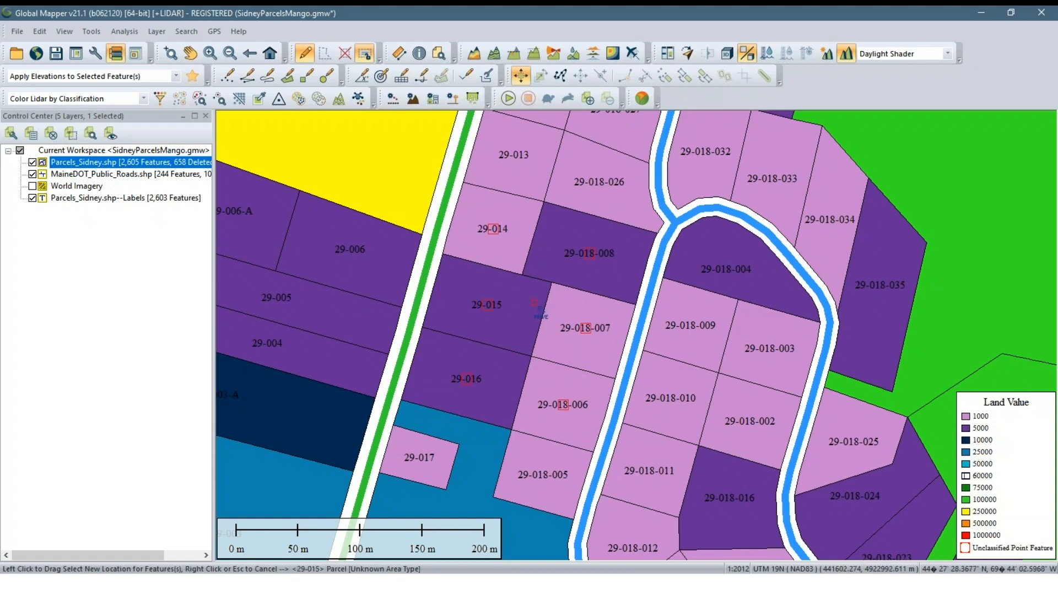
{"action": "key", "text": "Escape"}
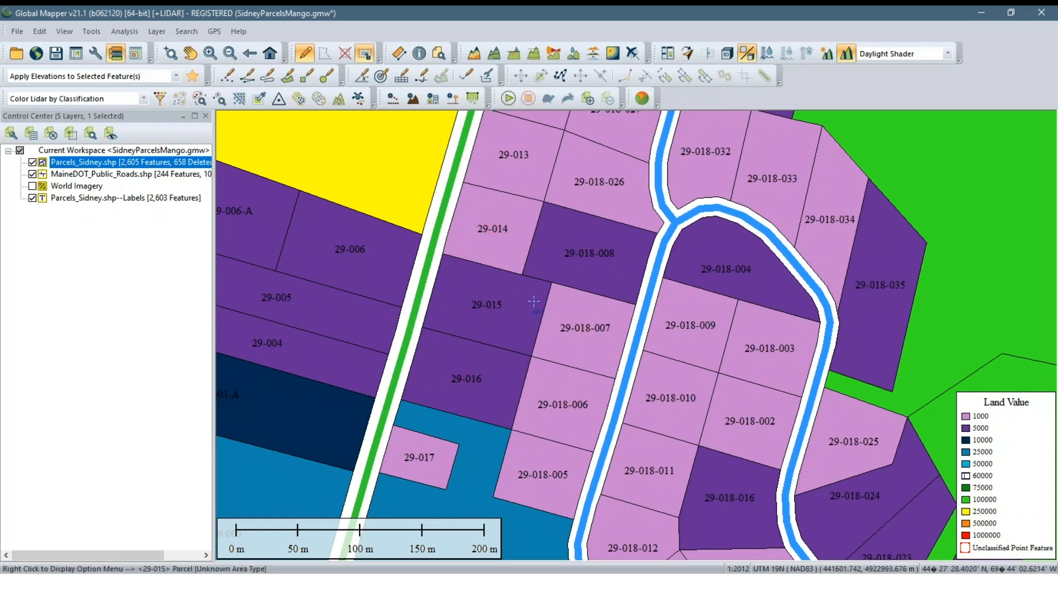
Edit the style of the 29-014 label to rotate it at an angle of -30 degrees counter-clockwise
{"action": "left_click", "coordinate": [491, 228]}
{"action": "right_click", "coordinate": [472, 211]}
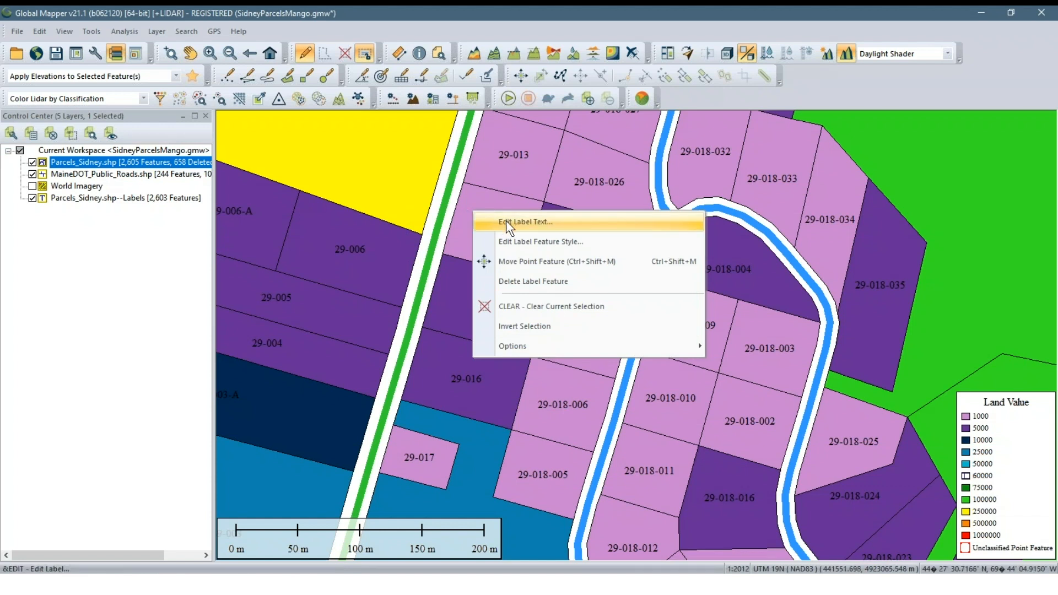
{"action": "left_click", "coordinate": [535, 242]}
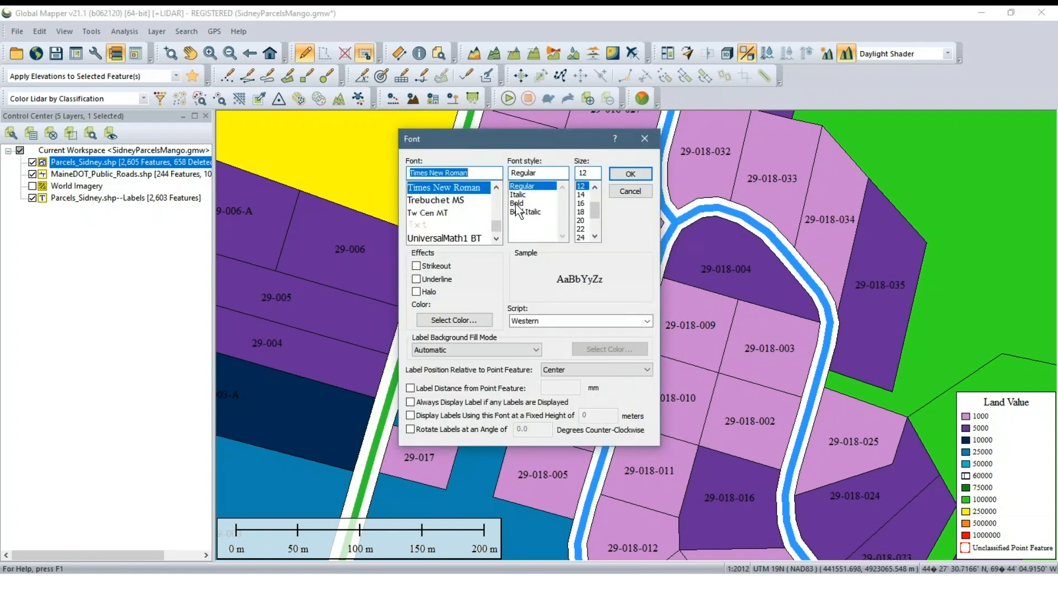
{"action": "left_click", "coordinate": [494, 432]}
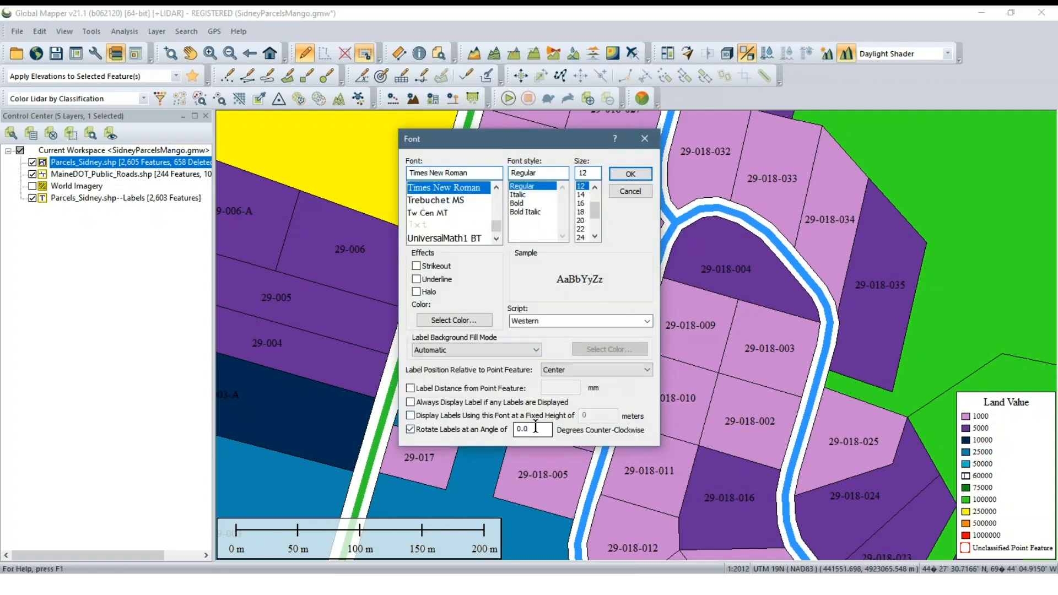
{"action": "left_click_drag", "start_coordinate": [535, 429], "coordinate": [508, 428]}
{"action": "type", "text": "-30"}
{"action": "left_click", "coordinate": [629, 174]}
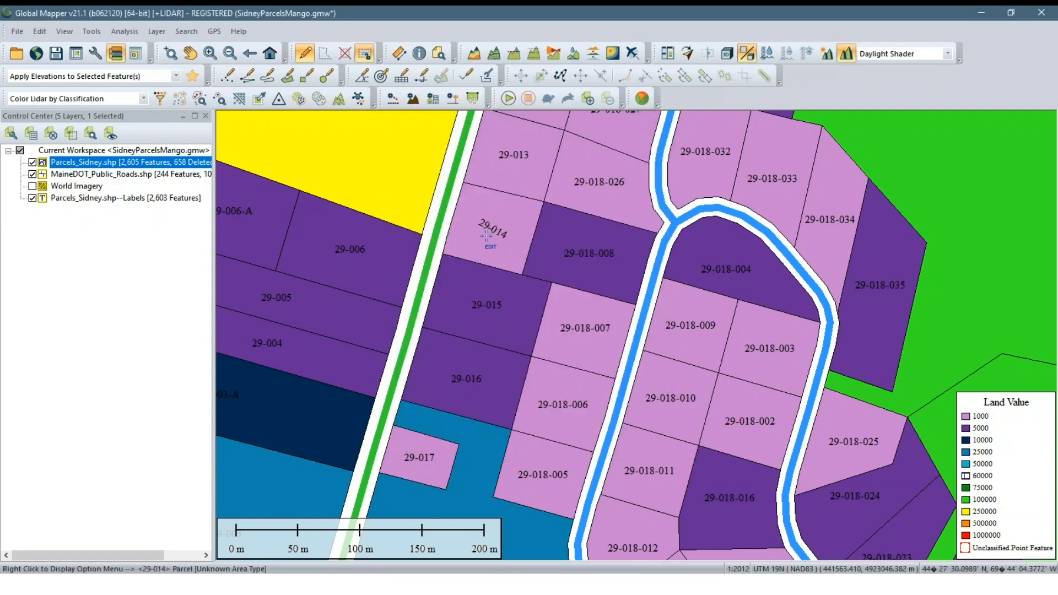
Reposition the rotated 29-014 label, keeping it within its own parcel
{"action": "scroll", "coordinate": [487, 227], "scroll_direction": "up", "scroll_amount": 1}
{"action": "left_click", "coordinate": [492, 223]}
{"action": "scroll", "coordinate": [491, 276], "scroll_direction": "down", "scroll_amount": 1}
{"action": "left_click", "coordinate": [491, 276]}
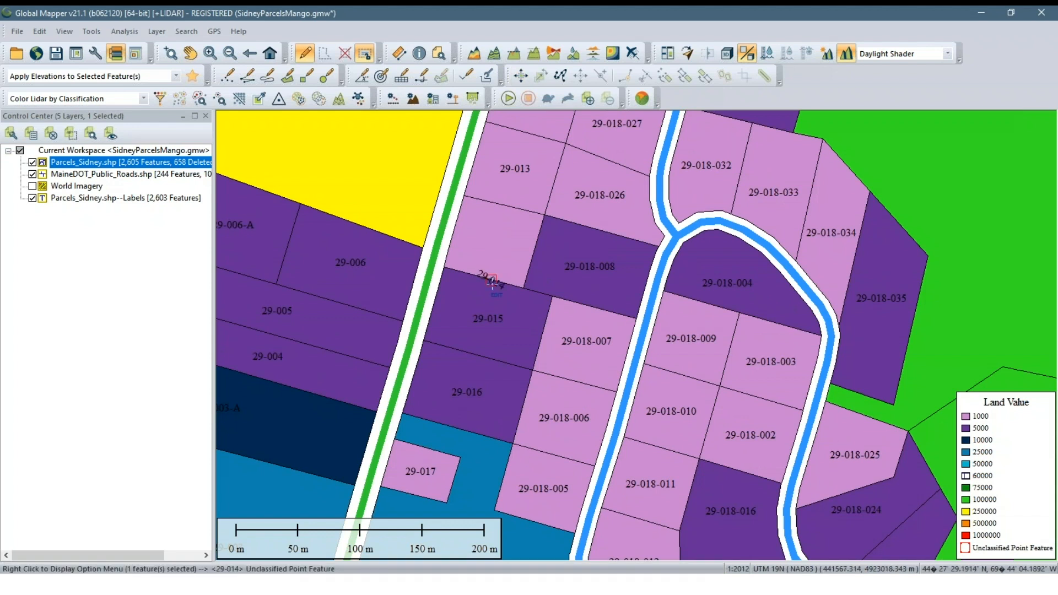
{"action": "right_click", "coordinate": [492, 282]}
{"action": "left_click", "coordinate": [534, 336]}
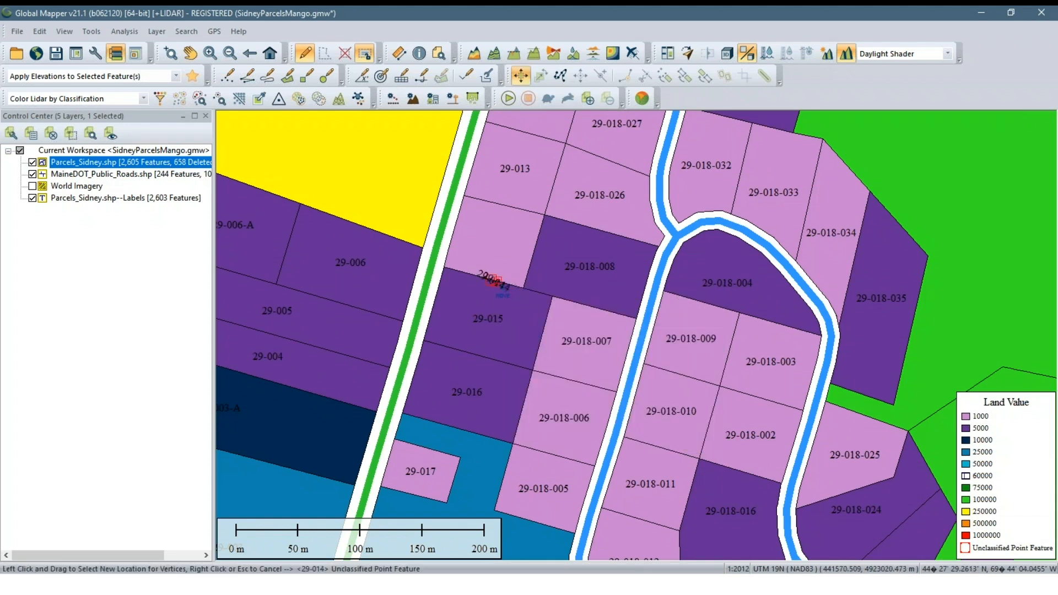
{"action": "key", "text": "Escape"}
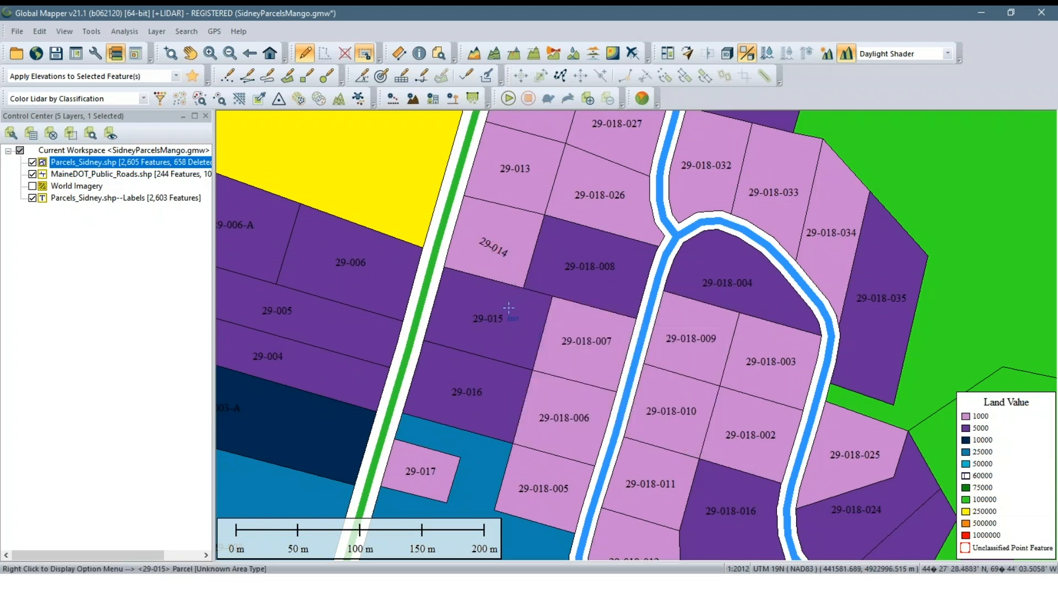
Style the 29-005 and 29-004 labels together as bold, size 22, rotated at -30 degrees counter-clockwise
{"action": "left_click_drag", "start_coordinate": [376, 328], "coordinate": [494, 312]}
{"action": "left_click_drag", "start_coordinate": [349, 279], "coordinate": [419, 349]}
{"action": "key", "text": "ctrl+shift+m"}
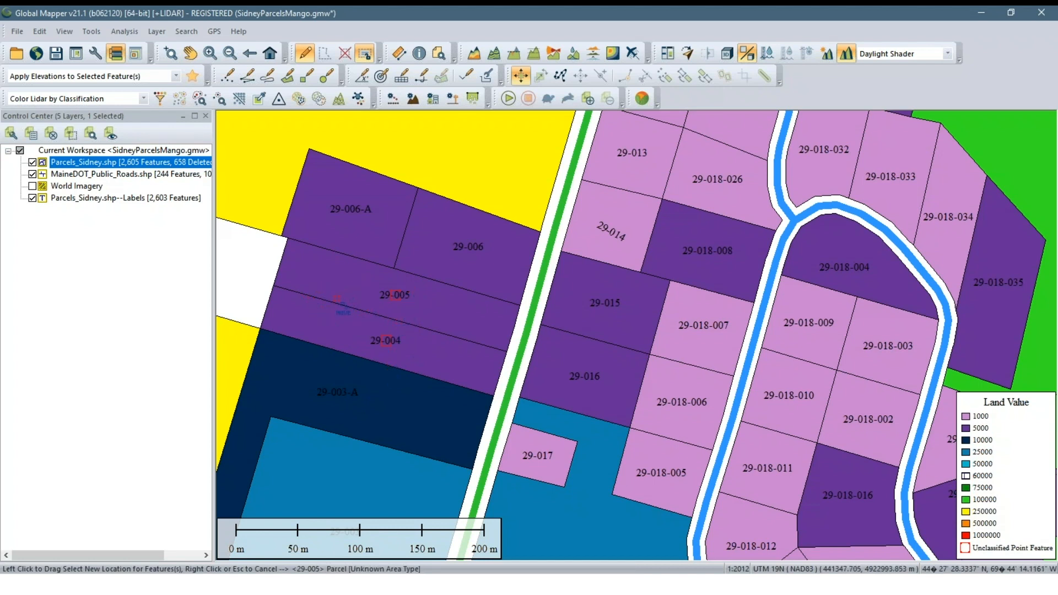
{"action": "right_click", "coordinate": [337, 300]}
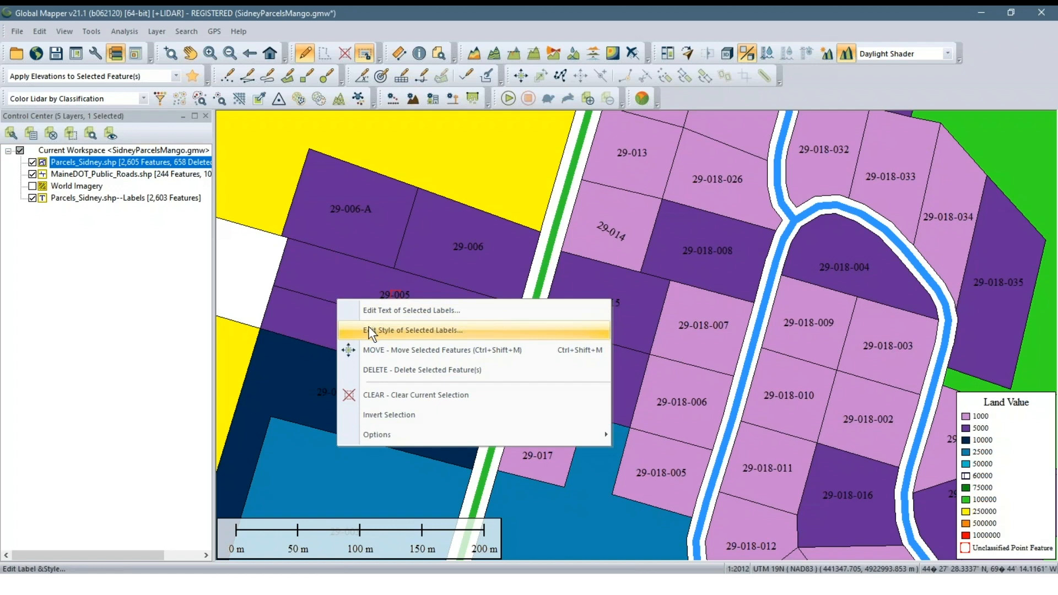
{"action": "left_click", "coordinate": [368, 325]}
{"action": "left_click", "coordinate": [419, 433]}
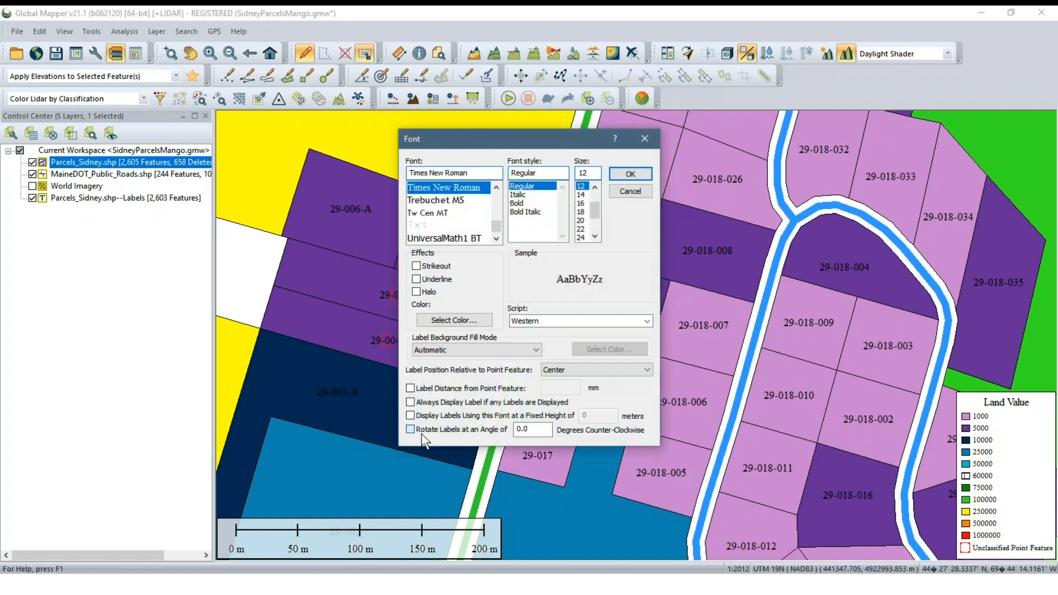
{"action": "double_click", "coordinate": [522, 429]}
{"action": "type", "text": "-"}
{"action": "left_click", "coordinate": [581, 228]}
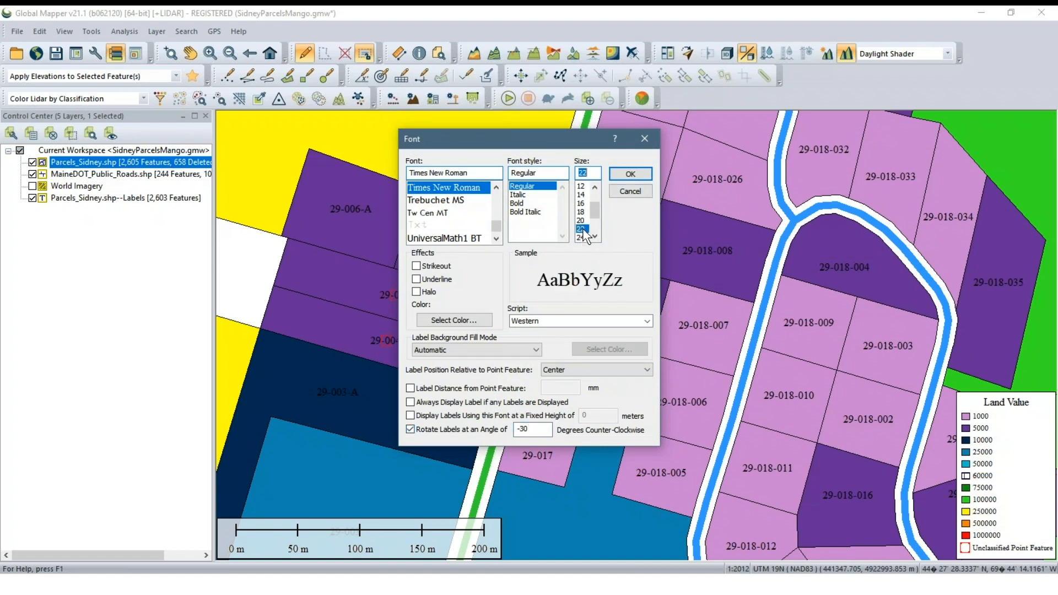
{"action": "left_click", "coordinate": [532, 203]}
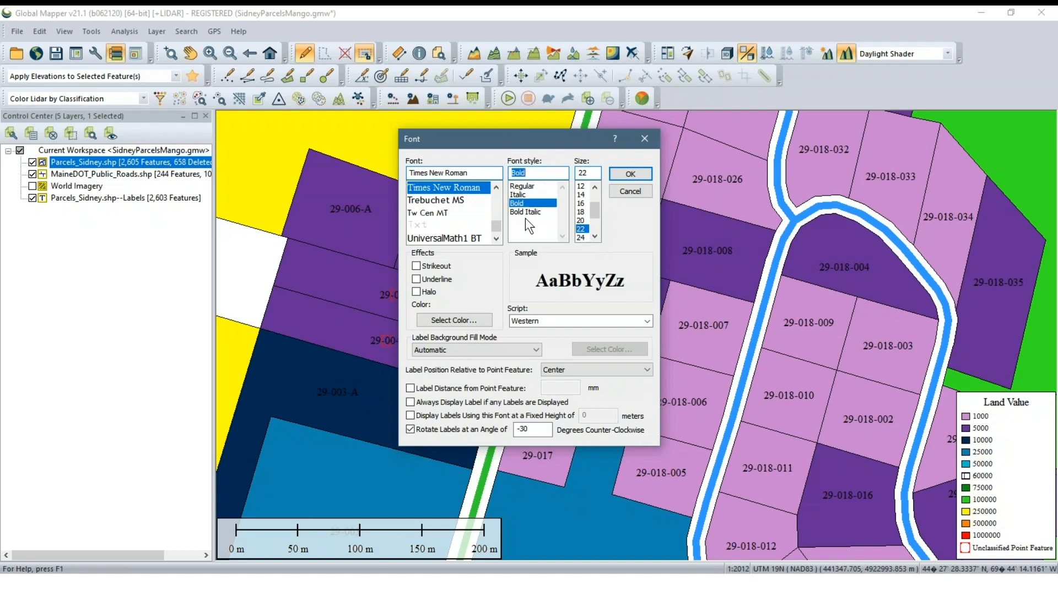
{"action": "left_click", "coordinate": [630, 174]}
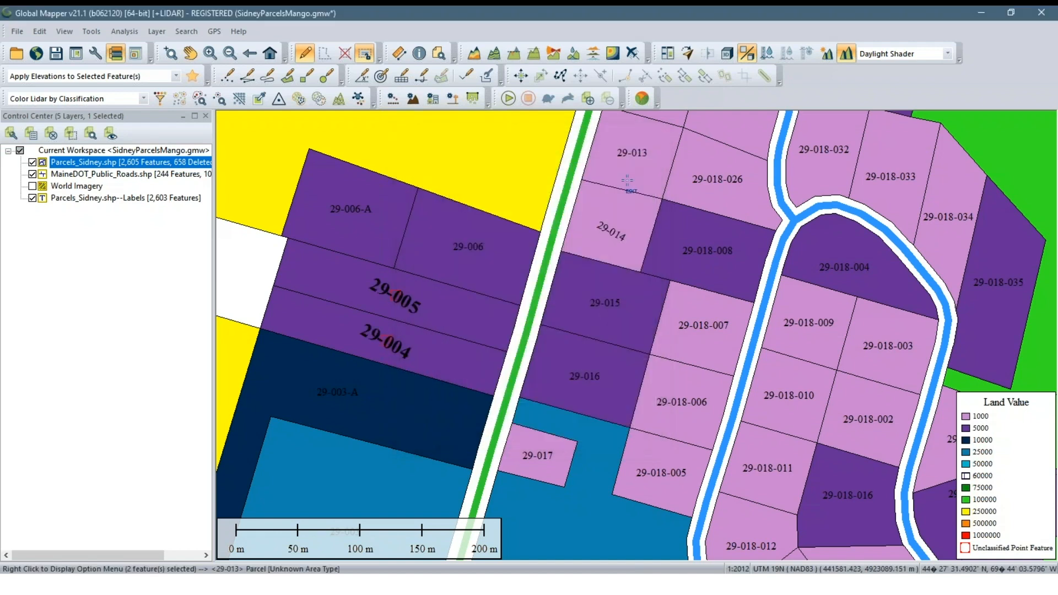
Examine how the restyled 29-005 and 29-004 labels and the surrounding parcel labels display at several zoom levels
{"action": "scroll", "coordinate": [470, 356], "scroll_direction": "down", "scroll_amount": 2}
{"action": "scroll", "coordinate": [470, 356], "scroll_direction": "up", "scroll_amount": 2}
{"action": "scroll", "coordinate": [470, 356], "scroll_direction": "down", "scroll_amount": 2}
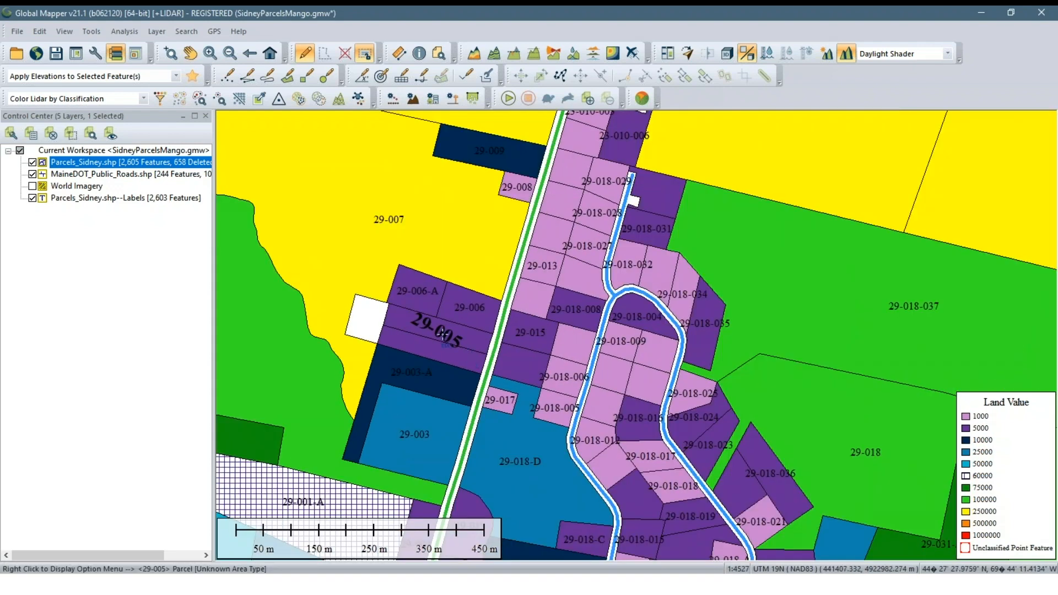
{"action": "scroll", "coordinate": [445, 333], "scroll_direction": "up", "scroll_amount": 2}
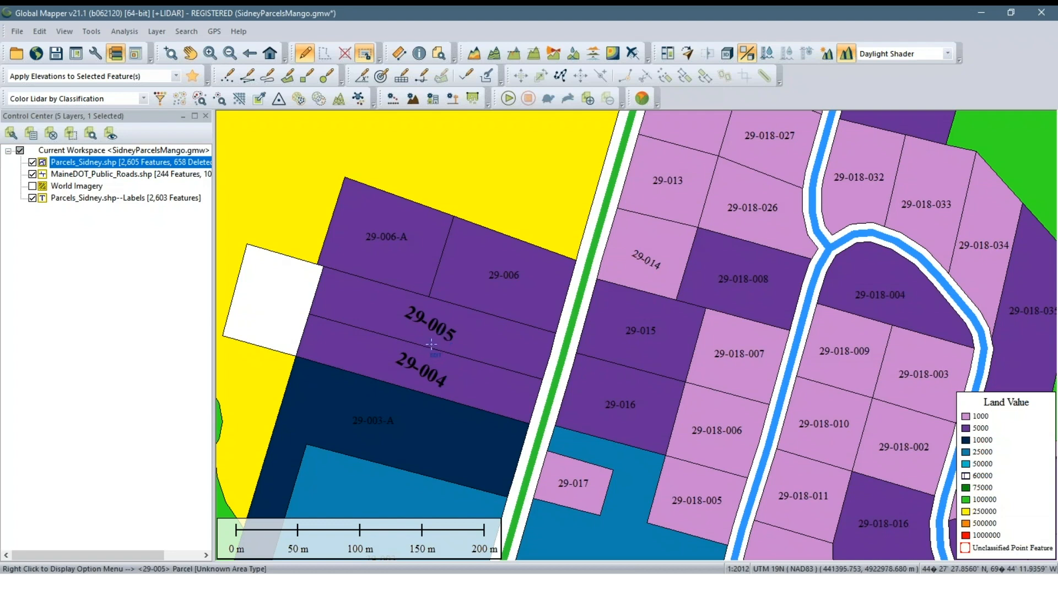
{"action": "scroll", "coordinate": [438, 337], "scroll_direction": "down", "scroll_amount": 1}
{"action": "scroll", "coordinate": [423, 346], "scroll_direction": "up", "scroll_amount": 1}
{"action": "scroll", "coordinate": [424, 346], "scroll_direction": "up", "scroll_amount": 1}
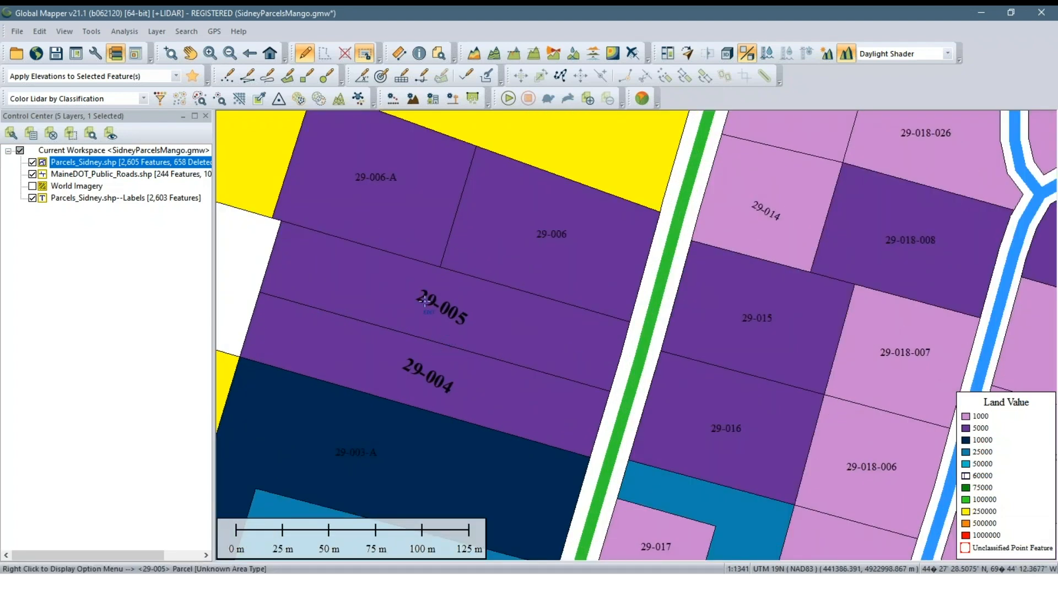
{"action": "scroll", "coordinate": [445, 309], "scroll_direction": "down", "scroll_amount": 1}
{"action": "scroll", "coordinate": [445, 308], "scroll_direction": "down", "scroll_amount": 1}
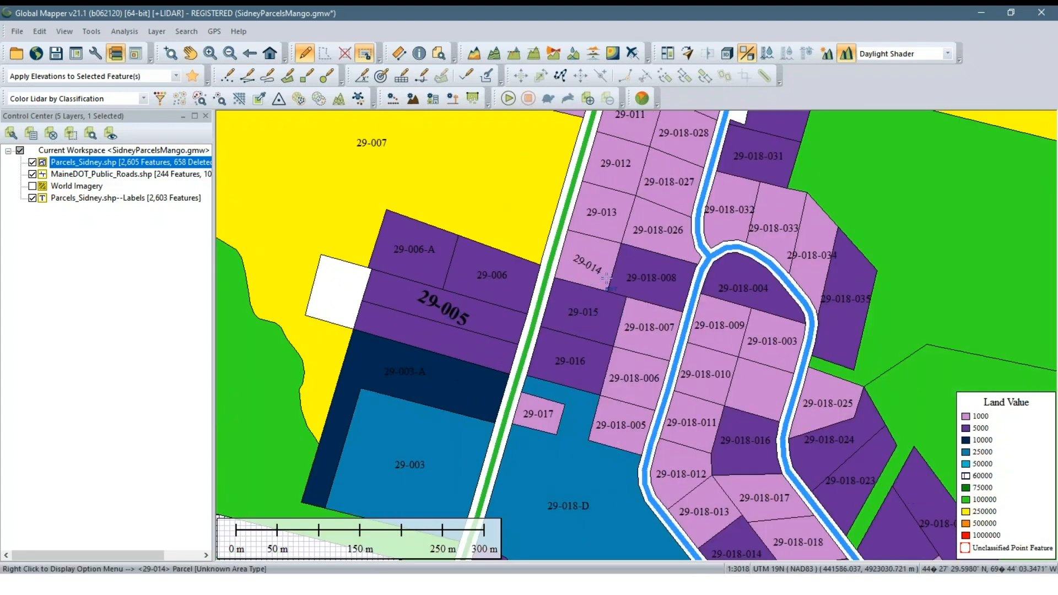
{"action": "left_click_drag", "start_coordinate": [647, 312], "coordinate": [519, 338]}
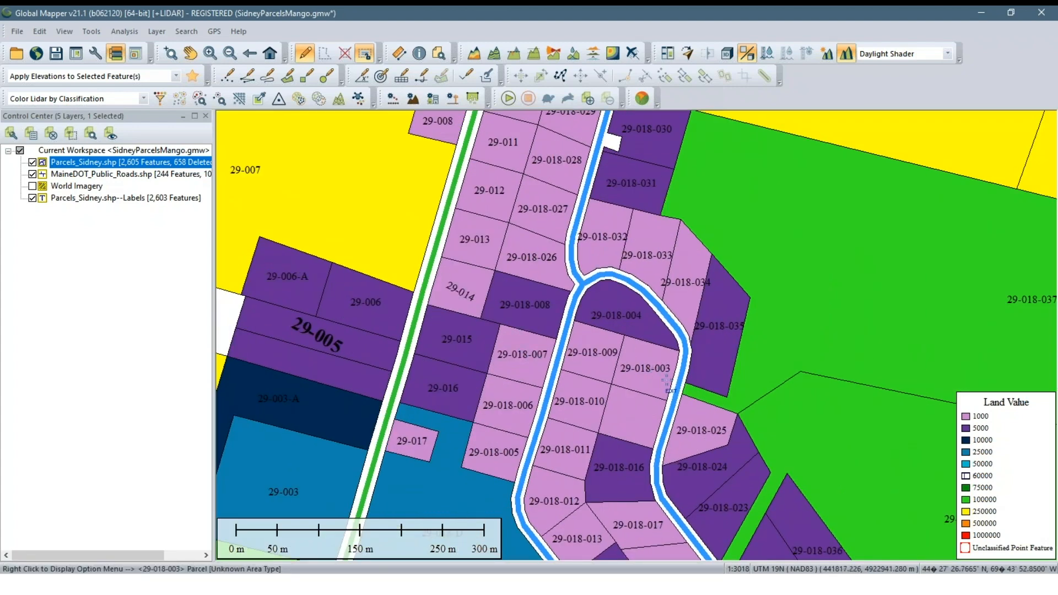
{"action": "left_click_drag", "start_coordinate": [654, 417], "coordinate": [657, 479]}
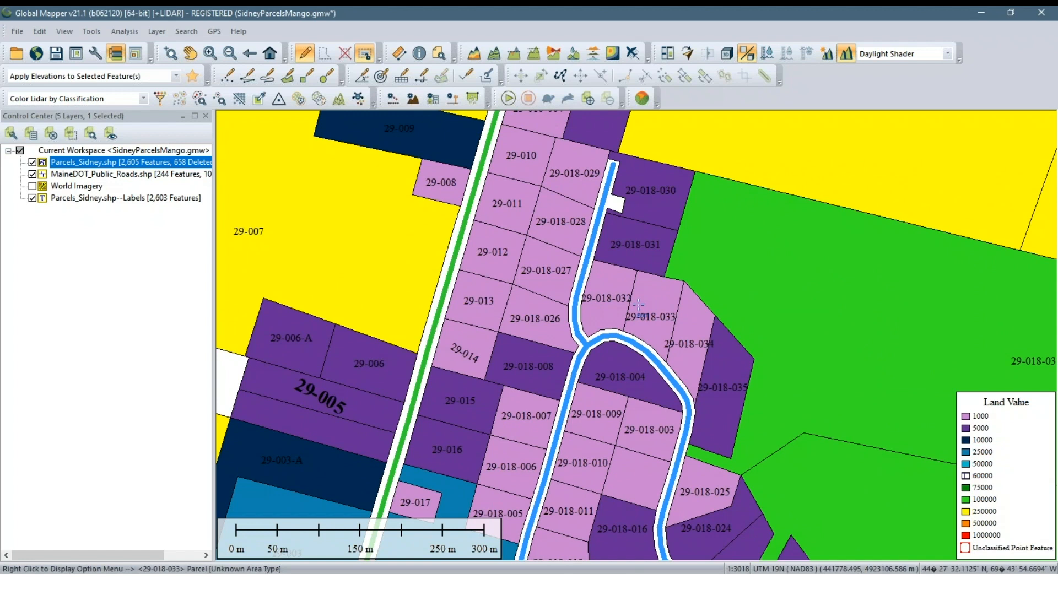
Turn off the display of the Parcels_Sidney.shp--Labels layer
{"action": "left_click", "coordinate": [62, 261]}
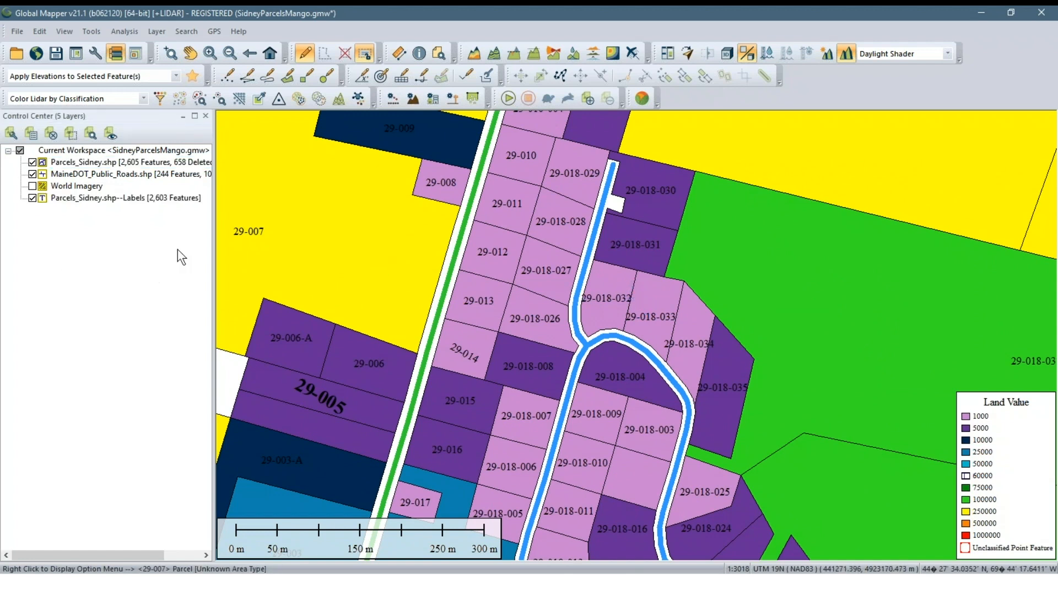
{"action": "left_click", "coordinate": [32, 199]}
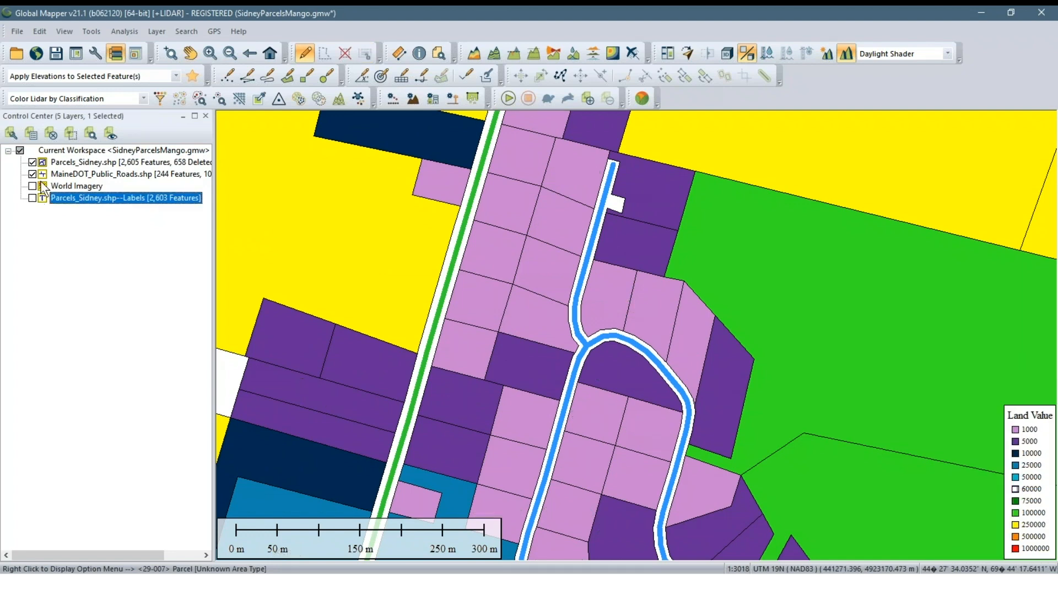
{"action": "right_click", "coordinate": [57, 160]}
{"action": "left_click", "coordinate": [62, 172]}
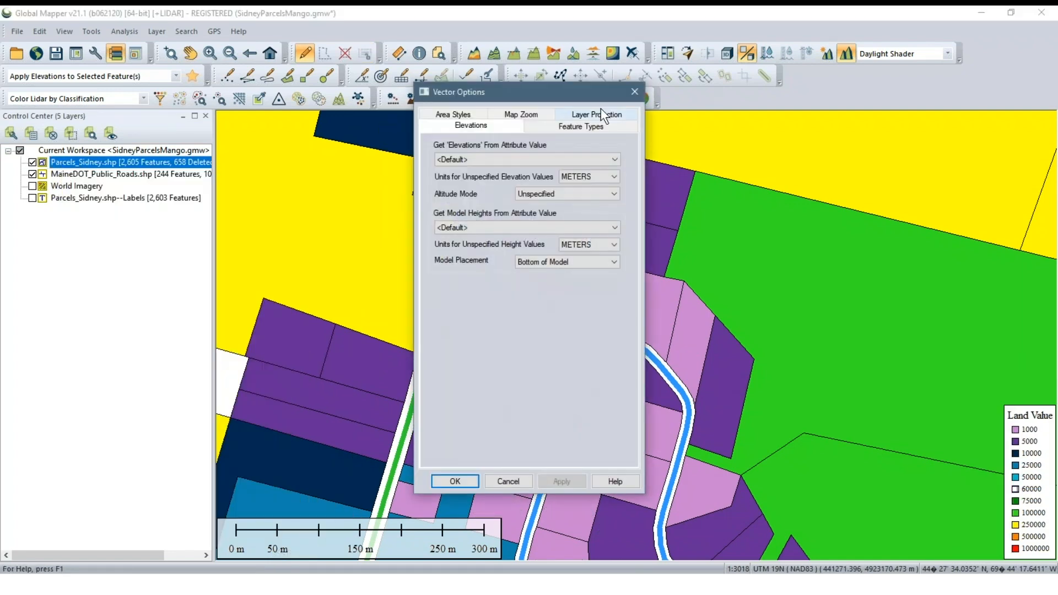
{"action": "left_click", "coordinate": [469, 114]}
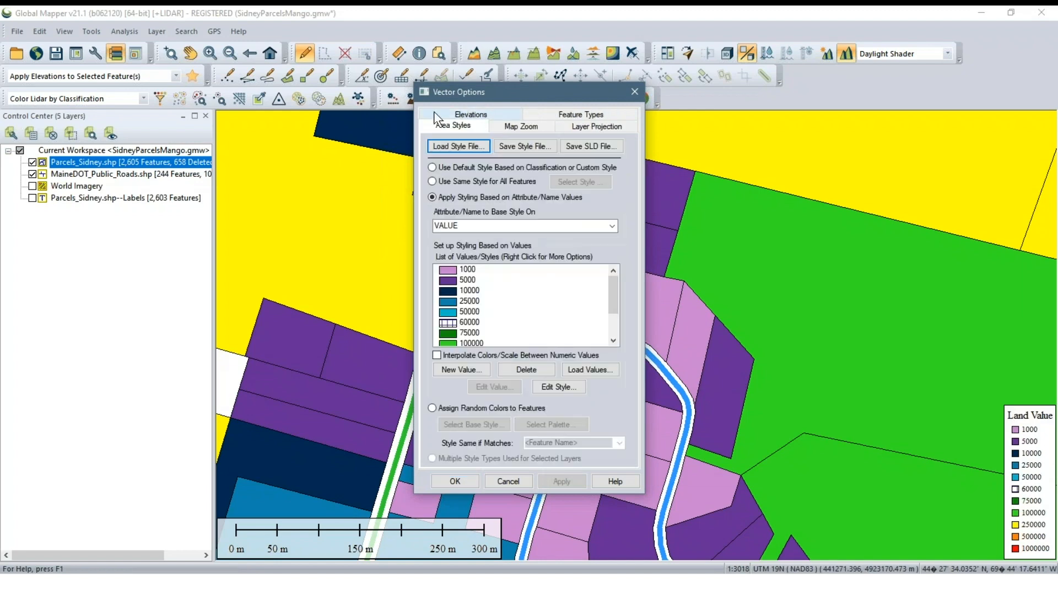
{"action": "left_click", "coordinate": [634, 91]}
{"action": "right_click", "coordinate": [181, 161]}
{"action": "left_click", "coordinate": [200, 171]}
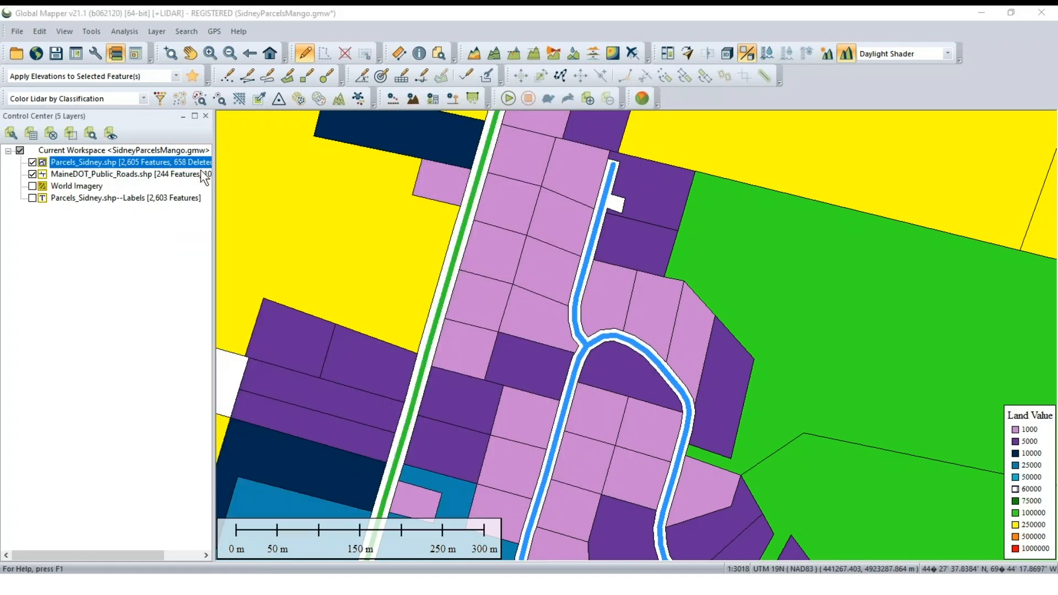
{"action": "left_click", "coordinate": [636, 91]}
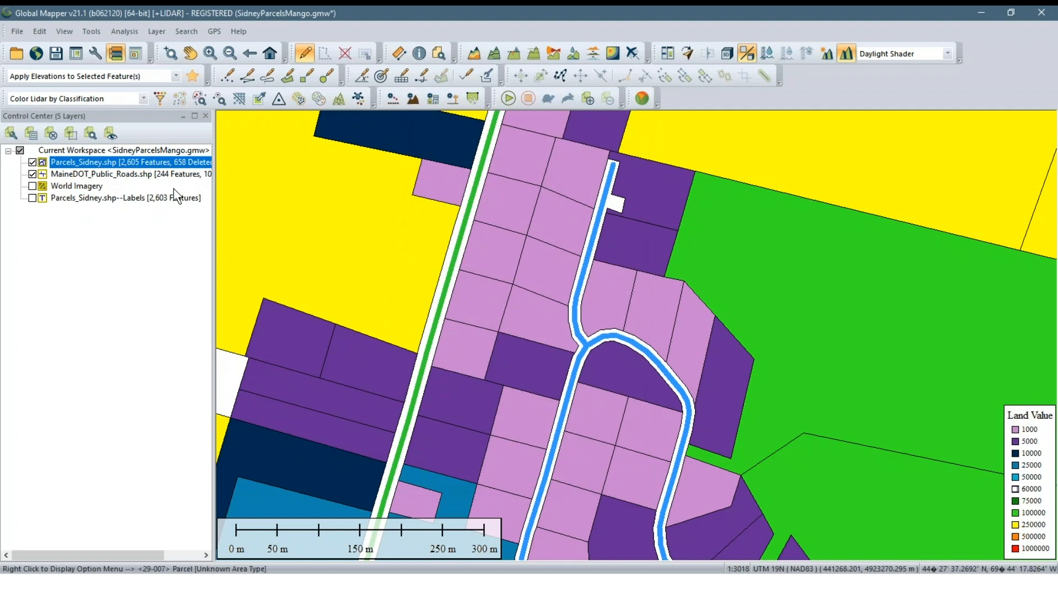
Unload the Parcels_Sidney.shp--Labels layer from the workspace
{"action": "right_click", "coordinate": [164, 201]}
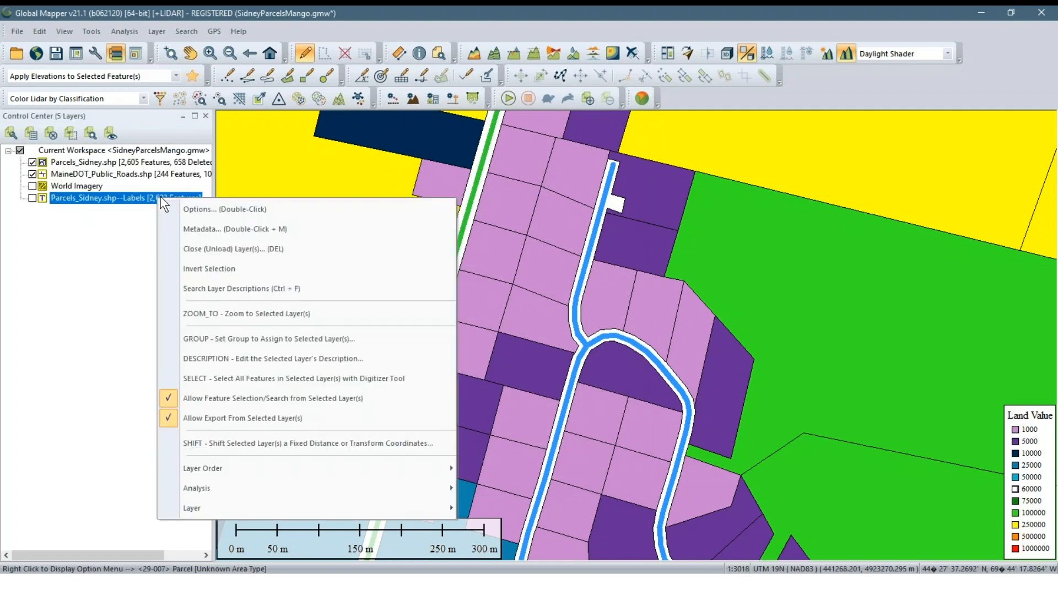
{"action": "left_click", "coordinate": [177, 249]}
{"action": "left_click", "coordinate": [576, 343]}
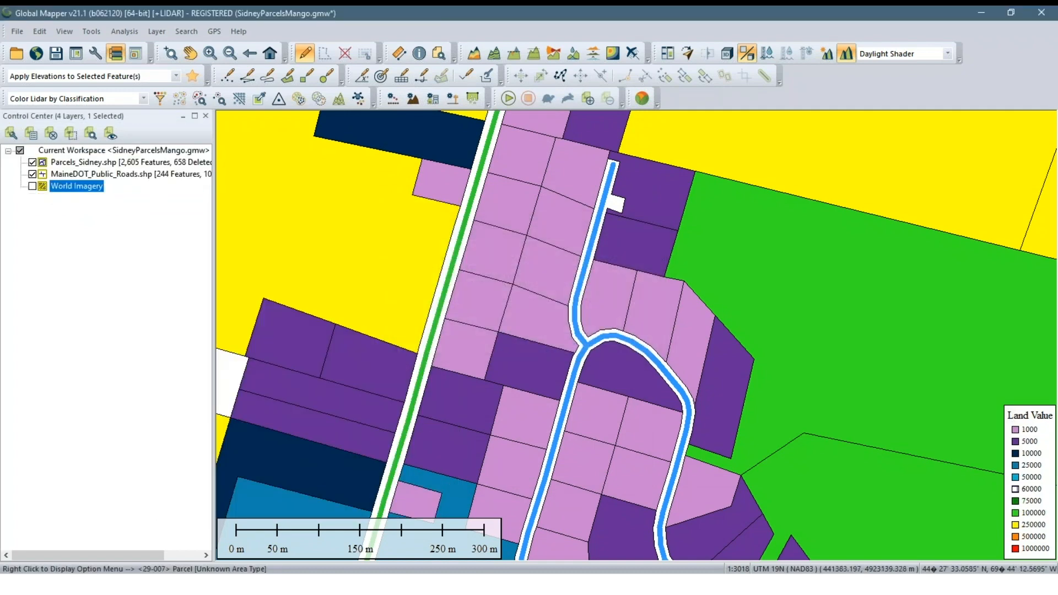
Display labels for the Parcels_Sidney layer from the VALUE attribute in a separate label layer, applying the attribute value as Link
{"action": "right_click", "coordinate": [117, 162]}
{"action": "left_click", "coordinate": [130, 173]}
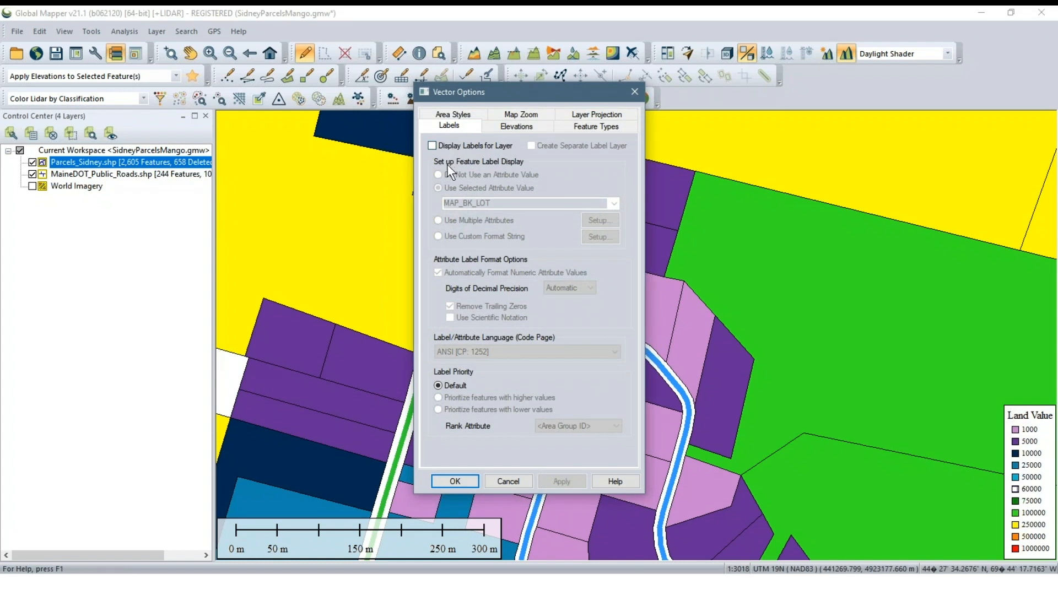
{"action": "left_click", "coordinate": [462, 147]}
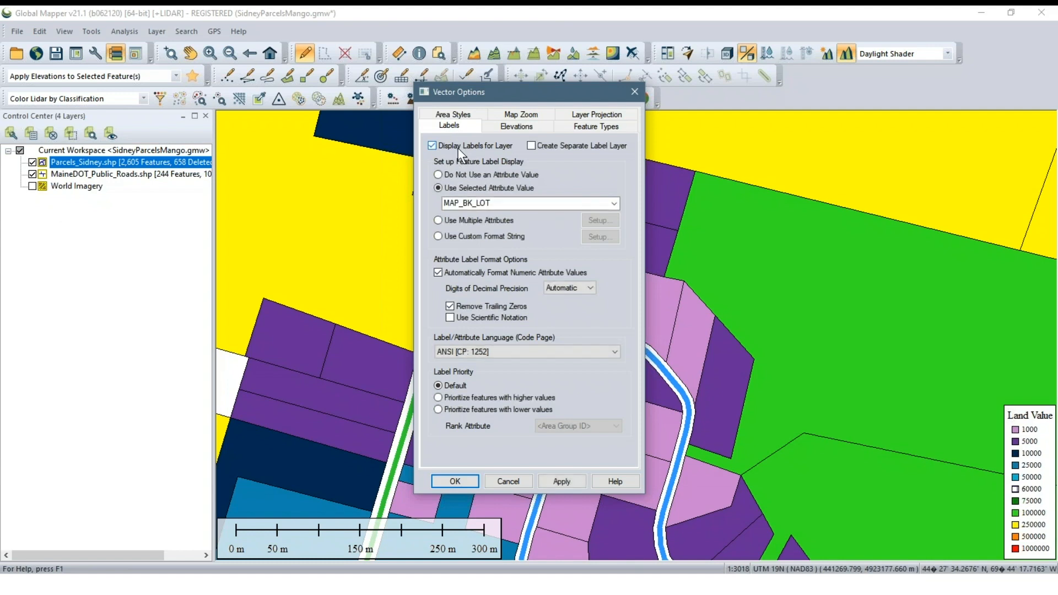
{"action": "left_click", "coordinate": [613, 204]}
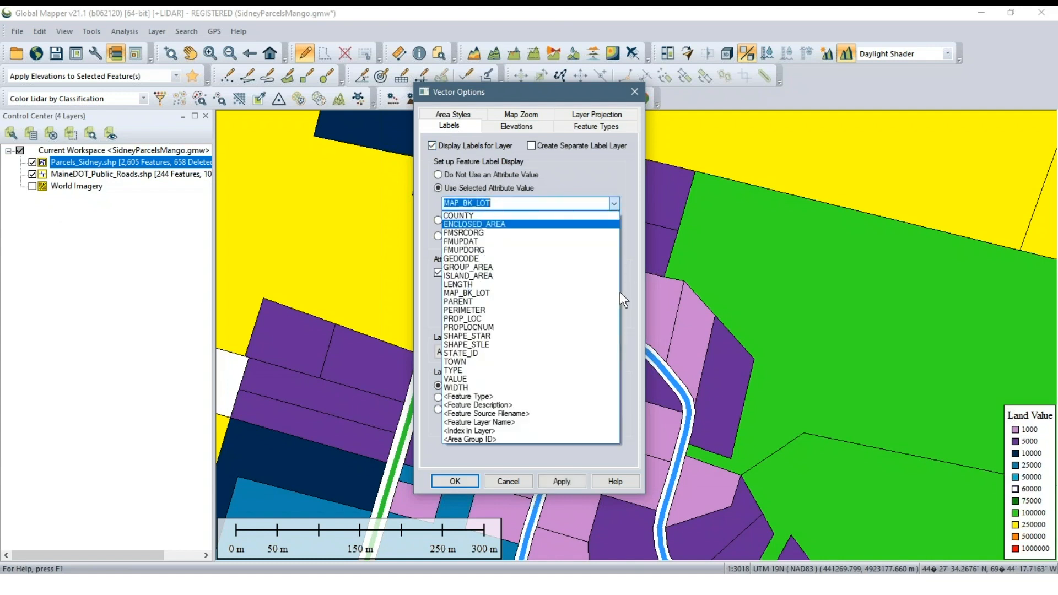
{"action": "left_click", "coordinate": [487, 380]}
{"action": "left_click", "coordinate": [553, 147]}
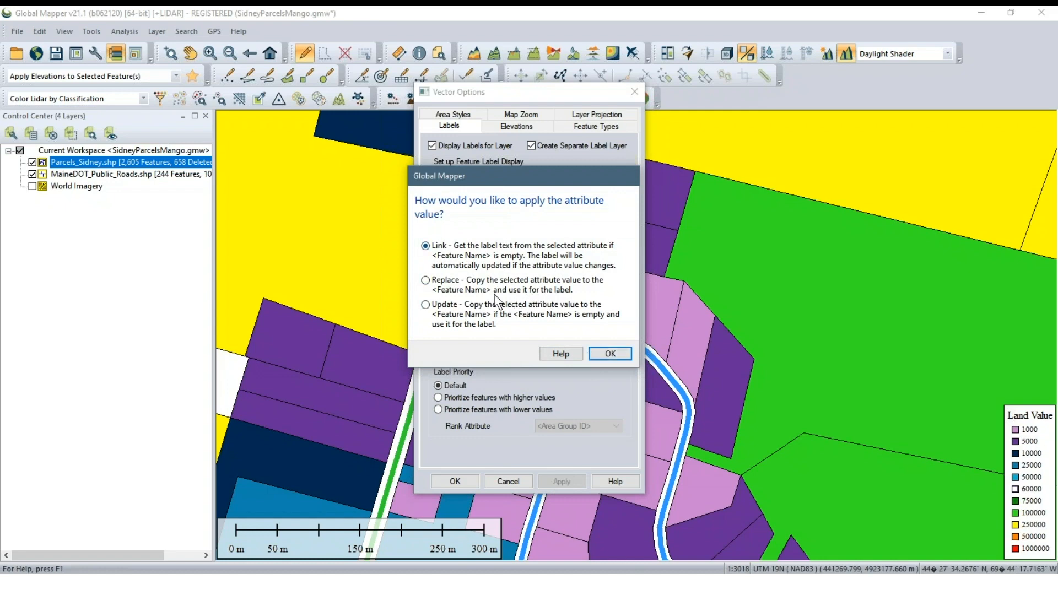
{"action": "left_click", "coordinate": [497, 310]}
{"action": "left_click", "coordinate": [511, 292]}
{"action": "left_click", "coordinate": [518, 259]}
{"action": "left_click", "coordinate": [609, 354]}
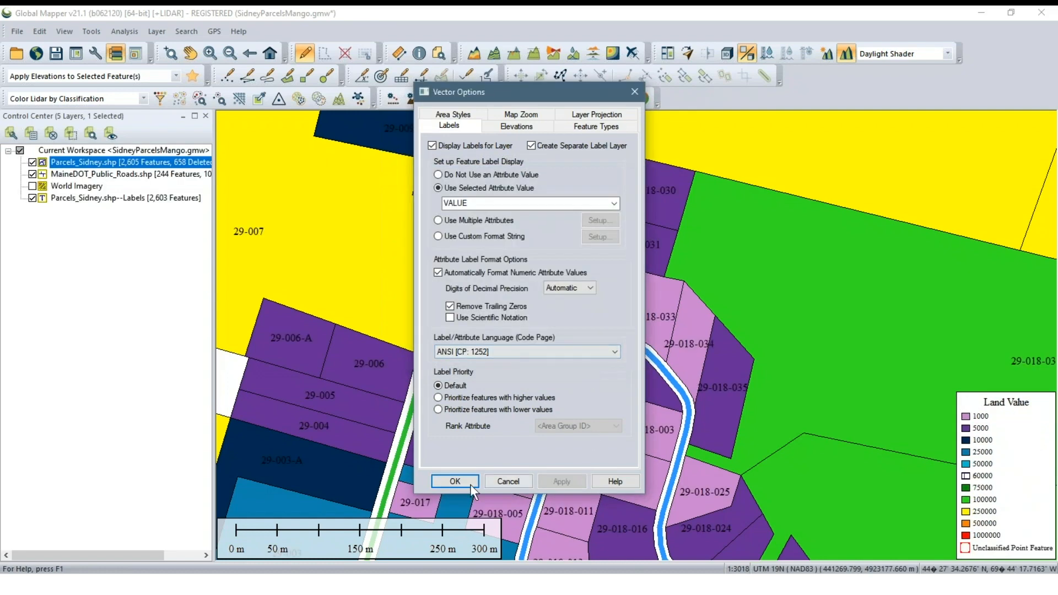
{"action": "left_click", "coordinate": [454, 482]}
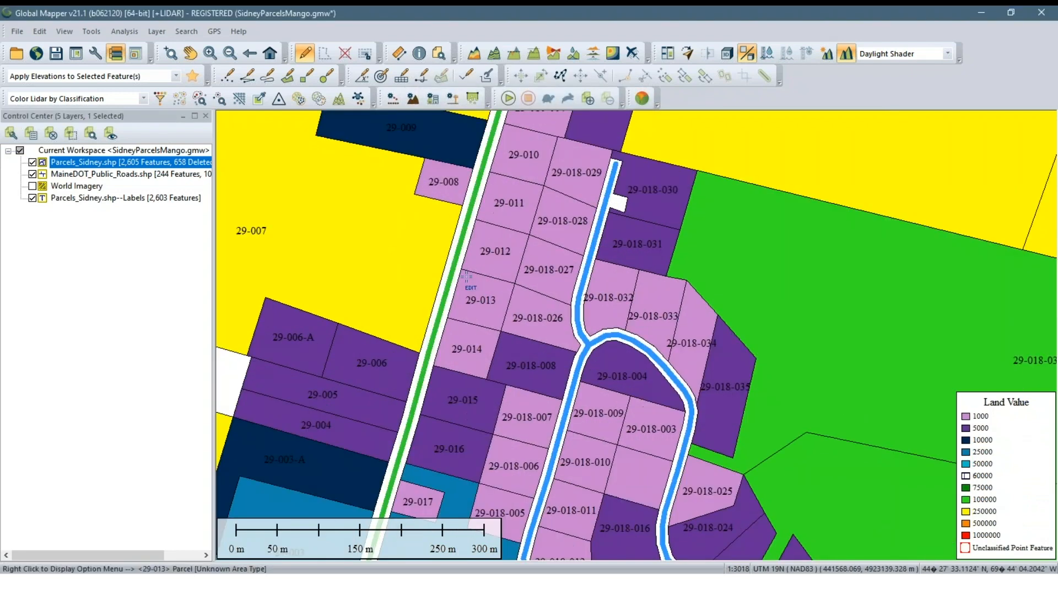
Switch the separate label layer's attribute to MAP_BK_LOT, applying the attribute value as Link
{"action": "scroll", "coordinate": [466, 277], "scroll_direction": "up", "scroll_amount": 1}
{"action": "right_click", "coordinate": [145, 199]}
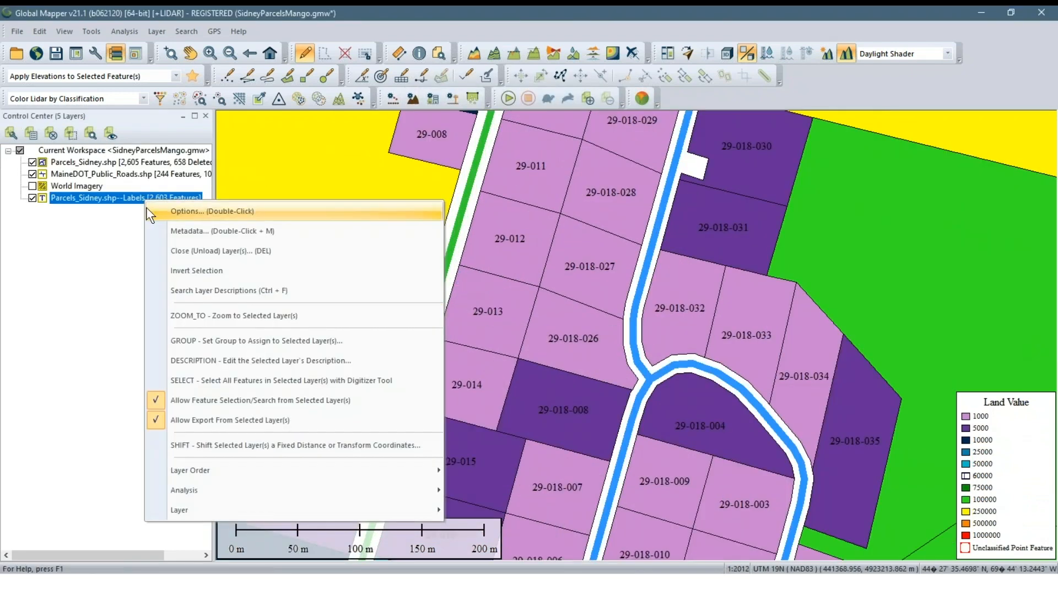
{"action": "left_click", "coordinate": [147, 211]}
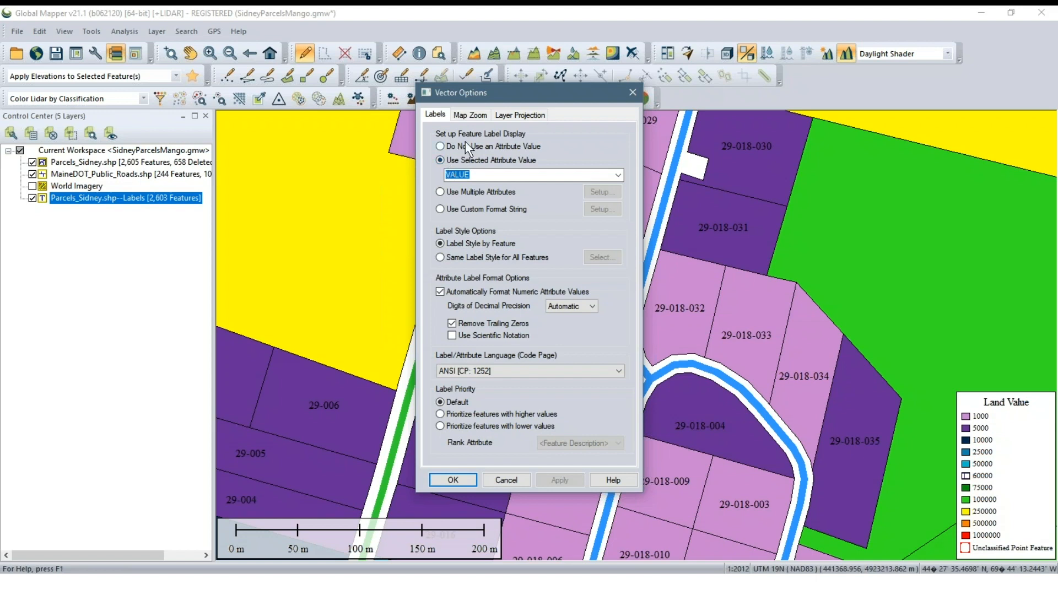
{"action": "left_click", "coordinate": [618, 175]}
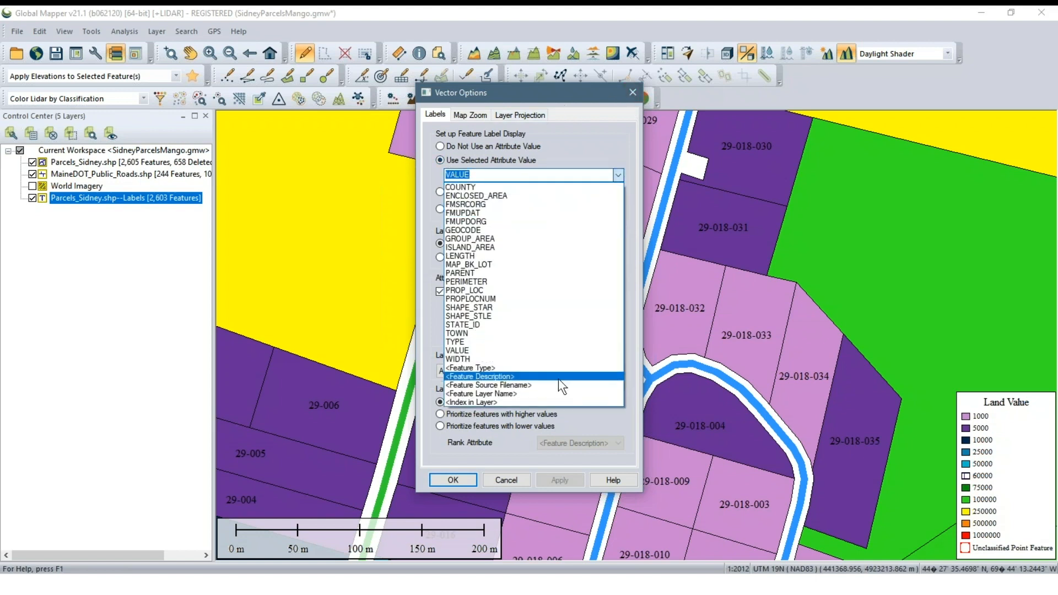
{"action": "left_click", "coordinate": [523, 264]}
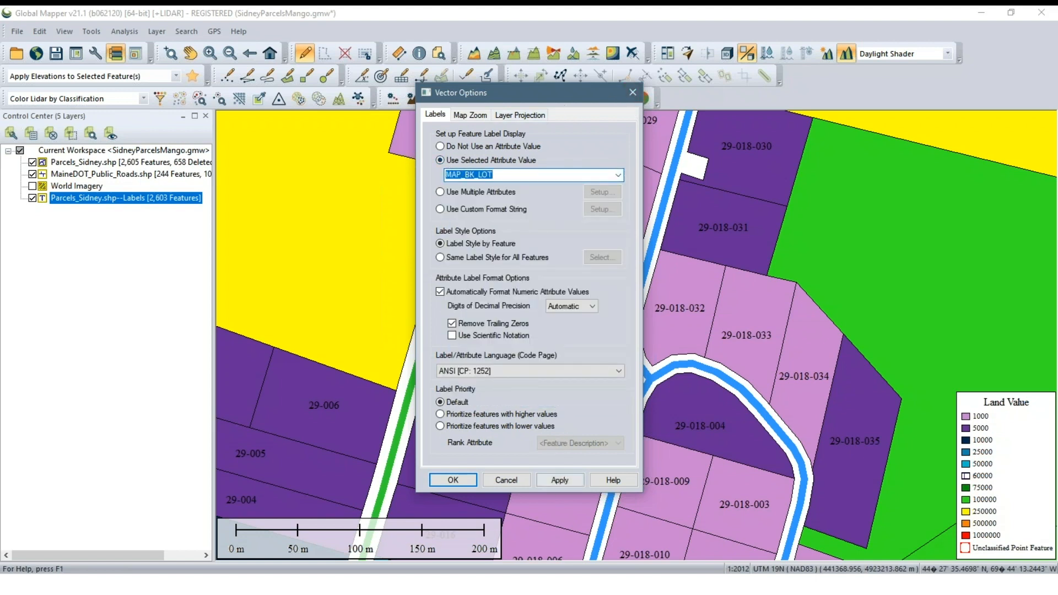
{"action": "left_click", "coordinate": [559, 480]}
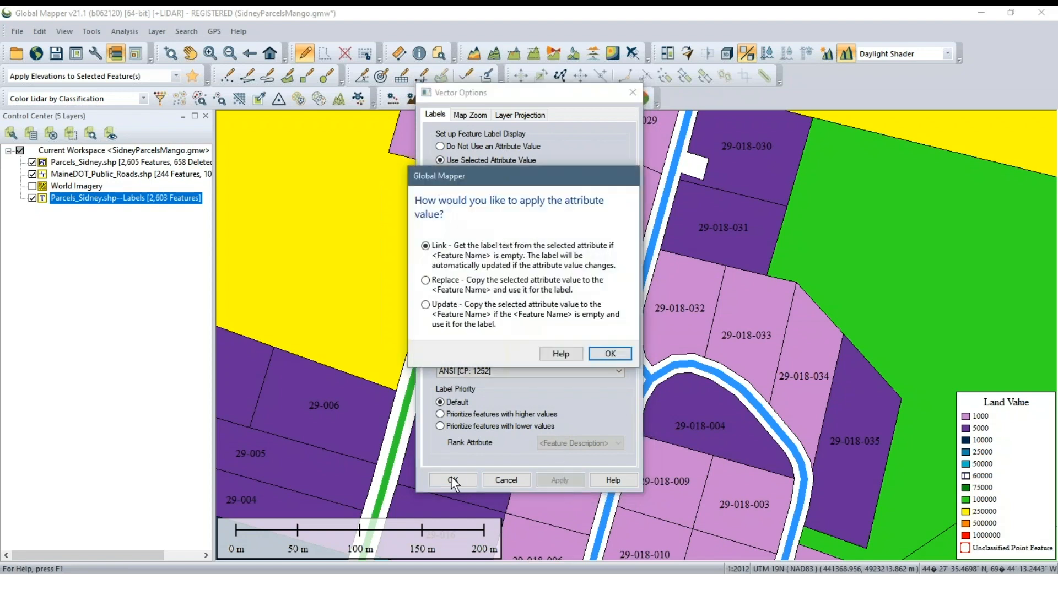
{"action": "left_click", "coordinate": [609, 353]}
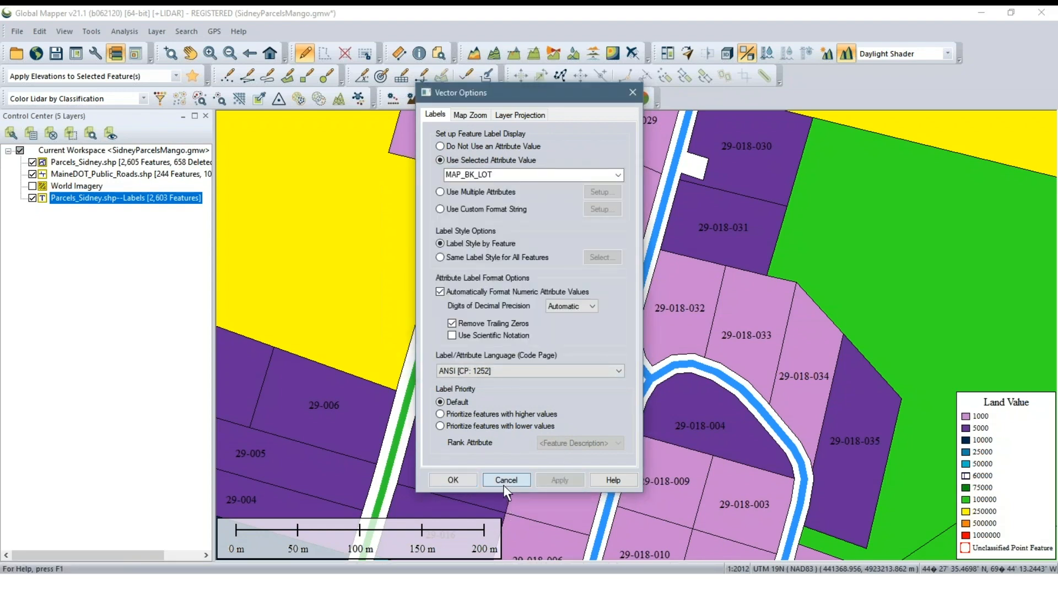
{"action": "left_click", "coordinate": [453, 480]}
Hide the recreated parcel label layer and remove it from the workspace
{"action": "left_click", "coordinate": [32, 198]}
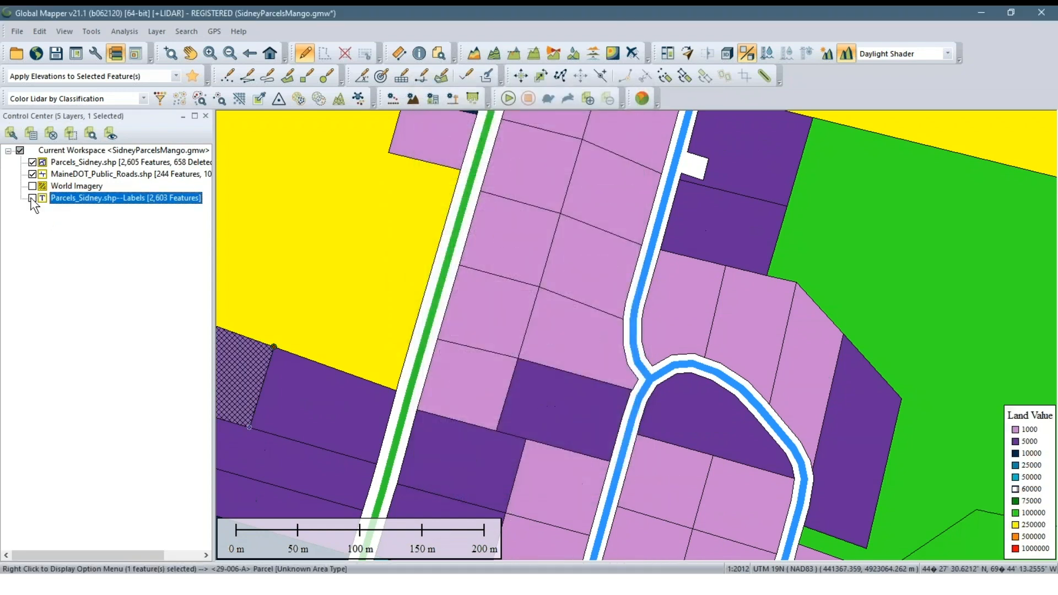
{"action": "scroll", "coordinate": [462, 346], "scroll_direction": "down", "scroll_amount": 2}
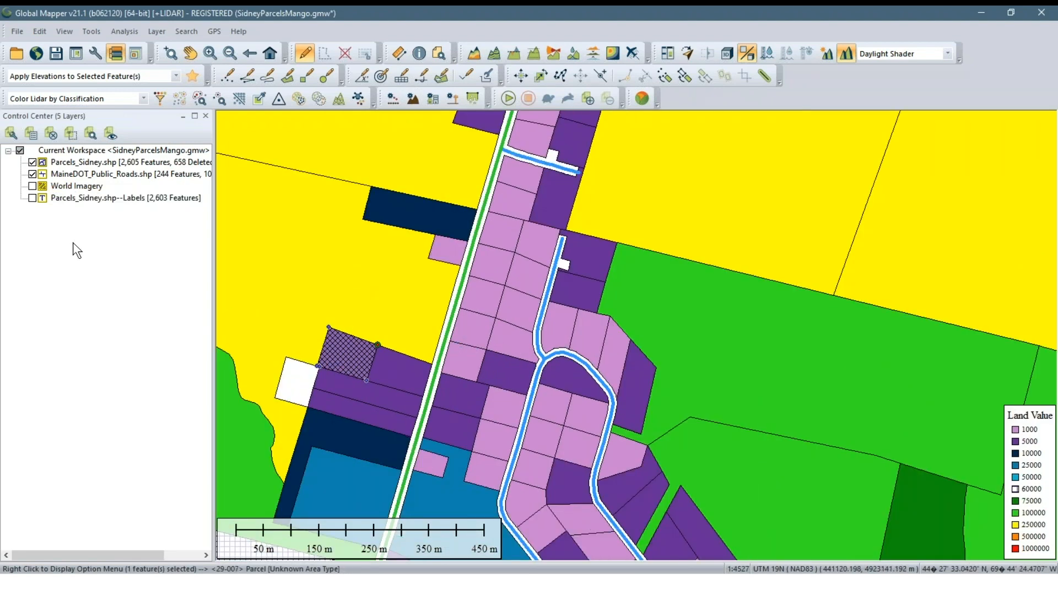
{"action": "right_click", "coordinate": [69, 199]}
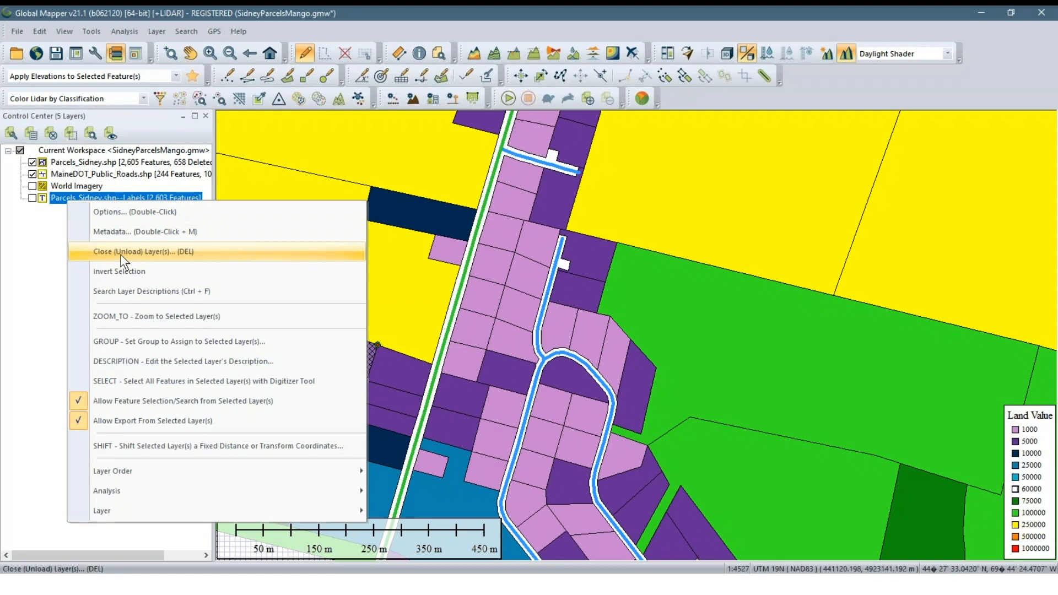
{"action": "left_click", "coordinate": [121, 255]}
{"action": "key", "text": "Return"}
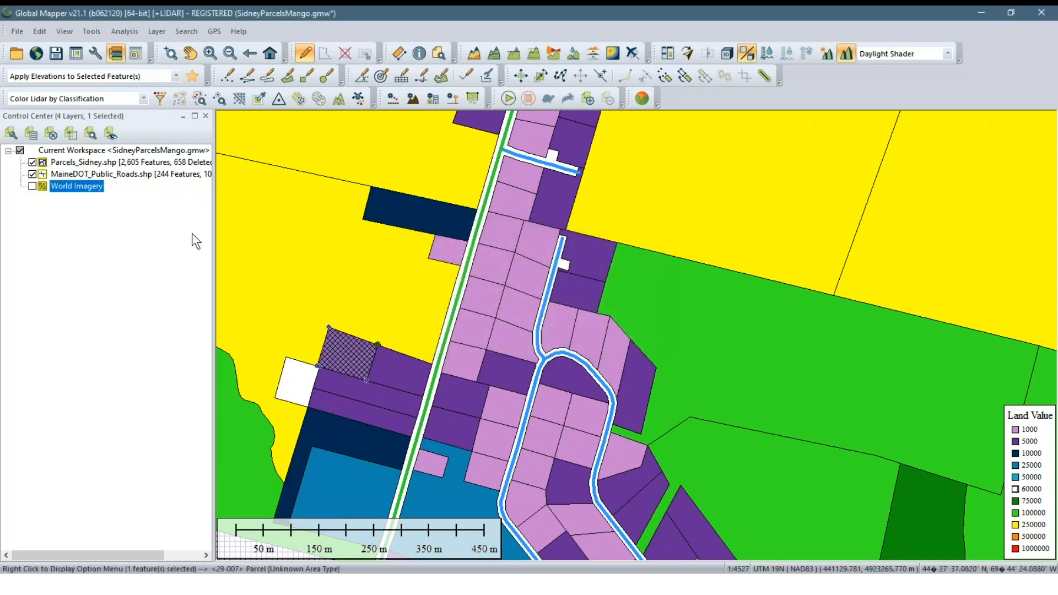
{"action": "left_click", "coordinate": [155, 166]}
{"action": "right_click", "coordinate": [154, 166]}
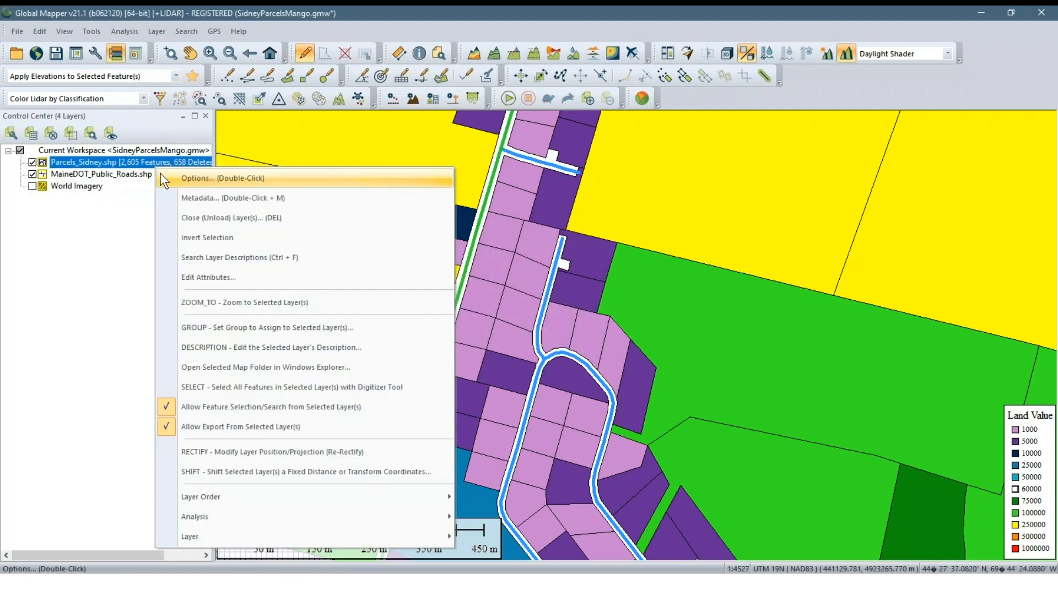
{"action": "left_click", "coordinate": [114, 207]}
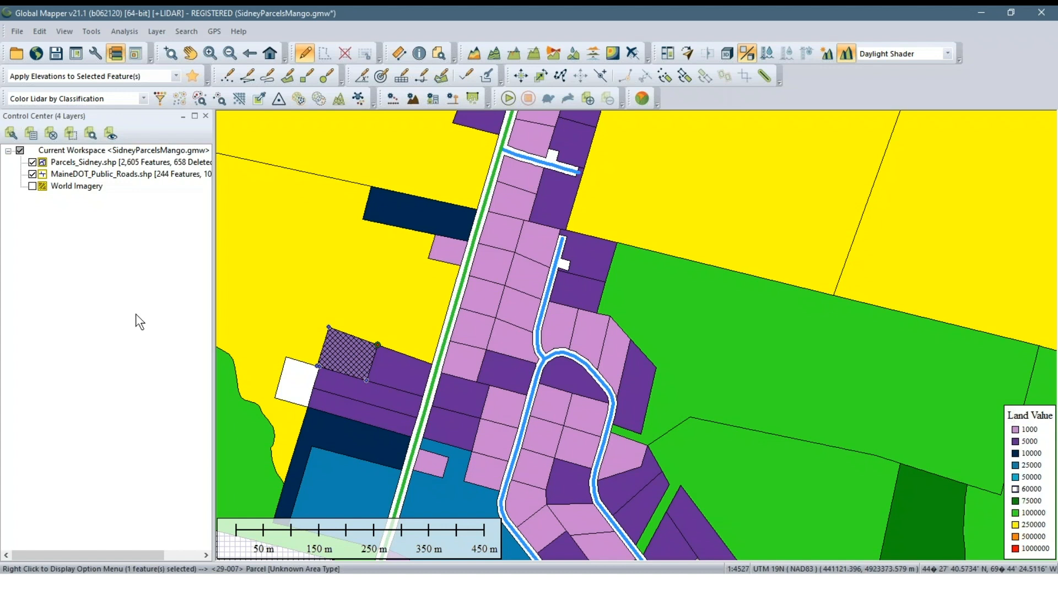
{"action": "right_click", "coordinate": [157, 164]}
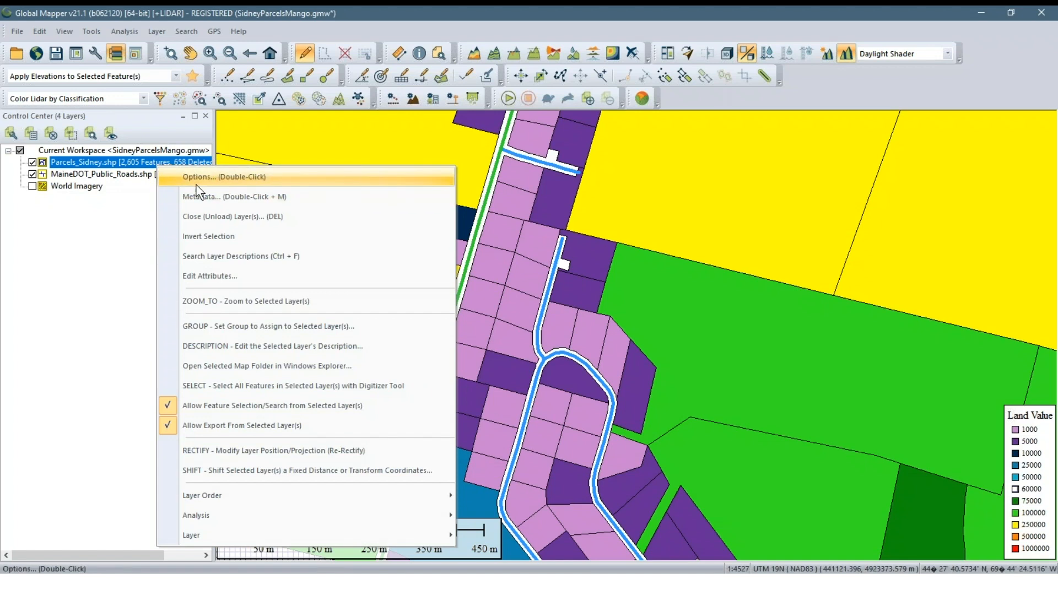
{"action": "left_click", "coordinate": [132, 226]}
Try enabling label display for the Parcels_Sidney layer with the MAP_BK_LOT attribute
{"action": "scroll", "coordinate": [373, 220], "scroll_direction": "up", "scroll_amount": 1}
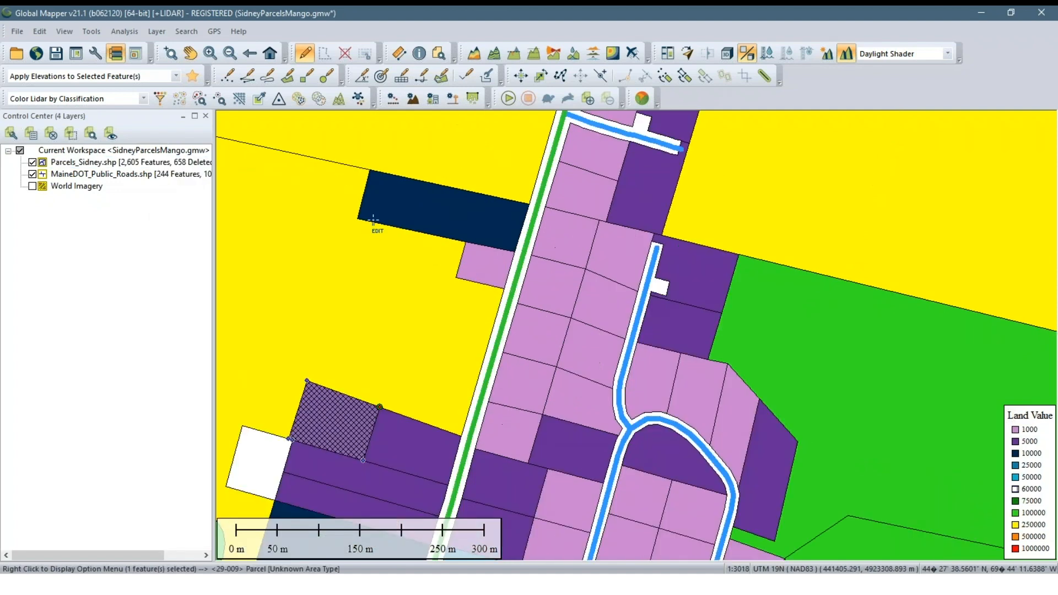
{"action": "left_click", "coordinate": [366, 230]}
{"action": "left_click", "coordinate": [152, 161]}
{"action": "right_click", "coordinate": [152, 160]}
{"action": "left_click", "coordinate": [162, 170]}
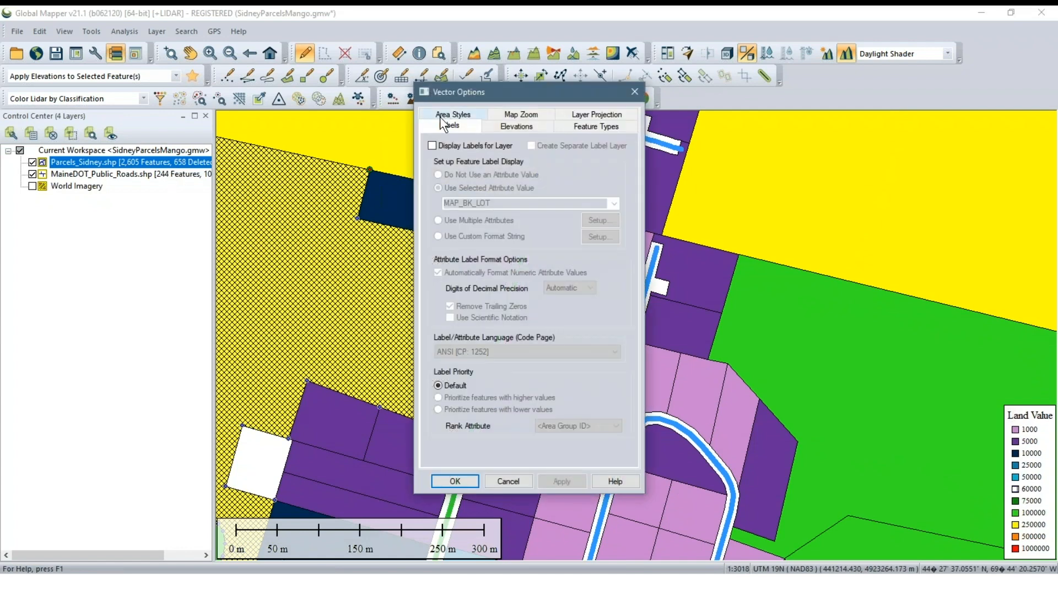
{"action": "left_click", "coordinate": [448, 144]}
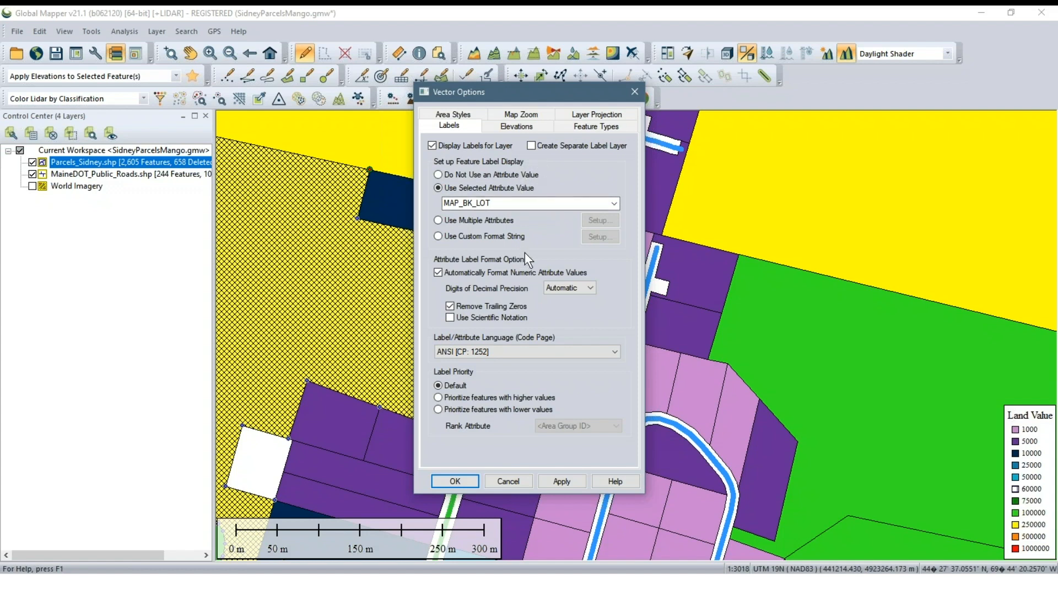
{"action": "left_click", "coordinate": [525, 481]}
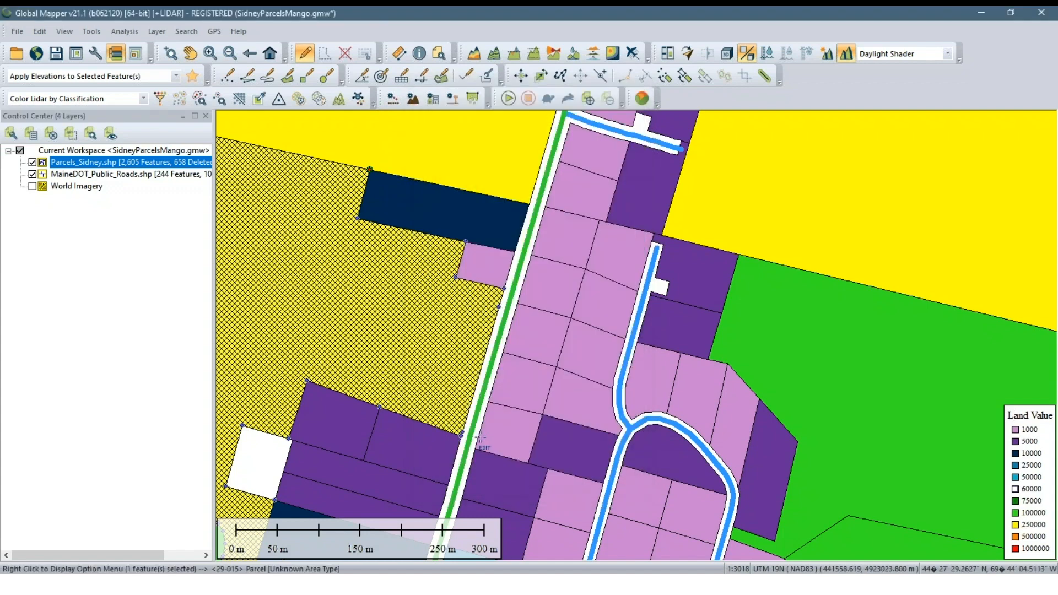
{"action": "scroll", "coordinate": [406, 339], "scroll_direction": "down", "scroll_amount": 2}
{"action": "left_click", "coordinate": [452, 282]}
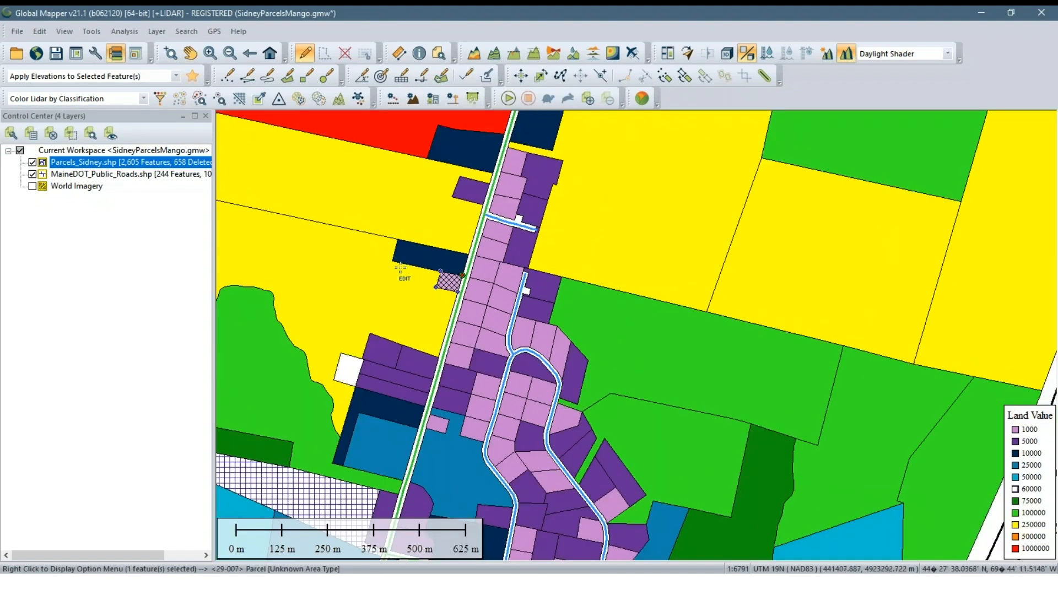
{"action": "scroll", "coordinate": [400, 269], "scroll_direction": "up", "scroll_amount": 1}
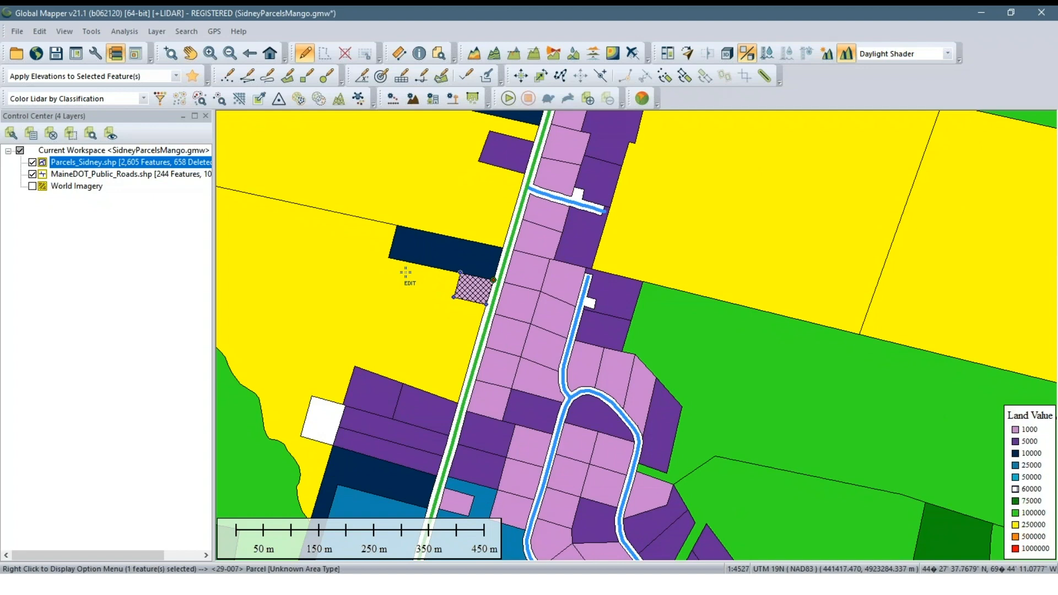
{"action": "scroll", "coordinate": [403, 284], "scroll_direction": "down", "scroll_amount": 4}
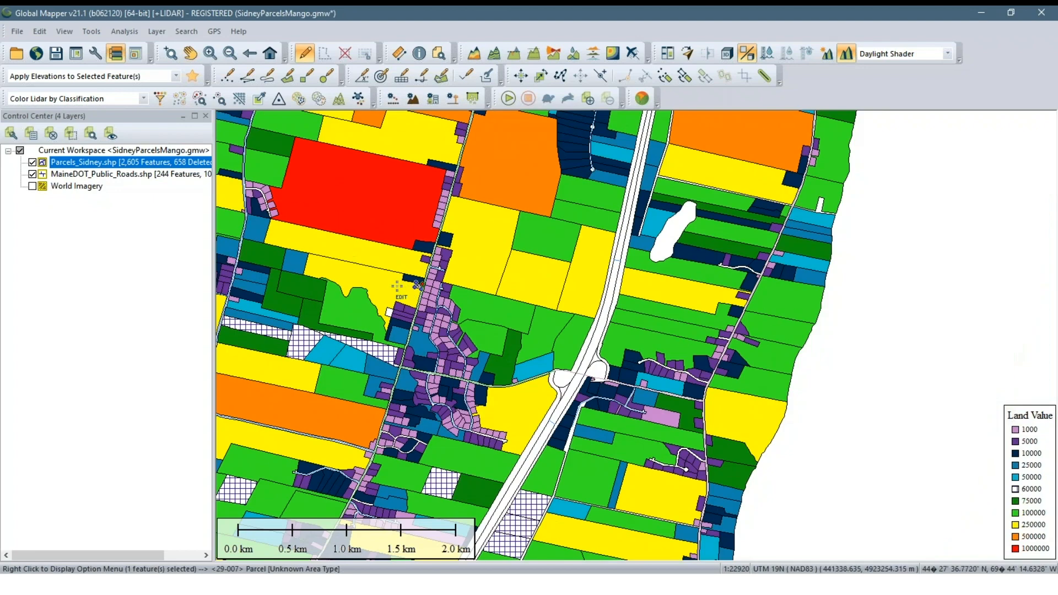
{"action": "left_click_drag", "start_coordinate": [363, 273], "coordinate": [490, 330]}
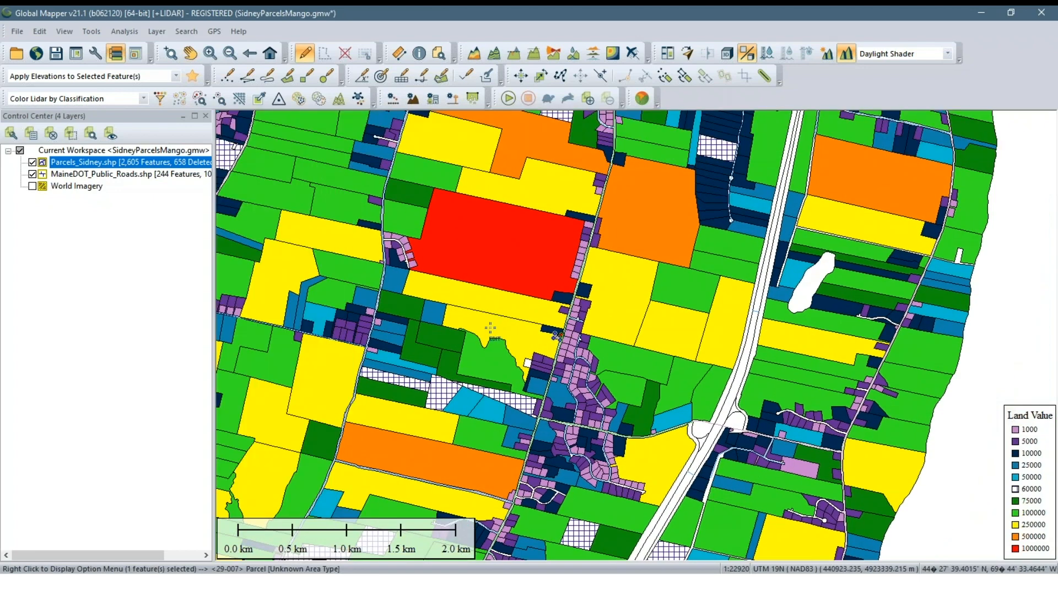
{"action": "scroll", "coordinate": [491, 328], "scroll_direction": "down", "scroll_amount": 1}
{"action": "scroll", "coordinate": [469, 295], "scroll_direction": "up", "scroll_amount": 1}
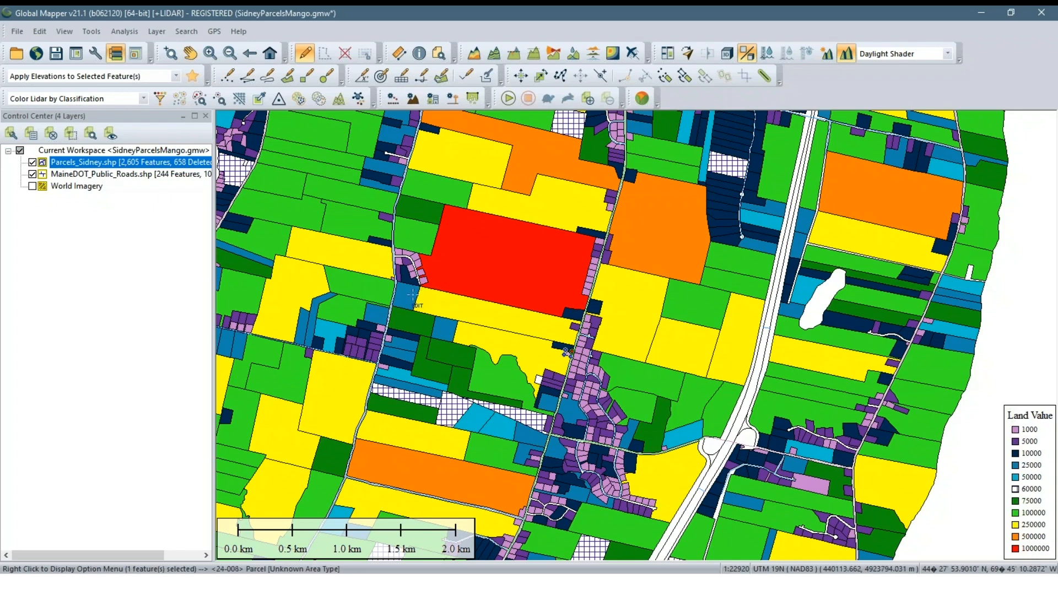
{"action": "scroll", "coordinate": [412, 296], "scroll_direction": "down", "scroll_amount": 3}
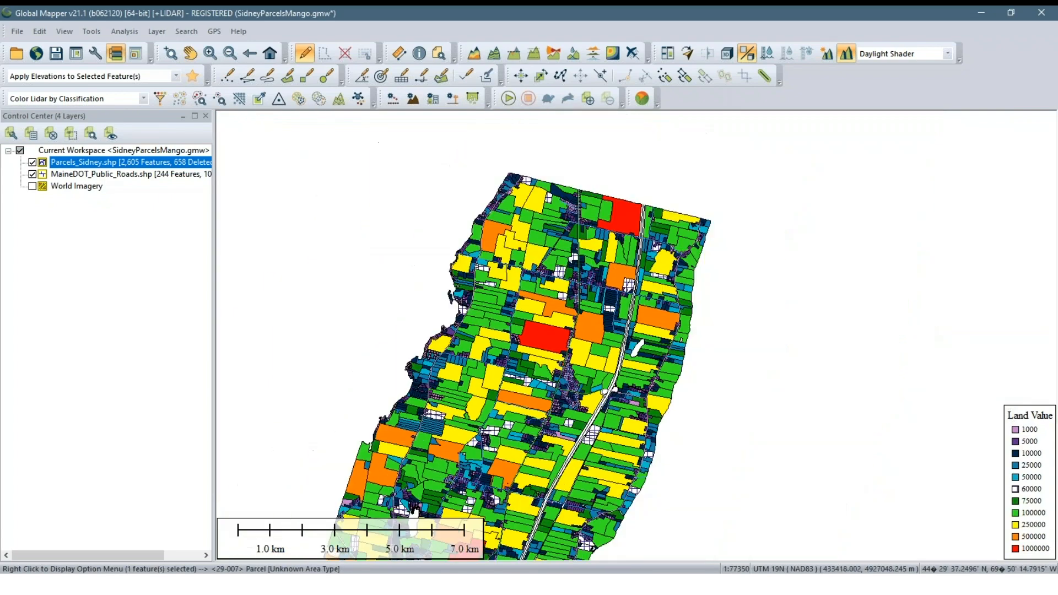
{"action": "scroll", "coordinate": [595, 253], "scroll_direction": "down", "scroll_amount": 2}
{"action": "left_click_drag", "start_coordinate": [541, 347], "coordinate": [545, 307]}
{"action": "scroll", "coordinate": [545, 306], "scroll_direction": "up", "scroll_amount": 1}
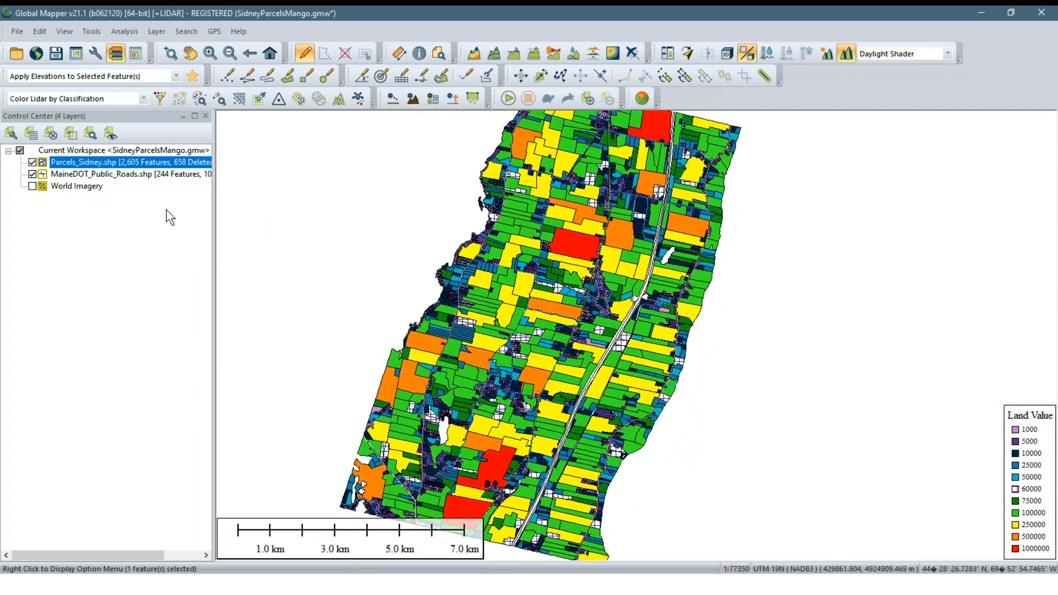
Show the World Imagery layer beneath the parcels and roads, and hide it again
{"action": "left_click", "coordinate": [68, 214]}
{"action": "left_click", "coordinate": [33, 187]}
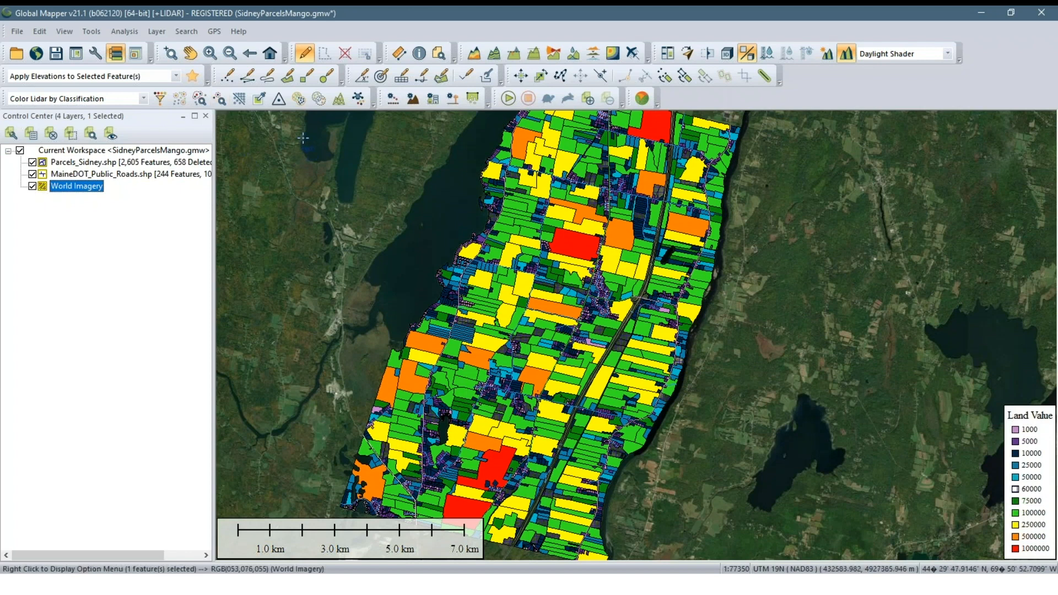
{"action": "left_click", "coordinate": [42, 258]}
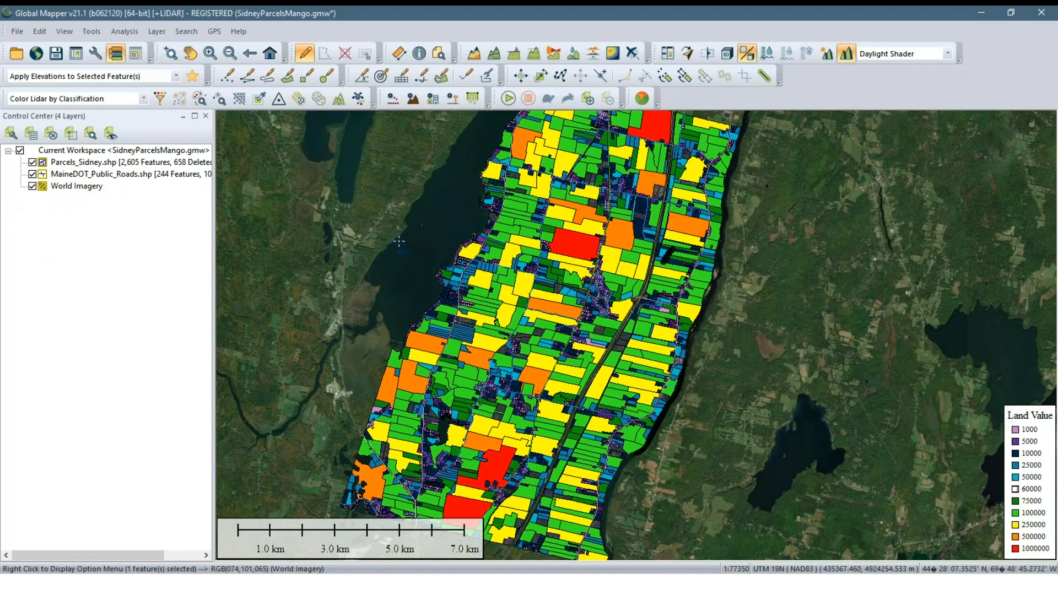
{"action": "scroll", "coordinate": [552, 317], "scroll_direction": "up", "scroll_amount": 1}
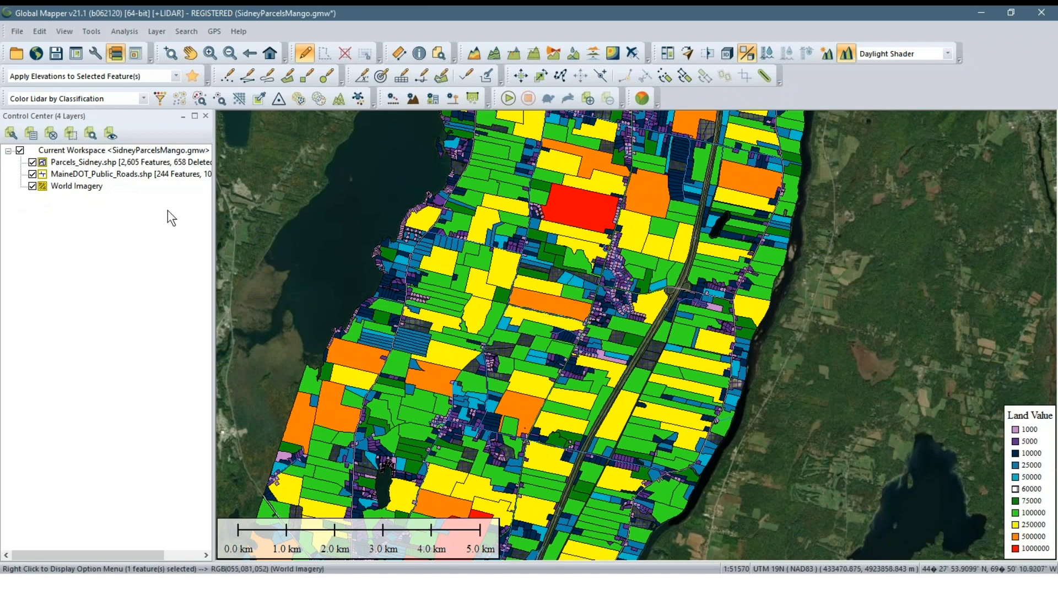
{"action": "left_click", "coordinate": [33, 187]}
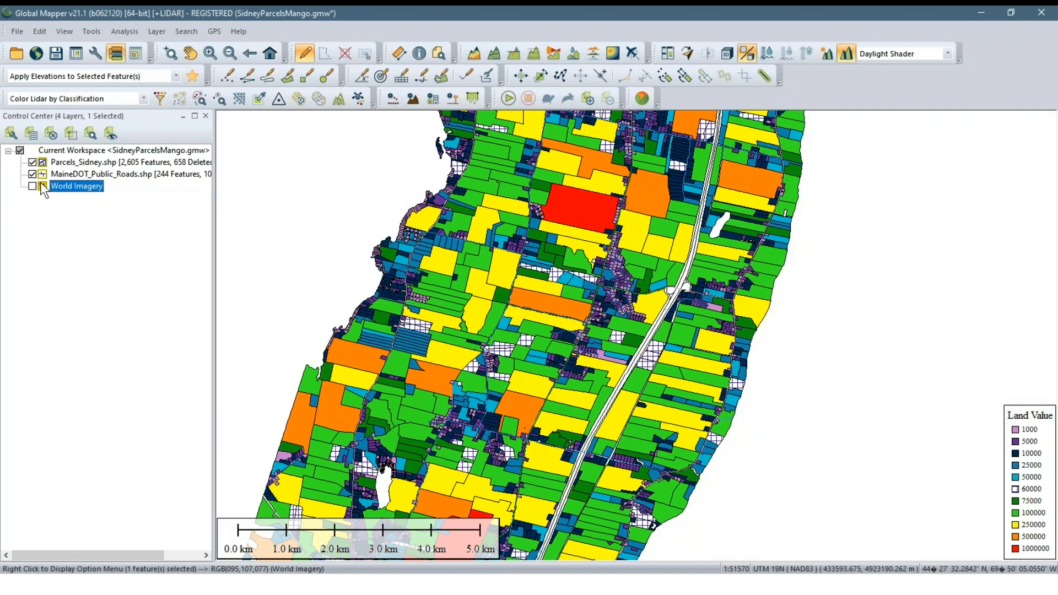
{"action": "left_click", "coordinate": [68, 261]}
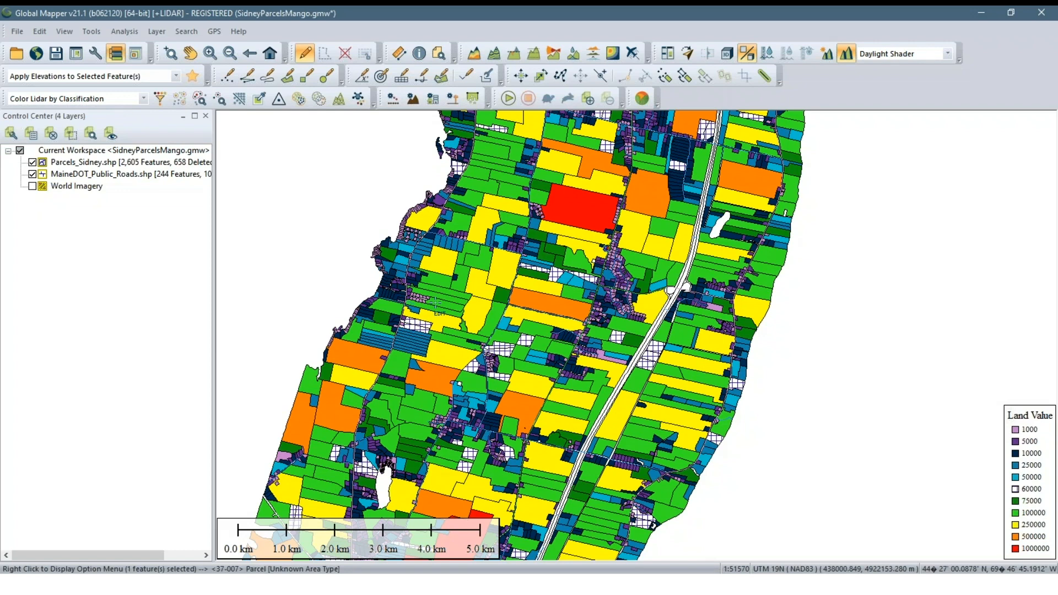
Start publishing the current map to the MangoMap online mapping service
{"action": "left_click", "coordinate": [642, 101]}
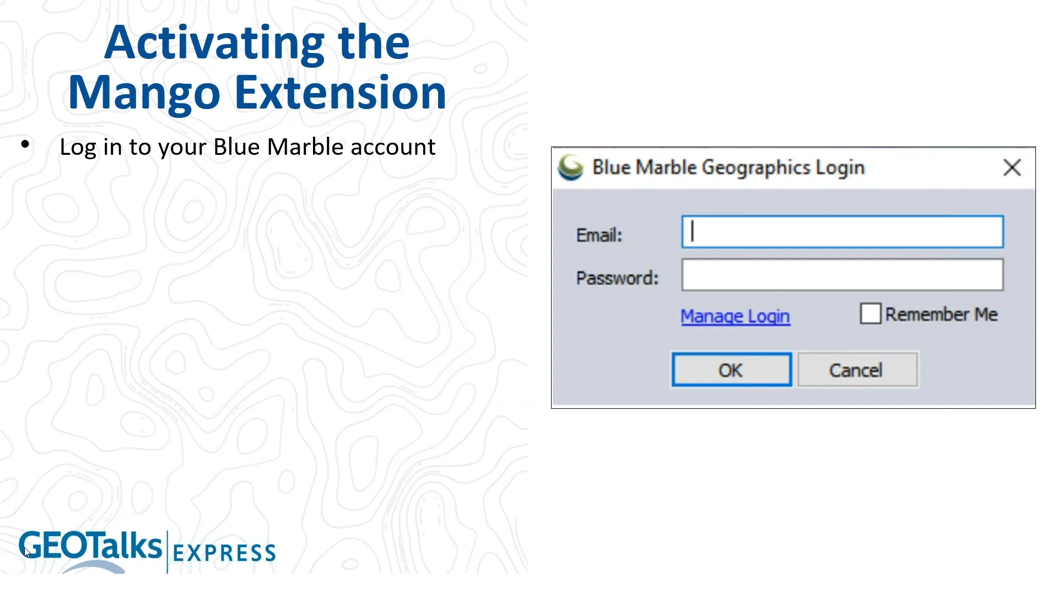
{"action": "key", "text": "Right"}
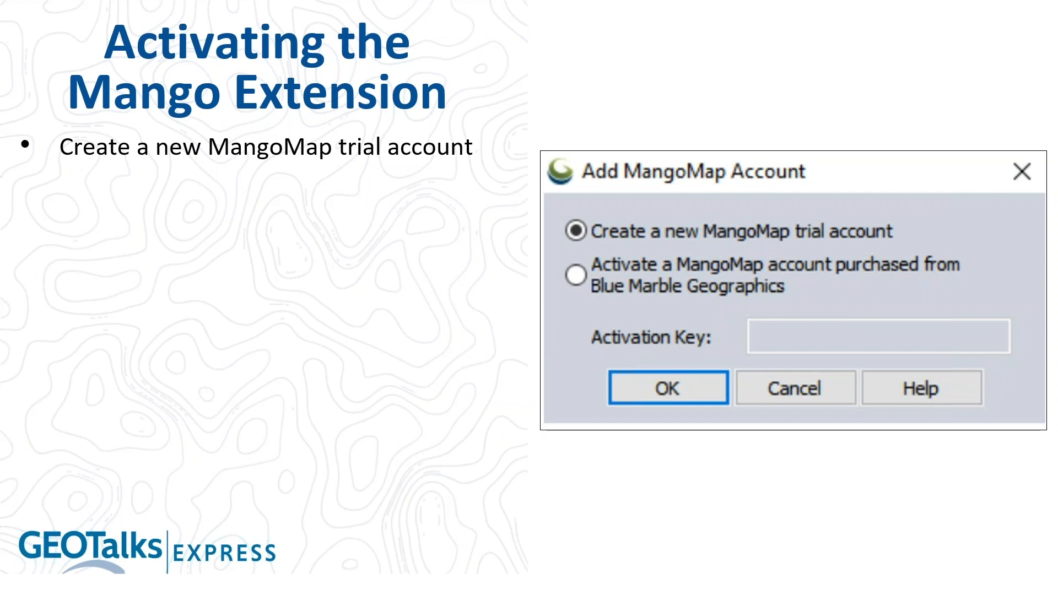
{"action": "key", "text": "Right"}
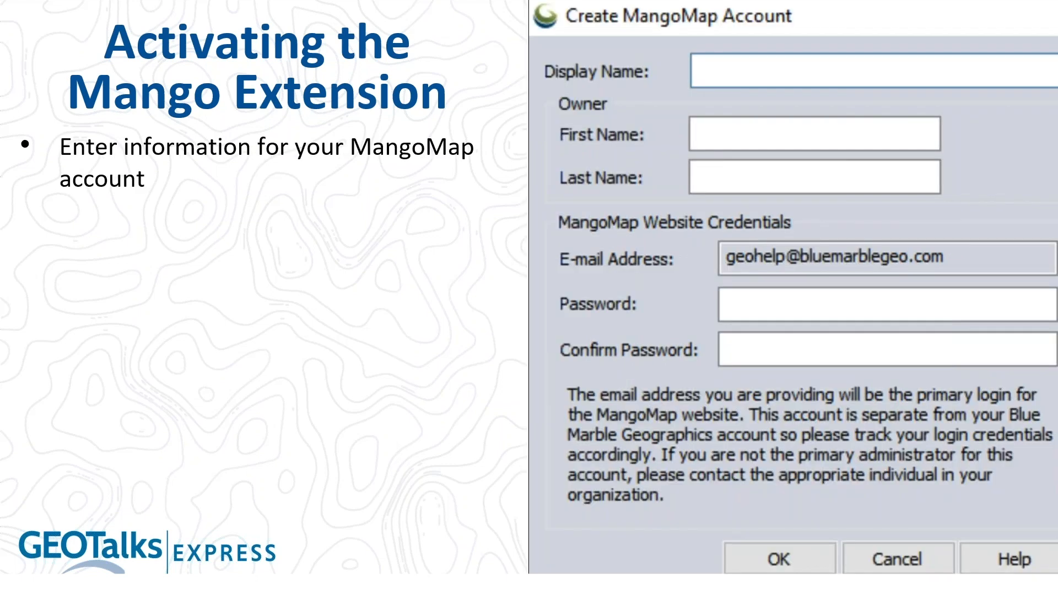
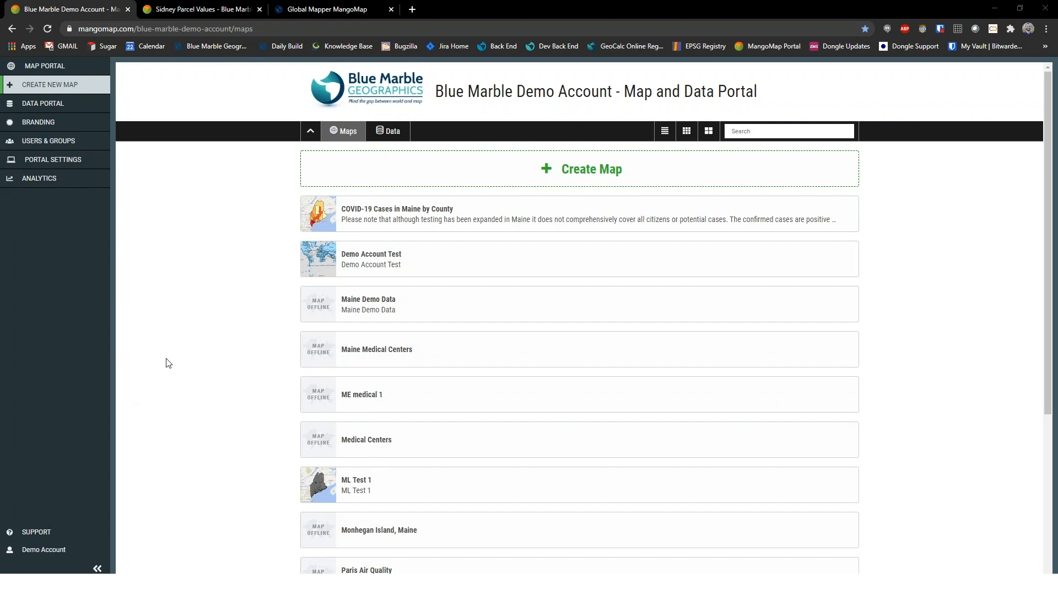
Look through the published maps in the MangoMap portal and switch to the Sidney Parcel Values map
{"action": "mouse_move", "coordinate": [339, 230]}
{"action": "mouse_move", "coordinate": [352, 307]}
{"action": "scroll", "coordinate": [213, 385], "scroll_direction": "down", "scroll_amount": 5}
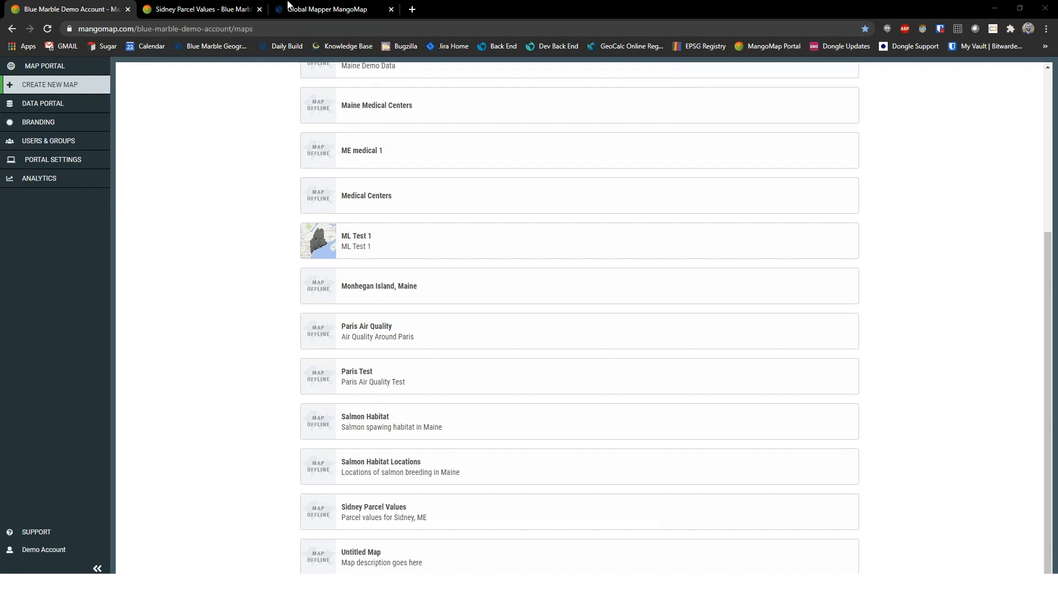
{"action": "left_click", "coordinate": [194, 7]}
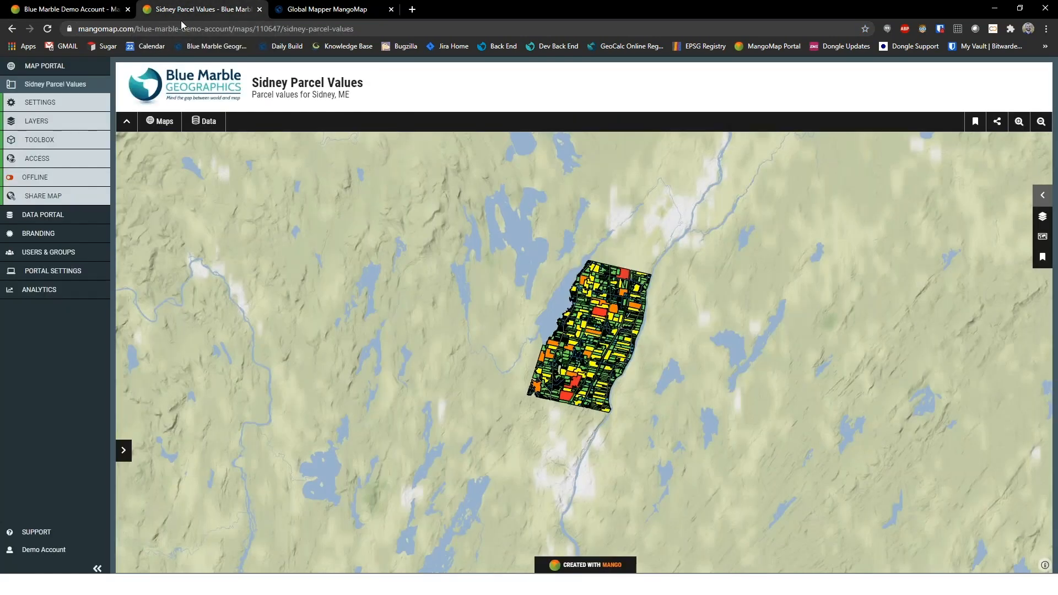
Collapse the page header and expand the Map Legend beside the Sidney parcels
{"action": "mouse_move", "coordinate": [357, 584]}
{"action": "left_click", "coordinate": [128, 131]}
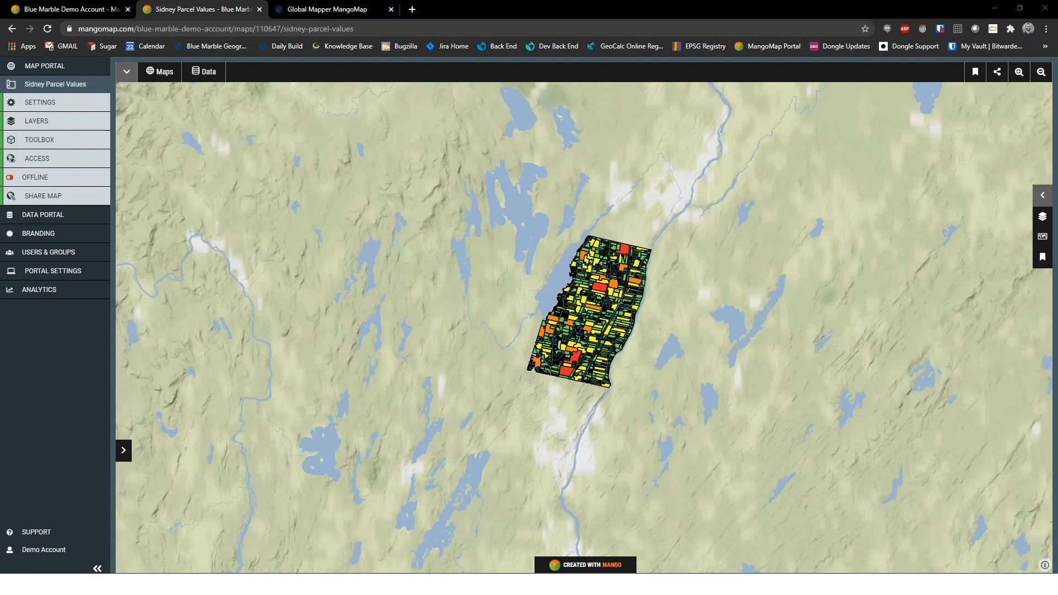
{"action": "left_click", "coordinate": [1044, 198]}
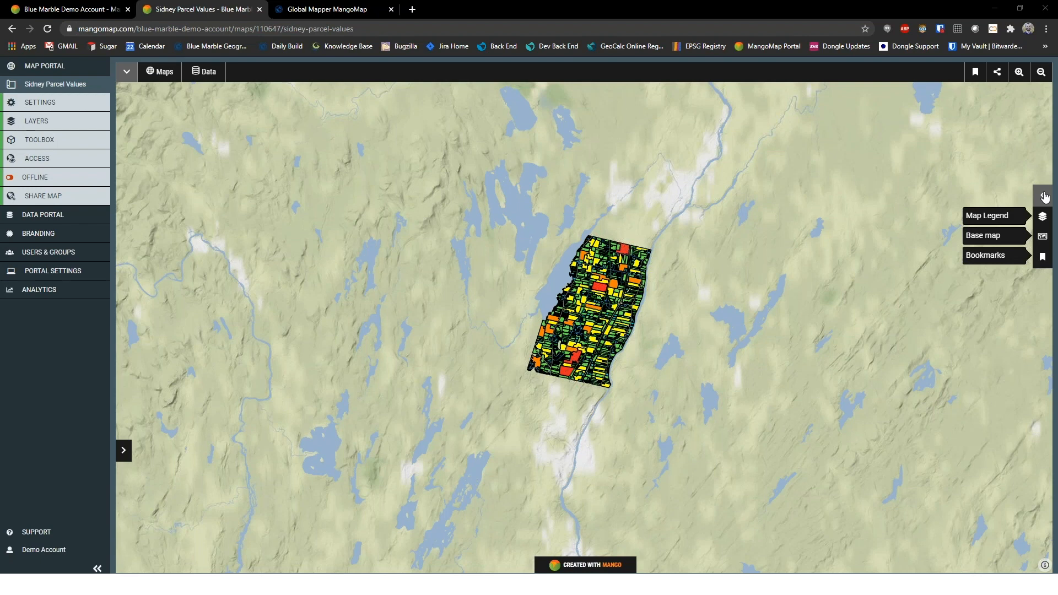
{"action": "left_click", "coordinate": [1043, 196]}
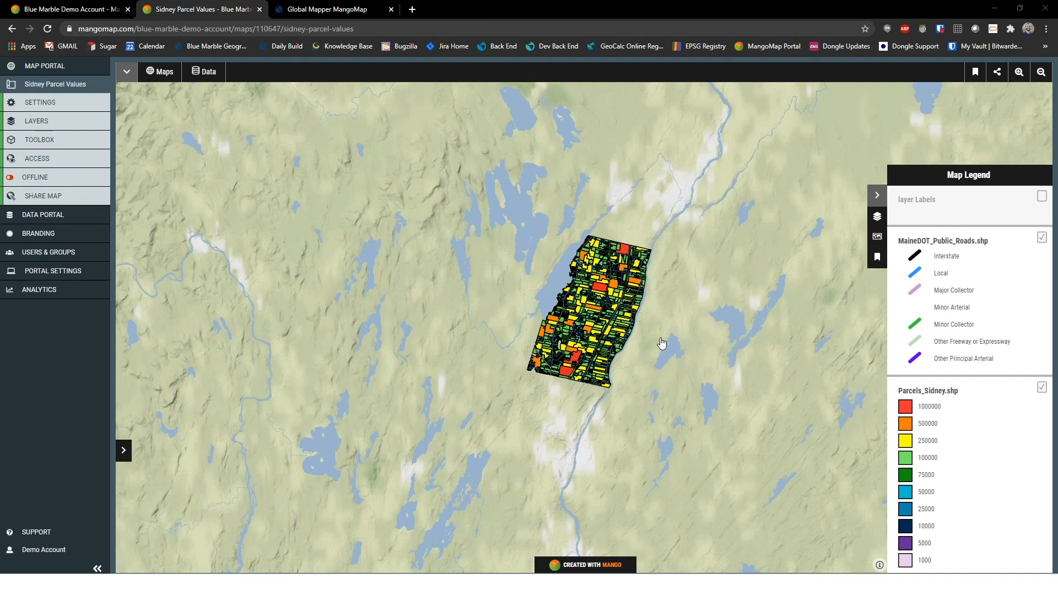
{"action": "scroll", "coordinate": [662, 343], "scroll_direction": "up", "scroll_amount": 1}
{"action": "scroll", "coordinate": [661, 343], "scroll_direction": "down", "scroll_amount": 1}
{"action": "left_click_drag", "start_coordinate": [650, 356], "coordinate": [617, 369]}
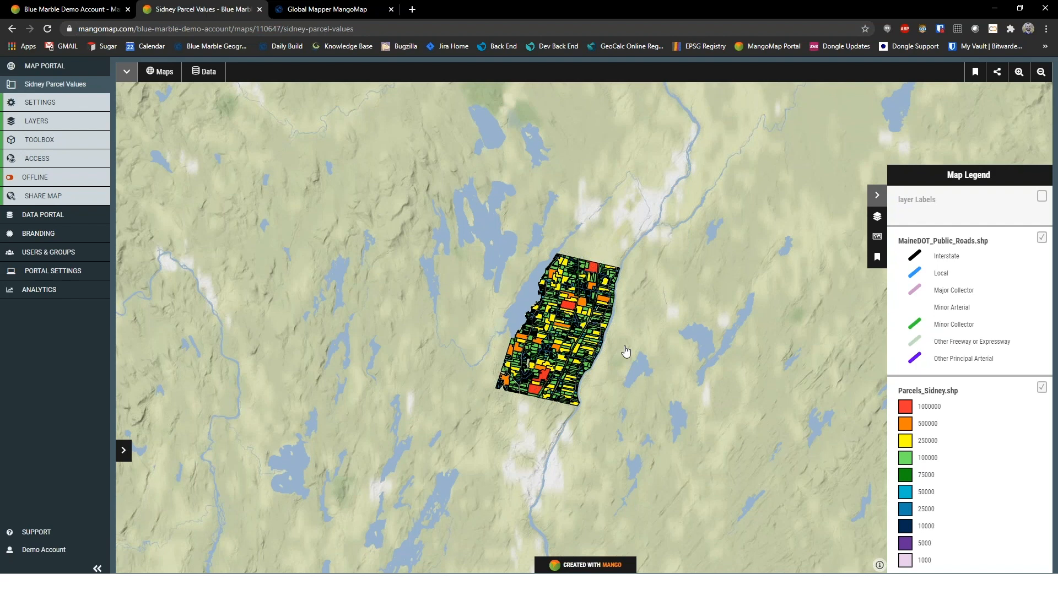
{"action": "mouse_move", "coordinate": [626, 351]}
{"action": "left_mouse_down"}
{"action": "mouse_move", "coordinate": [714, 350]}
{"action": "mouse_move", "coordinate": [493, 349]}
{"action": "mouse_move", "coordinate": [635, 347]}
{"action": "mouse_move", "coordinate": [611, 359]}
{"action": "left_mouse_up"}
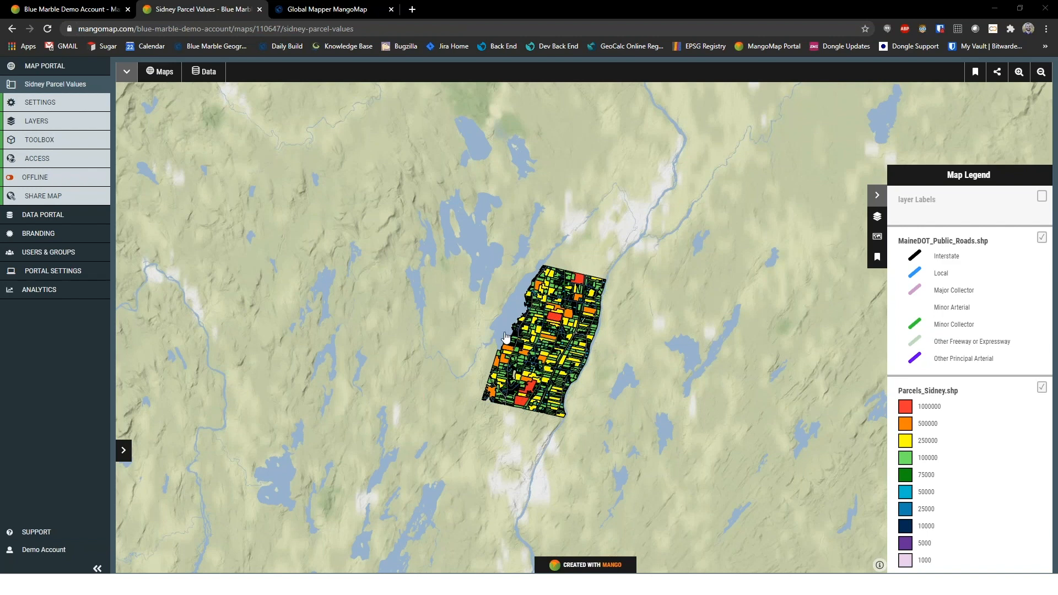
Change the map's basemap from the terrain graphic to the OSM street map
{"action": "left_click", "coordinate": [42, 123]}
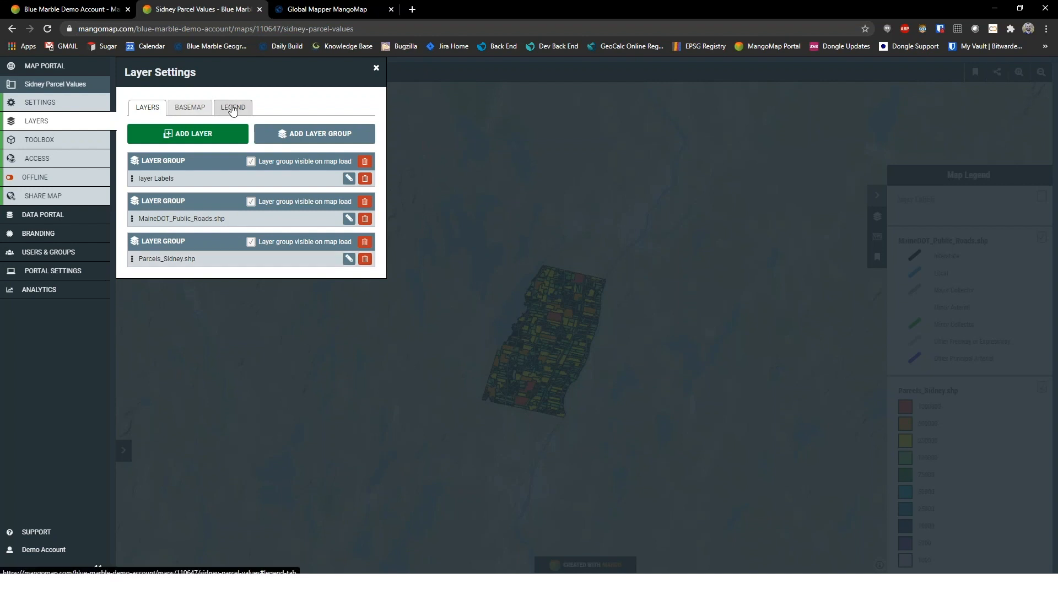
{"action": "left_click", "coordinate": [192, 108]}
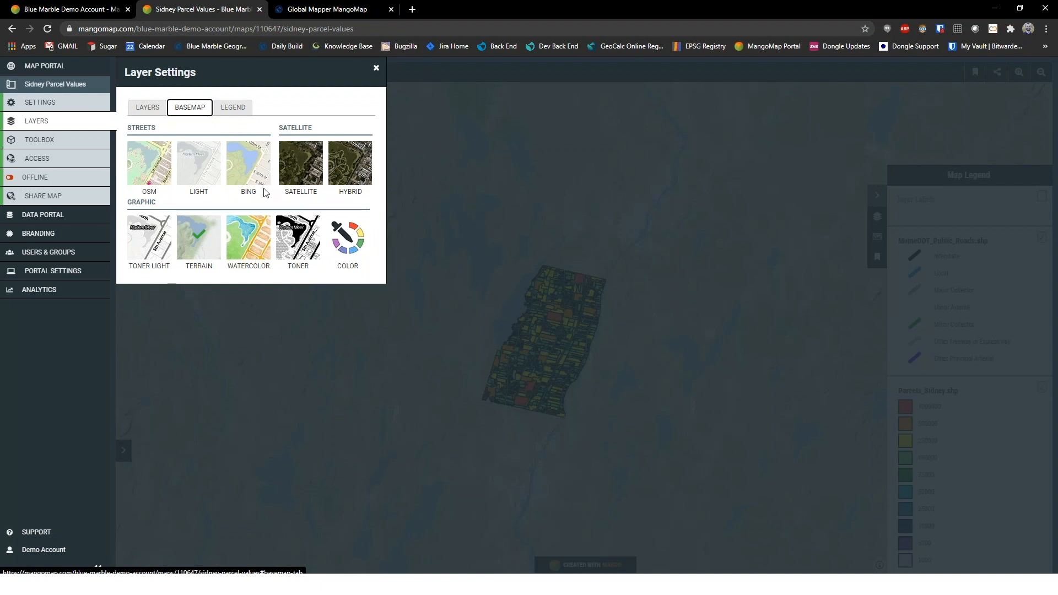
{"action": "left_click", "coordinate": [251, 171]}
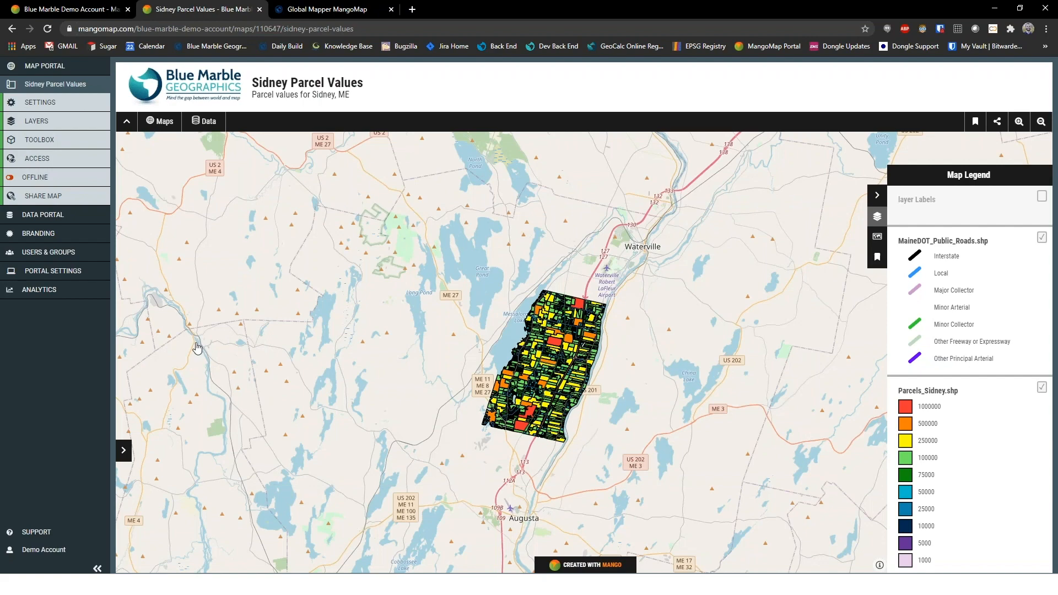
{"action": "scroll", "coordinate": [493, 306], "scroll_direction": "up", "scroll_amount": 1}
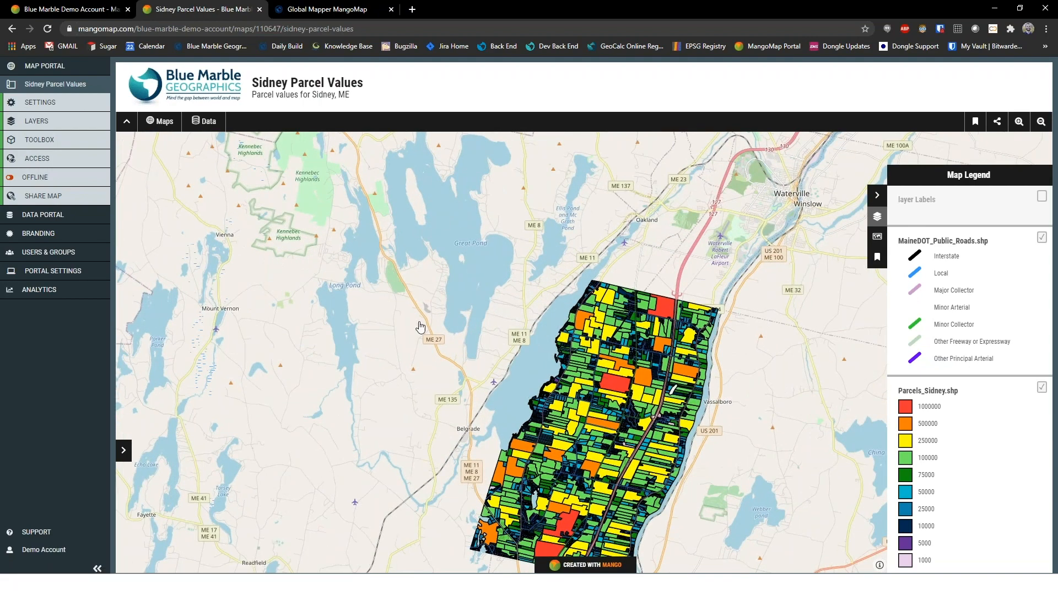
{"action": "scroll", "coordinate": [442, 295], "scroll_direction": "down", "scroll_amount": 1}
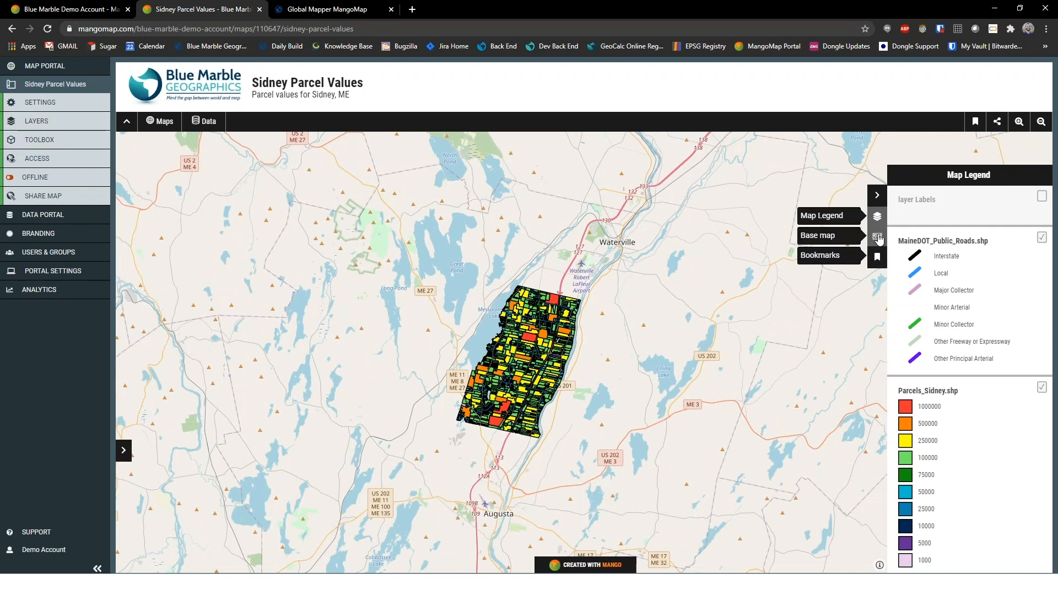
Rename the "layer Labels" layer as Labels in its general layer settings
{"action": "key", "text": "ctrl"}
{"action": "key", "text": "ctrl"}
{"action": "left_click", "coordinate": [72, 132]}
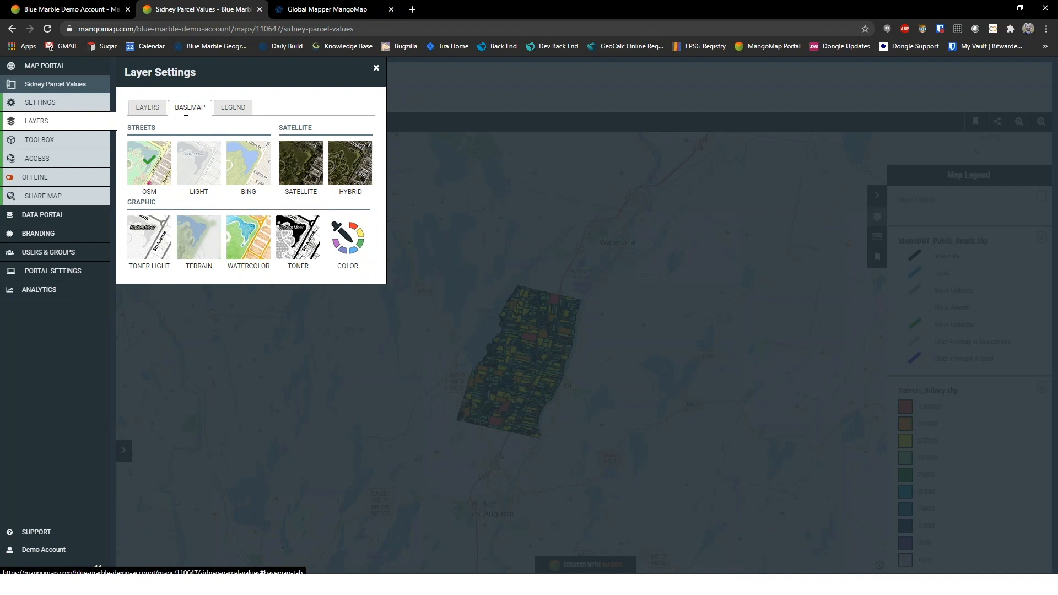
{"action": "left_click", "coordinate": [138, 105]}
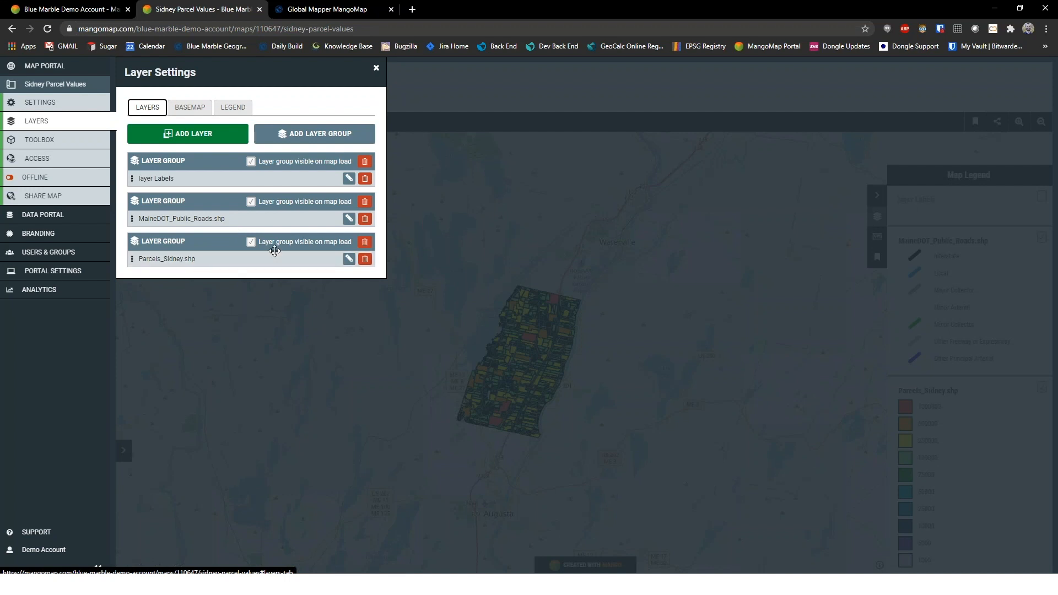
{"action": "left_click", "coordinate": [348, 179]}
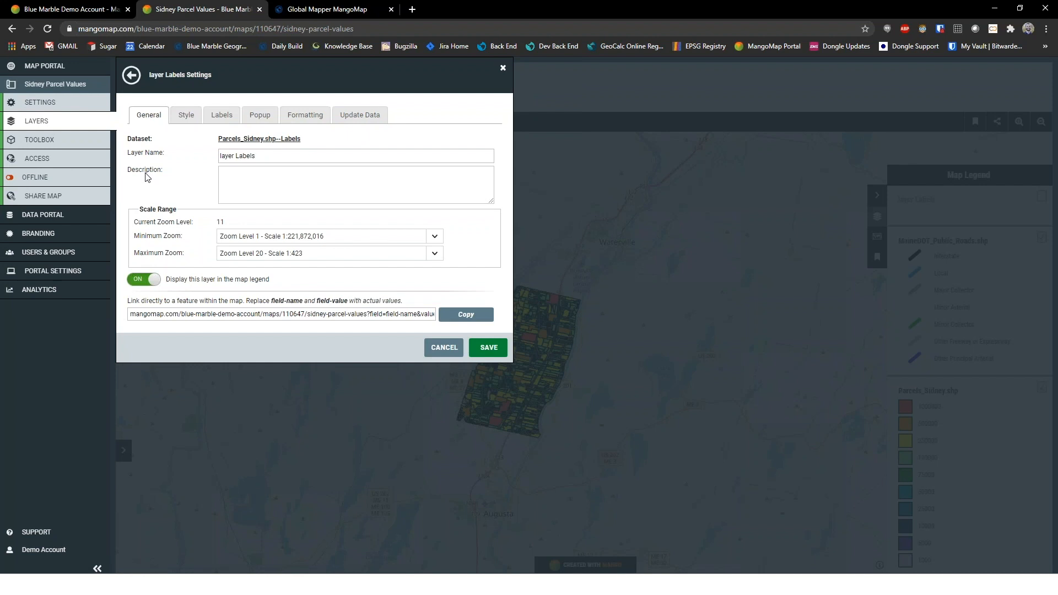
{"action": "key", "text": "ctrl+a"}
{"action": "type", "text": "Lab"}
{"action": "type", "text": "abels"}
{"action": "left_click", "coordinate": [251, 196]}
Set the Labels layer's minimum zoom to Zoom Level 16 - Scale 1:6,770 and save the layer settings
{"action": "left_click", "coordinate": [443, 242]}
{"action": "scroll", "coordinate": [384, 283], "scroll_direction": "down", "scroll_amount": 3}
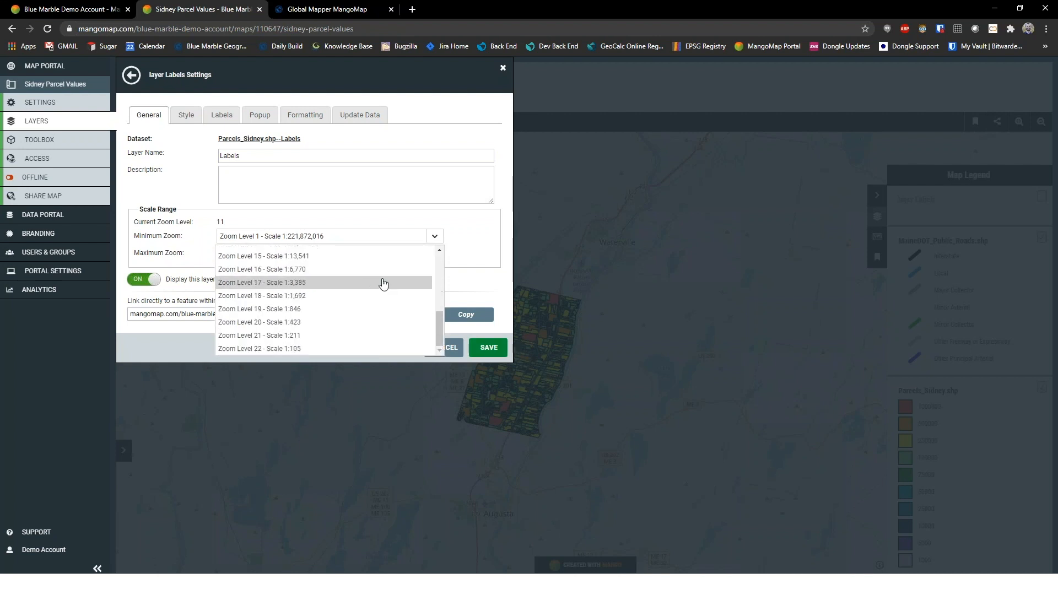
{"action": "left_click", "coordinate": [300, 270]}
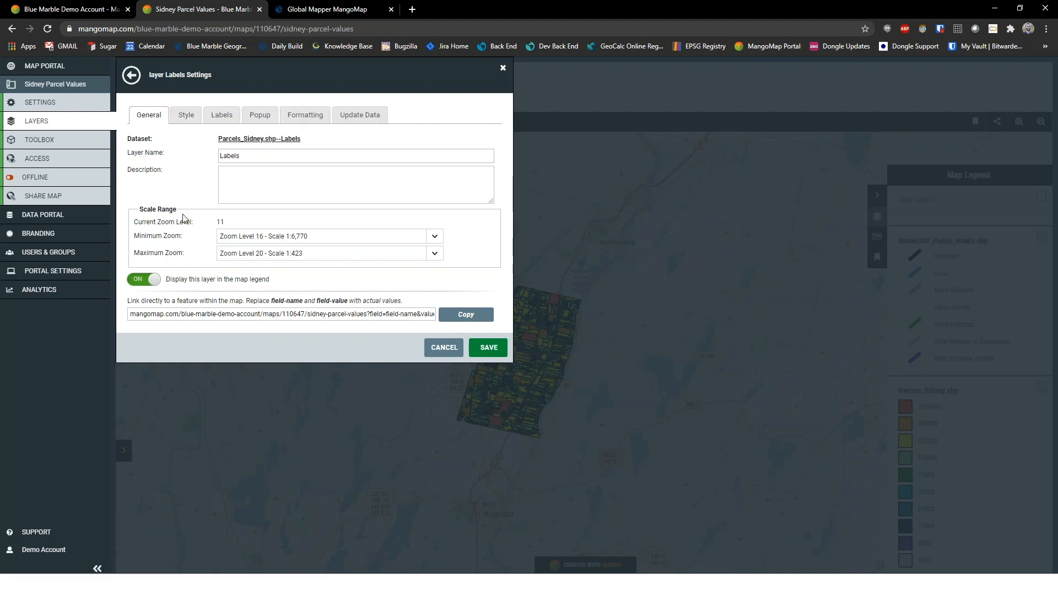
{"action": "left_click", "coordinate": [488, 347]}
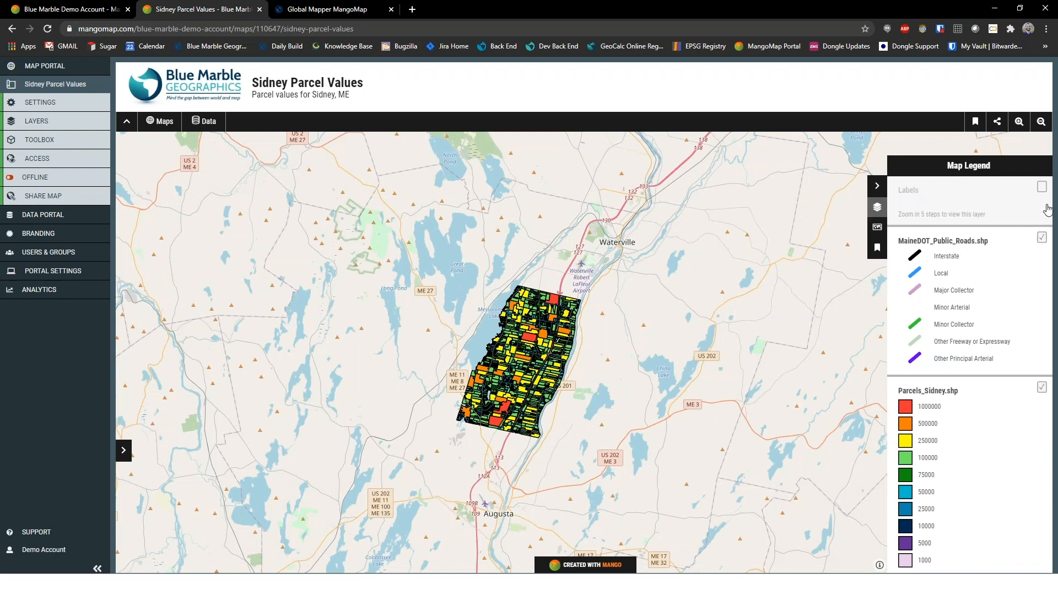
Turn on the Labels layer in the legend and check the parcel labels at close range
{"action": "left_click", "coordinate": [1041, 189]}
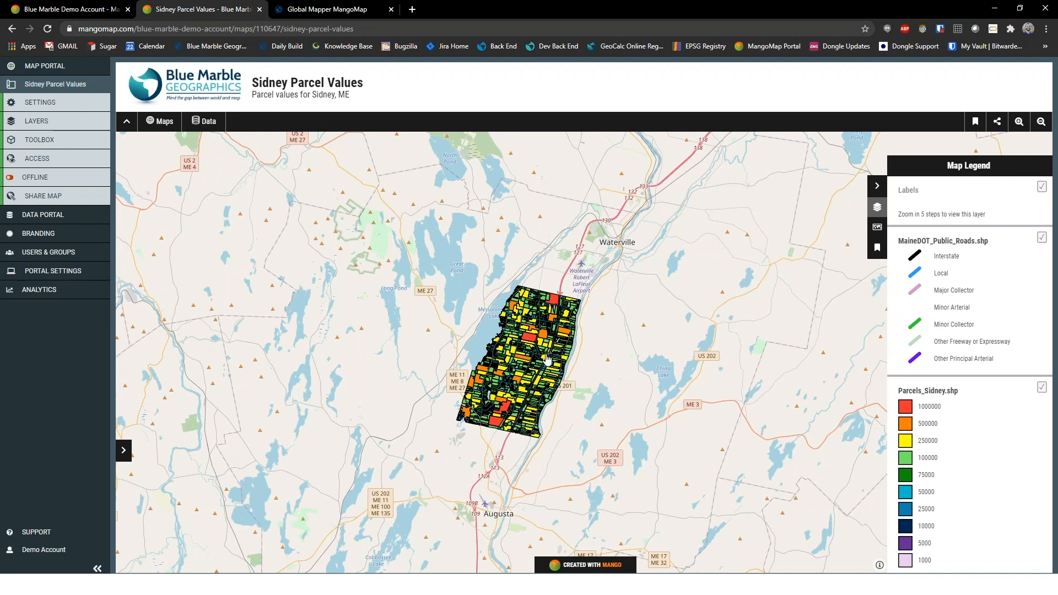
{"action": "scroll", "coordinate": [547, 359], "scroll_direction": "up", "scroll_amount": 1}
{"action": "scroll", "coordinate": [542, 360], "scroll_direction": "up", "scroll_amount": 1}
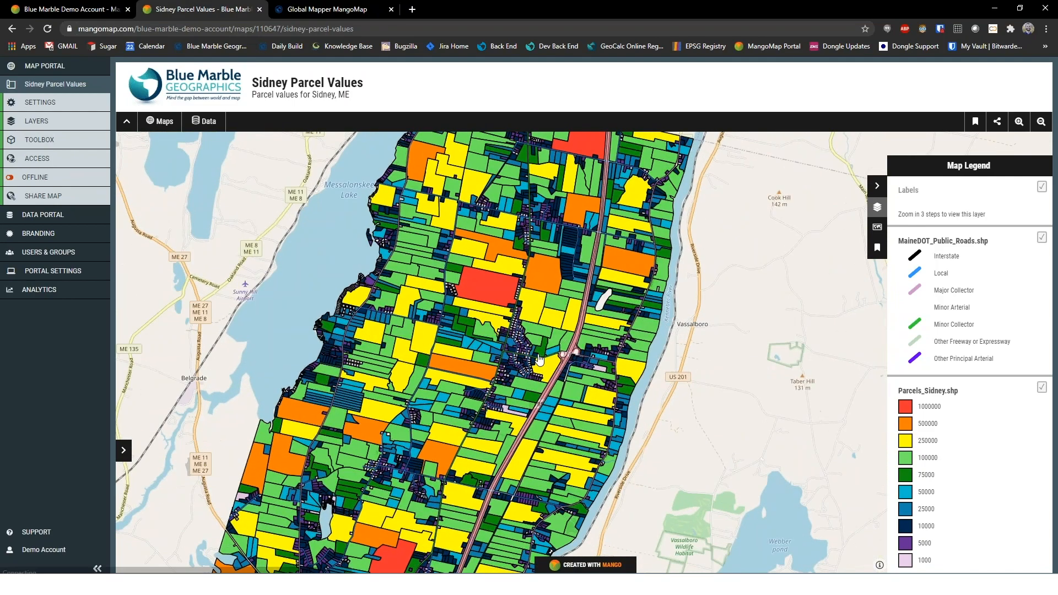
{"action": "scroll", "coordinate": [539, 359], "scroll_direction": "up", "scroll_amount": 1}
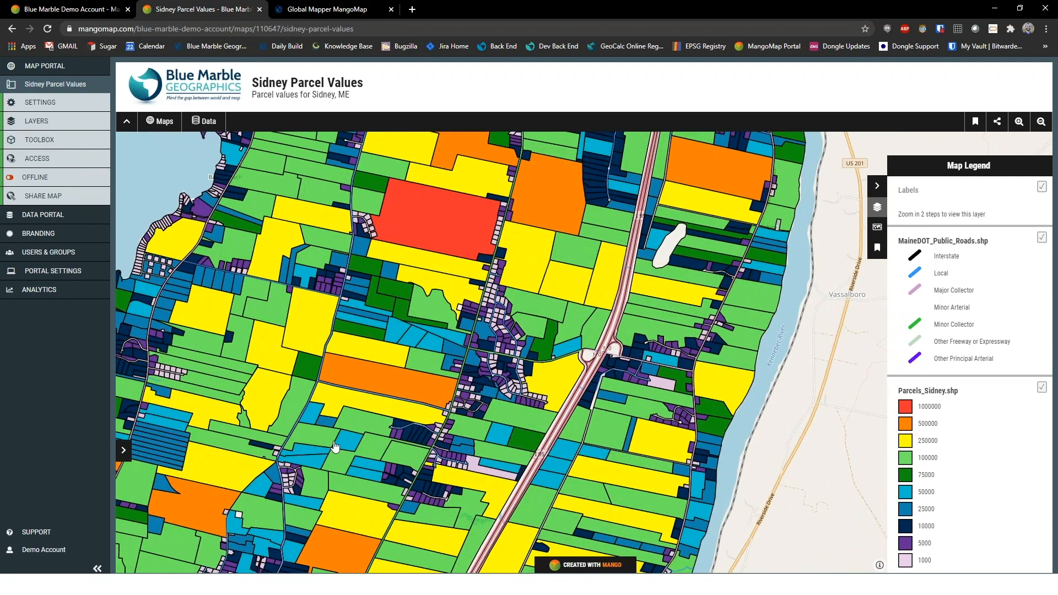
{"action": "scroll", "coordinate": [341, 443], "scroll_direction": "up", "scroll_amount": 1}
{"action": "scroll", "coordinate": [369, 439], "scroll_direction": "up", "scroll_amount": 1}
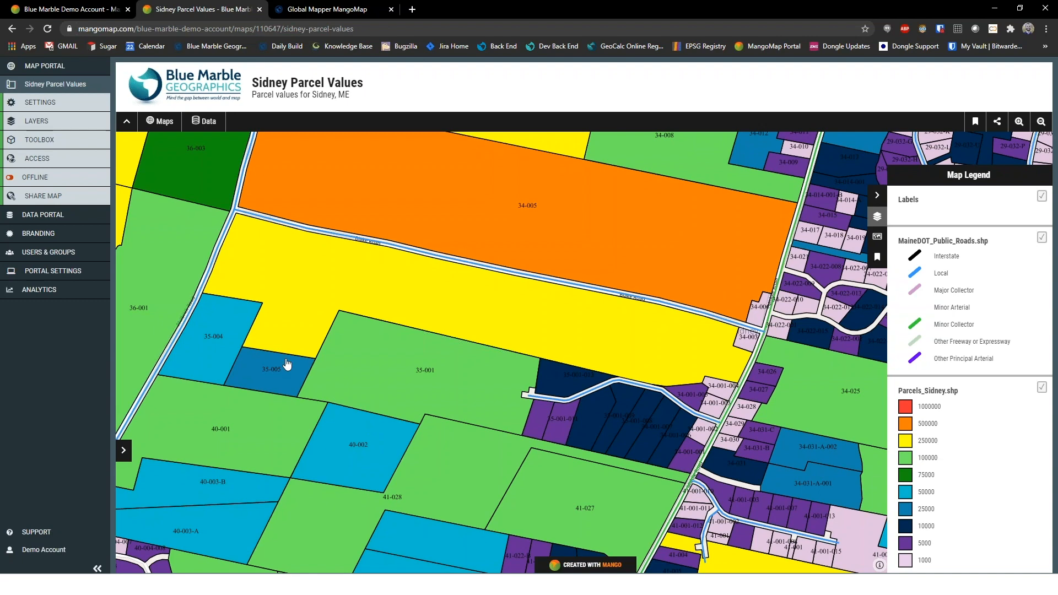
{"action": "left_click_drag", "start_coordinate": [252, 327], "coordinate": [503, 455]}
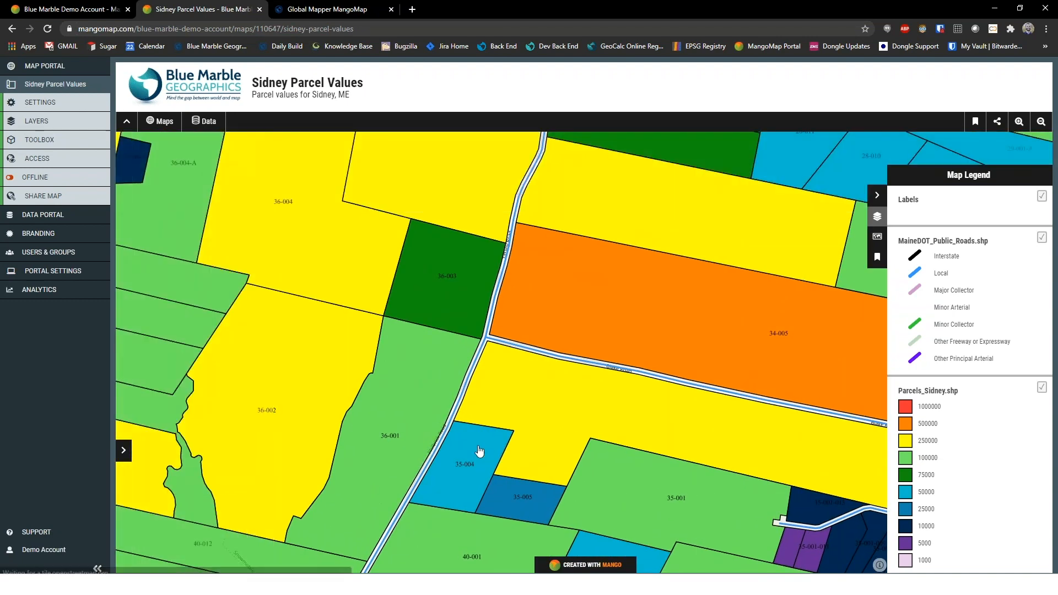
{"action": "left_click_drag", "start_coordinate": [256, 372], "coordinate": [444, 429]}
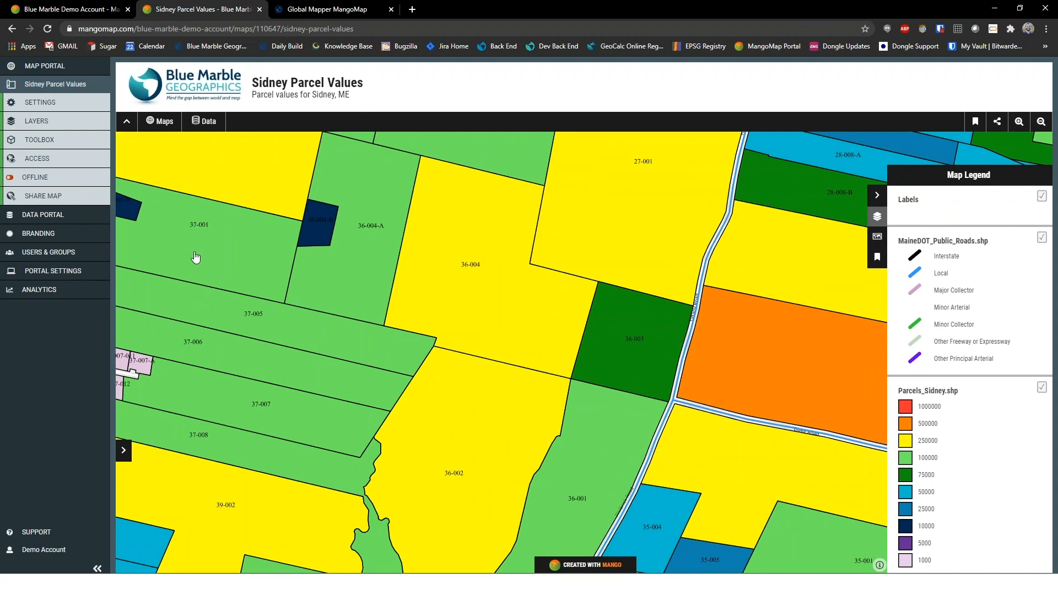
{"action": "scroll", "coordinate": [213, 254], "scroll_direction": "down", "scroll_amount": 4}
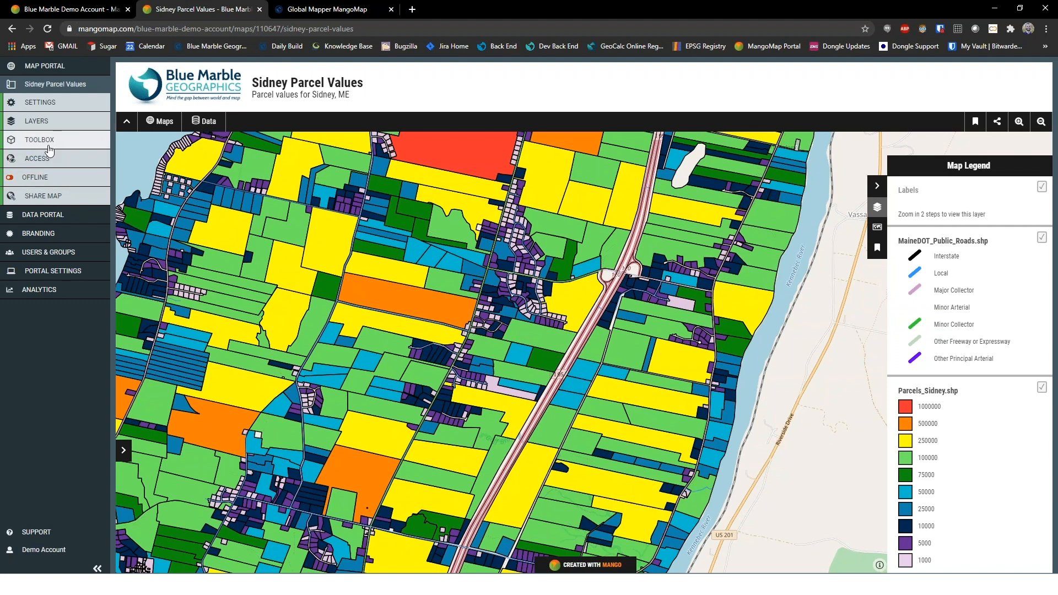
Add the Measuring Tool to the map with Kilometers / Hectares / Meters as its unit of measurement
{"action": "left_click", "coordinate": [50, 141]}
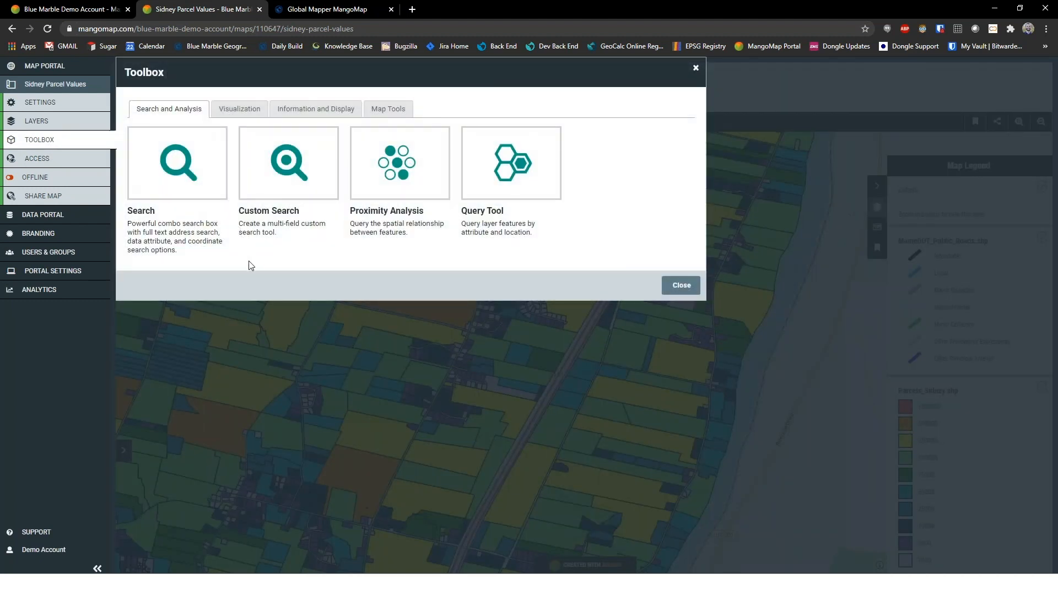
{"action": "left_click", "coordinate": [248, 110]}
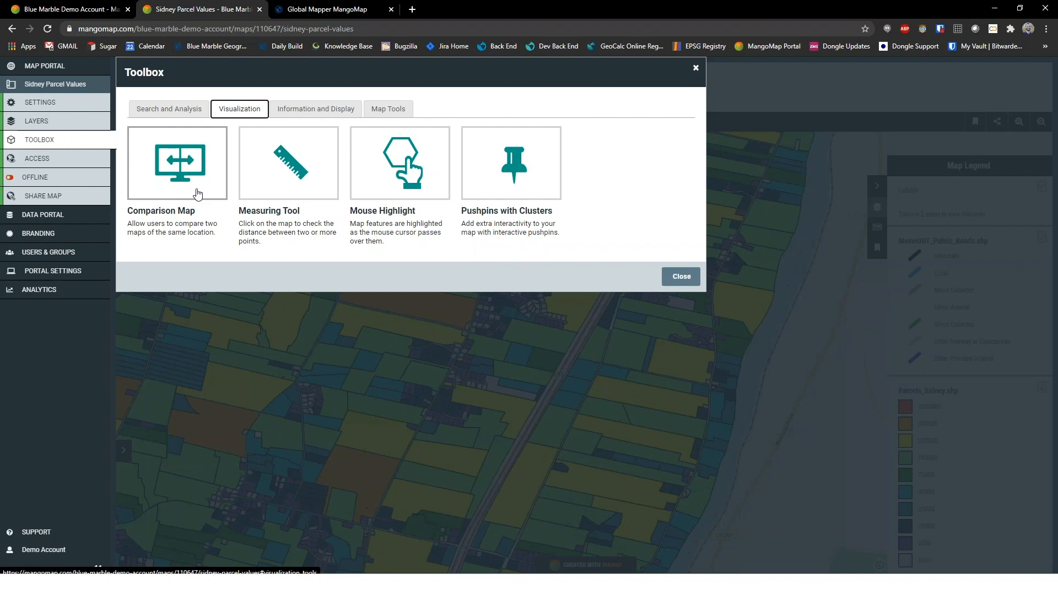
{"action": "left_click", "coordinate": [293, 177]}
{"action": "left_click", "coordinate": [139, 110]}
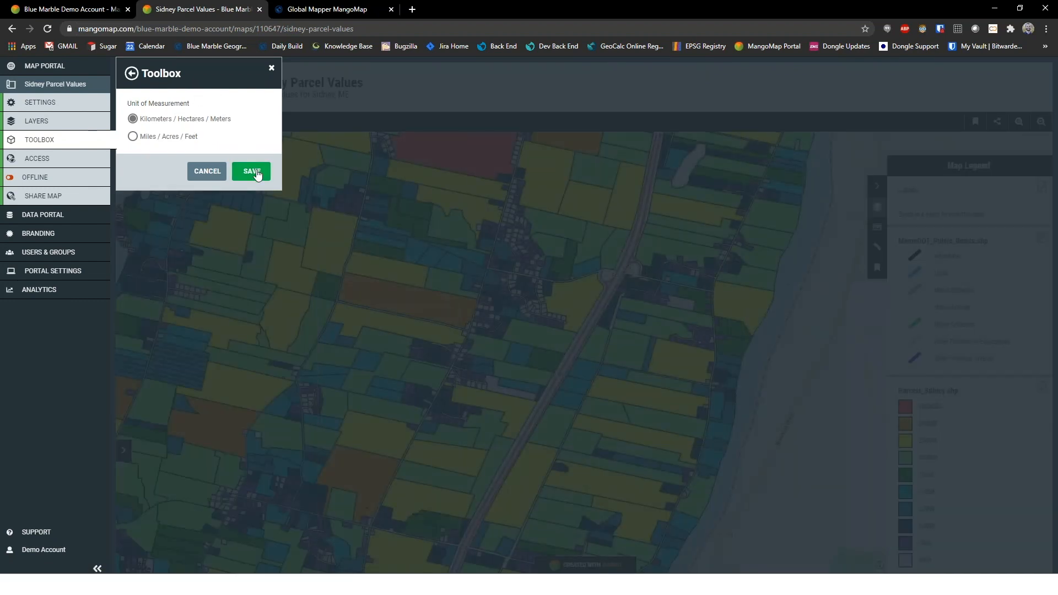
{"action": "left_click", "coordinate": [255, 172]}
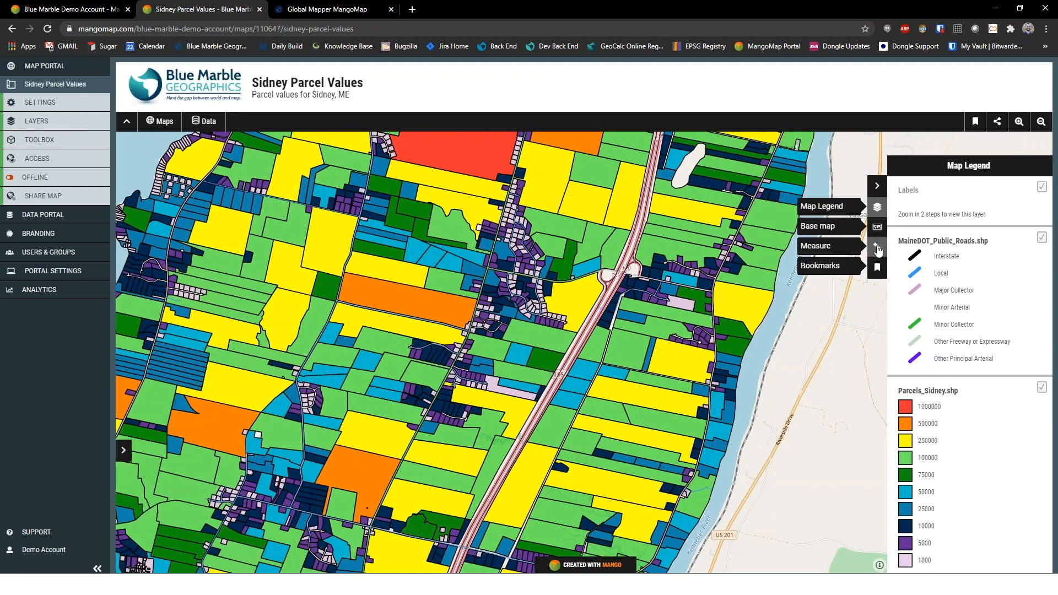
Measure the distance along the highway up to the interchange, clear the measurement, and return to the Map Legend
{"action": "left_click", "coordinate": [877, 250]}
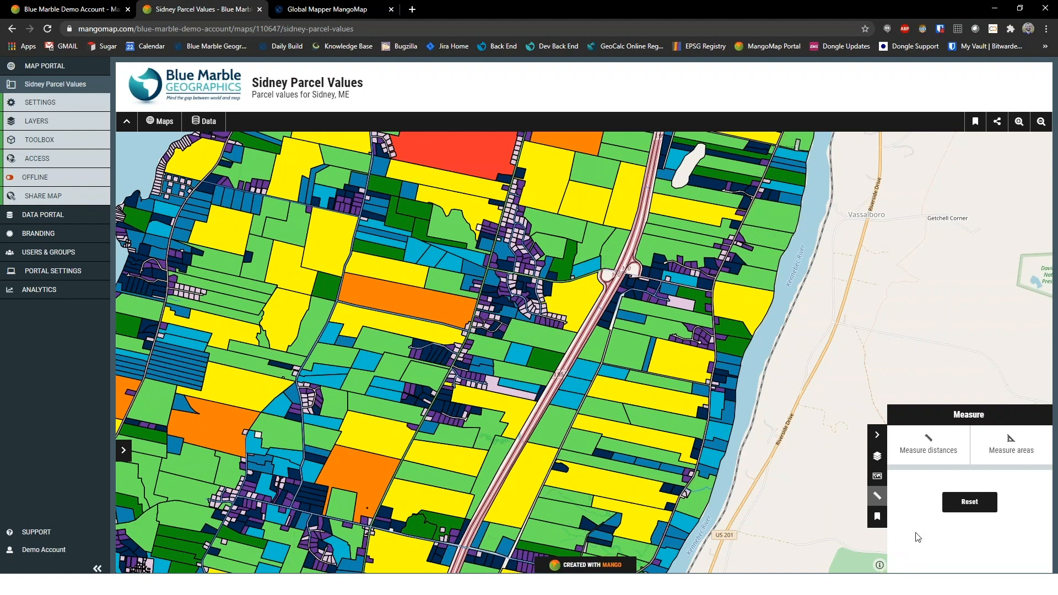
{"action": "left_click", "coordinate": [932, 449]}
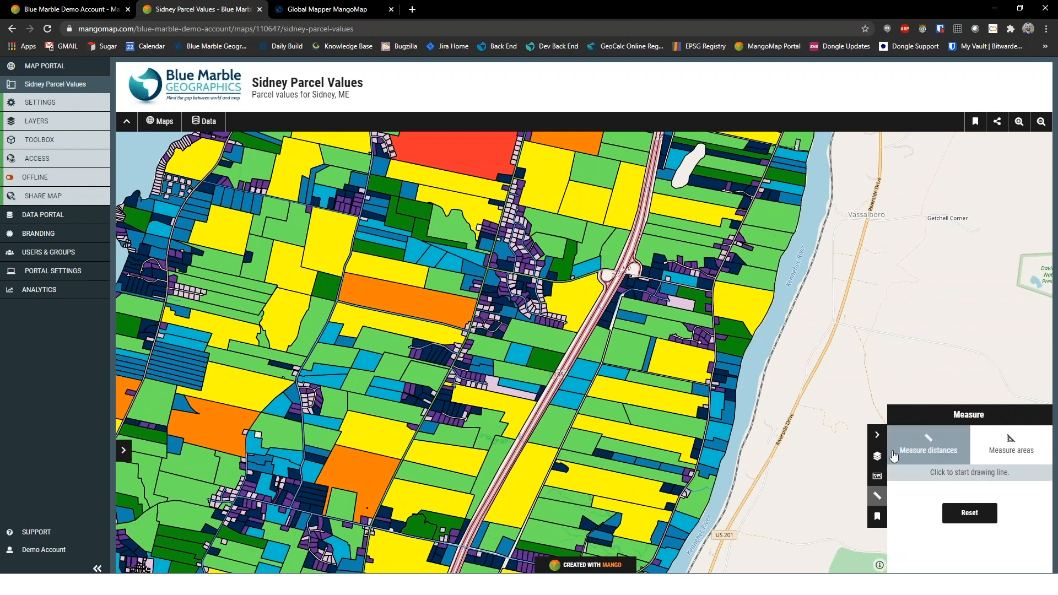
{"action": "left_click", "coordinate": [498, 493]}
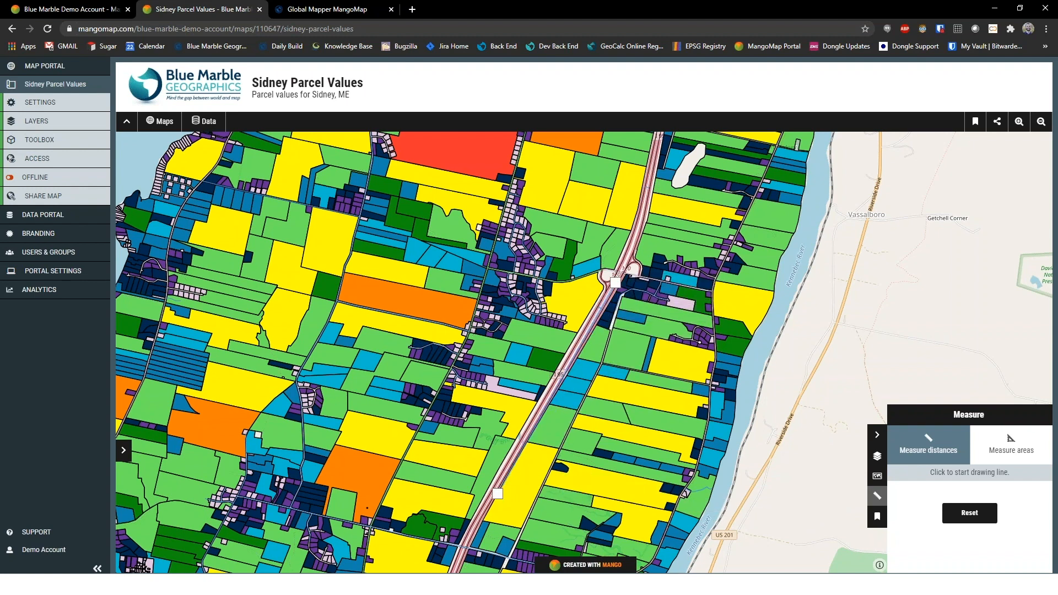
{"action": "double_click", "coordinate": [608, 292]}
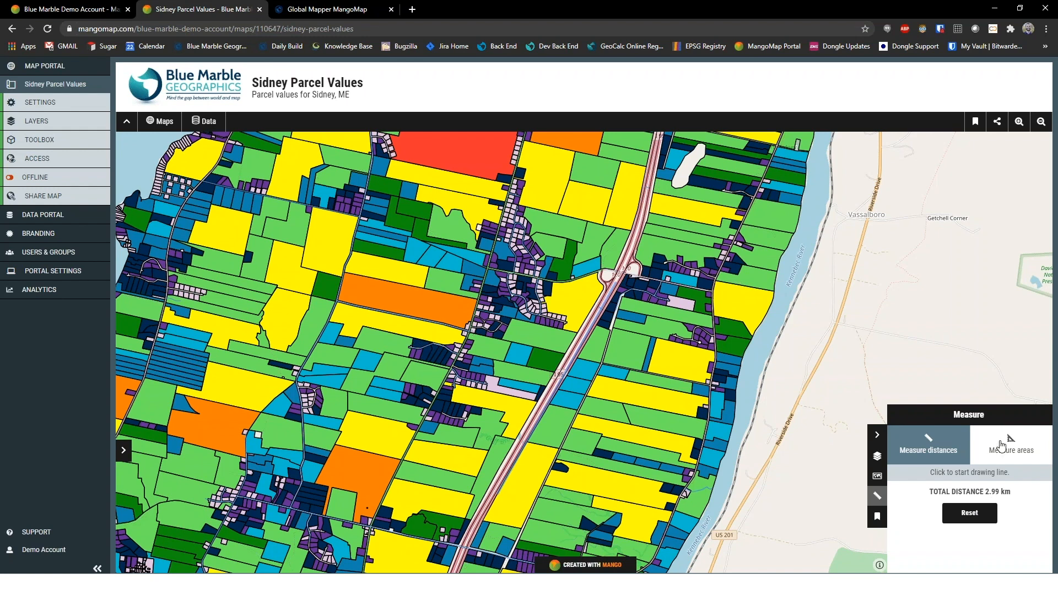
{"action": "left_click", "coordinate": [978, 516]}
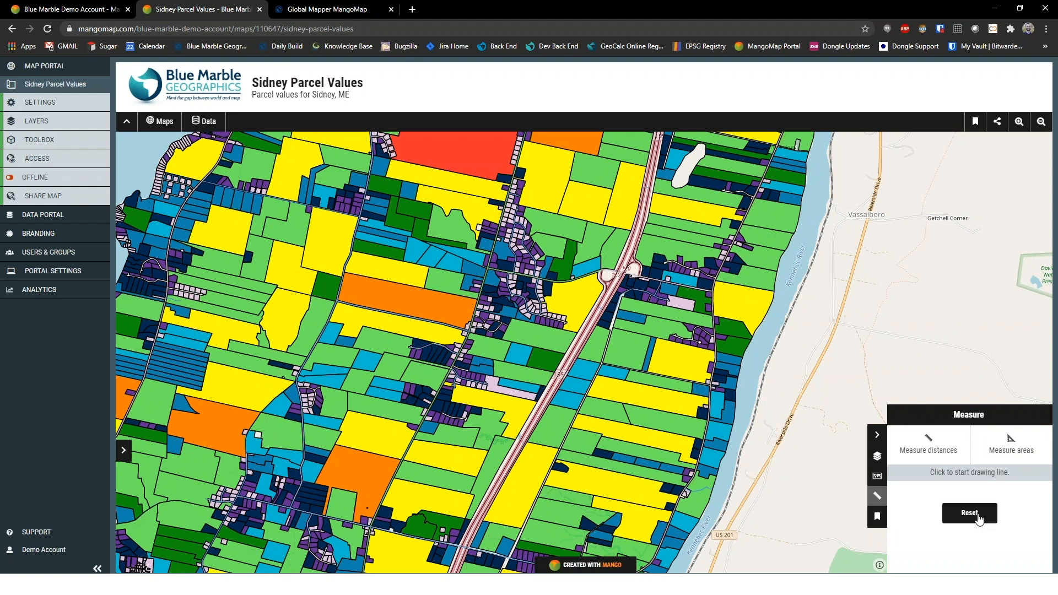
{"action": "left_click", "coordinate": [877, 456]}
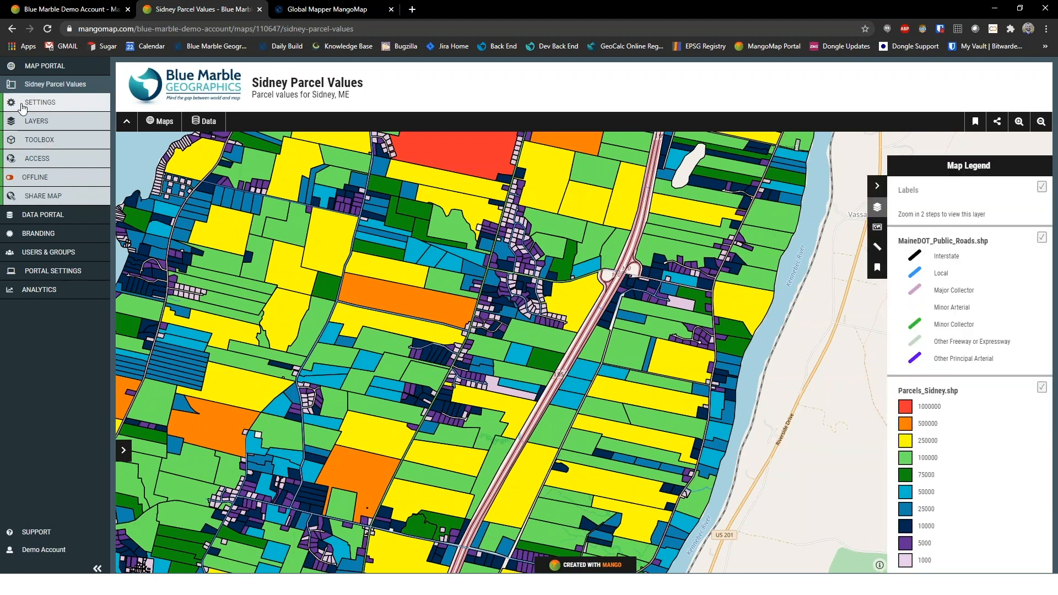
Add the Mouse Highlight tool to the map and enable highlights for the MaineDOT_Public_Roads.shp layer
{"action": "left_click", "coordinate": [23, 139]}
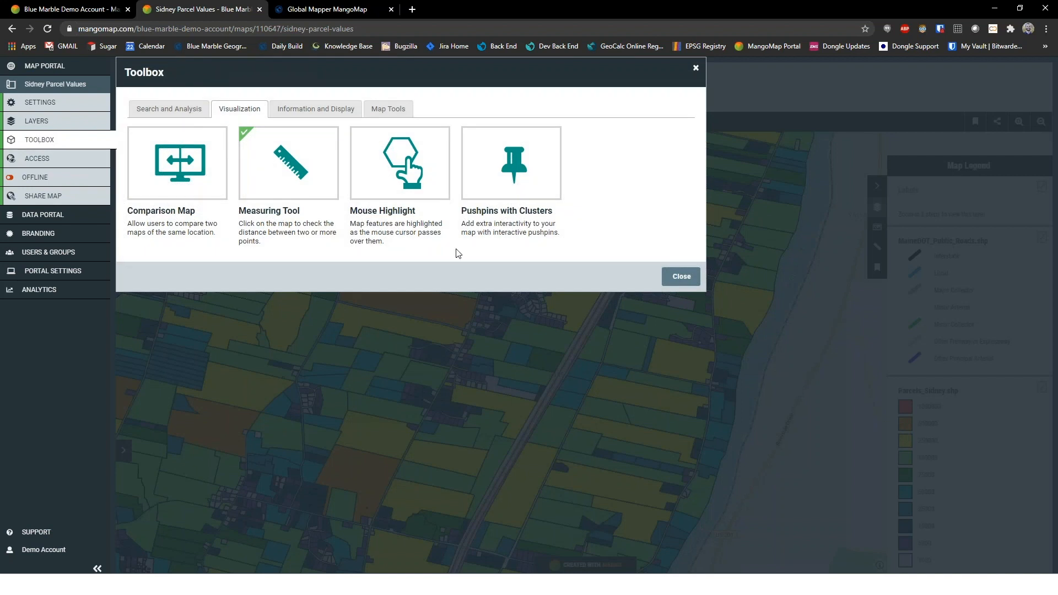
{"action": "left_click", "coordinate": [425, 192]}
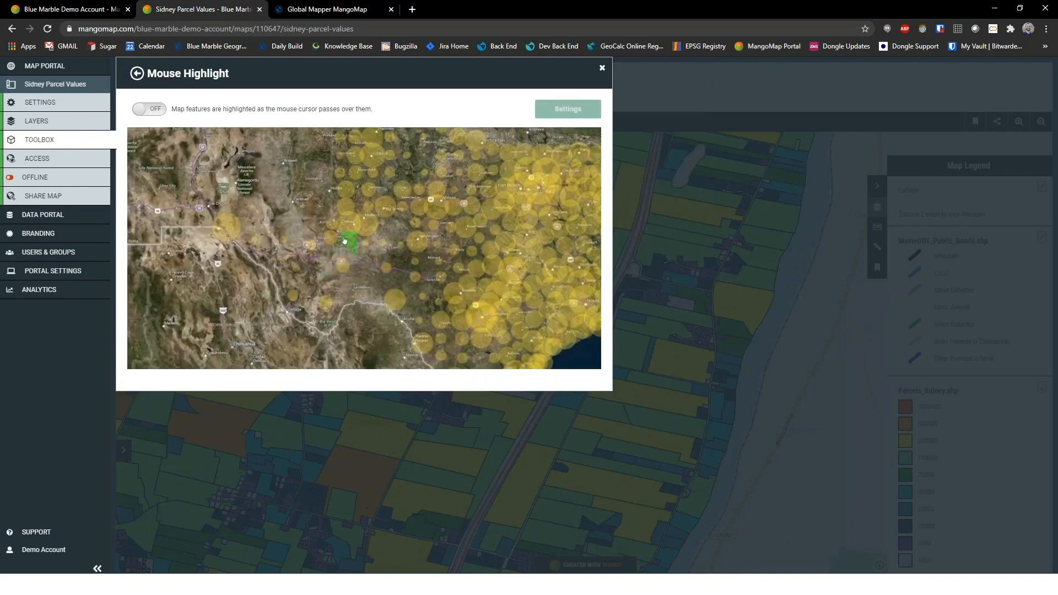
{"action": "left_click", "coordinate": [135, 109]}
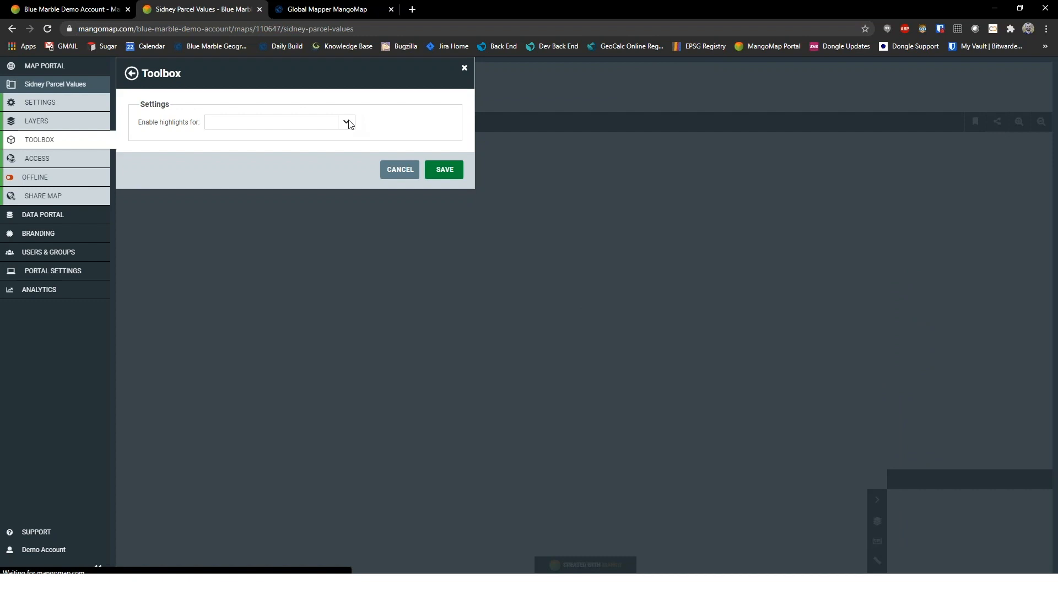
{"action": "left_click", "coordinate": [347, 122]}
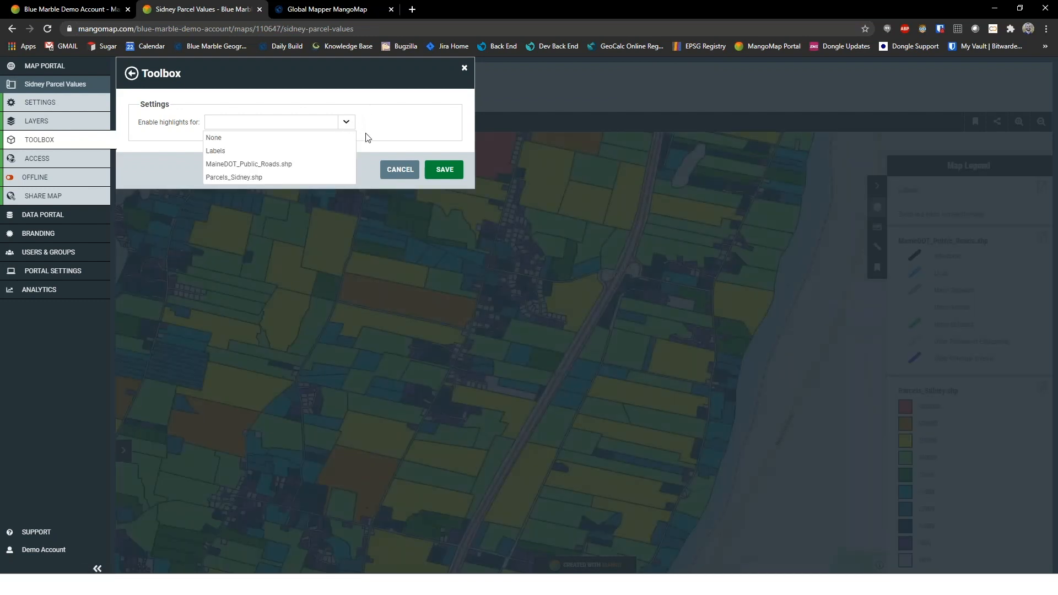
{"action": "left_click", "coordinate": [268, 165]}
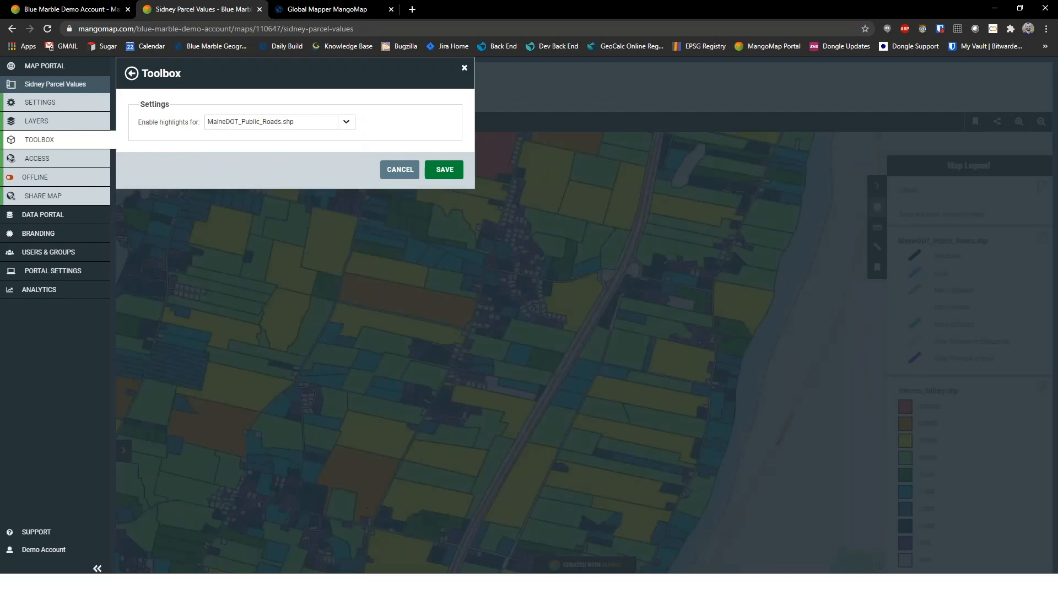
{"action": "left_click", "coordinate": [439, 171]}
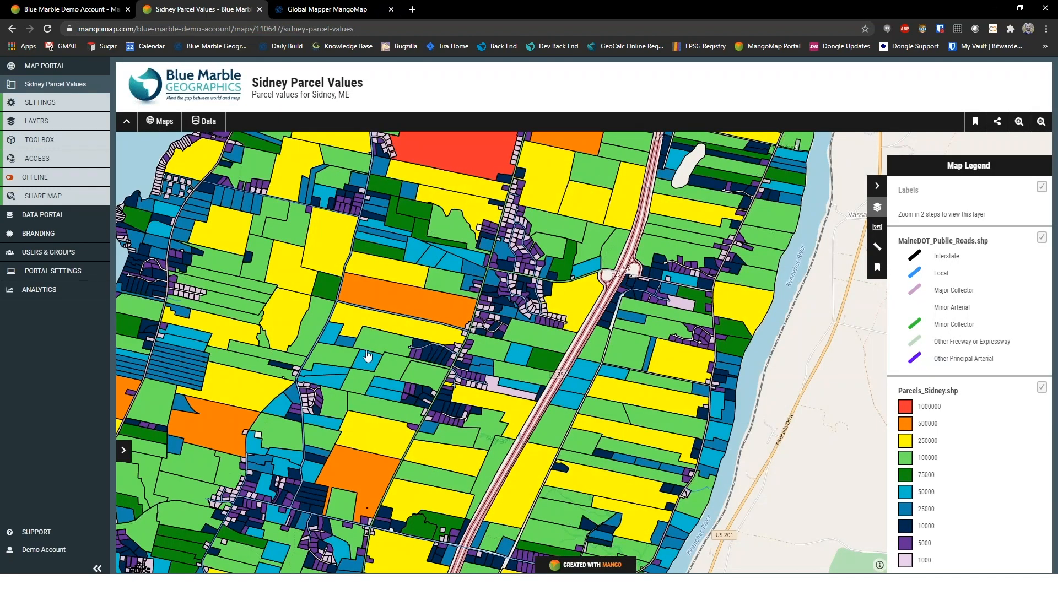
Examine the attributes of the local road just west of the large red parcel and those of the red parcel itself
{"action": "left_click_drag", "start_coordinate": [376, 237], "coordinate": [358, 453]}
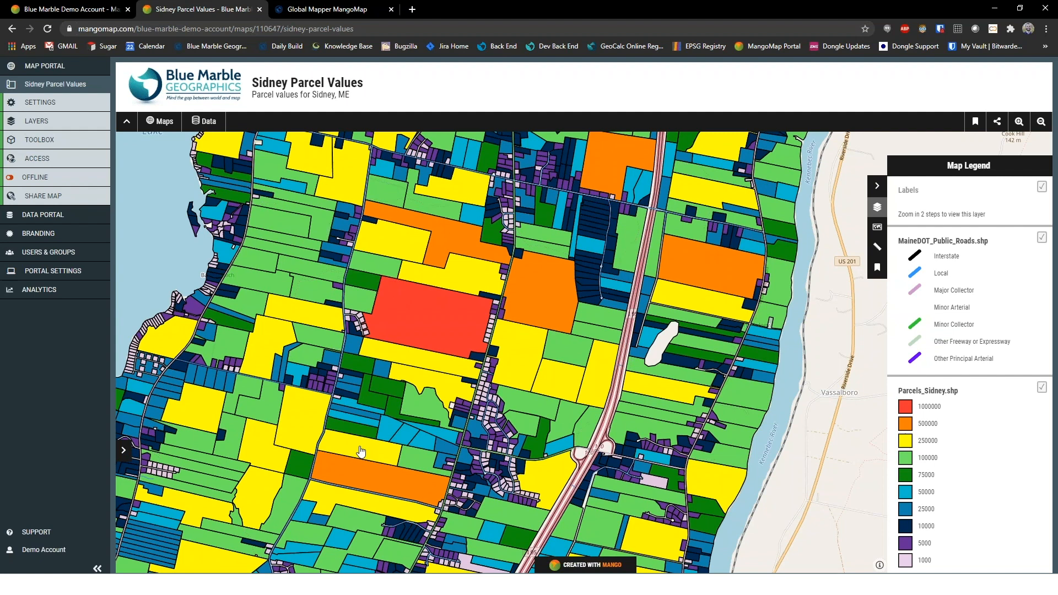
{"action": "left_click", "coordinate": [345, 301]}
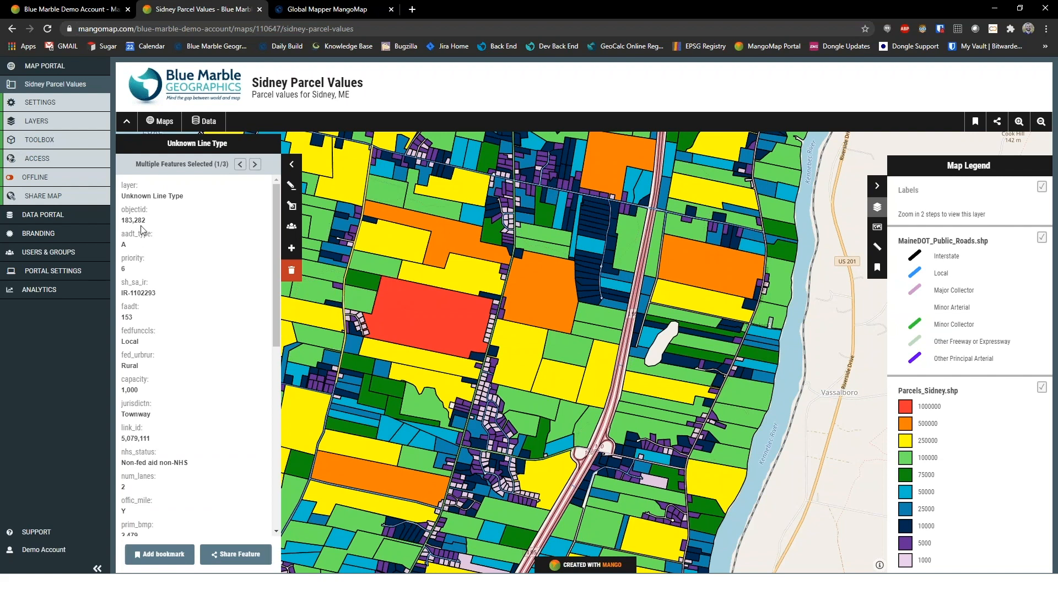
{"action": "scroll", "coordinate": [144, 231], "scroll_direction": "down", "scroll_amount": 6}
{"action": "scroll", "coordinate": [144, 231], "scroll_direction": "up", "scroll_amount": 6}
{"action": "scroll", "coordinate": [185, 303], "scroll_direction": "down", "scroll_amount": 6}
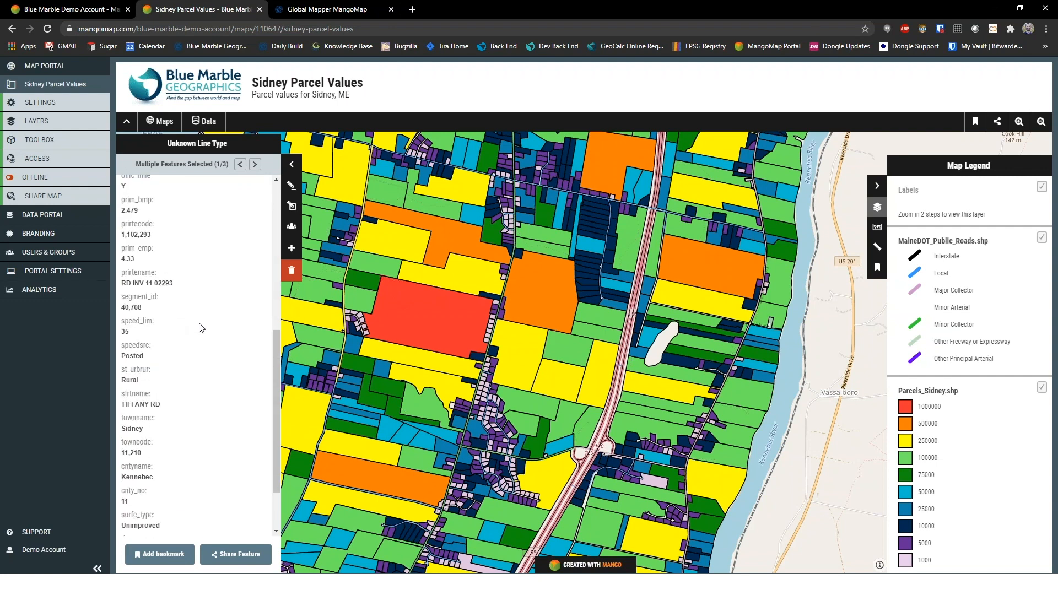
{"action": "scroll", "coordinate": [200, 326], "scroll_direction": "up", "scroll_amount": 6}
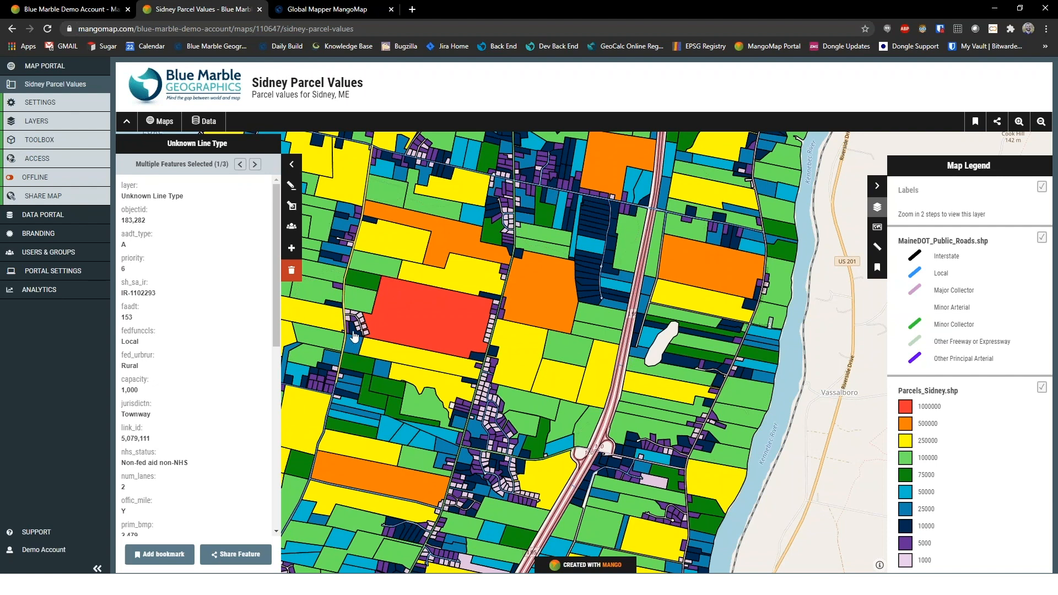
{"action": "left_click", "coordinate": [437, 320]}
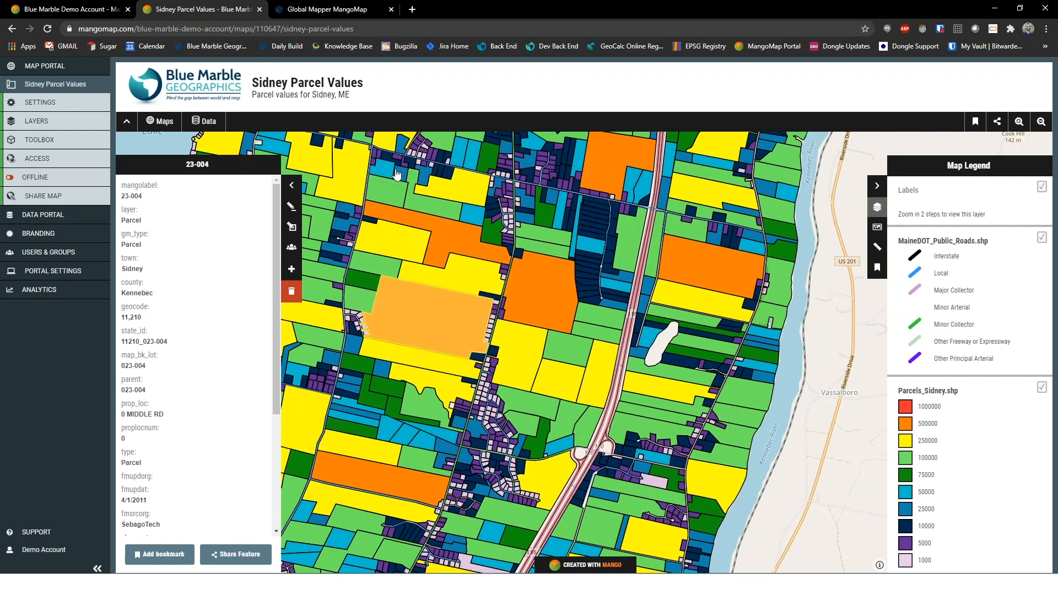
{"action": "left_click", "coordinate": [291, 185]}
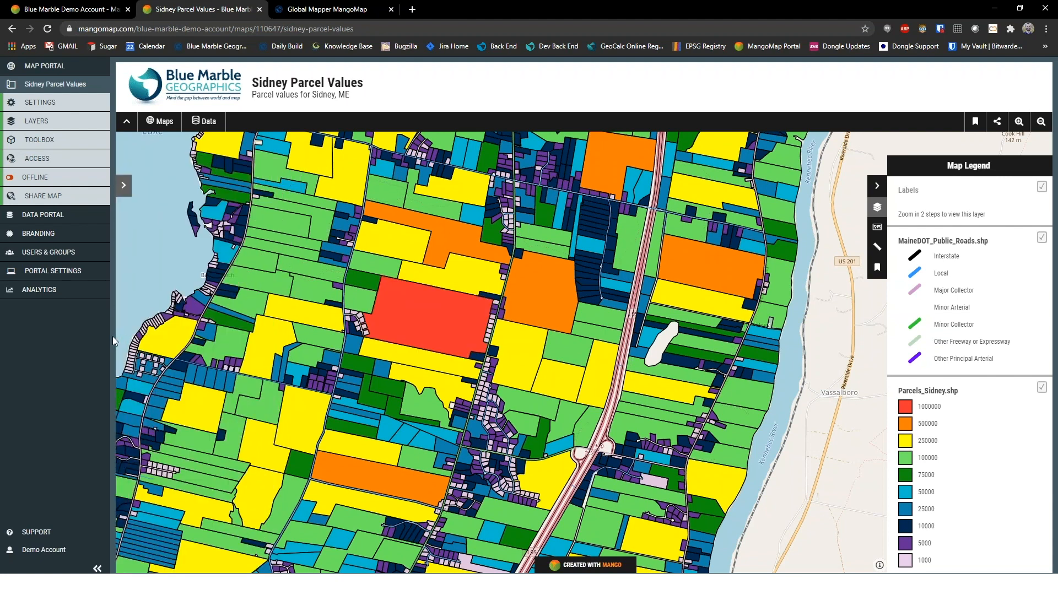
Add the Mouse Position tool to the map to display the cursor's coordinates
{"action": "left_click", "coordinate": [47, 144]}
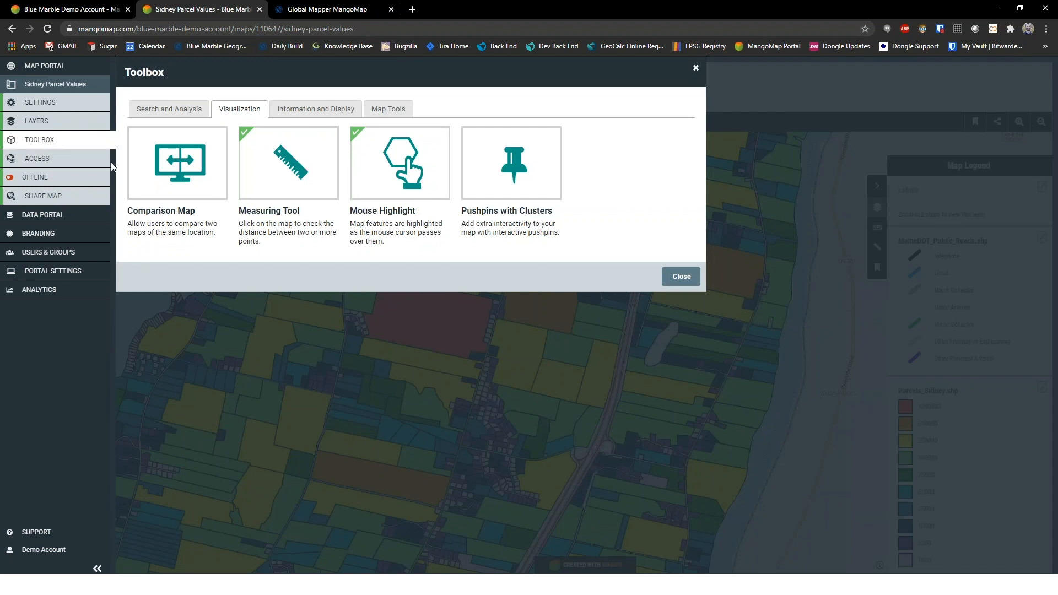
{"action": "left_click", "coordinate": [288, 113]}
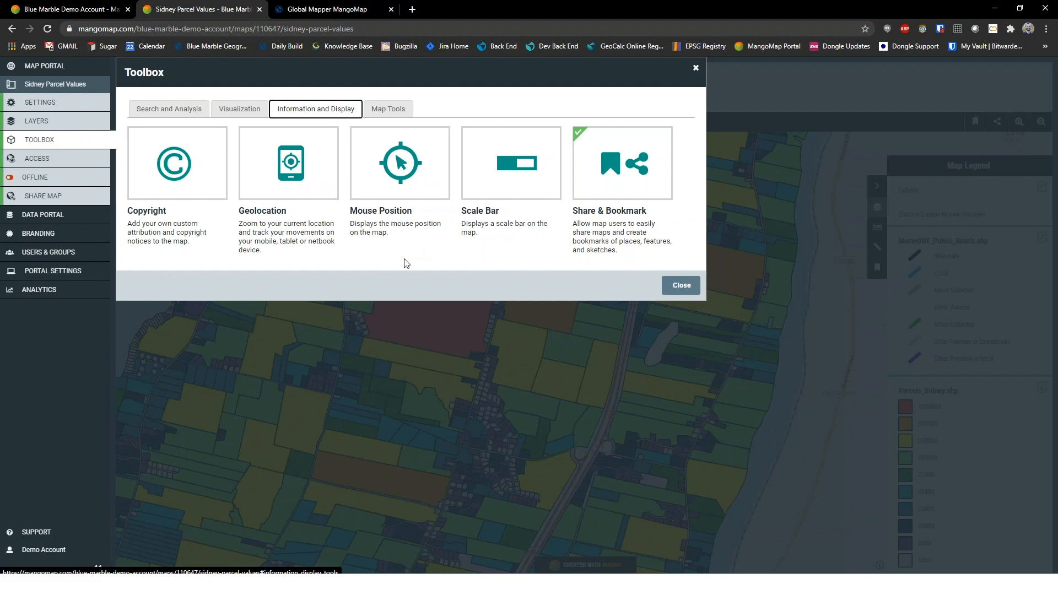
{"action": "left_click", "coordinate": [408, 171]}
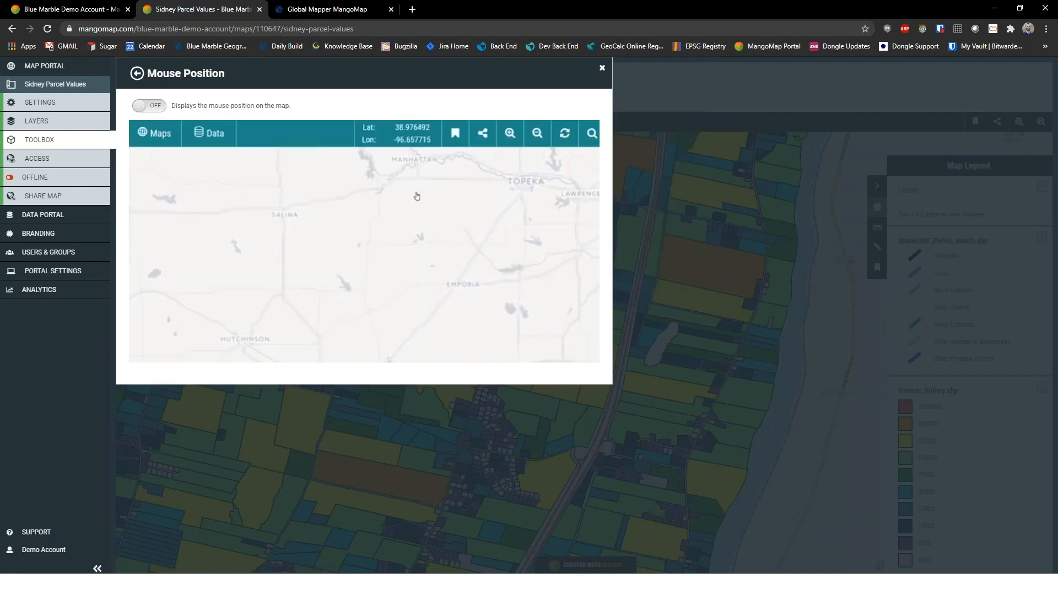
{"action": "left_click", "coordinate": [148, 105]}
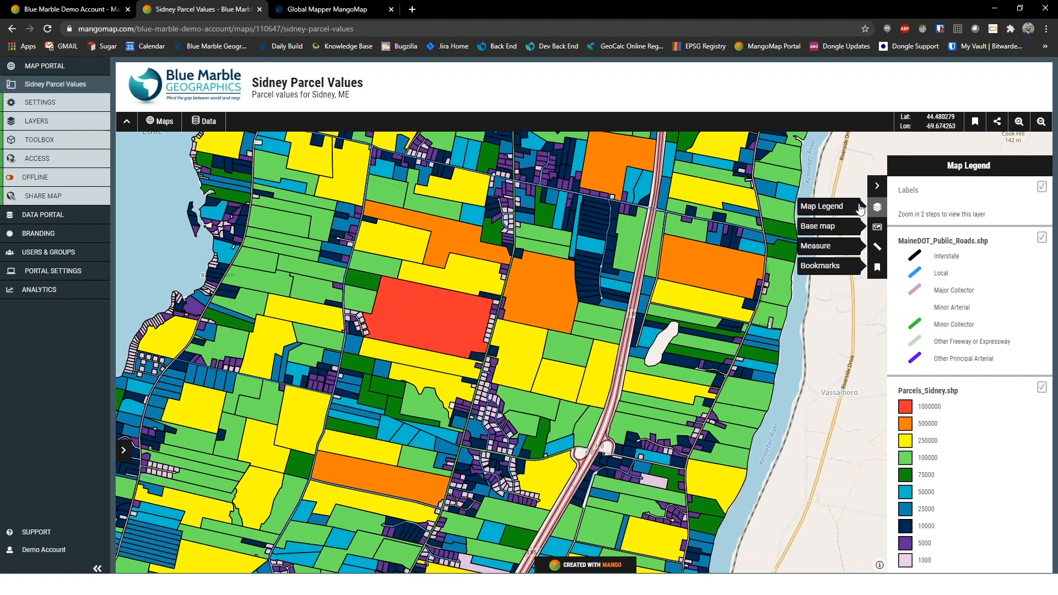
Add the Scale Bar tool to the map and check how the bar responds at different zoom levels
{"action": "left_click", "coordinate": [62, 139]}
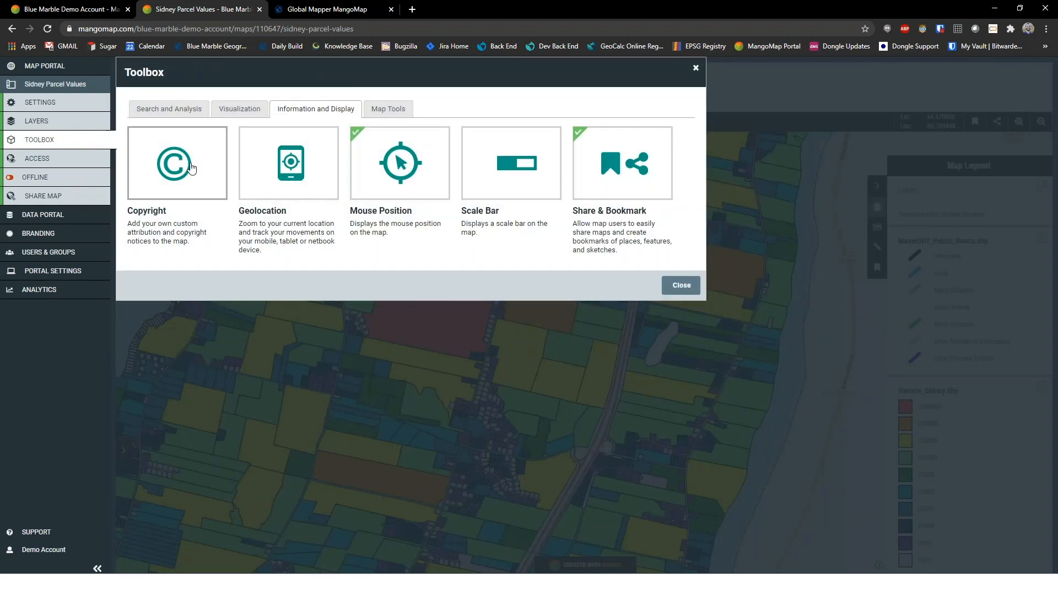
{"action": "left_click", "coordinate": [484, 168]}
{"action": "left_click", "coordinate": [150, 105]}
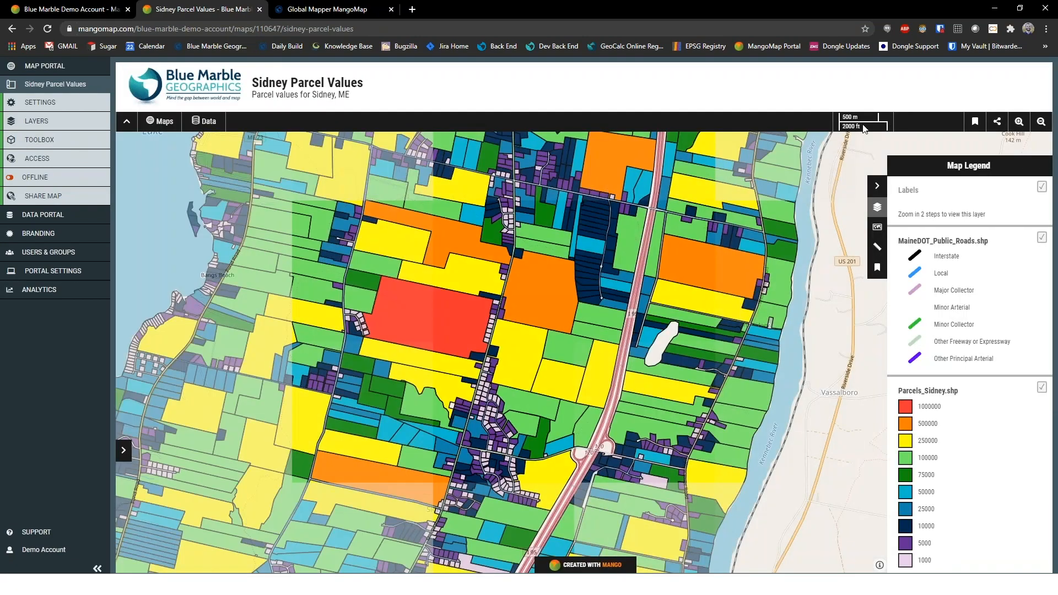
{"action": "scroll", "coordinate": [715, 261], "scroll_direction": "up", "scroll_amount": 2}
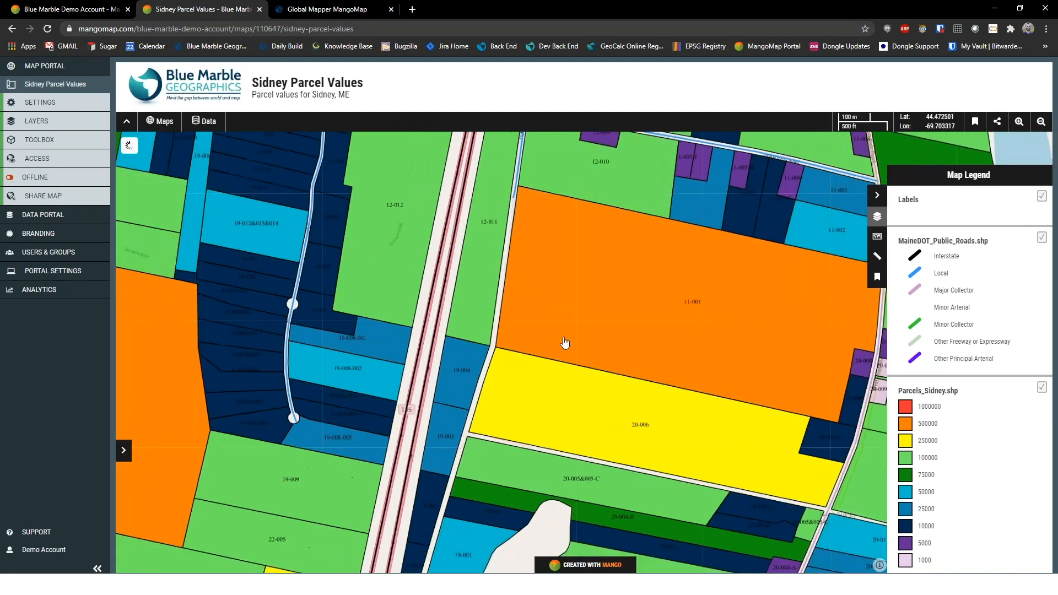
{"action": "scroll", "coordinate": [564, 342], "scroll_direction": "down", "scroll_amount": 2}
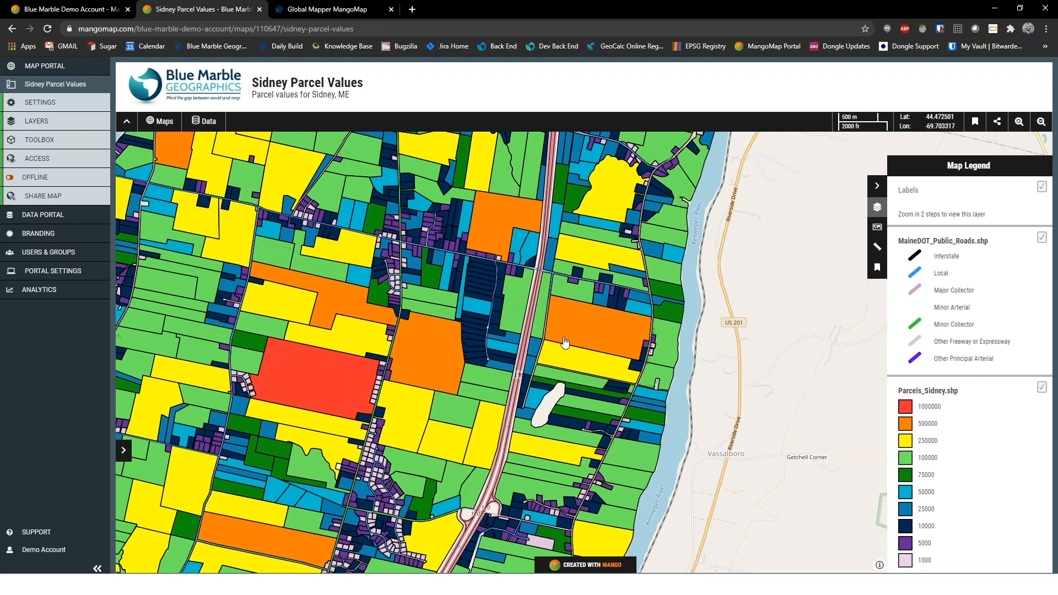
Add the Custom Search tool, described as "Search based on parcel ID", for Parcels_Sidney.shp features whose mangolabel is equal to the entered value
{"action": "left_click", "coordinate": [32, 141]}
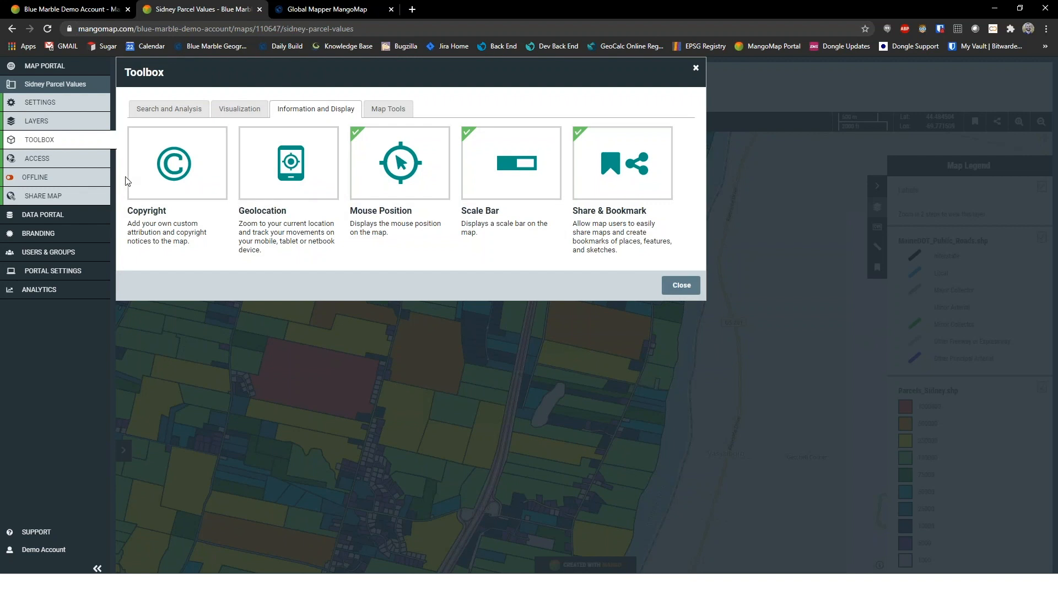
{"action": "left_click", "coordinate": [161, 112]}
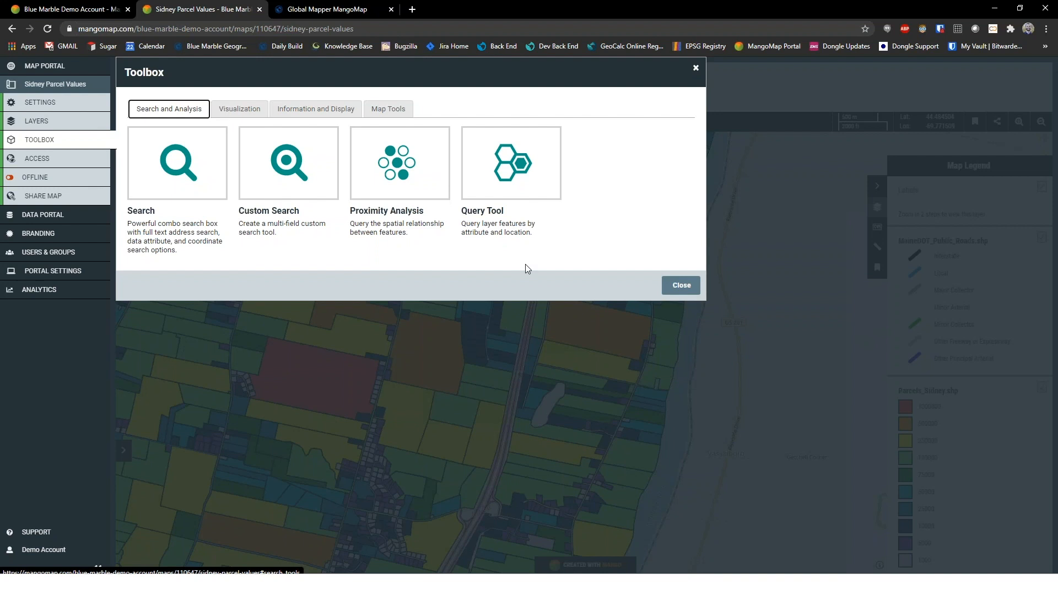
{"action": "left_click", "coordinate": [290, 184]}
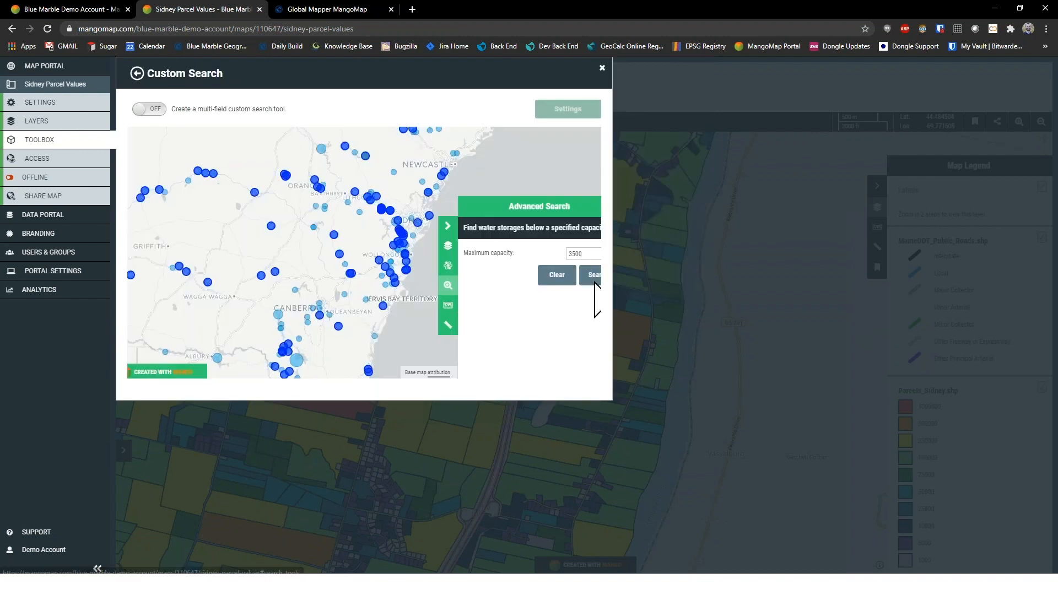
{"action": "left_click", "coordinate": [141, 111]}
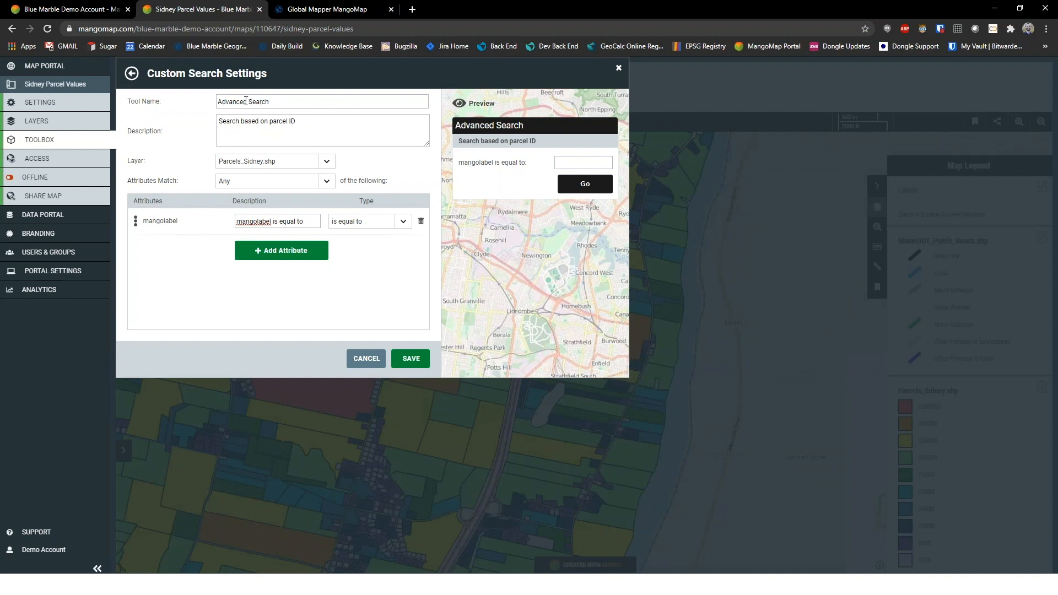
{"action": "left_click_drag", "start_coordinate": [329, 130], "coordinate": [233, 131]}
{"action": "left_click", "coordinate": [232, 130]}
{"action": "left_click", "coordinate": [410, 358]}
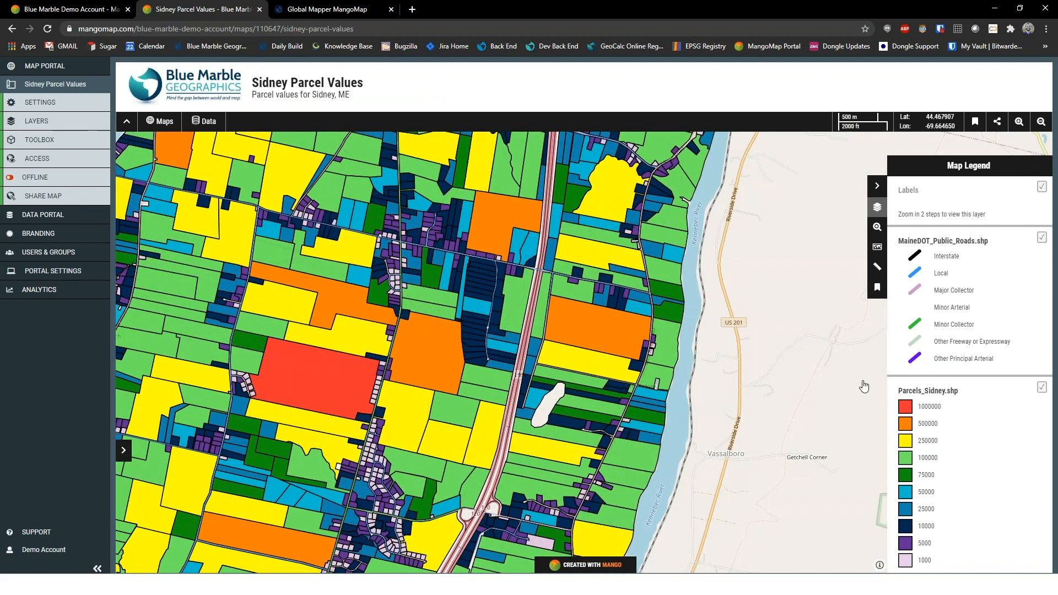
Use Advanced Search to find the parcel whose mangolabel is equal to 23-004
{"action": "left_click", "coordinate": [880, 233]}
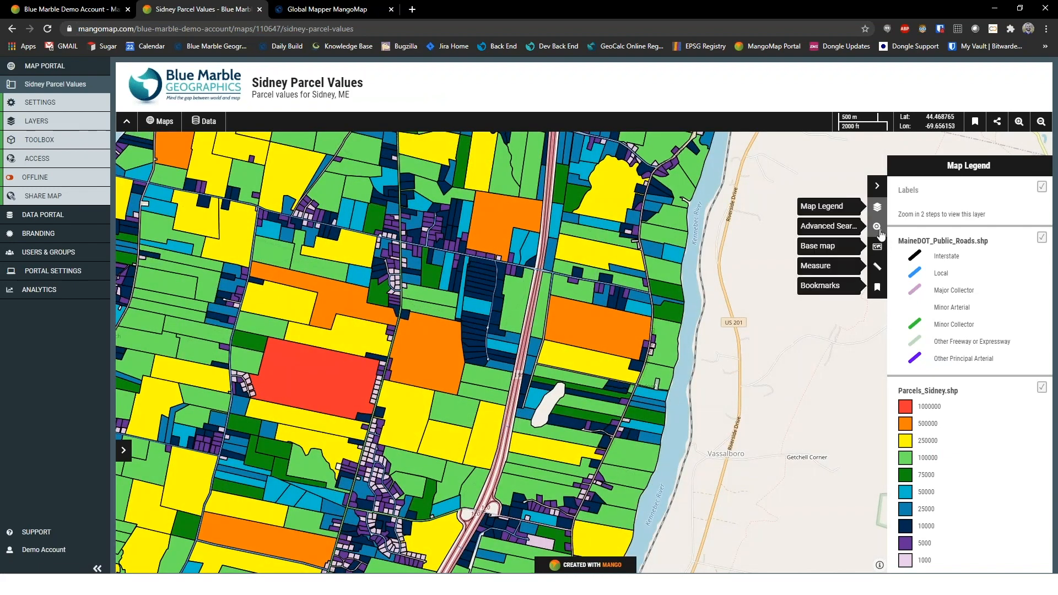
{"action": "left_click", "coordinate": [879, 233]}
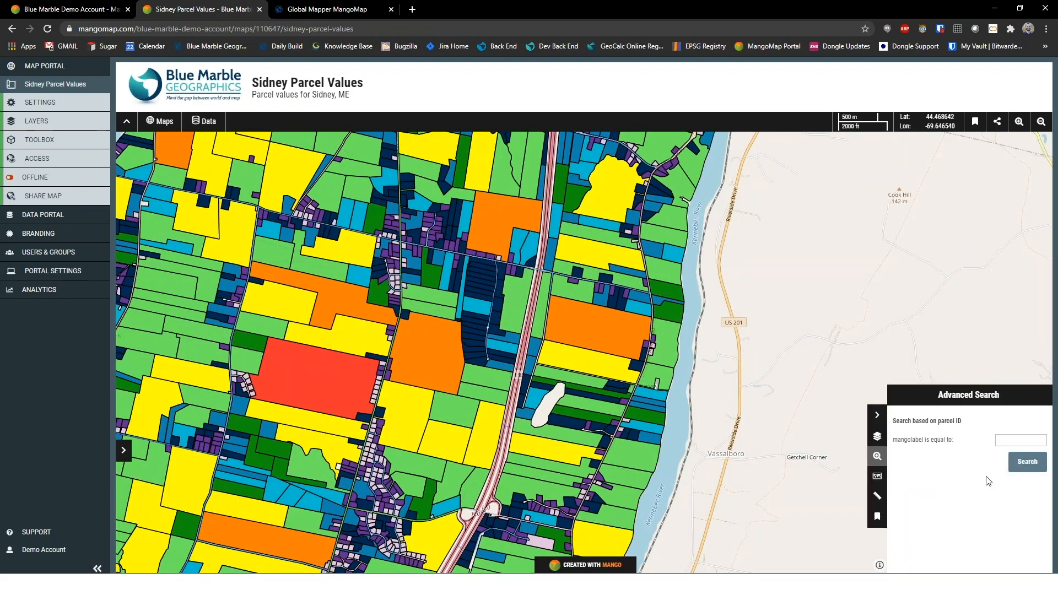
{"action": "left_click", "coordinate": [1015, 440]}
{"action": "type", "text": "23-004"}
{"action": "left_click", "coordinate": [1028, 464]}
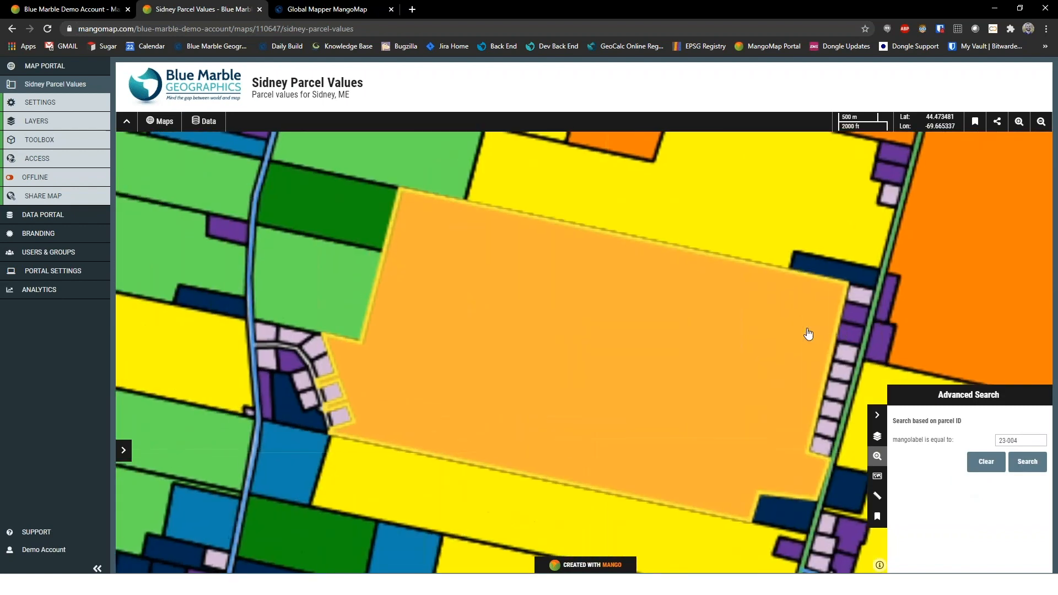
View the attributes of the highlighted parcel 23-004, close its details, and return to the Map Legend
{"action": "left_click", "coordinate": [619, 350]}
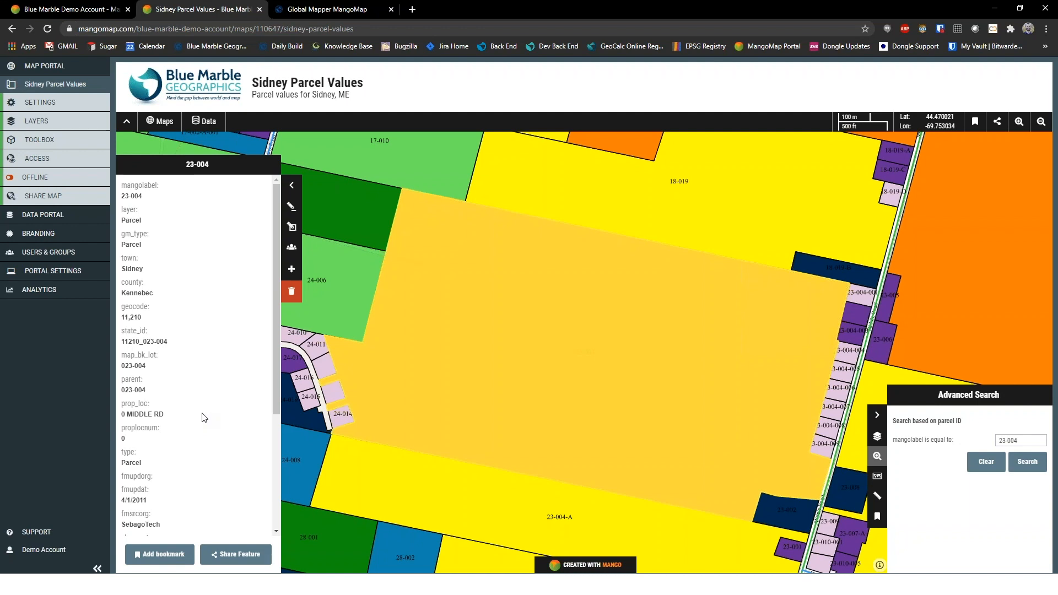
{"action": "left_click", "coordinate": [291, 186]}
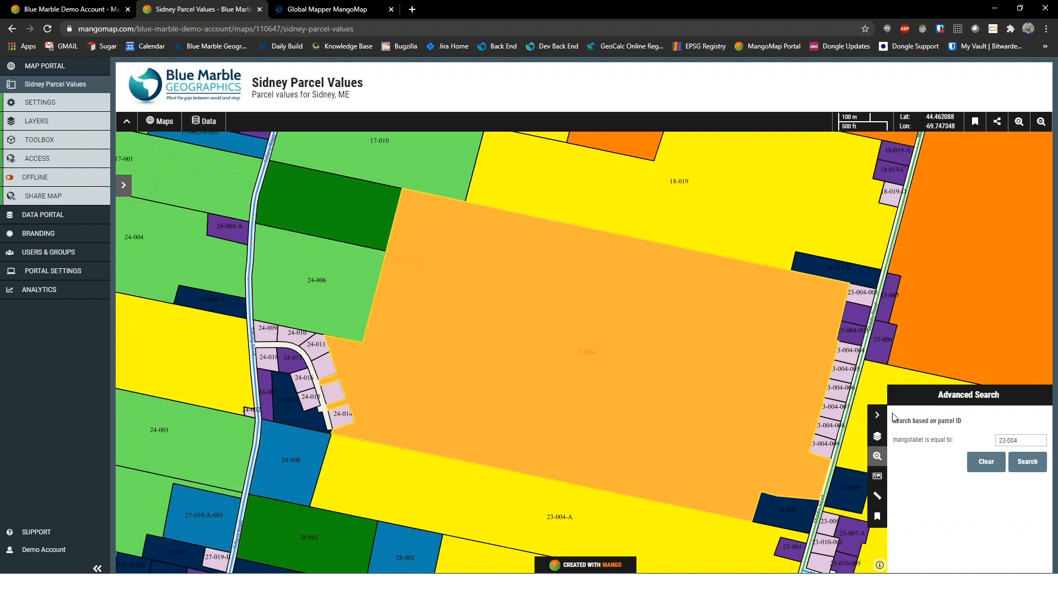
{"action": "left_click", "coordinate": [878, 437]}
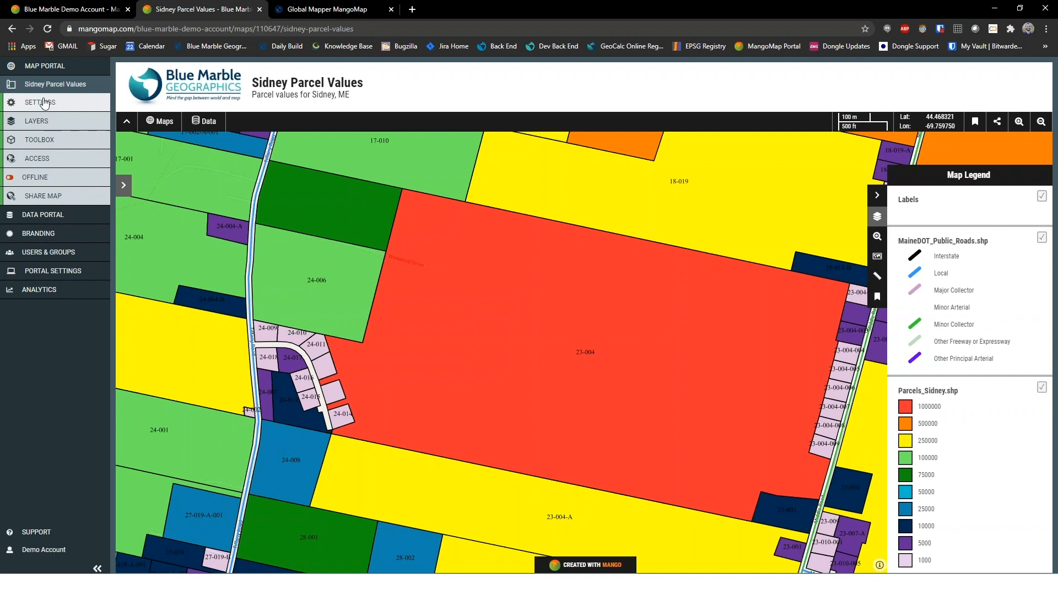
Review the default map load position options in the map settings and close them without changes
{"action": "left_click", "coordinate": [44, 104]}
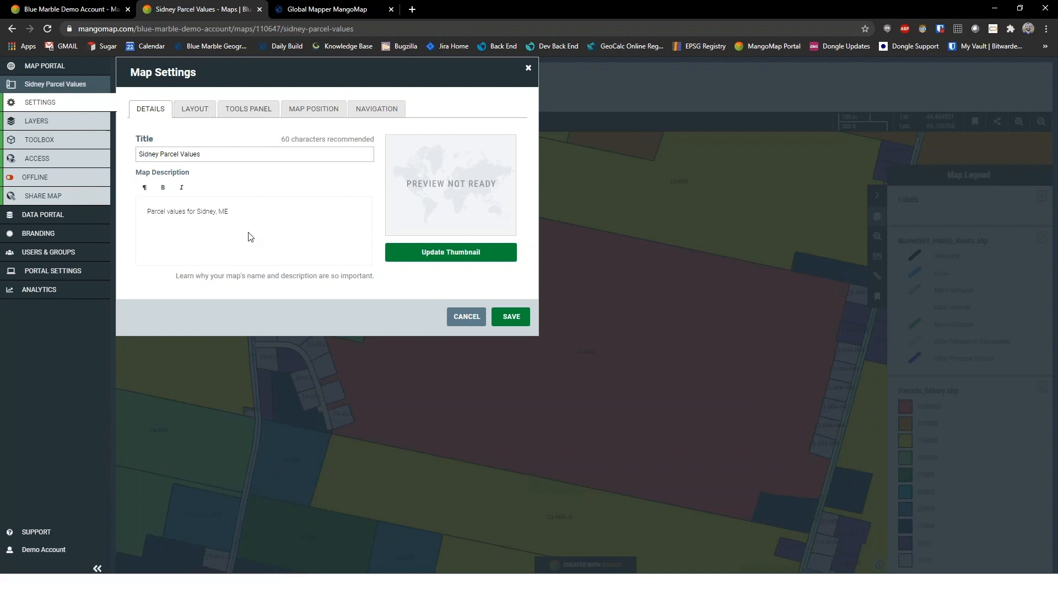
{"action": "left_click", "coordinate": [308, 113]}
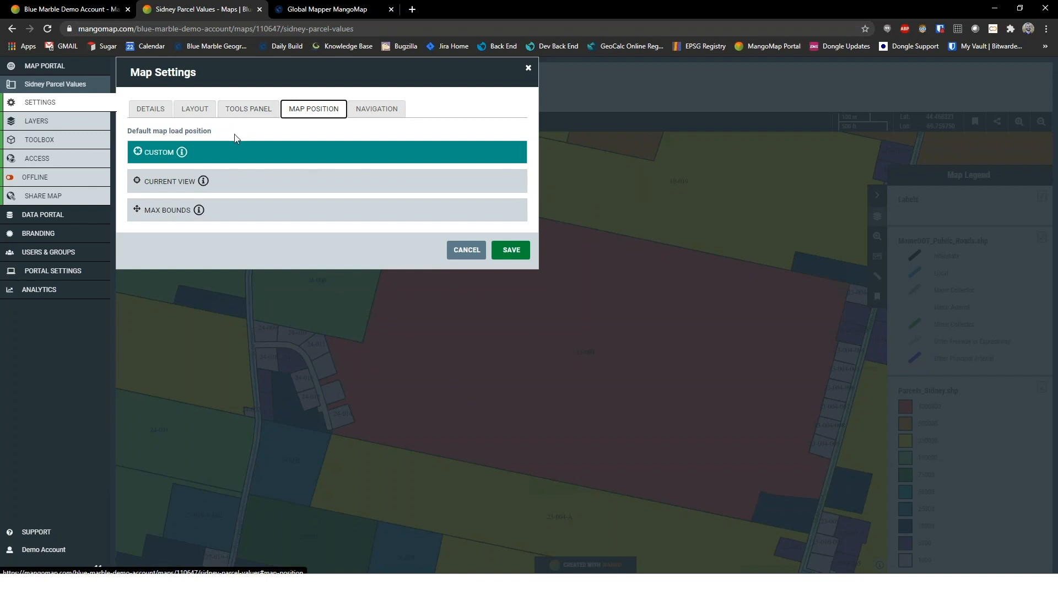
{"action": "left_click", "coordinate": [528, 68]}
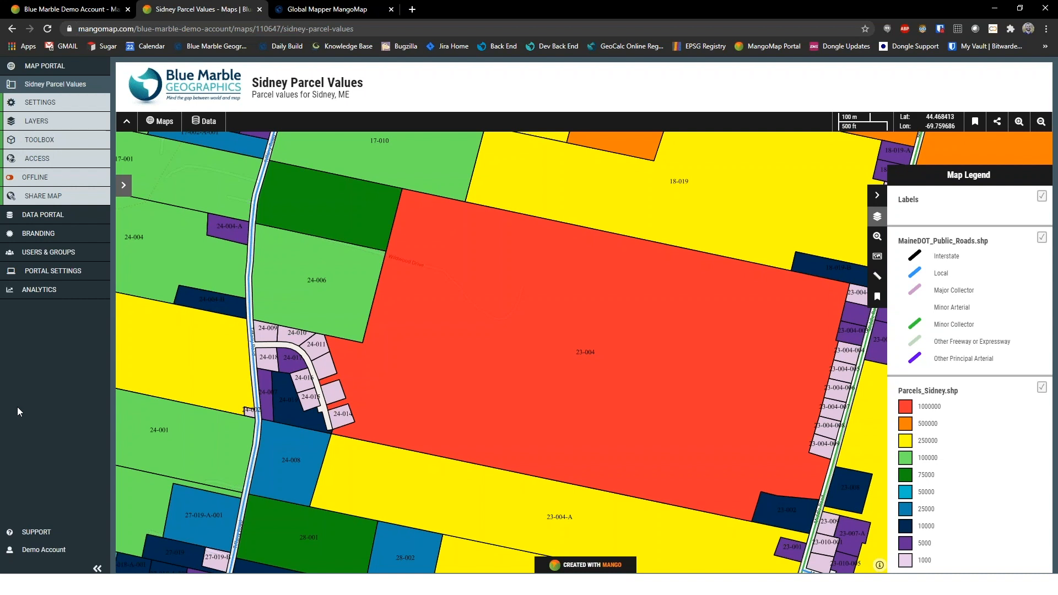
Review the map's access settings and its social sharing and embedding options, closing both without changes
{"action": "left_click", "coordinate": [66, 165]}
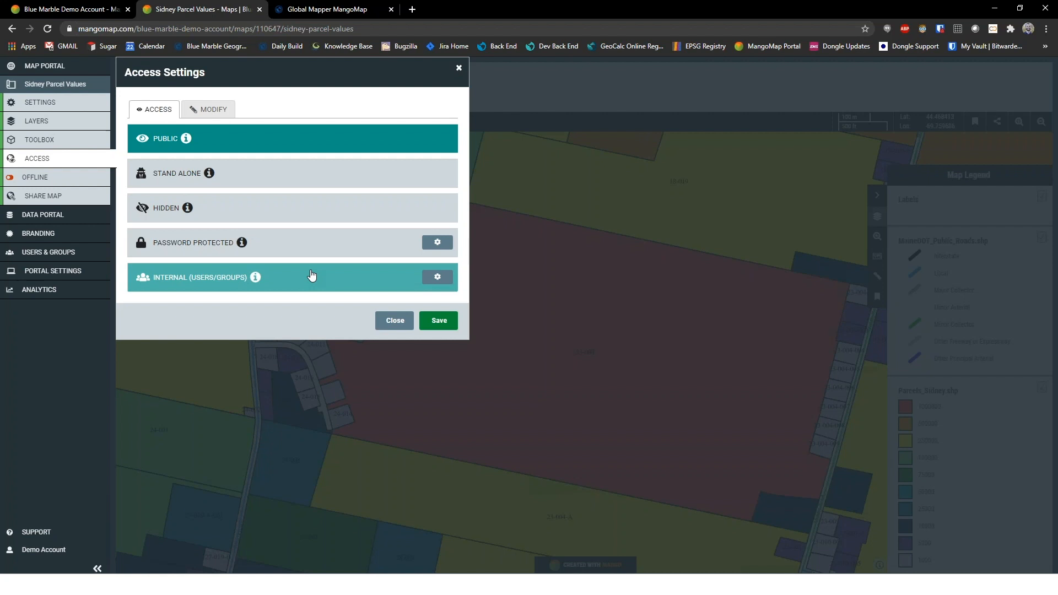
{"action": "left_click", "coordinate": [379, 322]}
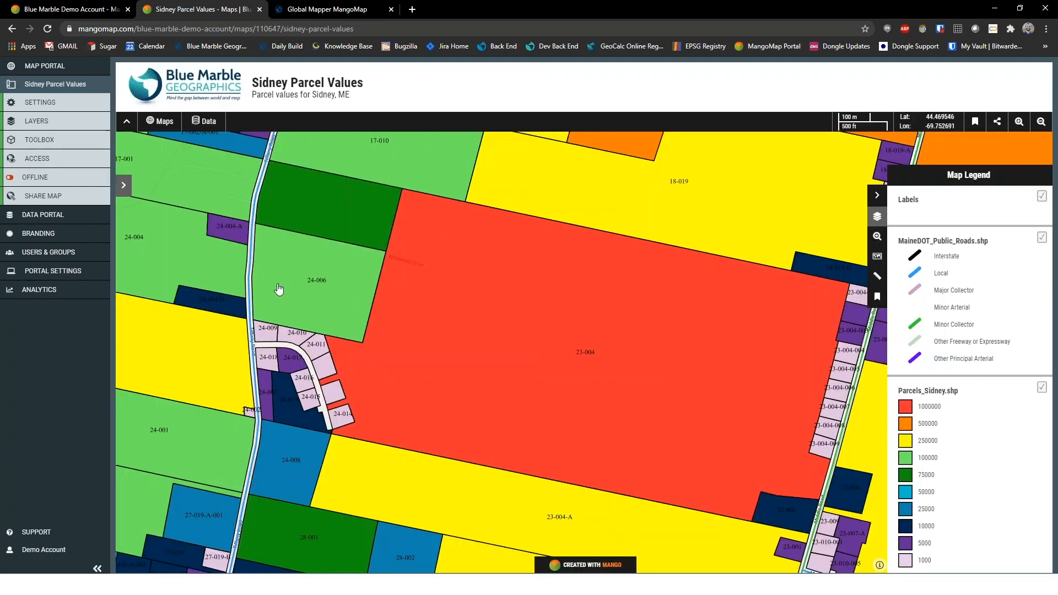
{"action": "left_click", "coordinate": [29, 196]}
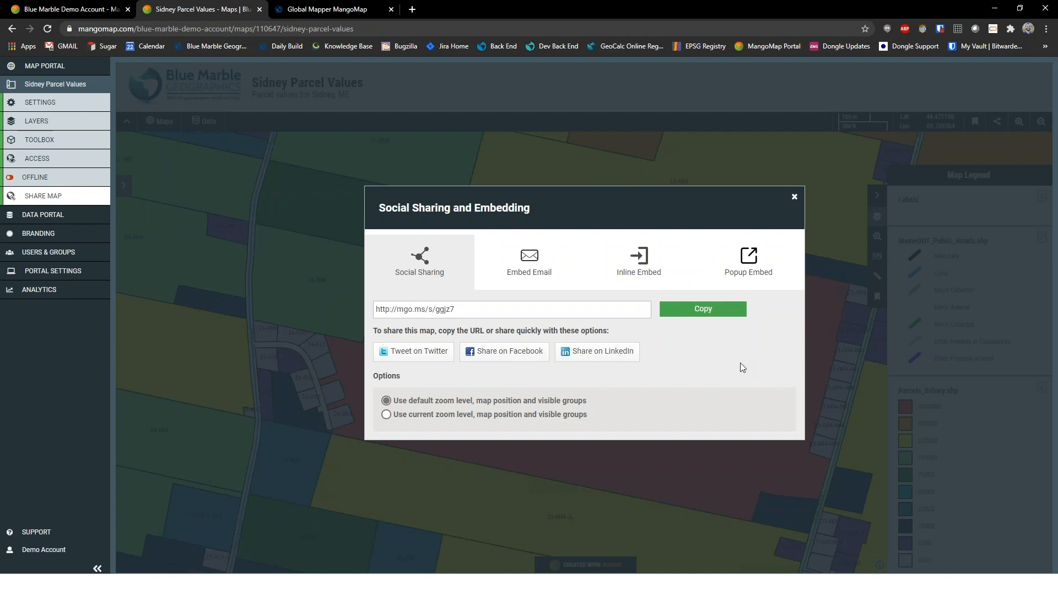
{"action": "left_click", "coordinate": [794, 197]}
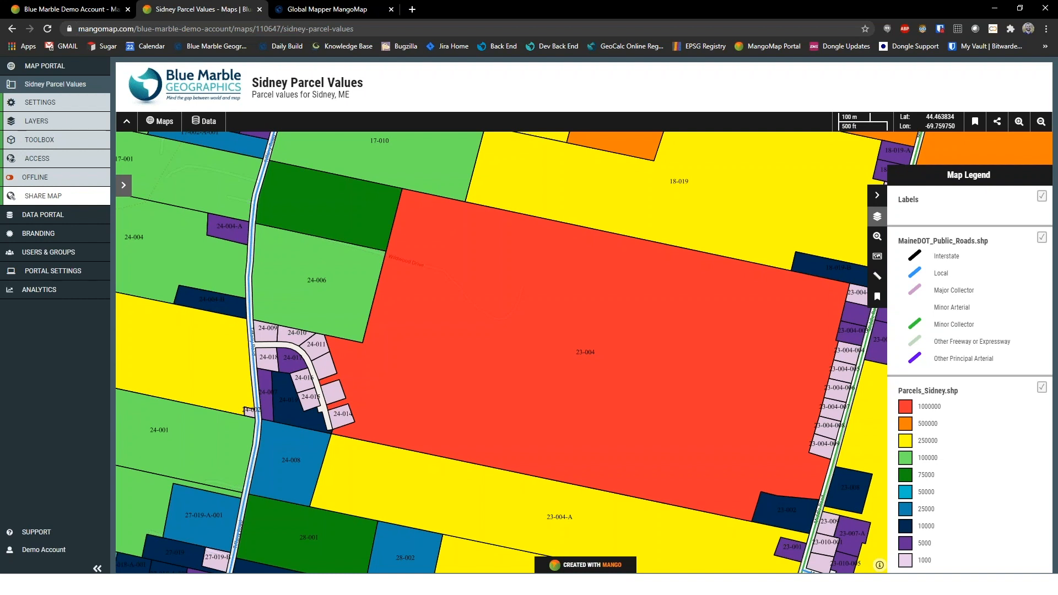
Look through the Global Mapper MangoMap product overview page on the Blue Marble website, including the trial setup information
{"action": "left_click", "coordinate": [334, 10]}
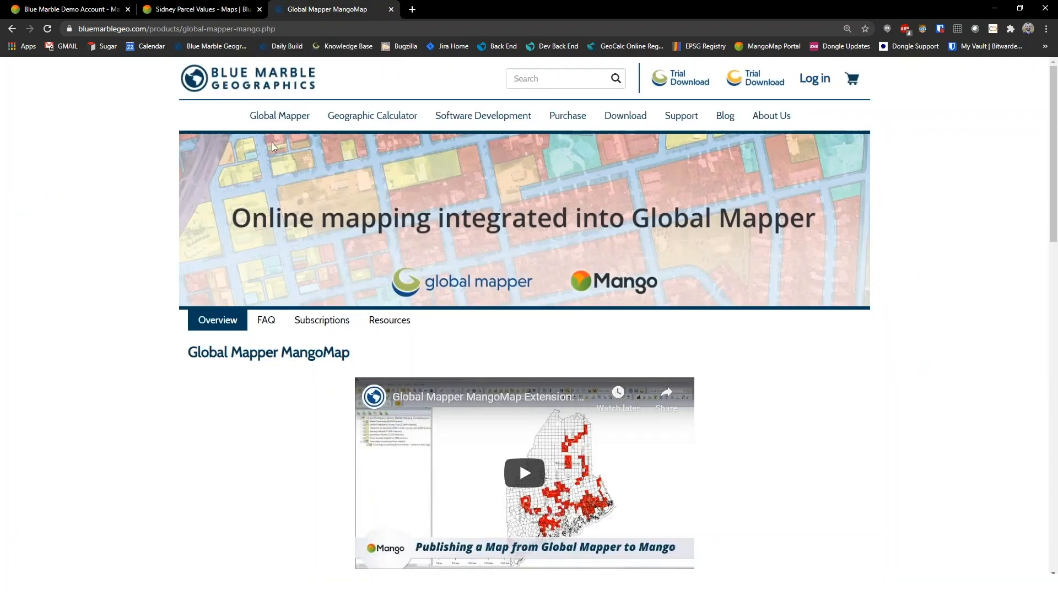
{"action": "mouse_move", "coordinate": [283, 124]}
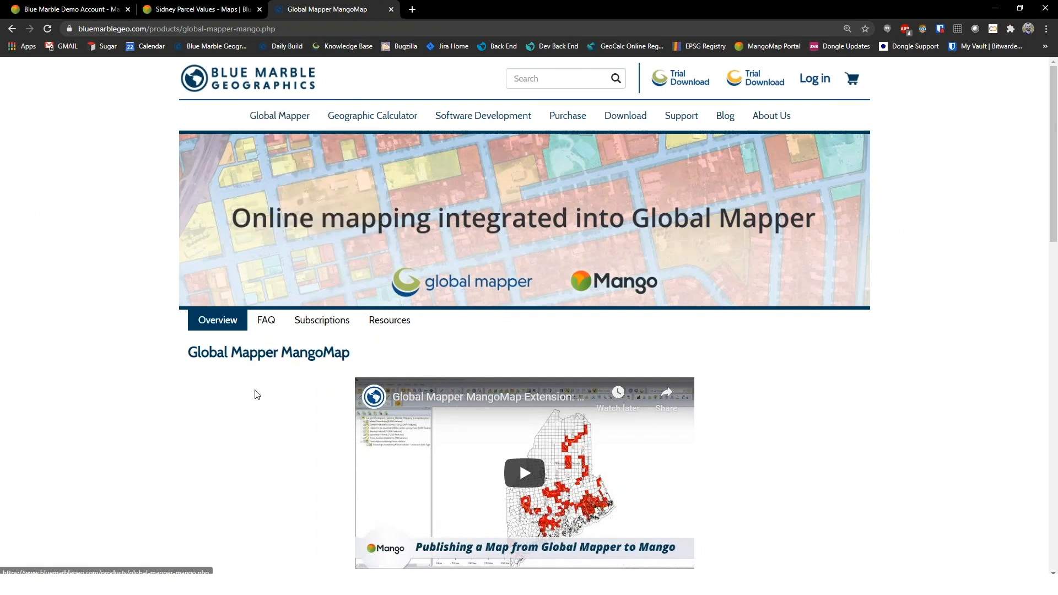
{"action": "left_click", "coordinate": [322, 328]}
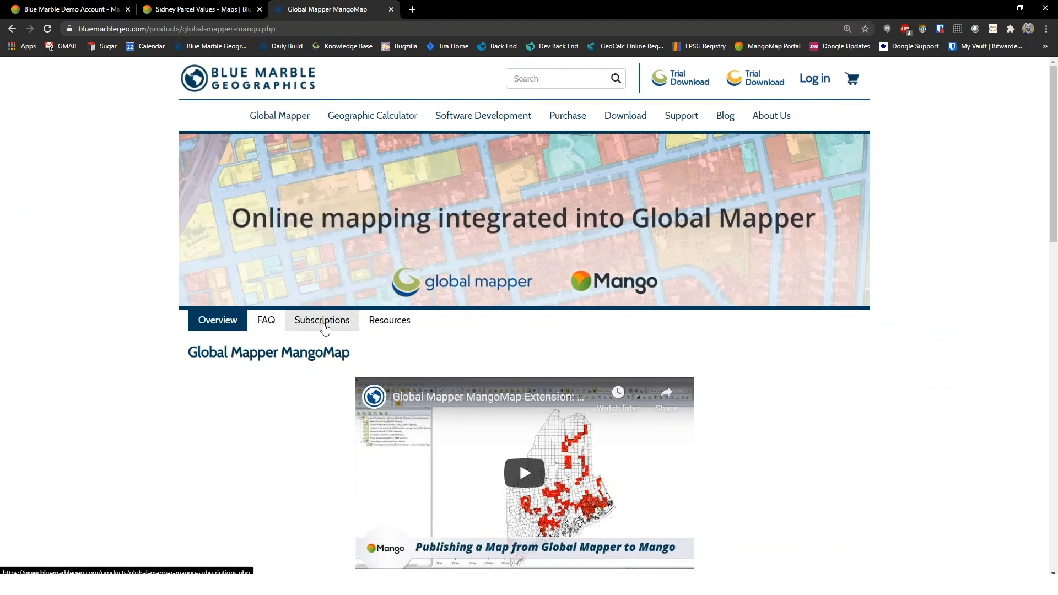
{"action": "scroll", "coordinate": [281, 397], "scroll_direction": "down", "scroll_amount": 10}
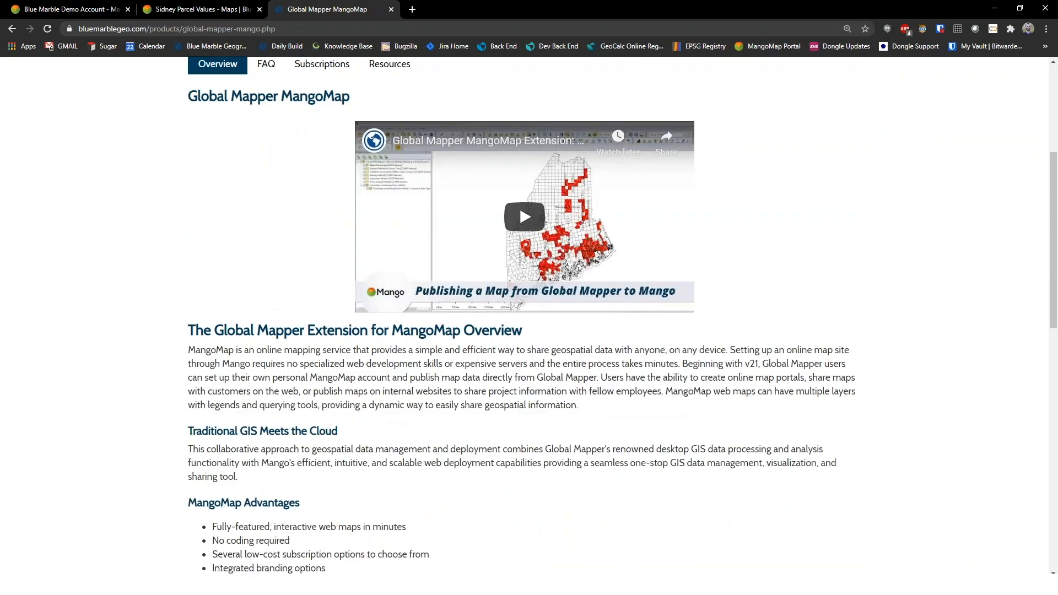
{"action": "scroll", "coordinate": [307, 417], "scroll_direction": "down", "scroll_amount": 5}
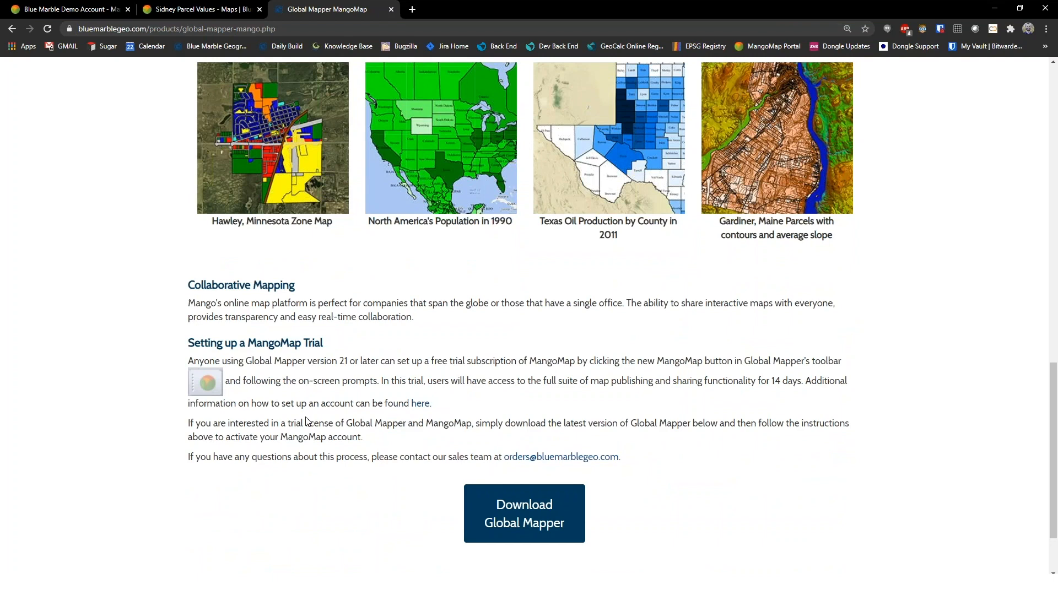
{"action": "scroll", "coordinate": [306, 420], "scroll_direction": "up", "scroll_amount": 15}
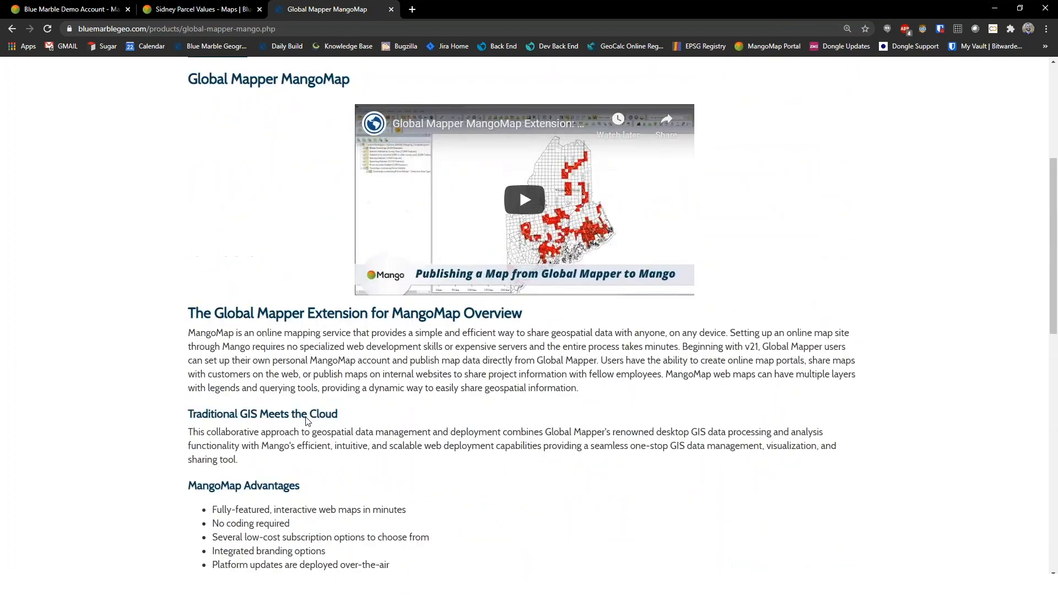
{"action": "scroll", "coordinate": [306, 421], "scroll_direction": "up", "scroll_amount": 3}
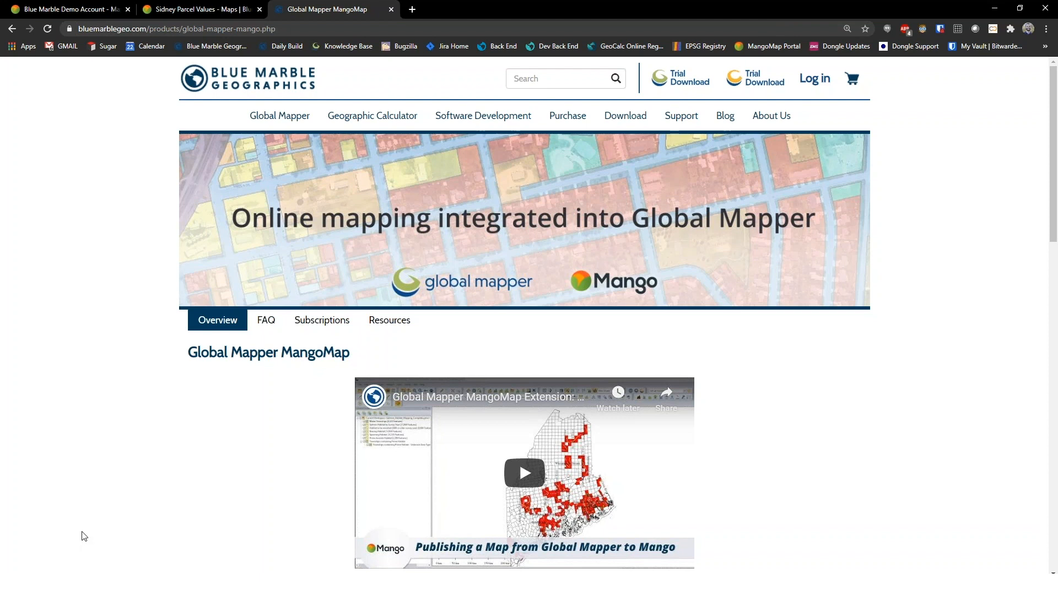
{"action": "left_click", "coordinate": [199, 5]}
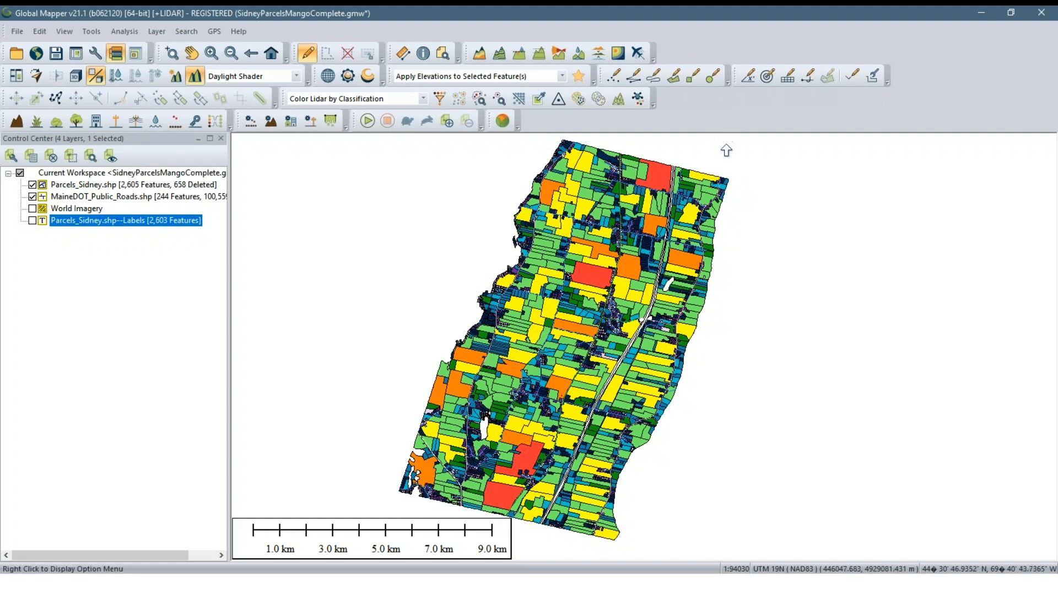
In Global Mapper, hide the MaineDOT_Public_Roads.shp layer and select all the Sidney parcel features with the Digitizer Tool
{"action": "scroll", "coordinate": [738, 179], "scroll_direction": "down", "scroll_amount": 1}
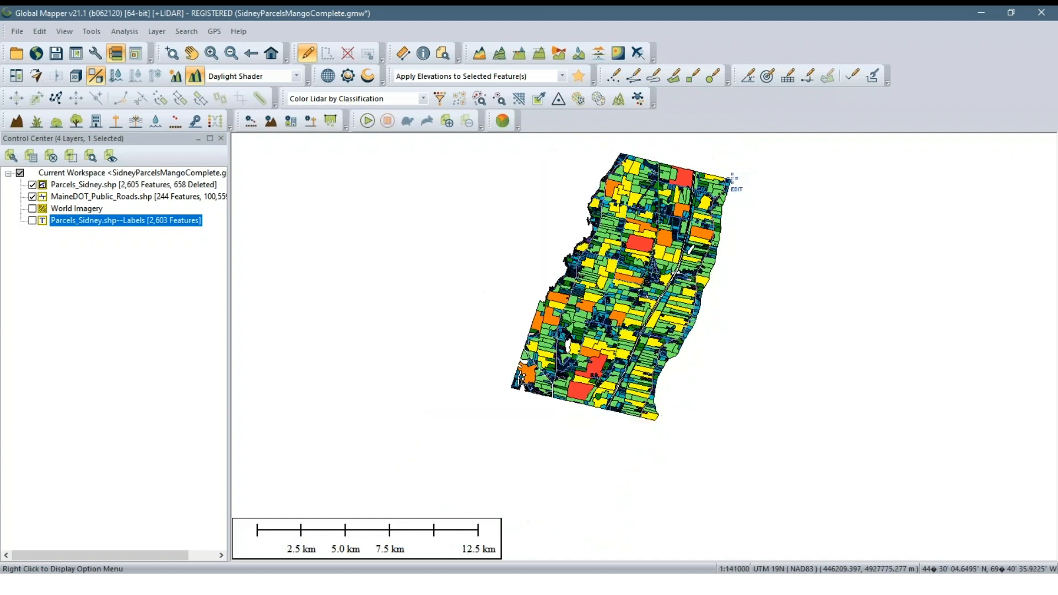
{"action": "left_click_drag", "start_coordinate": [732, 179], "coordinate": [691, 228]}
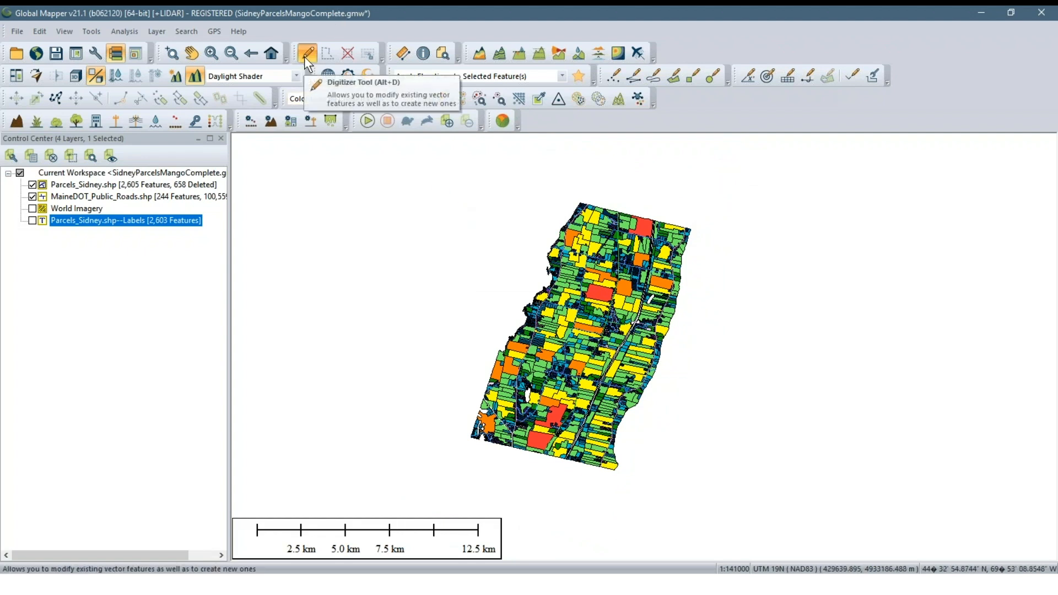
{"action": "left_click_drag", "start_coordinate": [420, 183], "coordinate": [337, 331]}
{"action": "left_click", "coordinate": [32, 196]}
{"action": "left_click_drag", "start_coordinate": [451, 178], "coordinate": [722, 503]}
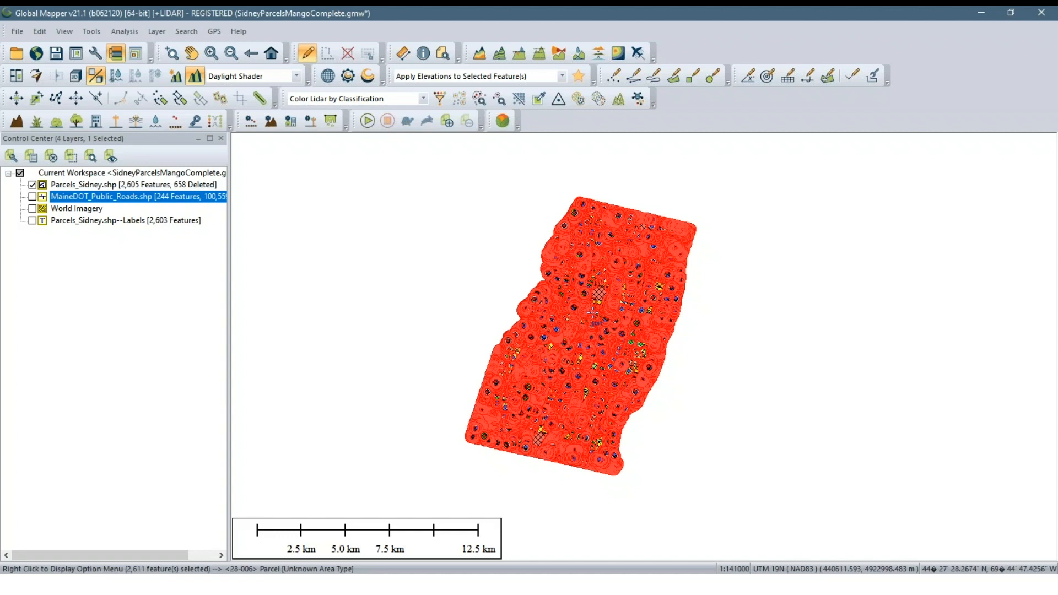
Open the current view in Google Earth with the selected parcel features included, and dismiss the start-up tips
{"action": "left_click", "coordinate": [63, 32]}
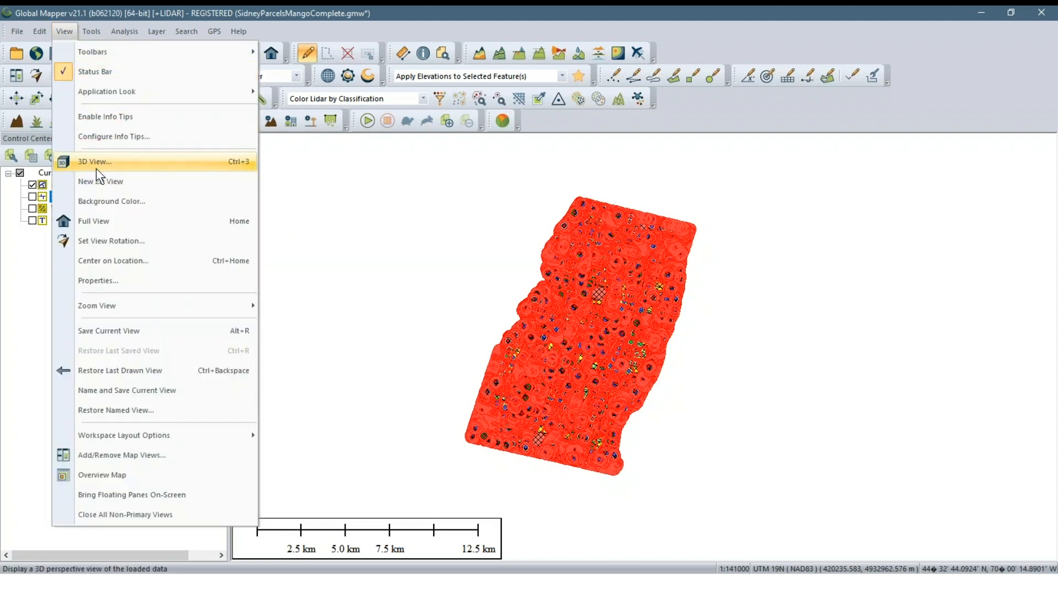
{"action": "mouse_move", "coordinate": [132, 312]}
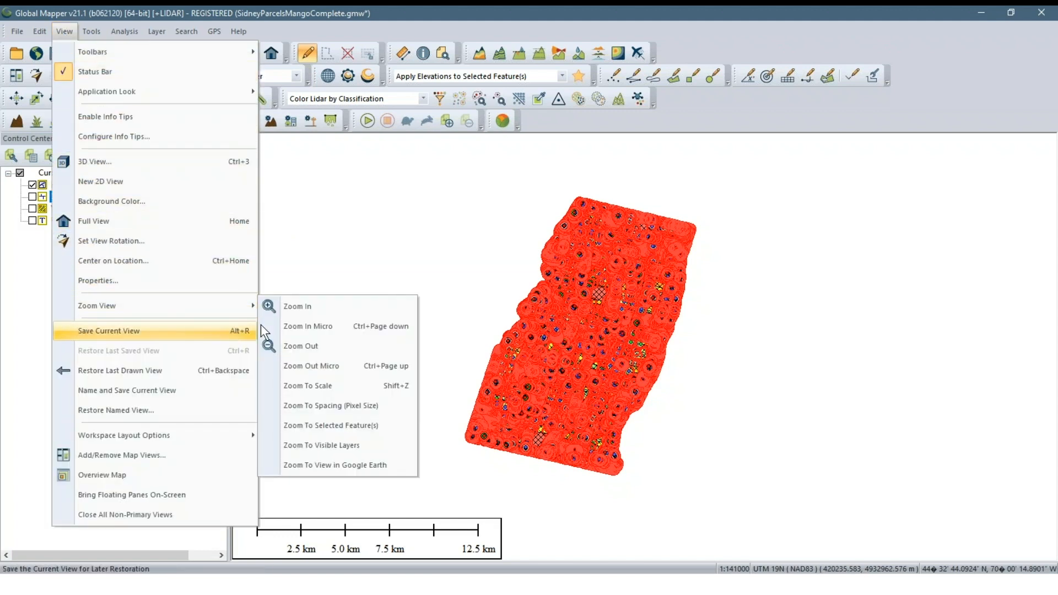
{"action": "left_click", "coordinate": [327, 463]}
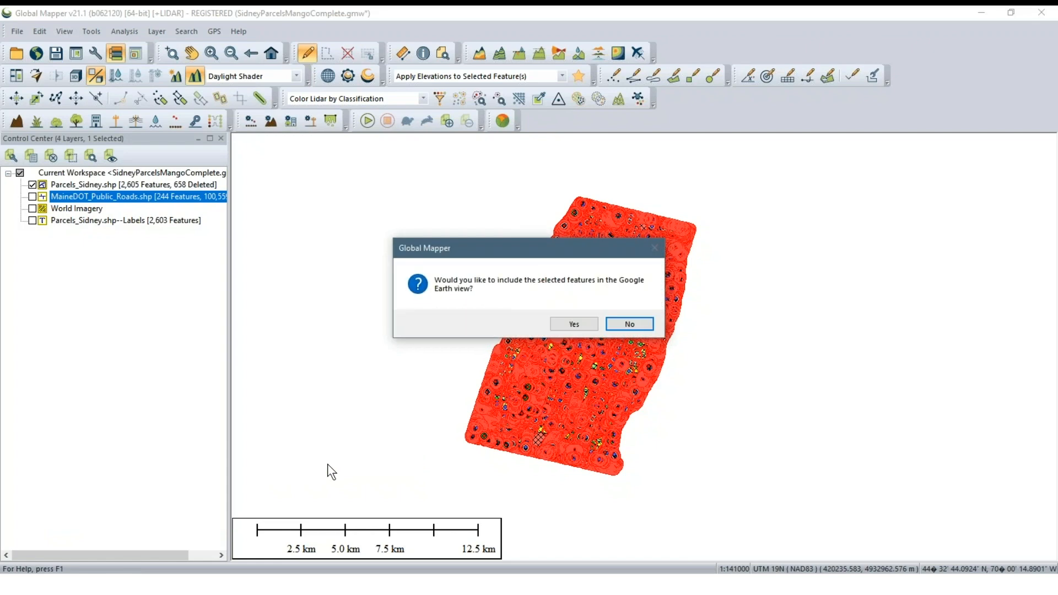
{"action": "left_click", "coordinate": [573, 324]}
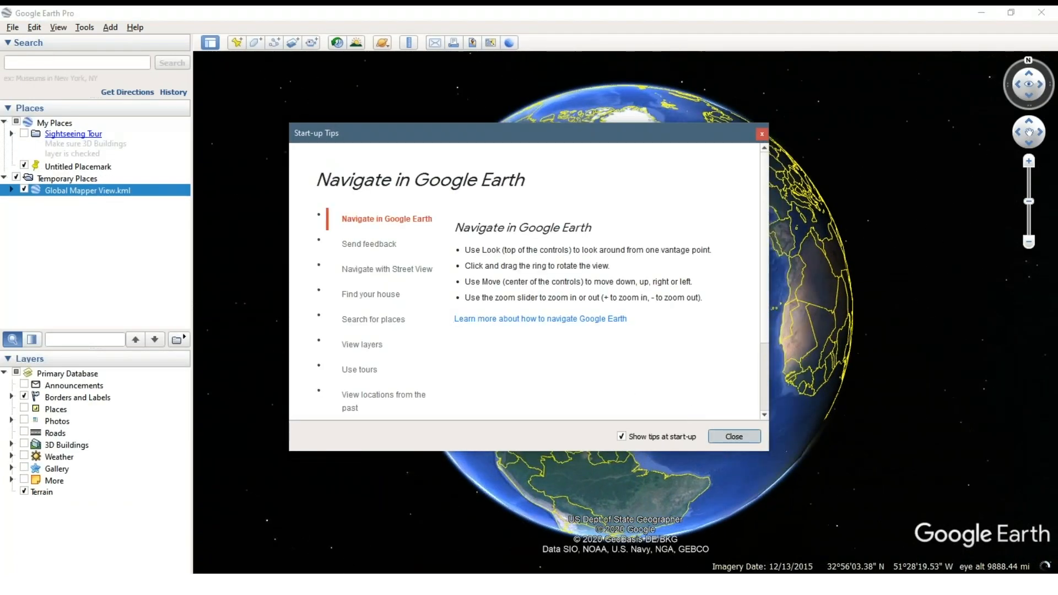
{"action": "left_click", "coordinate": [734, 436]}
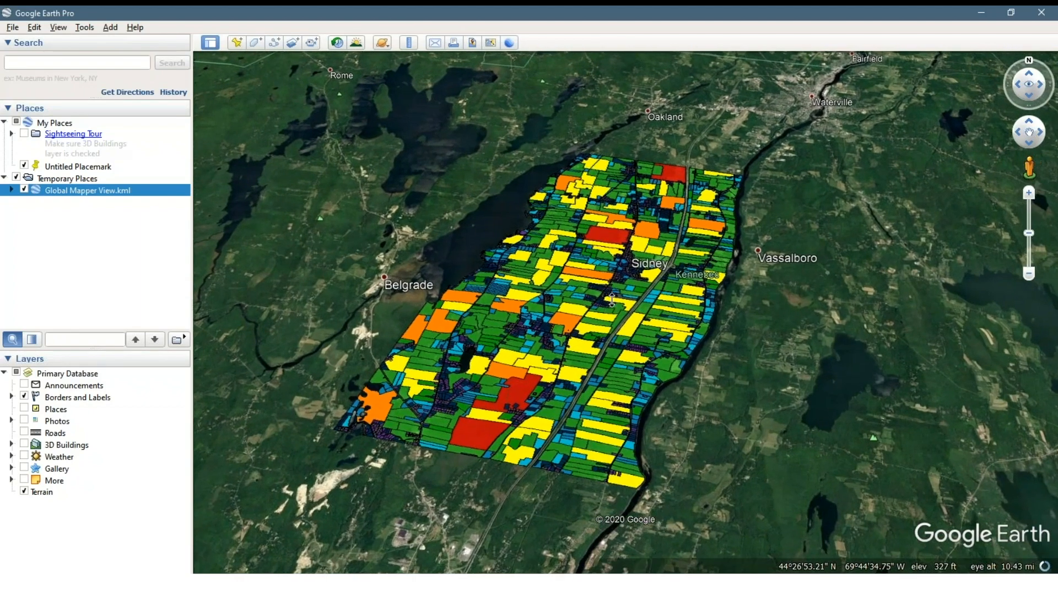
Examine the colored Sidney parcels over the Google Earth imagery, and close Google Earth to return to Global Mapper
{"action": "mouse_move", "coordinate": [592, 278]}
{"action": "left_mouse_down"}
{"action": "mouse_move", "coordinate": [617, 358]}
{"action": "mouse_move", "coordinate": [583, 274]}
{"action": "left_mouse_up"}
{"action": "scroll", "coordinate": [583, 274], "scroll_direction": "down", "scroll_amount": 3}
{"action": "scroll", "coordinate": [583, 274], "scroll_direction": "up", "scroll_amount": 5}
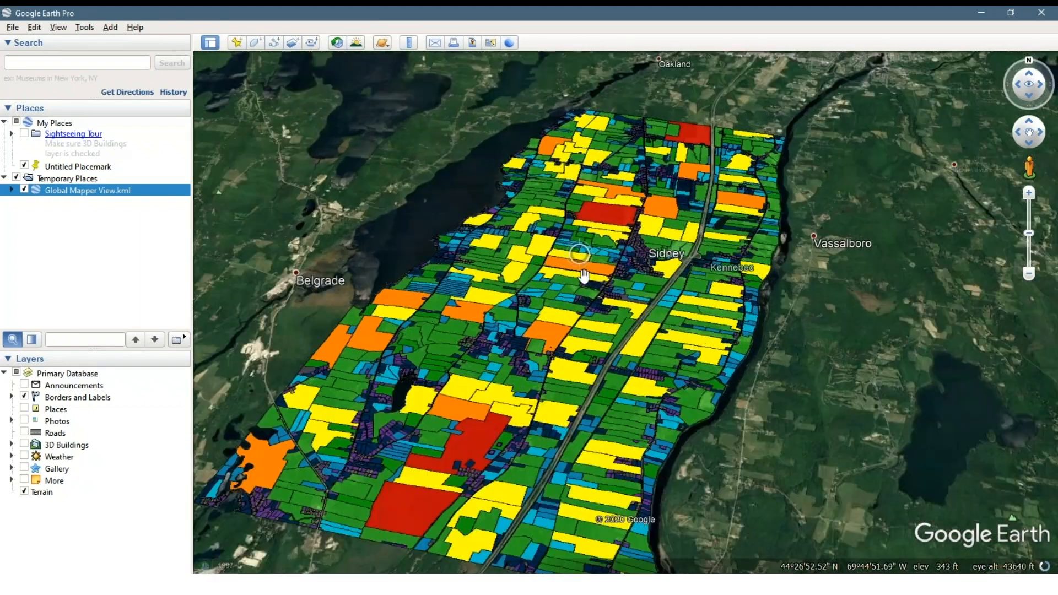
{"action": "scroll", "coordinate": [584, 275], "scroll_direction": "down", "scroll_amount": 2}
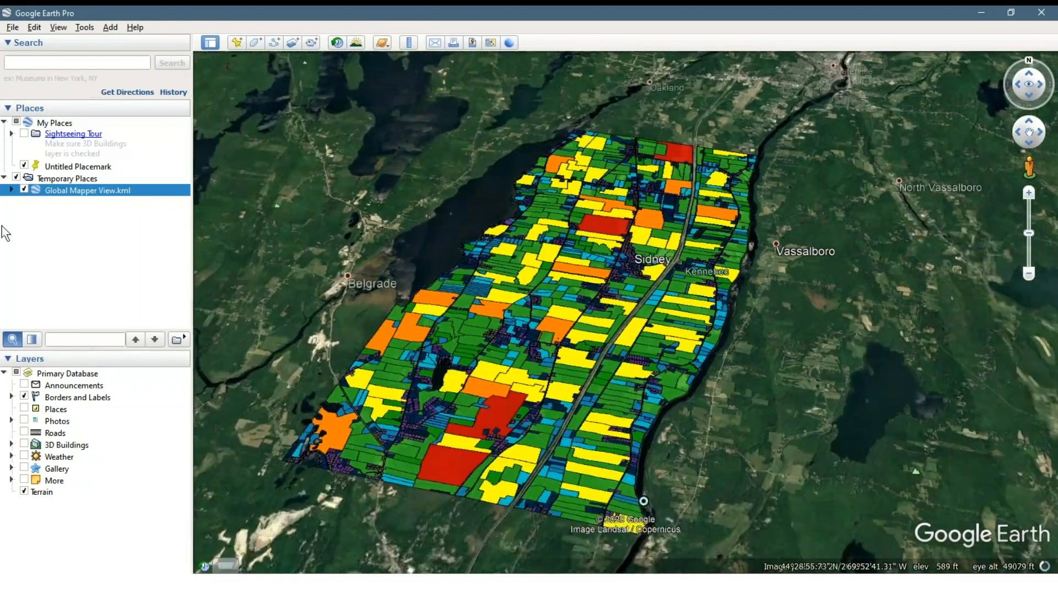
{"action": "left_click", "coordinate": [1045, 16]}
{"action": "left_click", "coordinate": [605, 309]}
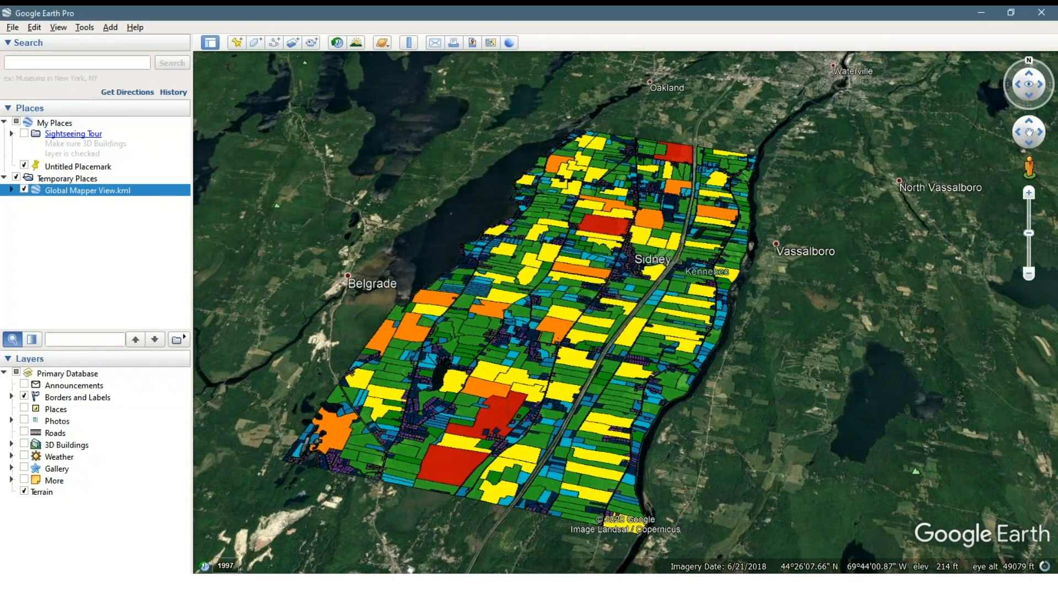
Clear the parcel feature selection in the map and deselect the roads layer in the layer list
{"action": "left_click", "coordinate": [494, 257]}
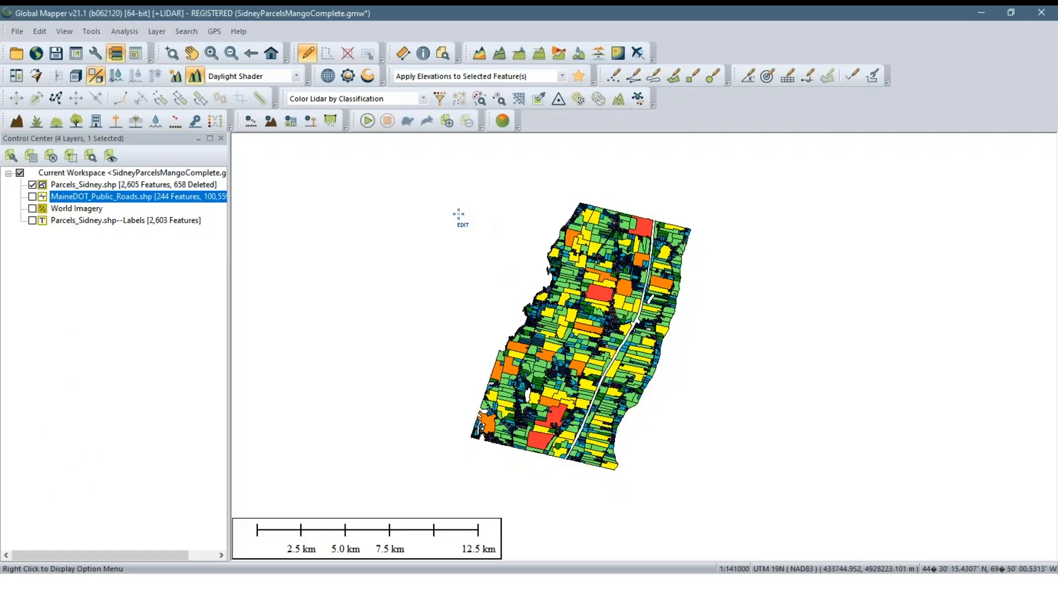
{"action": "left_click_drag", "start_coordinate": [438, 196], "coordinate": [497, 259]}
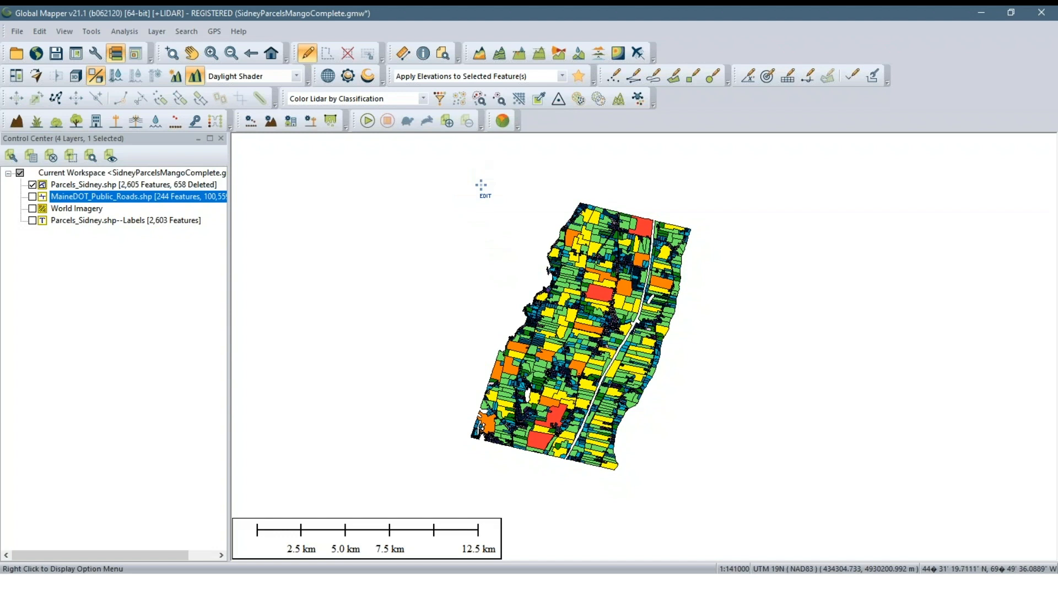
{"action": "left_click", "coordinate": [33, 286]}
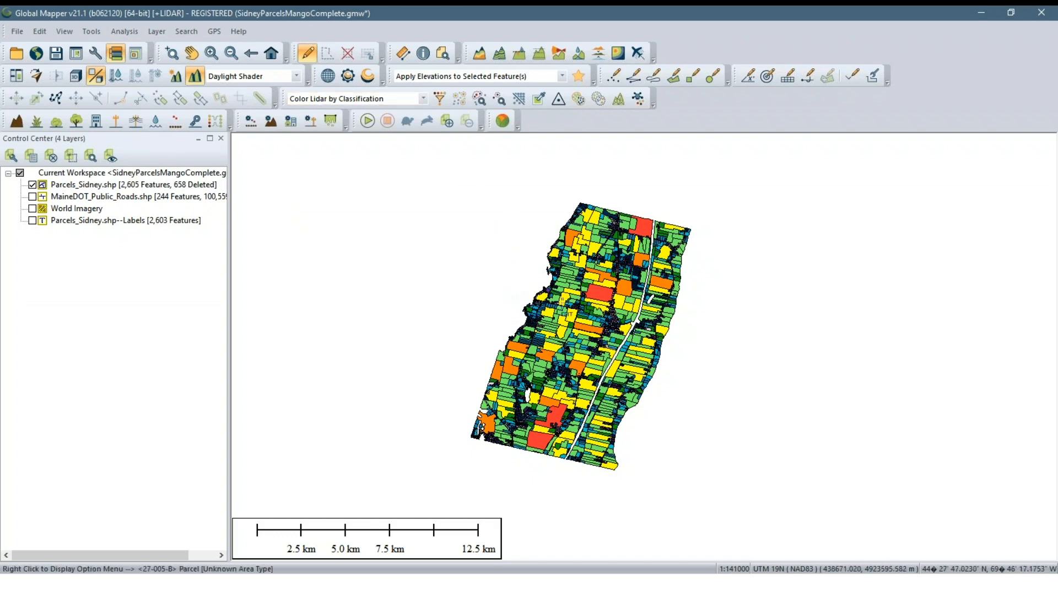
{"action": "scroll", "coordinate": [561, 300], "scroll_direction": "up", "scroll_amount": 1}
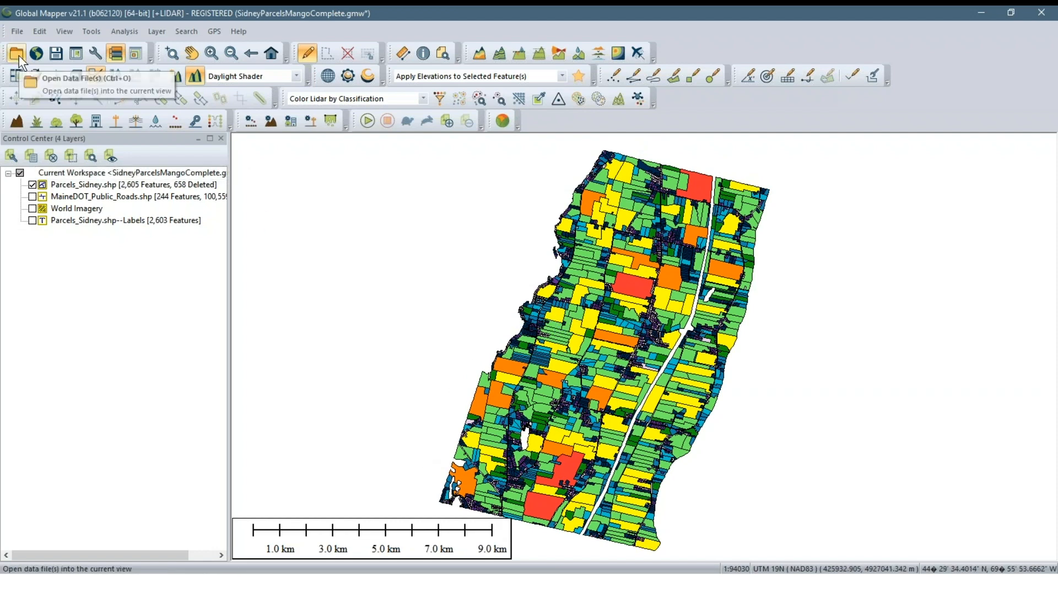
Start a web format export of the parcels with OSM (OpenStreetMap) Tiles as the export format
{"action": "left_click", "coordinate": [18, 32]}
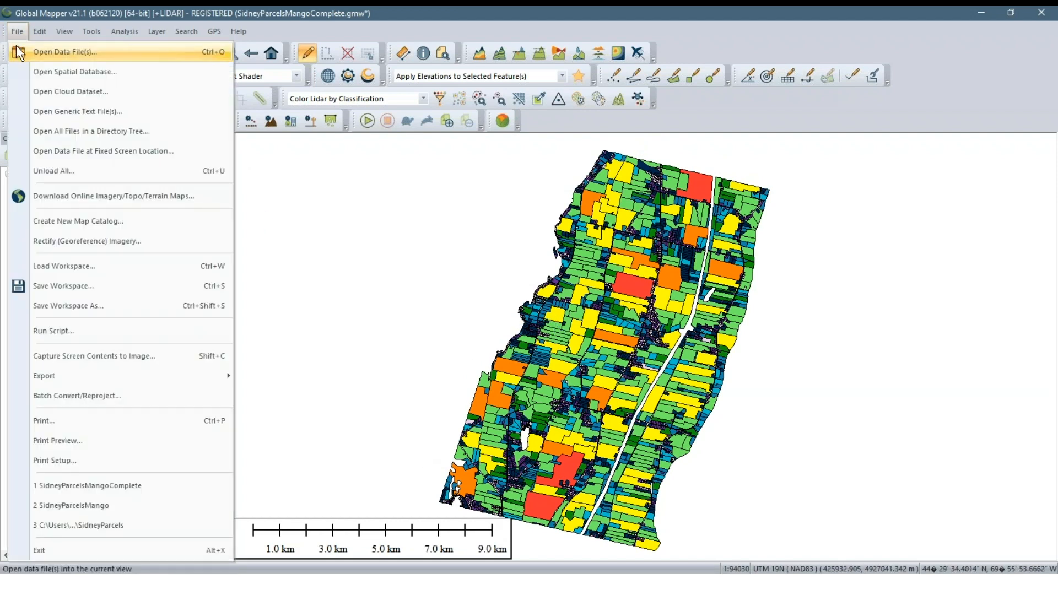
{"action": "mouse_move", "coordinate": [125, 381]}
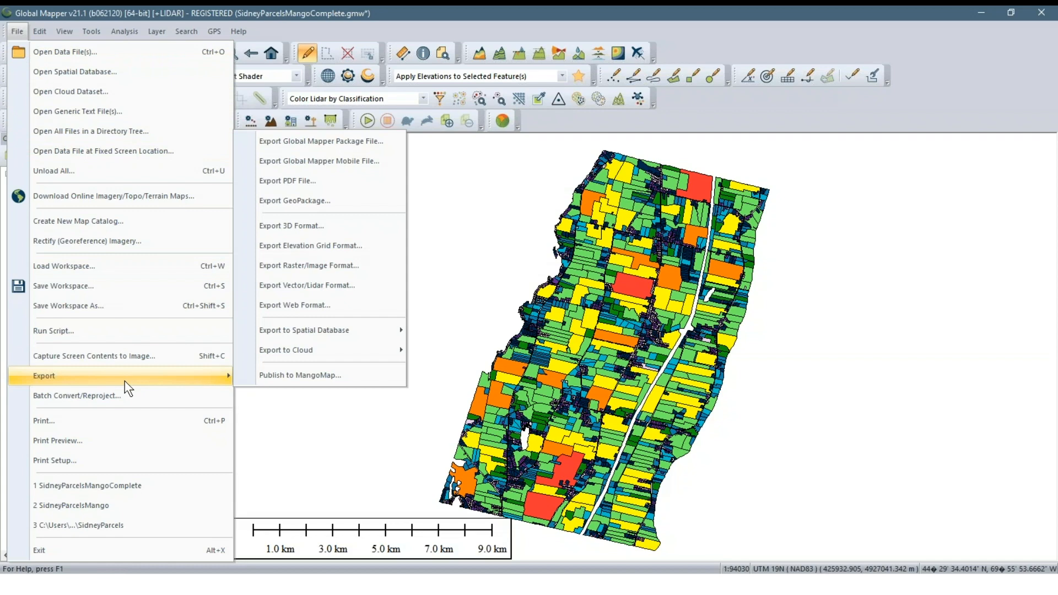
{"action": "left_click", "coordinate": [293, 307]}
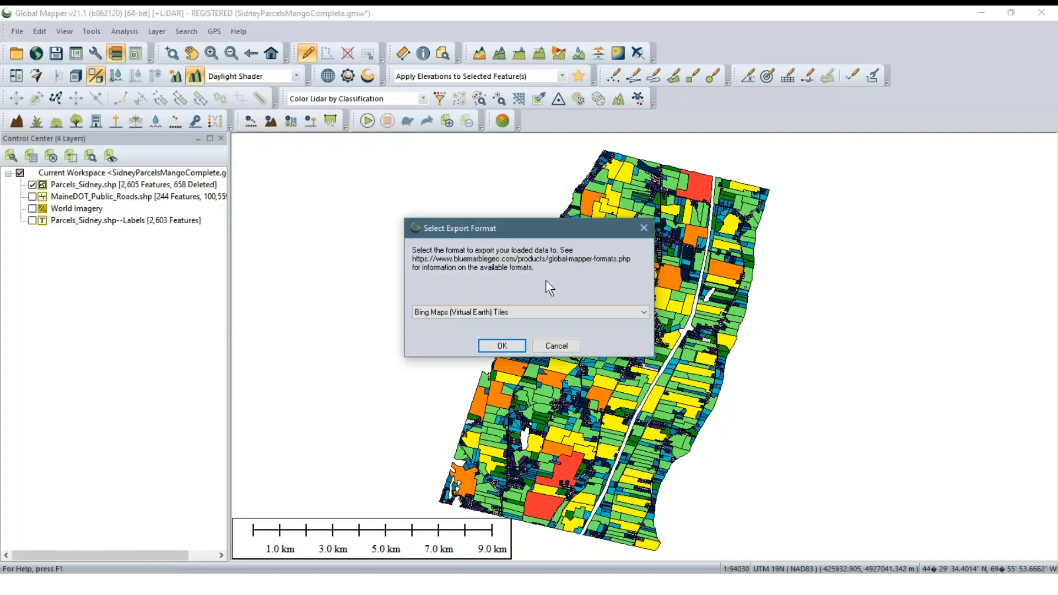
{"action": "left_click_drag", "start_coordinate": [521, 227], "coordinate": [366, 237]}
{"action": "left_click", "coordinate": [419, 320]}
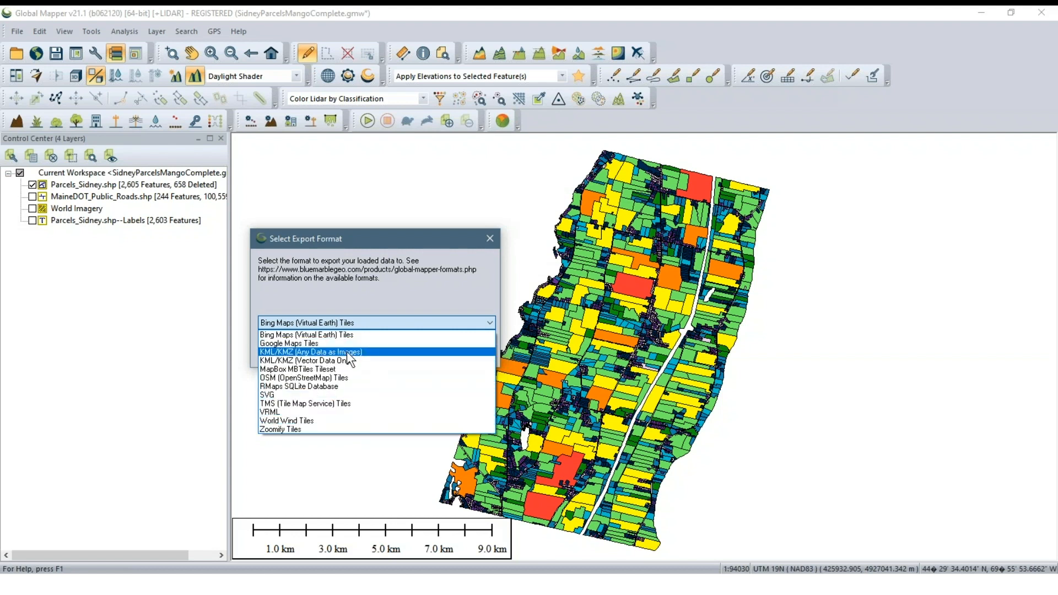
{"action": "left_click", "coordinate": [342, 377]}
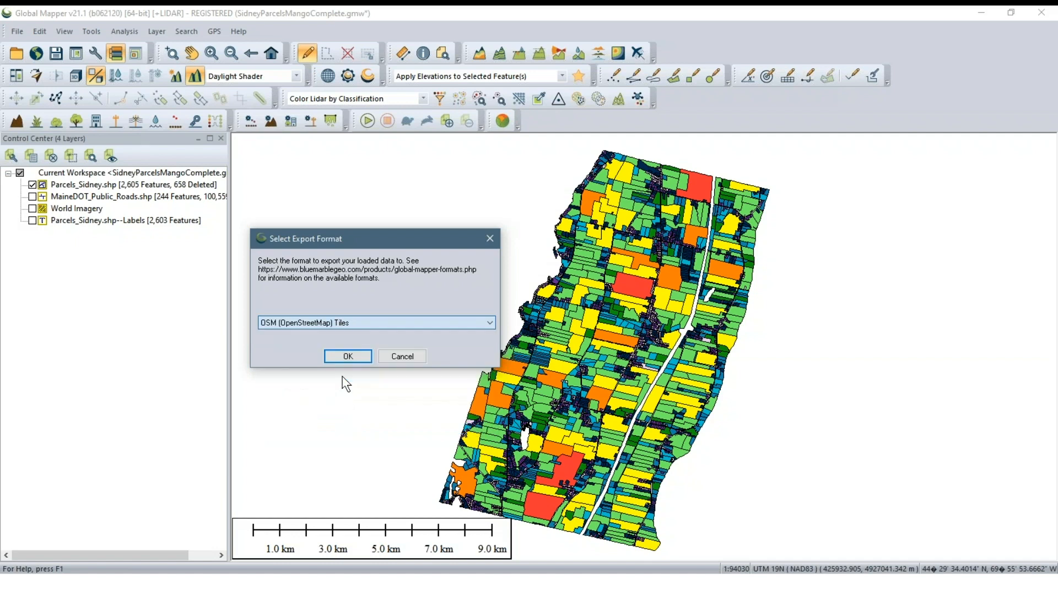
{"action": "left_click", "coordinate": [346, 356]}
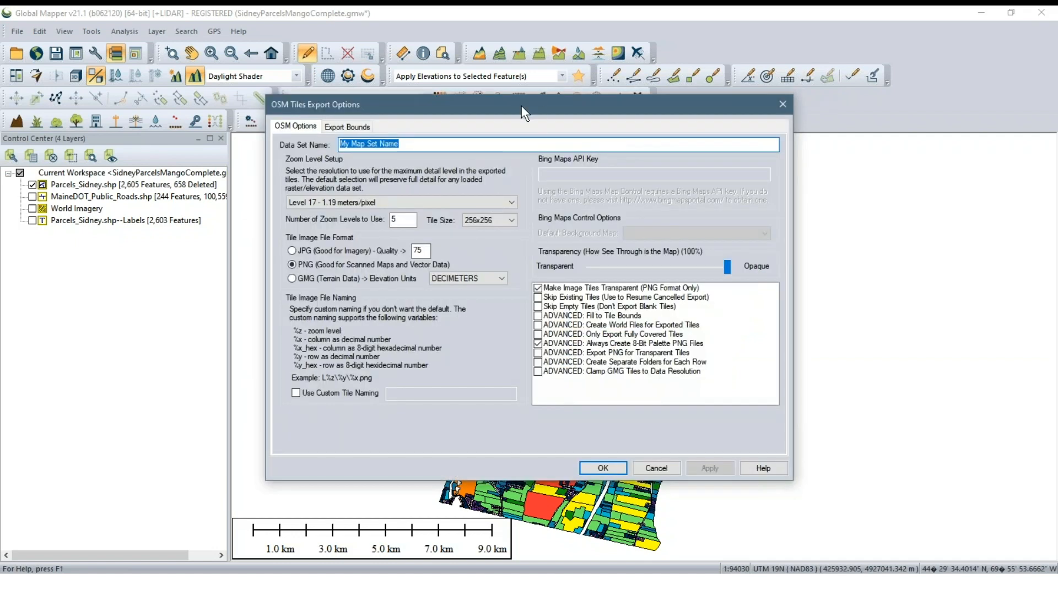
Limit the OSM tile export bounds to a box drawn around the central part of the Sidney parcels
{"action": "left_click_drag", "start_coordinate": [520, 106], "coordinate": [441, 128]}
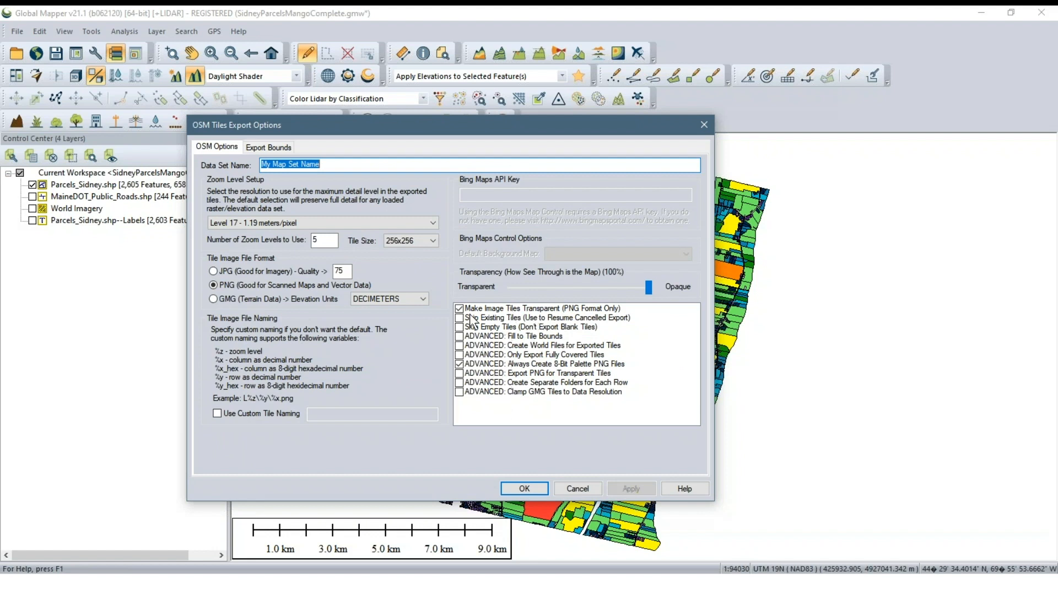
{"action": "left_click", "coordinate": [271, 146]}
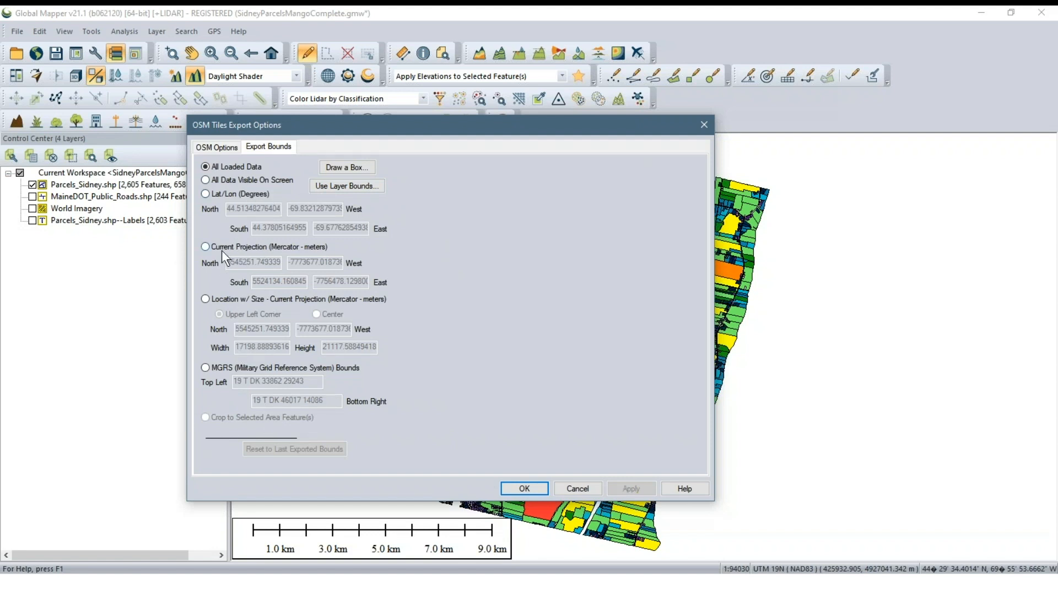
{"action": "left_click", "coordinate": [368, 170]}
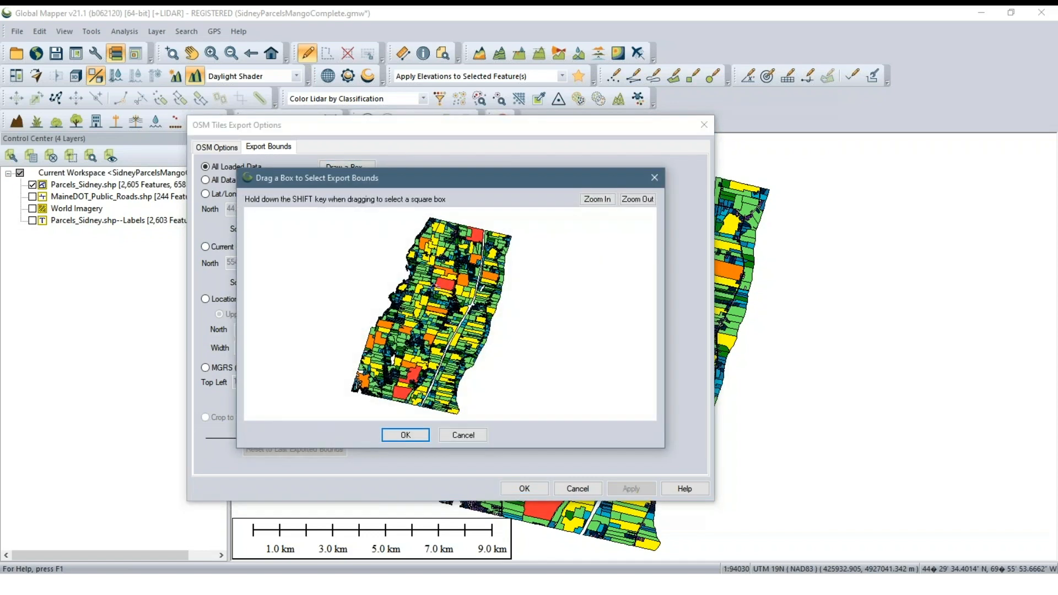
{"action": "mouse_move", "coordinate": [419, 273]}
{"action": "left_mouse_down"}
{"action": "mouse_move", "coordinate": [483, 326]}
{"action": "mouse_move", "coordinate": [470, 321]}
{"action": "left_mouse_up"}
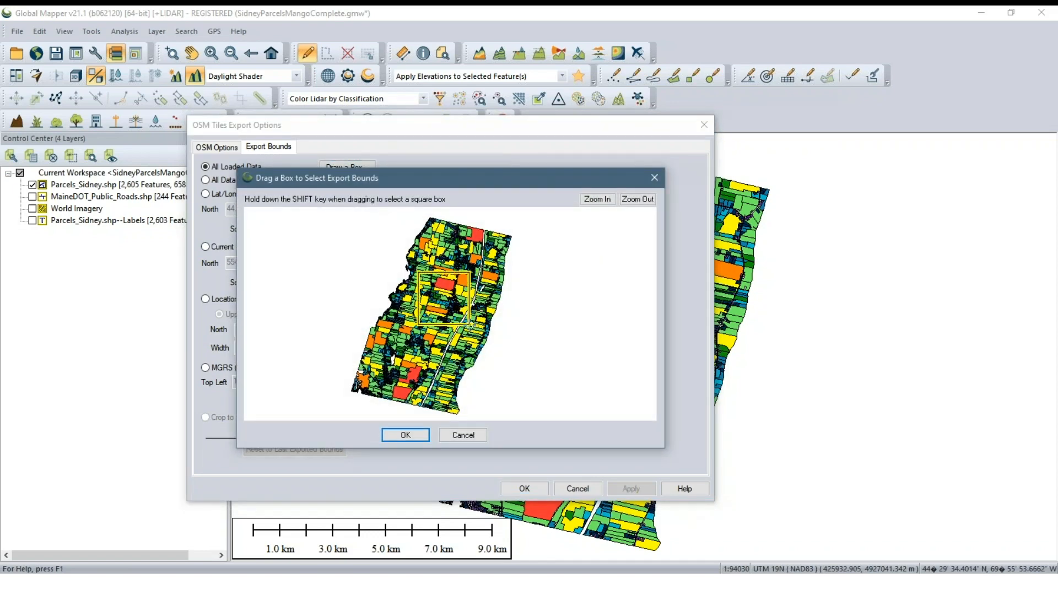
{"action": "left_click", "coordinate": [423, 434]}
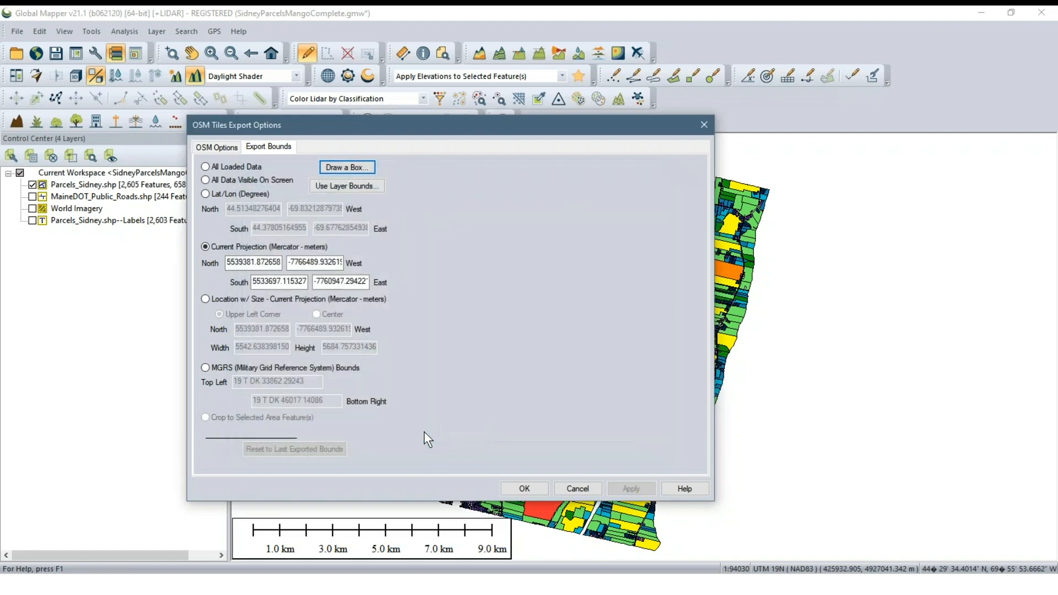
Review the OSM zoom level and tile image options, and cancel the tile export
{"action": "left_click", "coordinate": [215, 147]}
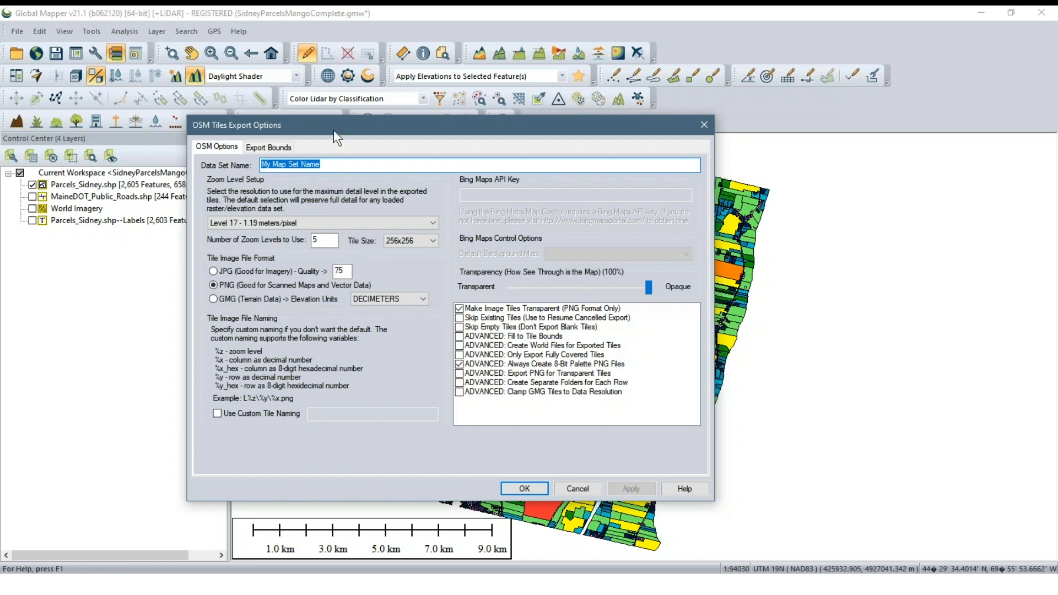
{"action": "left_click_drag", "start_coordinate": [332, 130], "coordinate": [405, 160]}
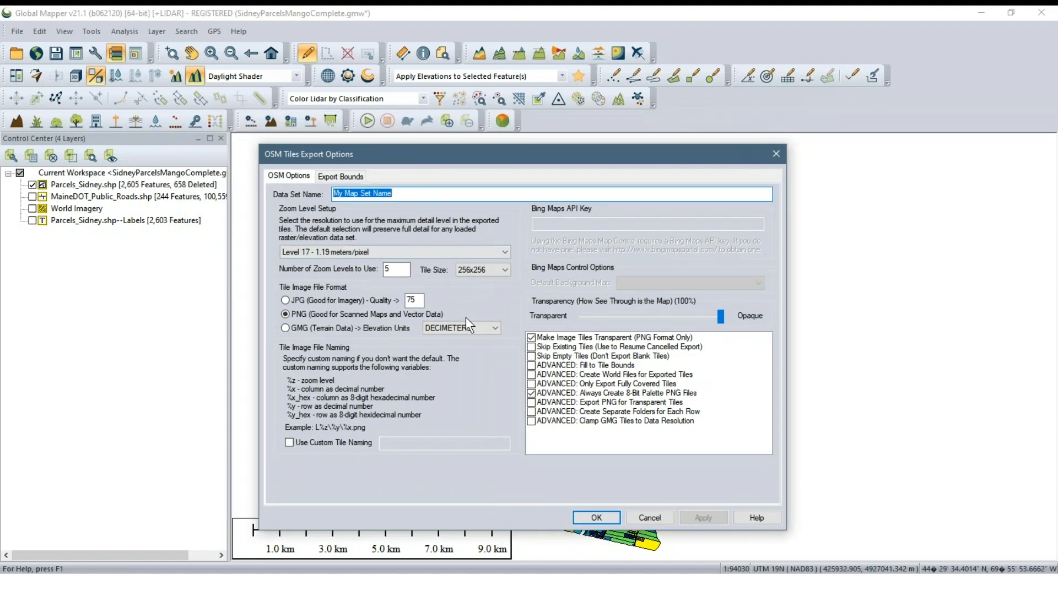
{"action": "left_click", "coordinate": [643, 516]}
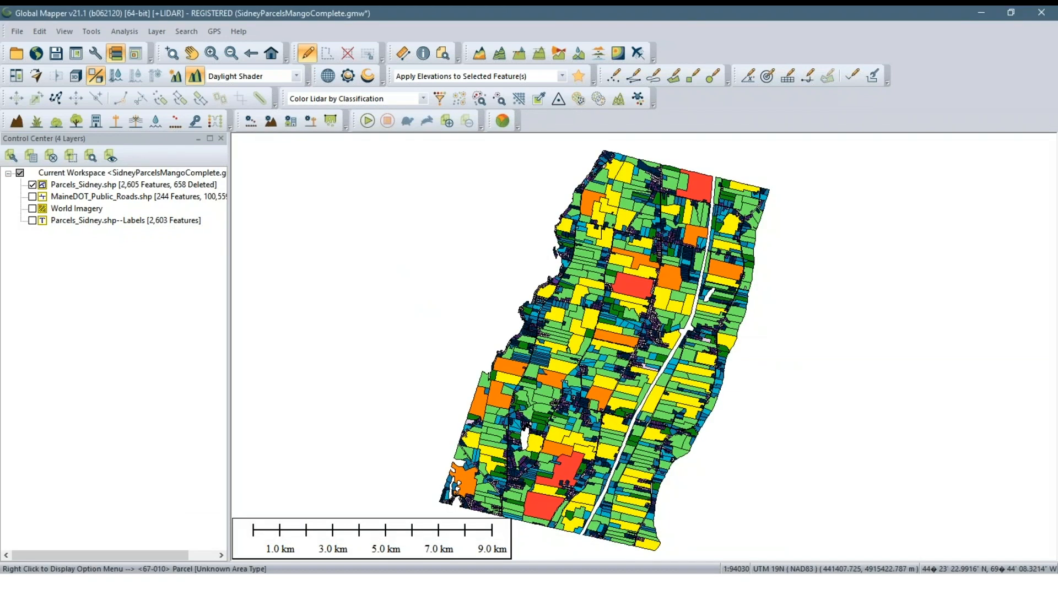